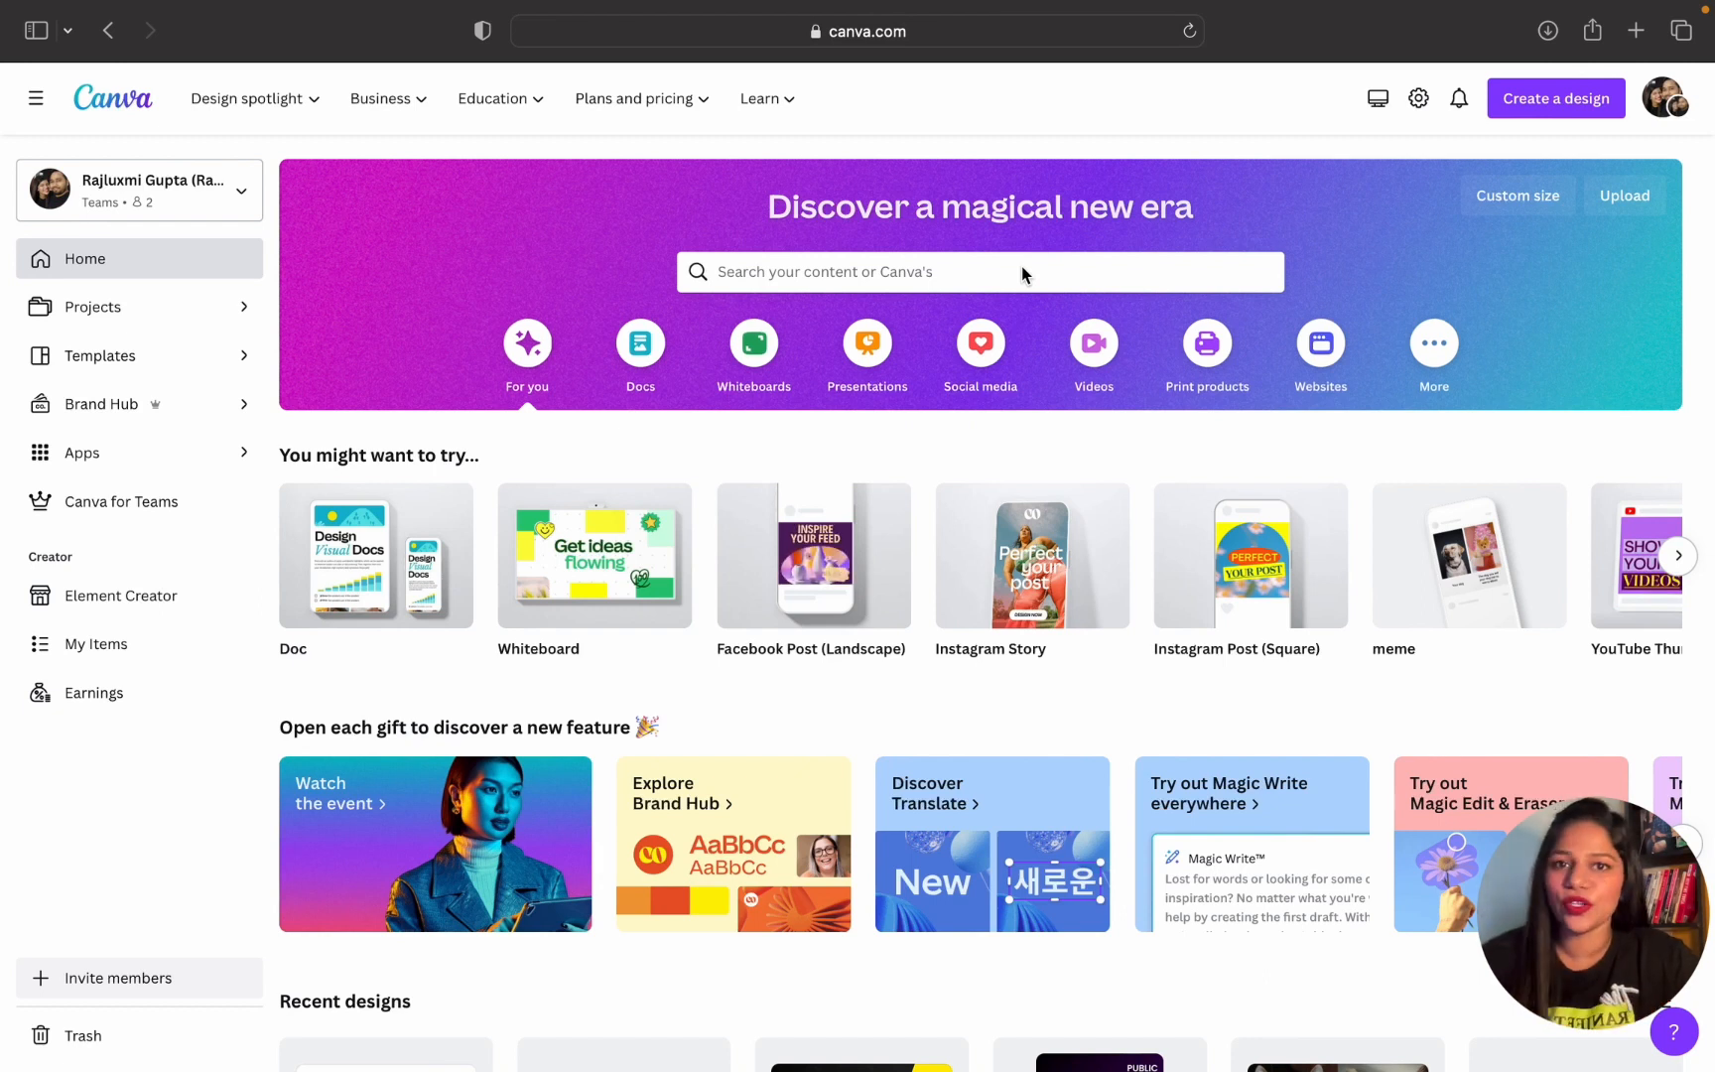
# Search for 'quote post' and show the matching templates
pyautogui.click(831, 276)
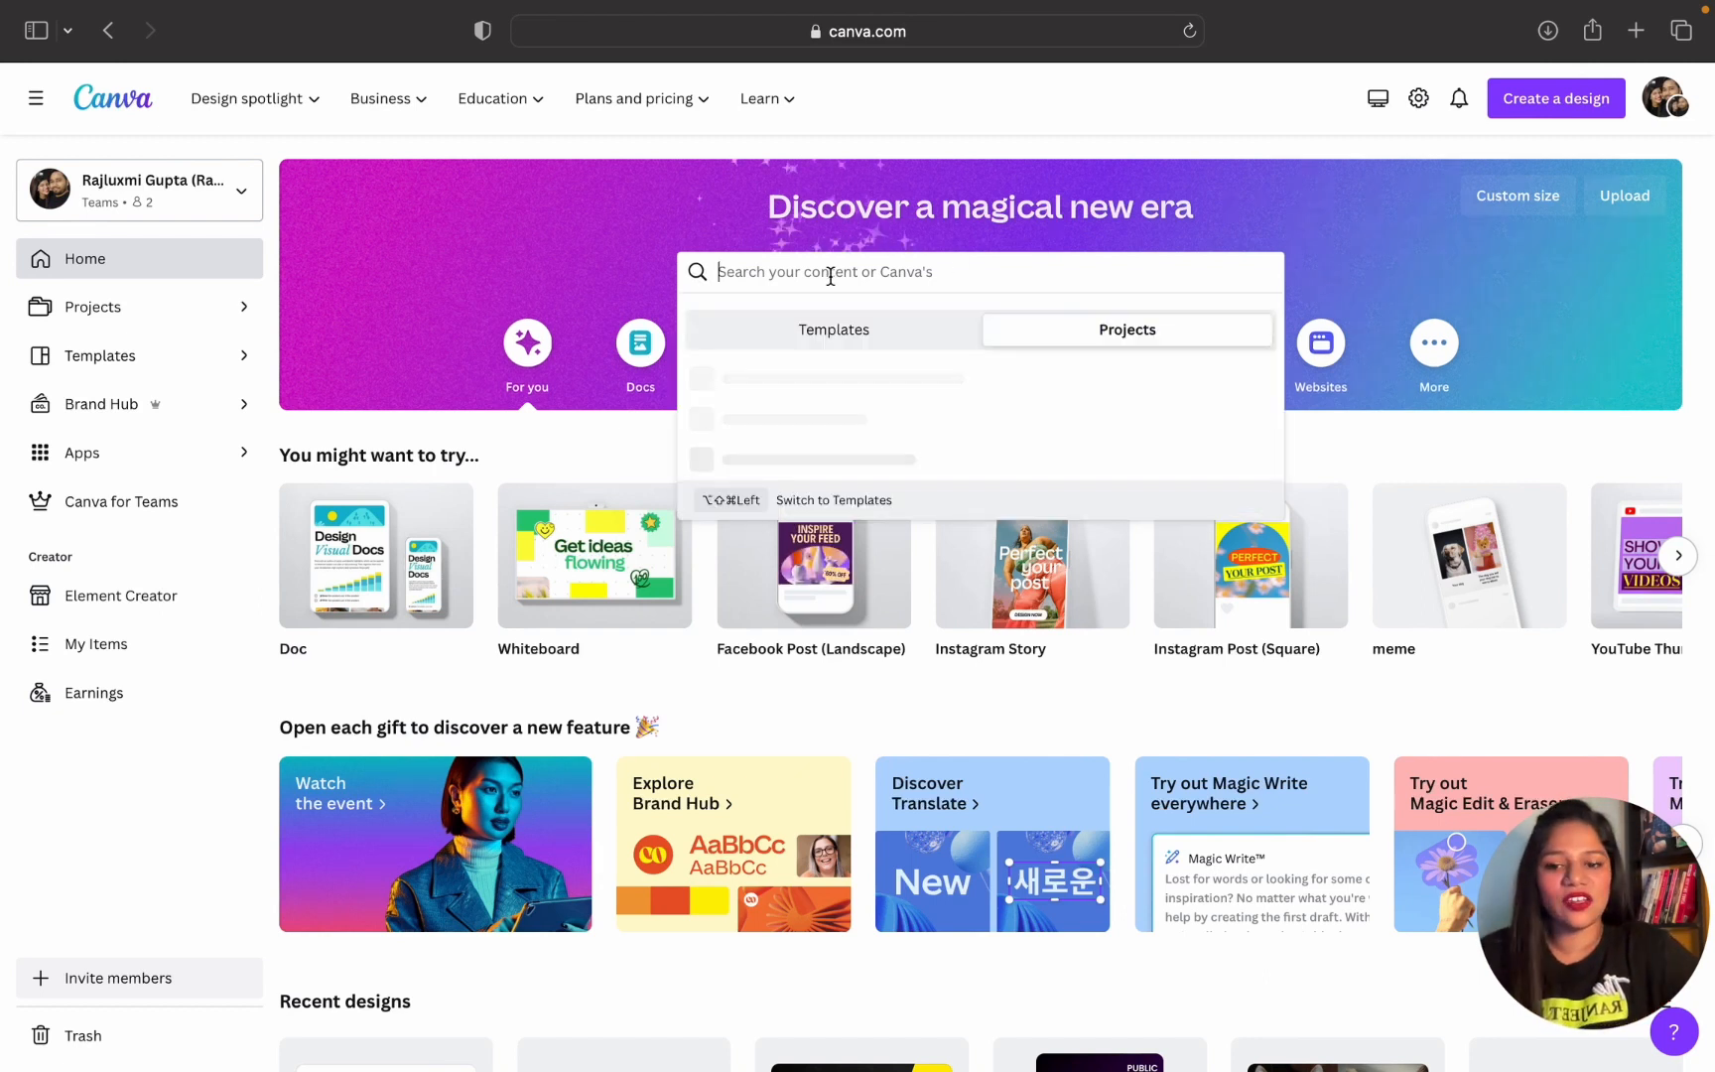
pyautogui.write('quote post')
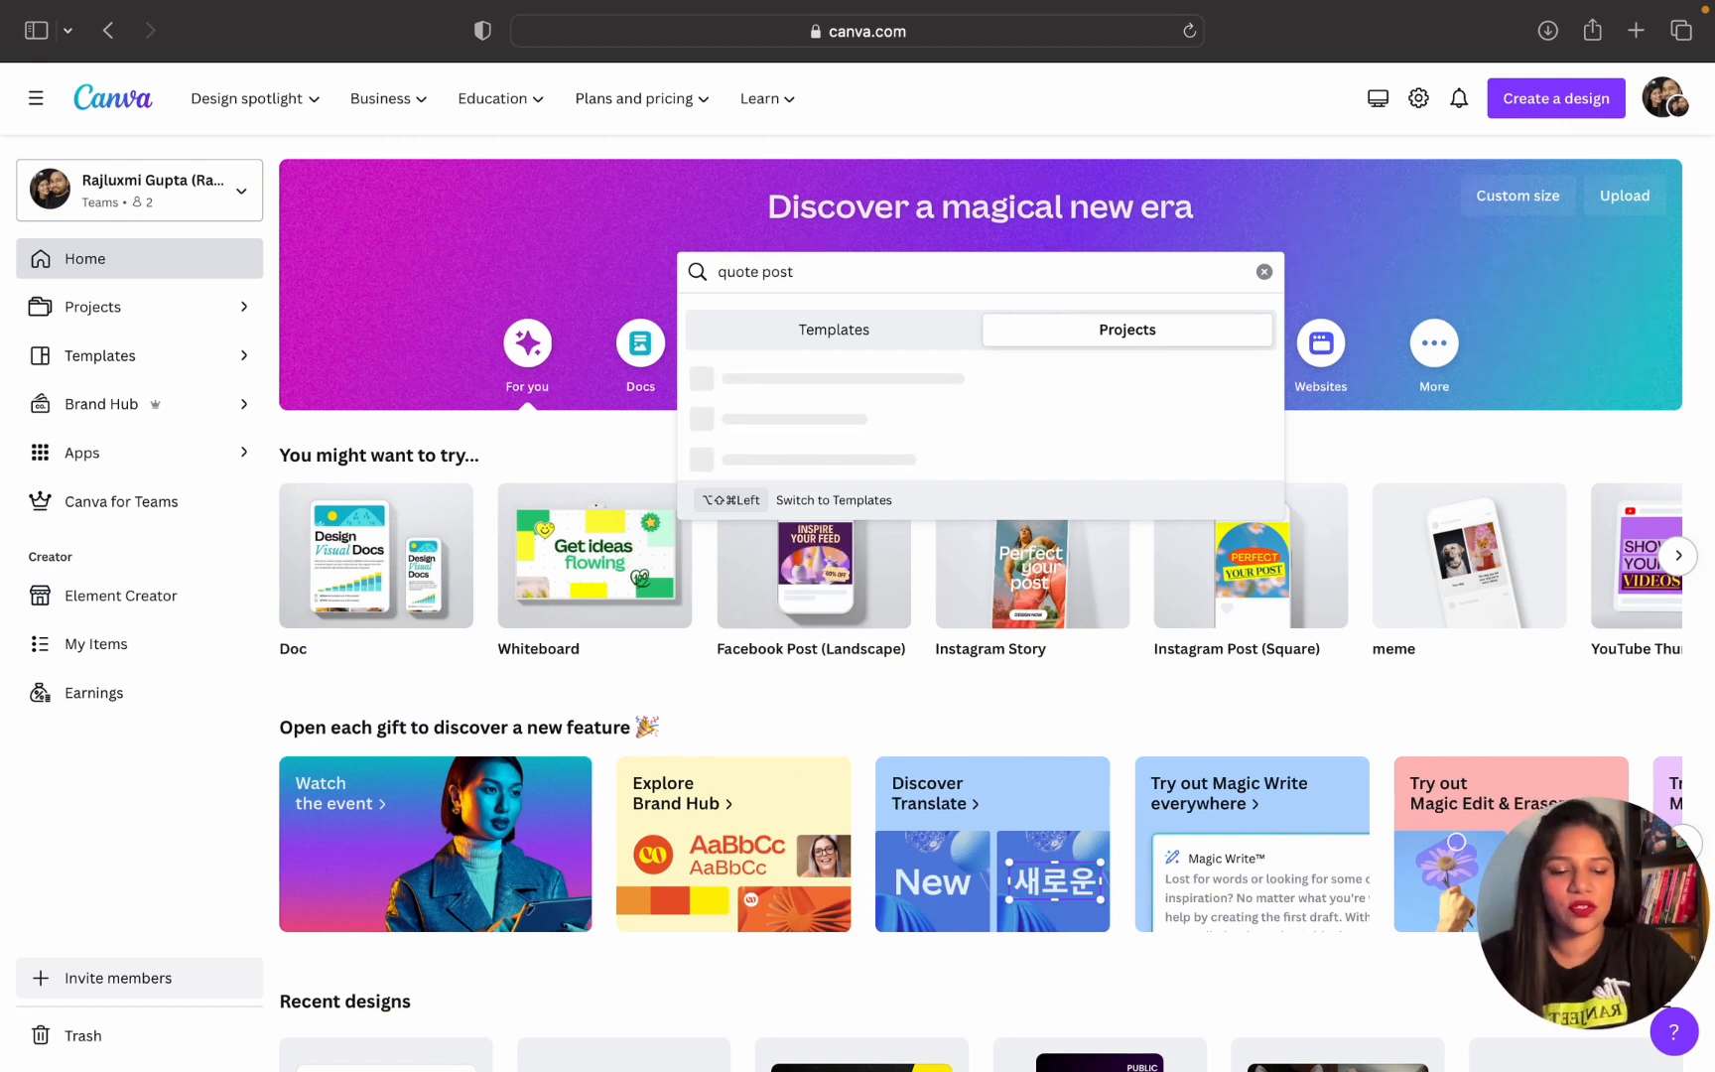
pyautogui.press('Return')
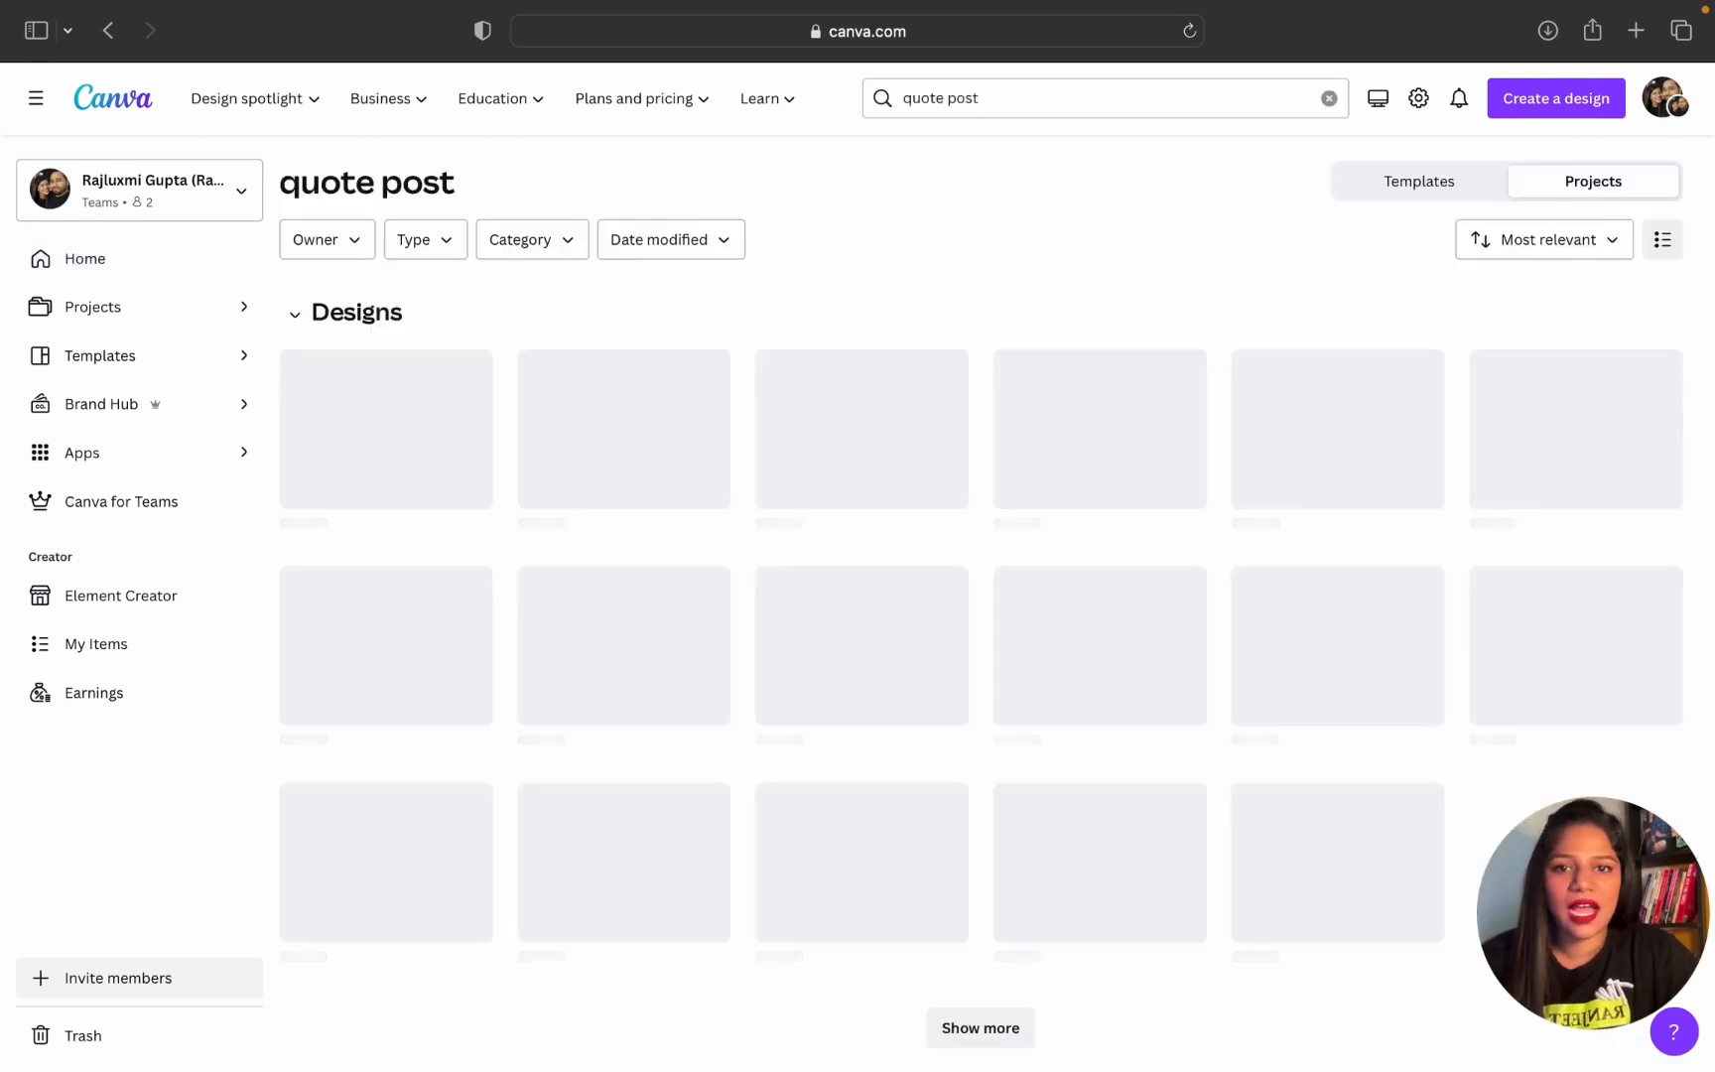
pyautogui.click(1454, 183)
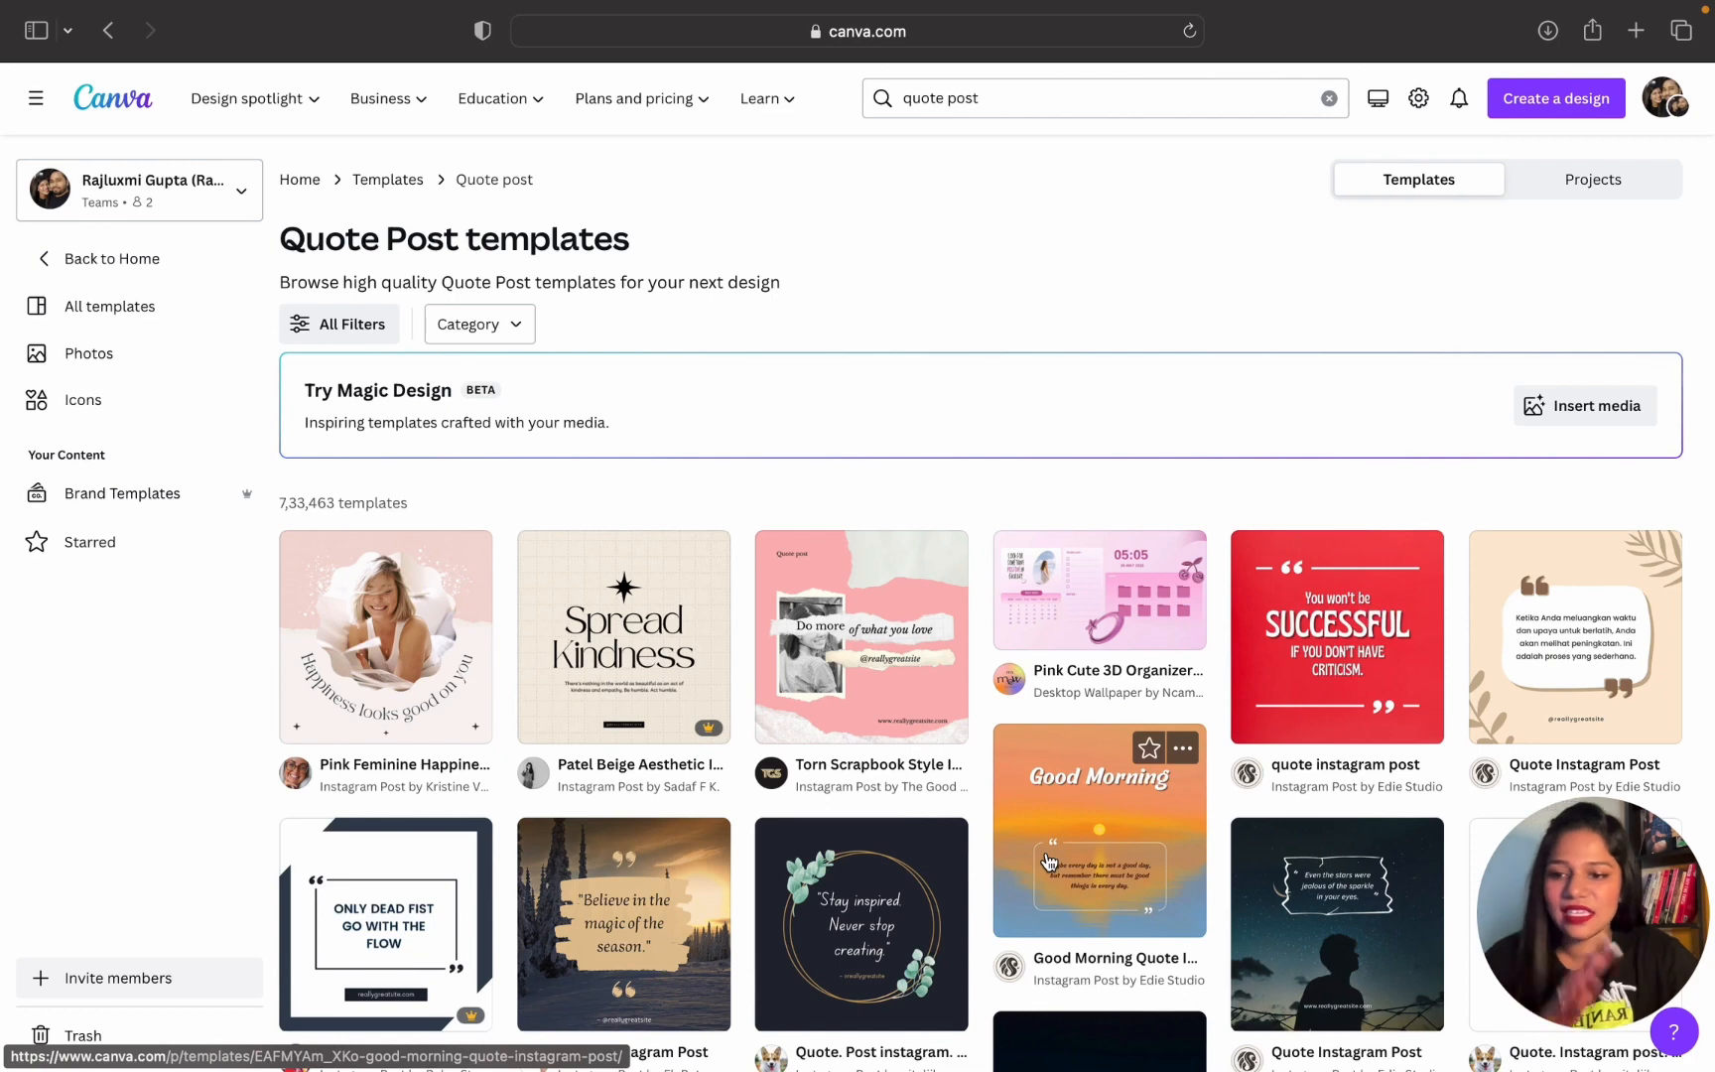
# Browse the template results and preview the red 'quote instagram post' template
pyautogui.scroll(-8, 616, 843)
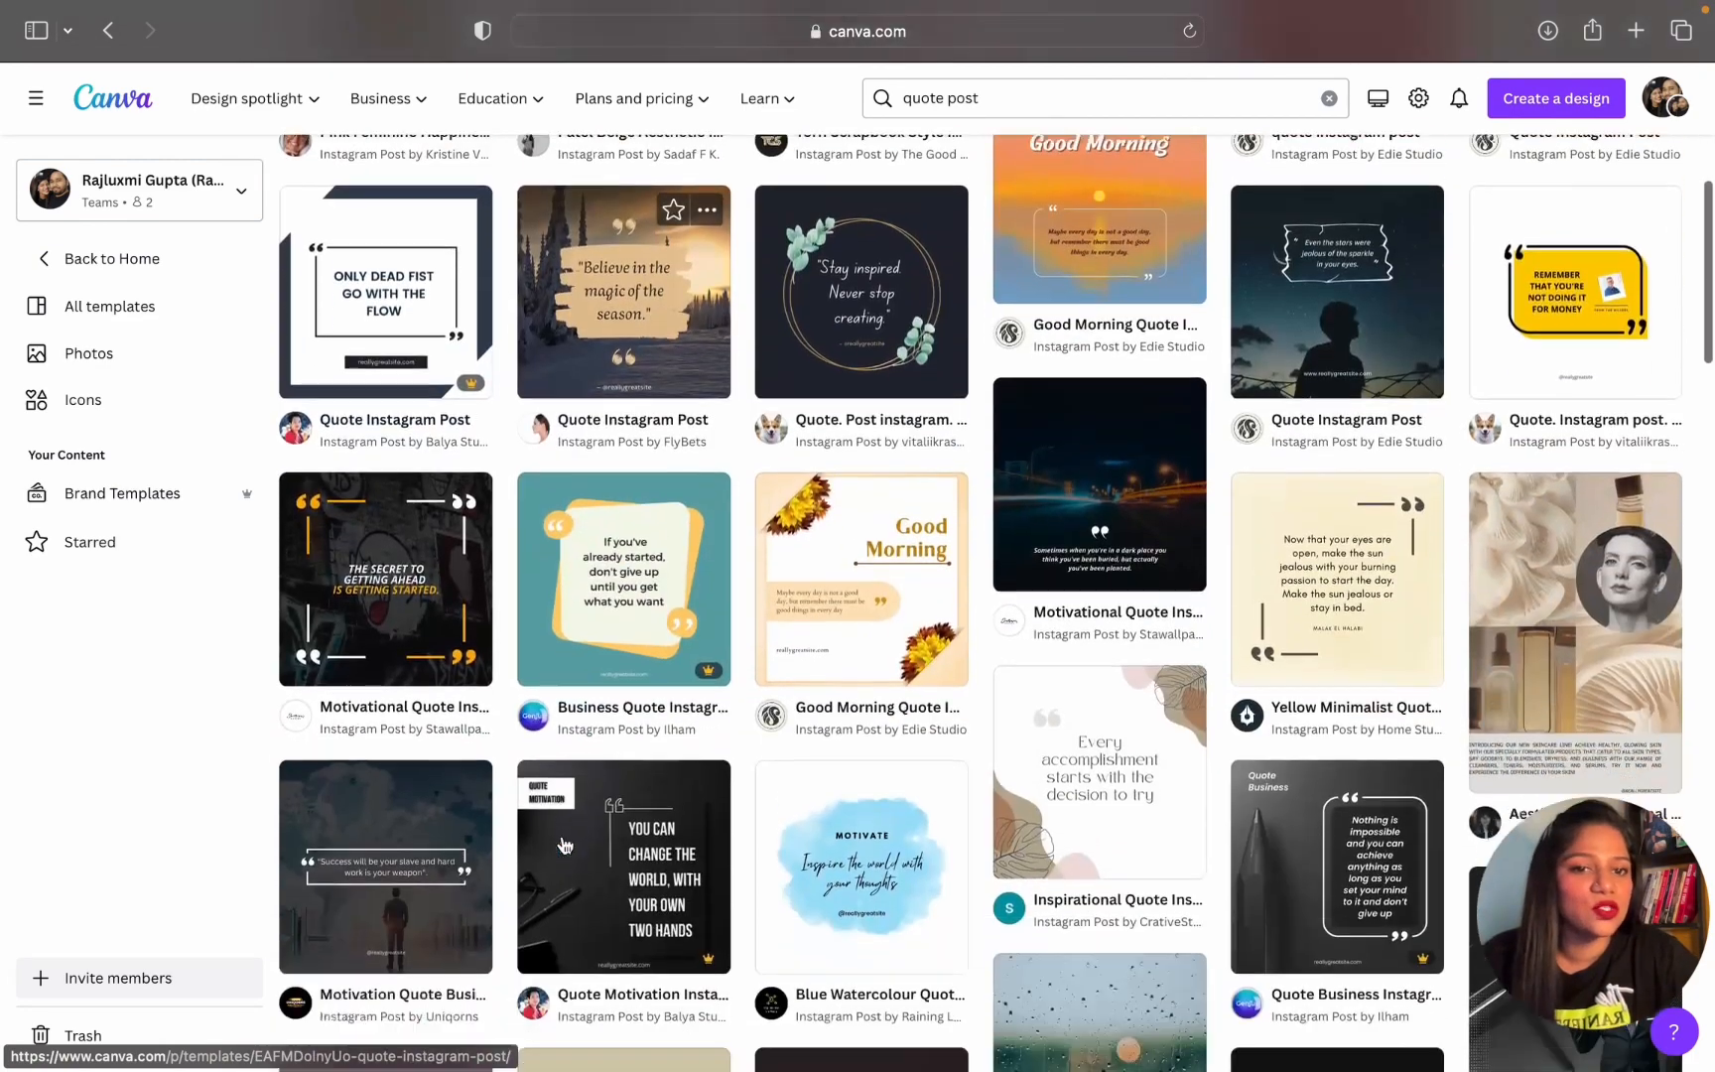
pyautogui.scroll(-6, 563, 845)
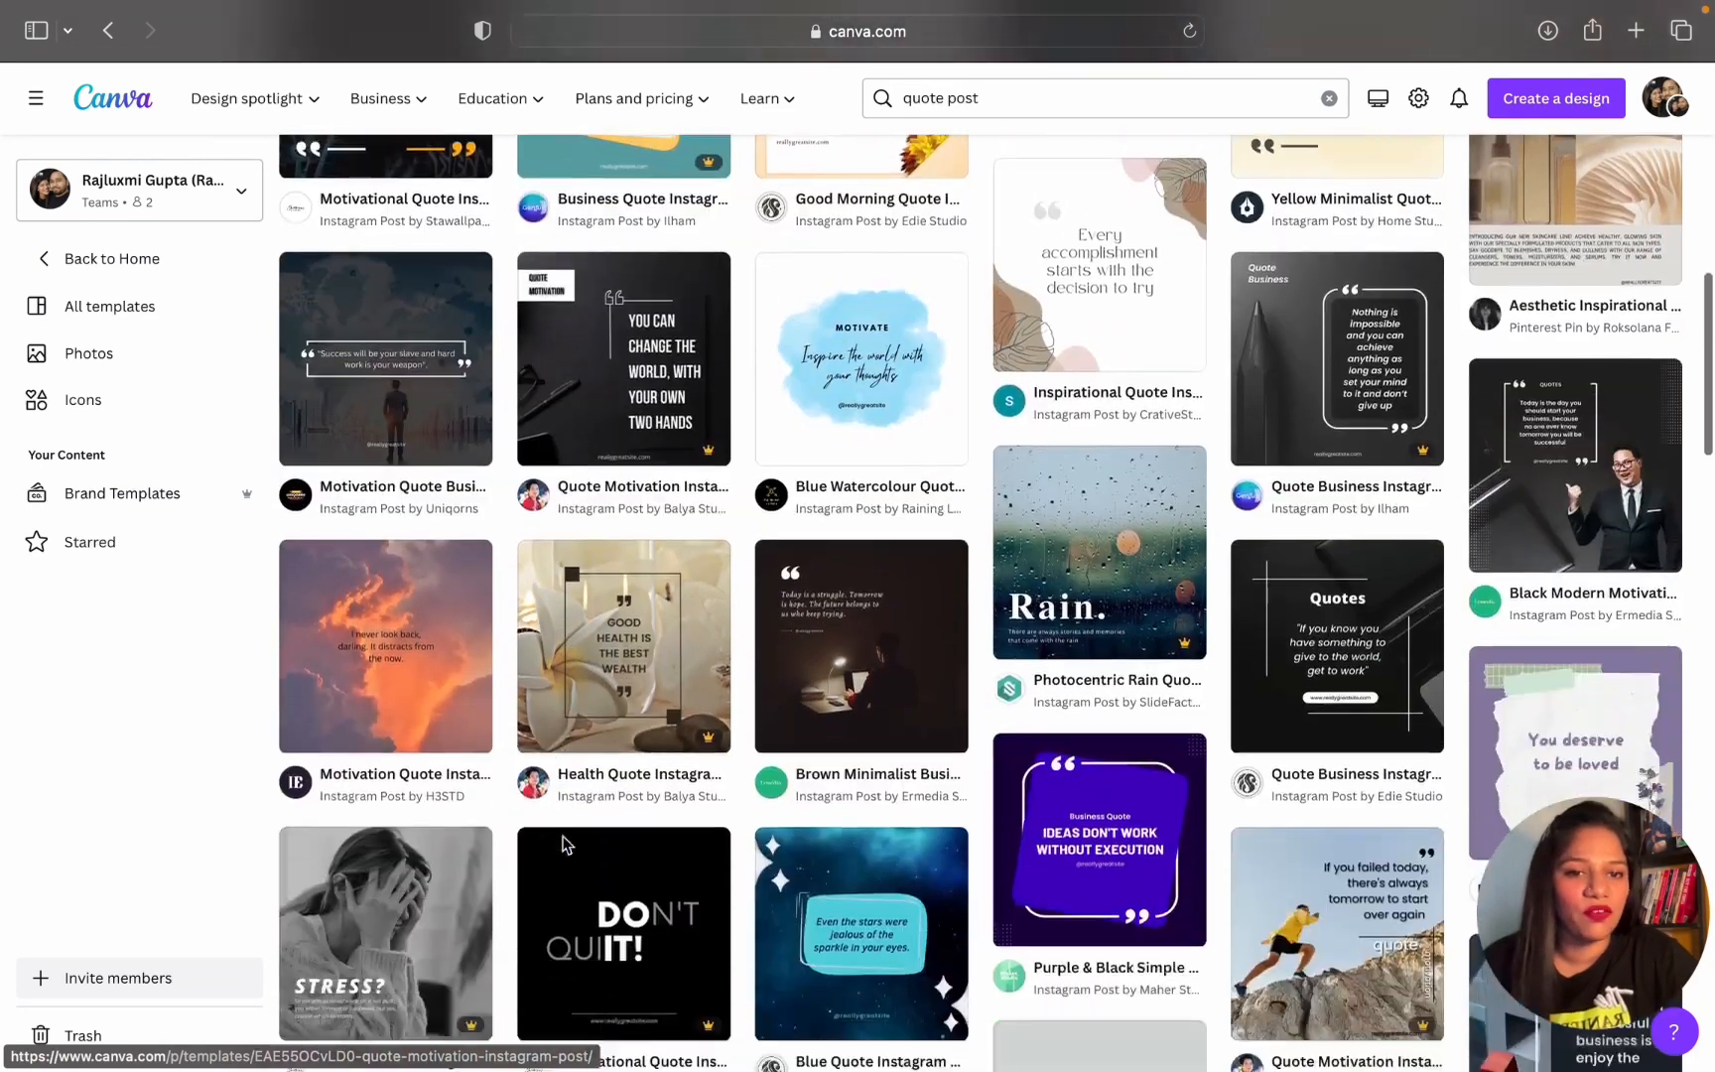
pyautogui.scroll(-6, 563, 845)
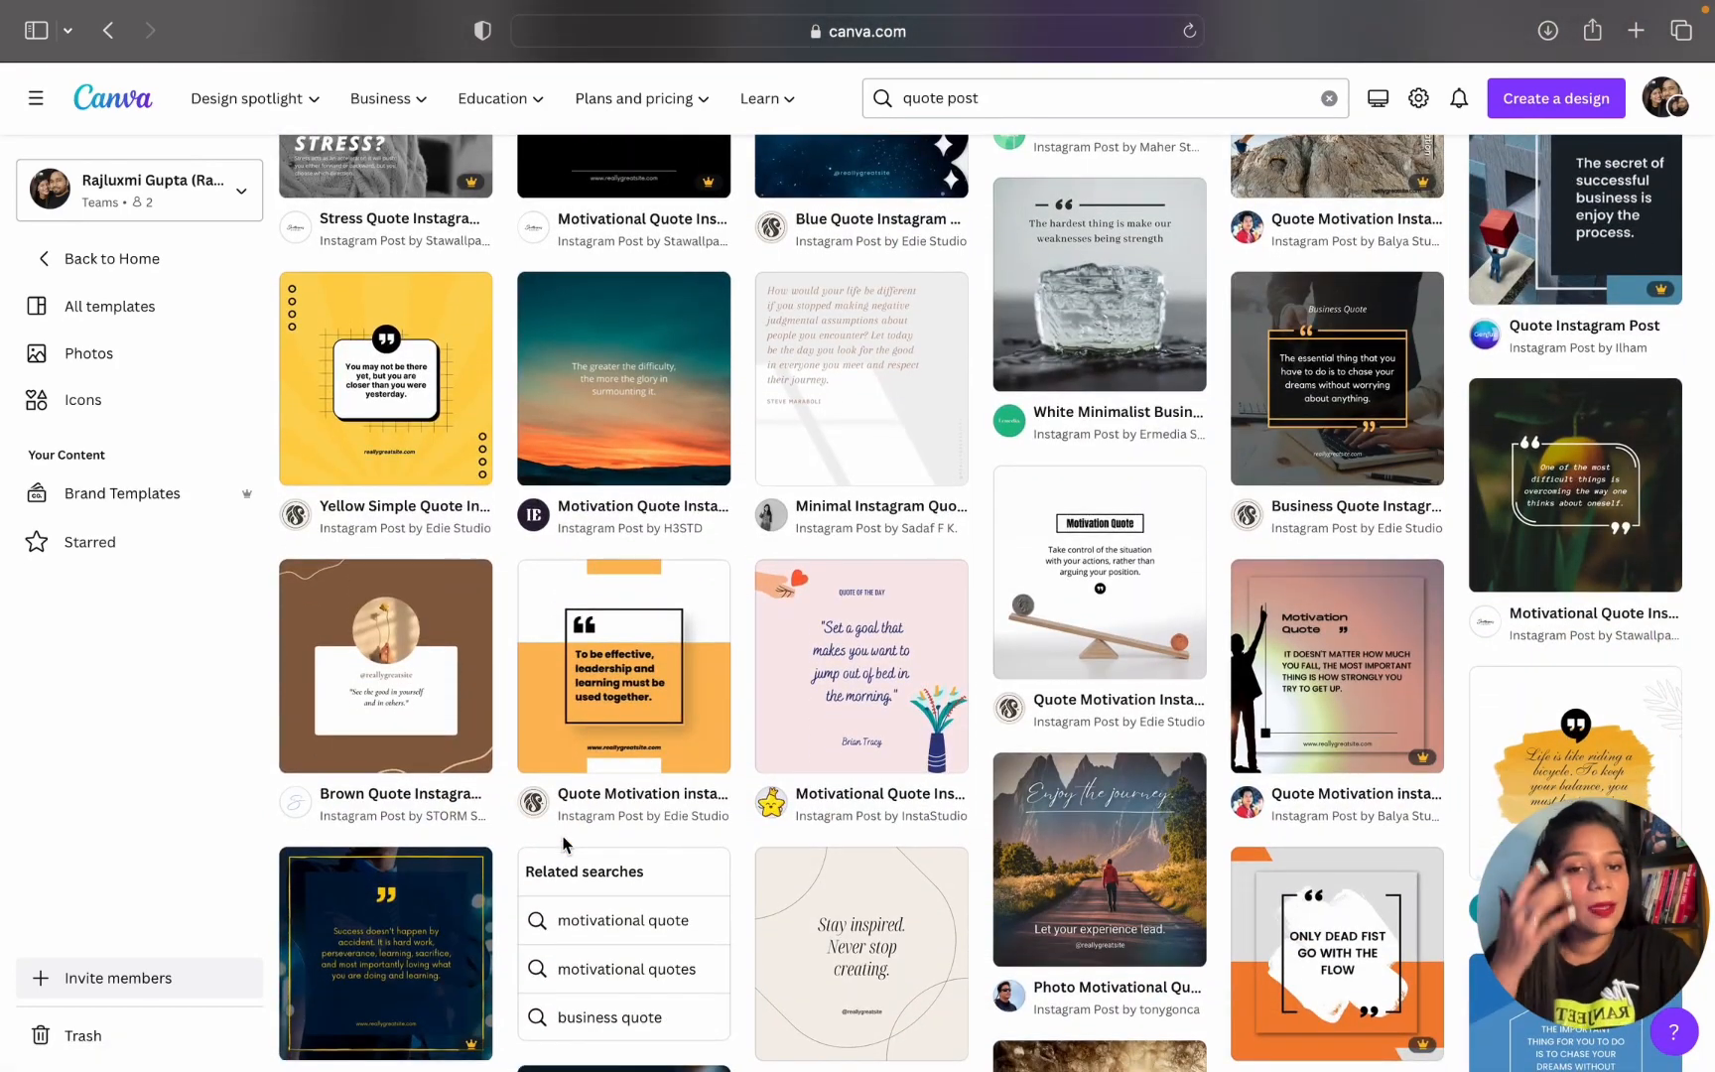
pyautogui.scroll(20, 563, 845)
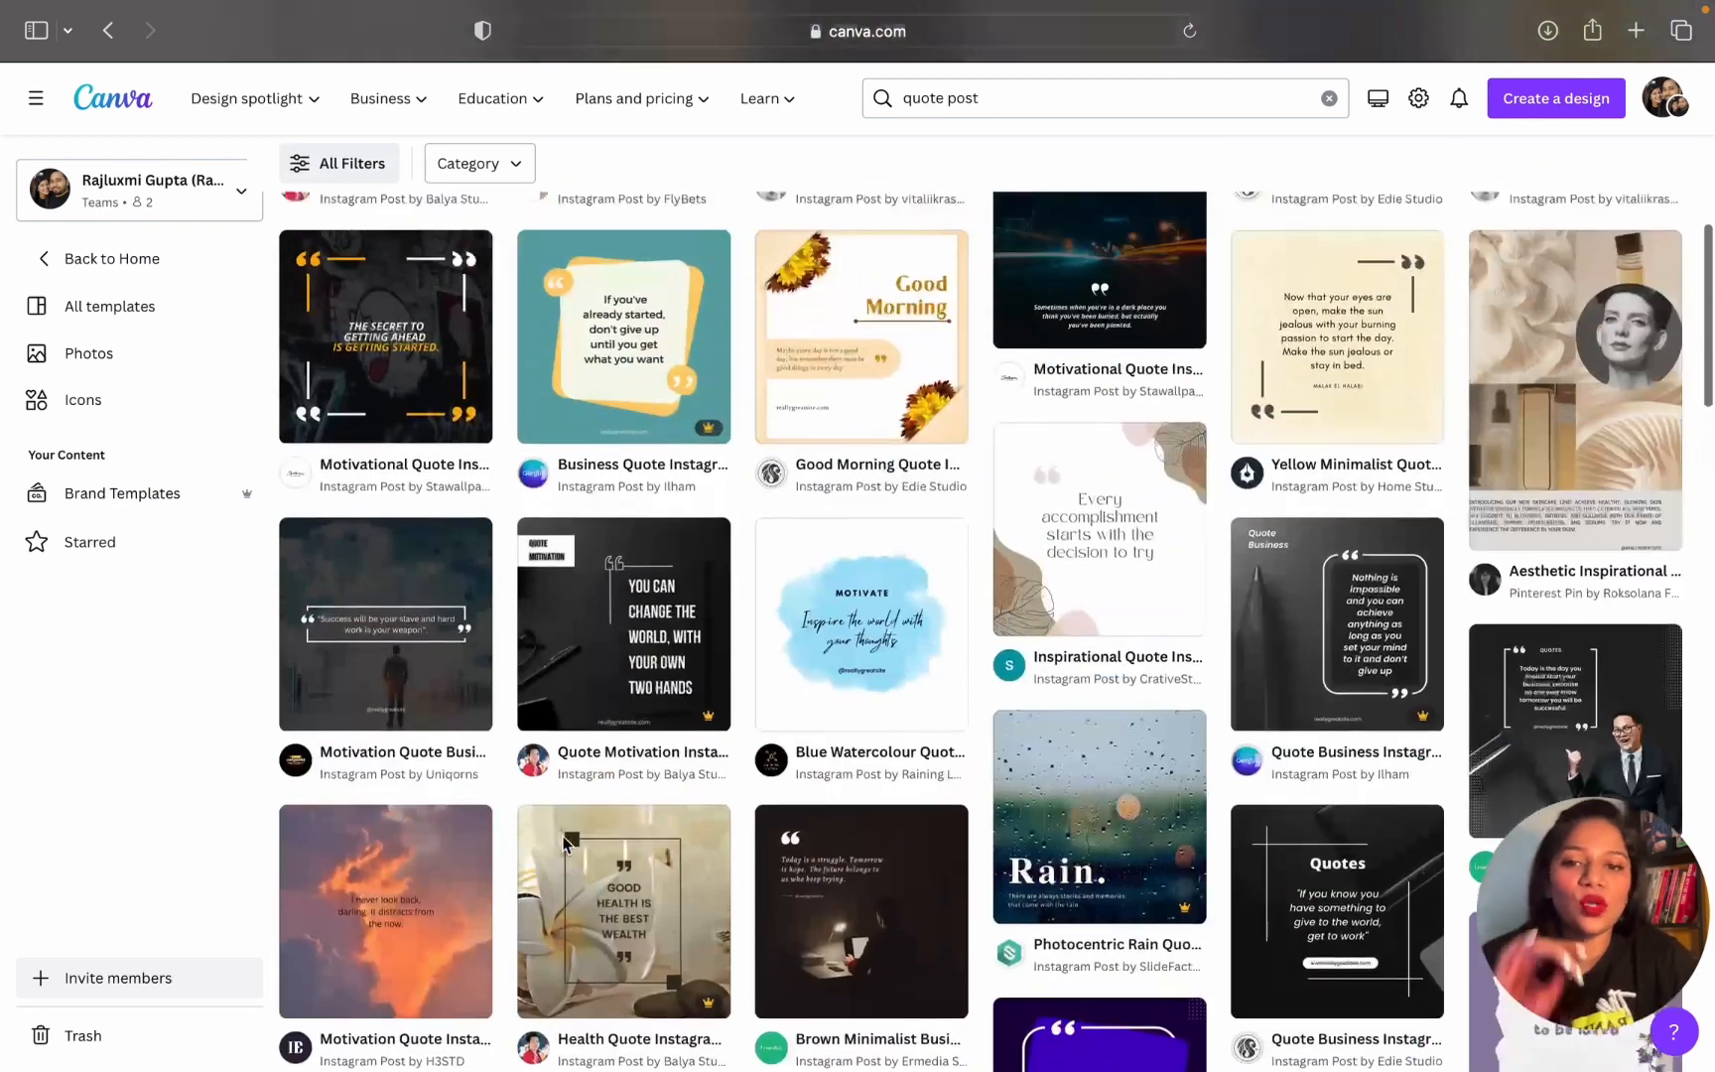
pyautogui.scroll(3, 563, 845)
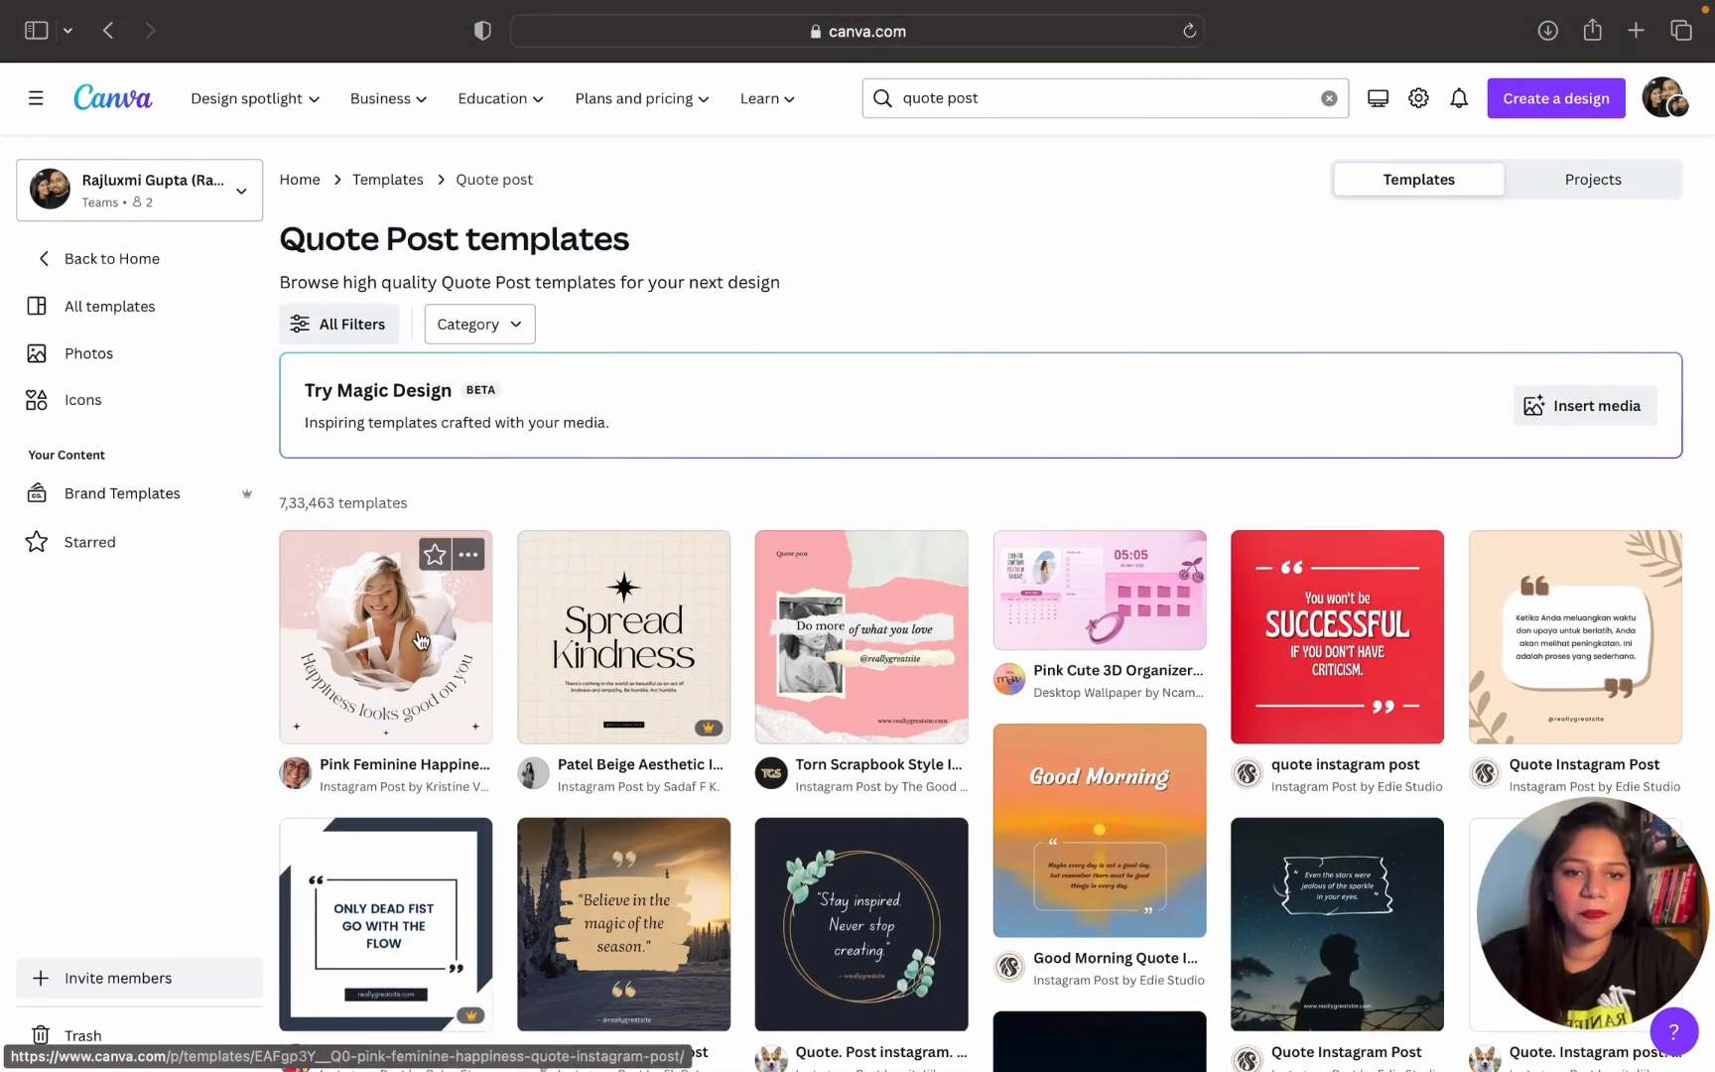
pyautogui.click(1267, 574)
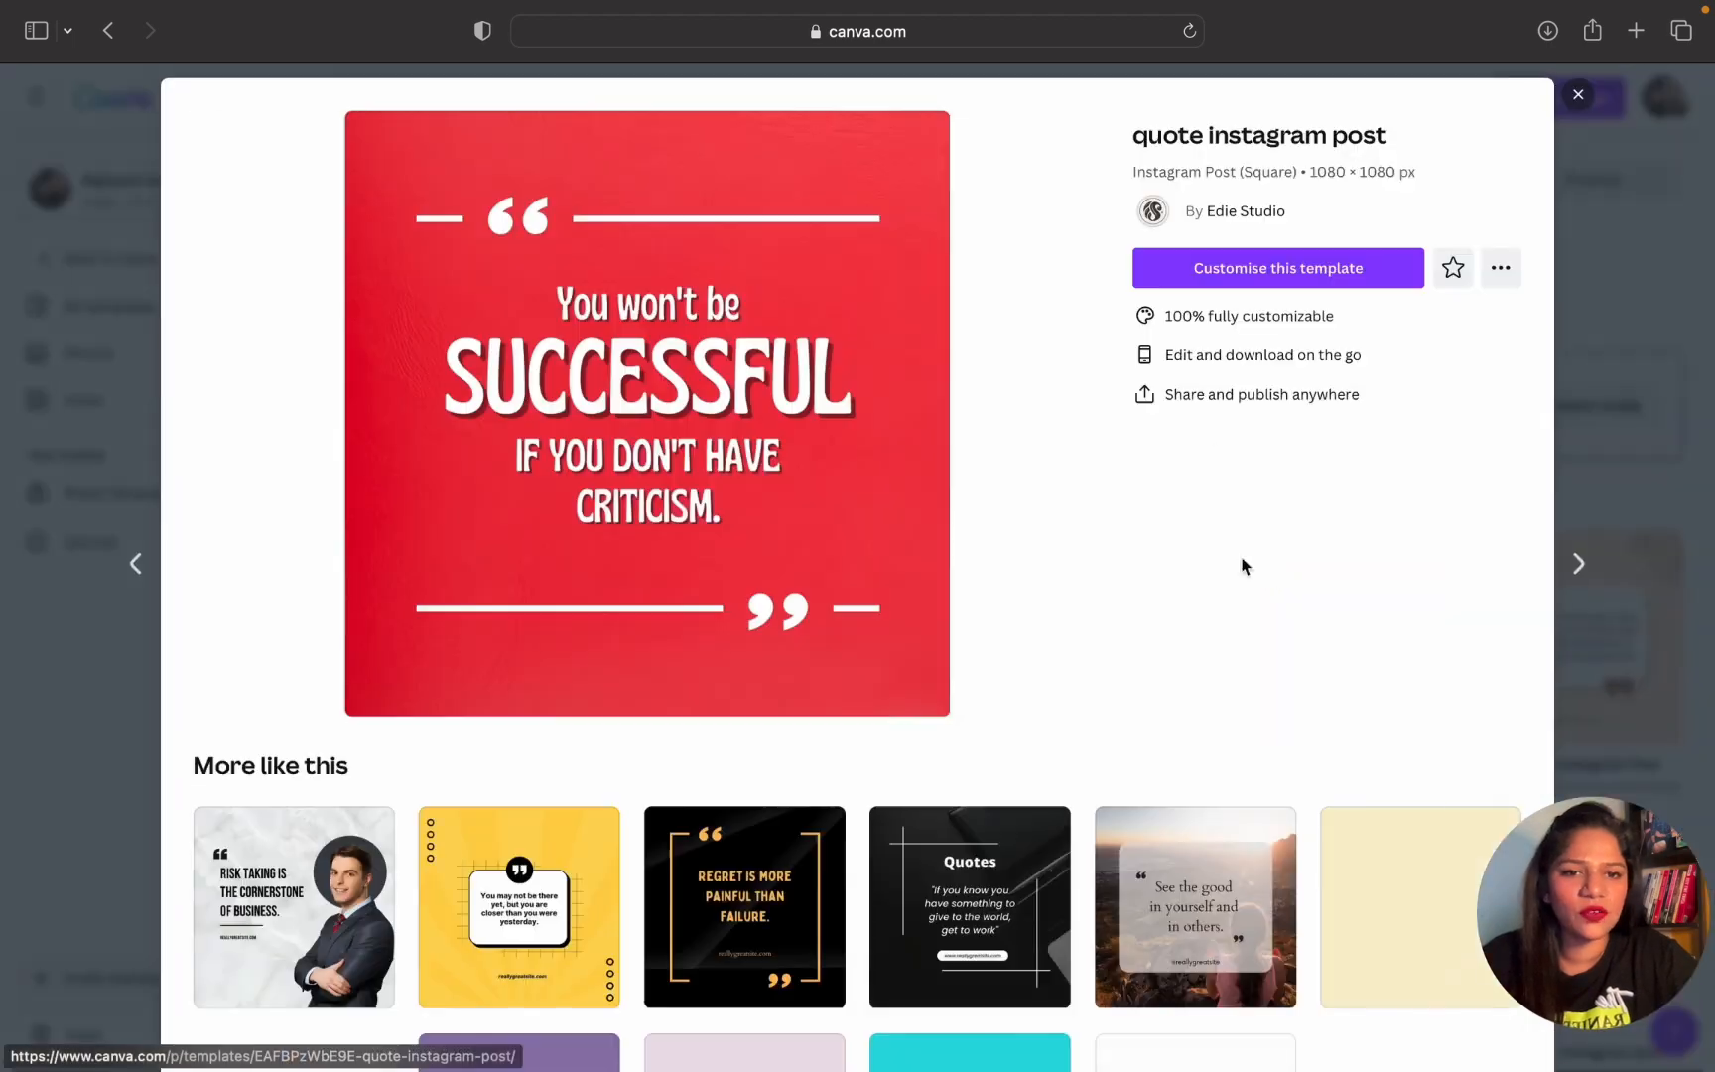
# Customise the red template, add a blank page, and delete the original red quote page
pyautogui.click(1255, 291)
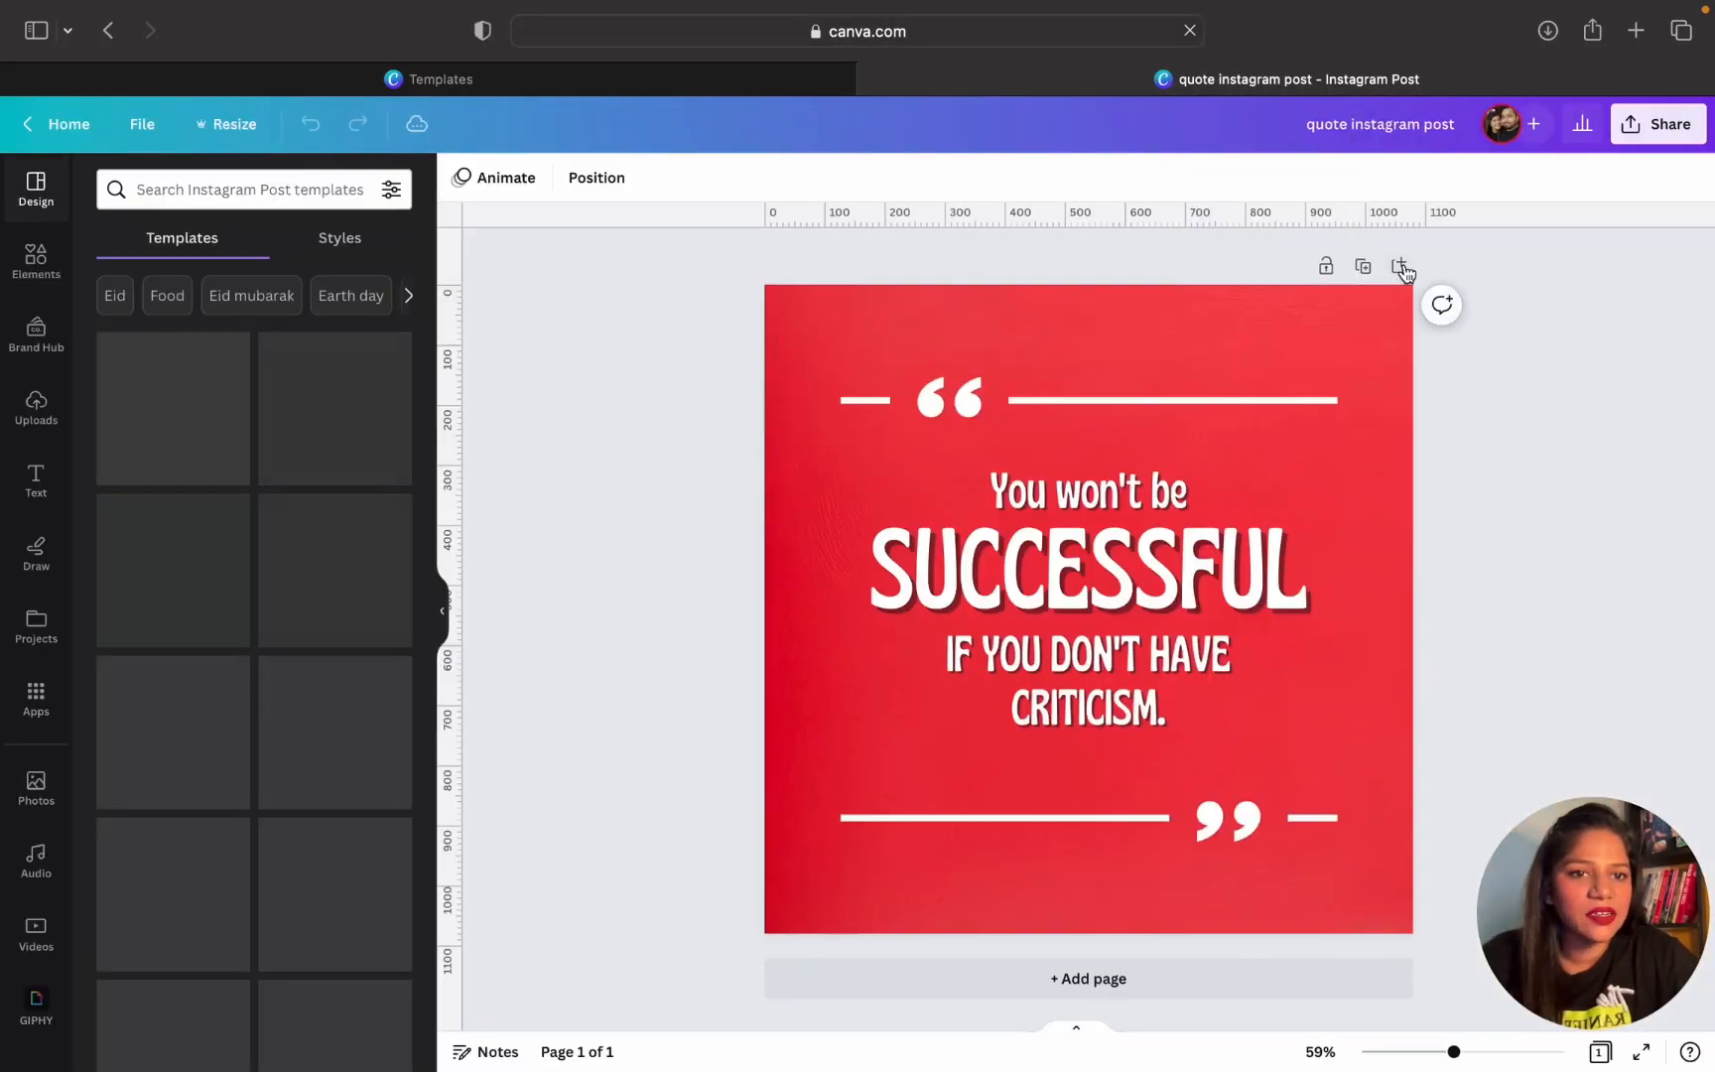
pyautogui.click(1401, 267)
pyautogui.scroll(5, 1171, 417)
pyautogui.click(1363, 266)
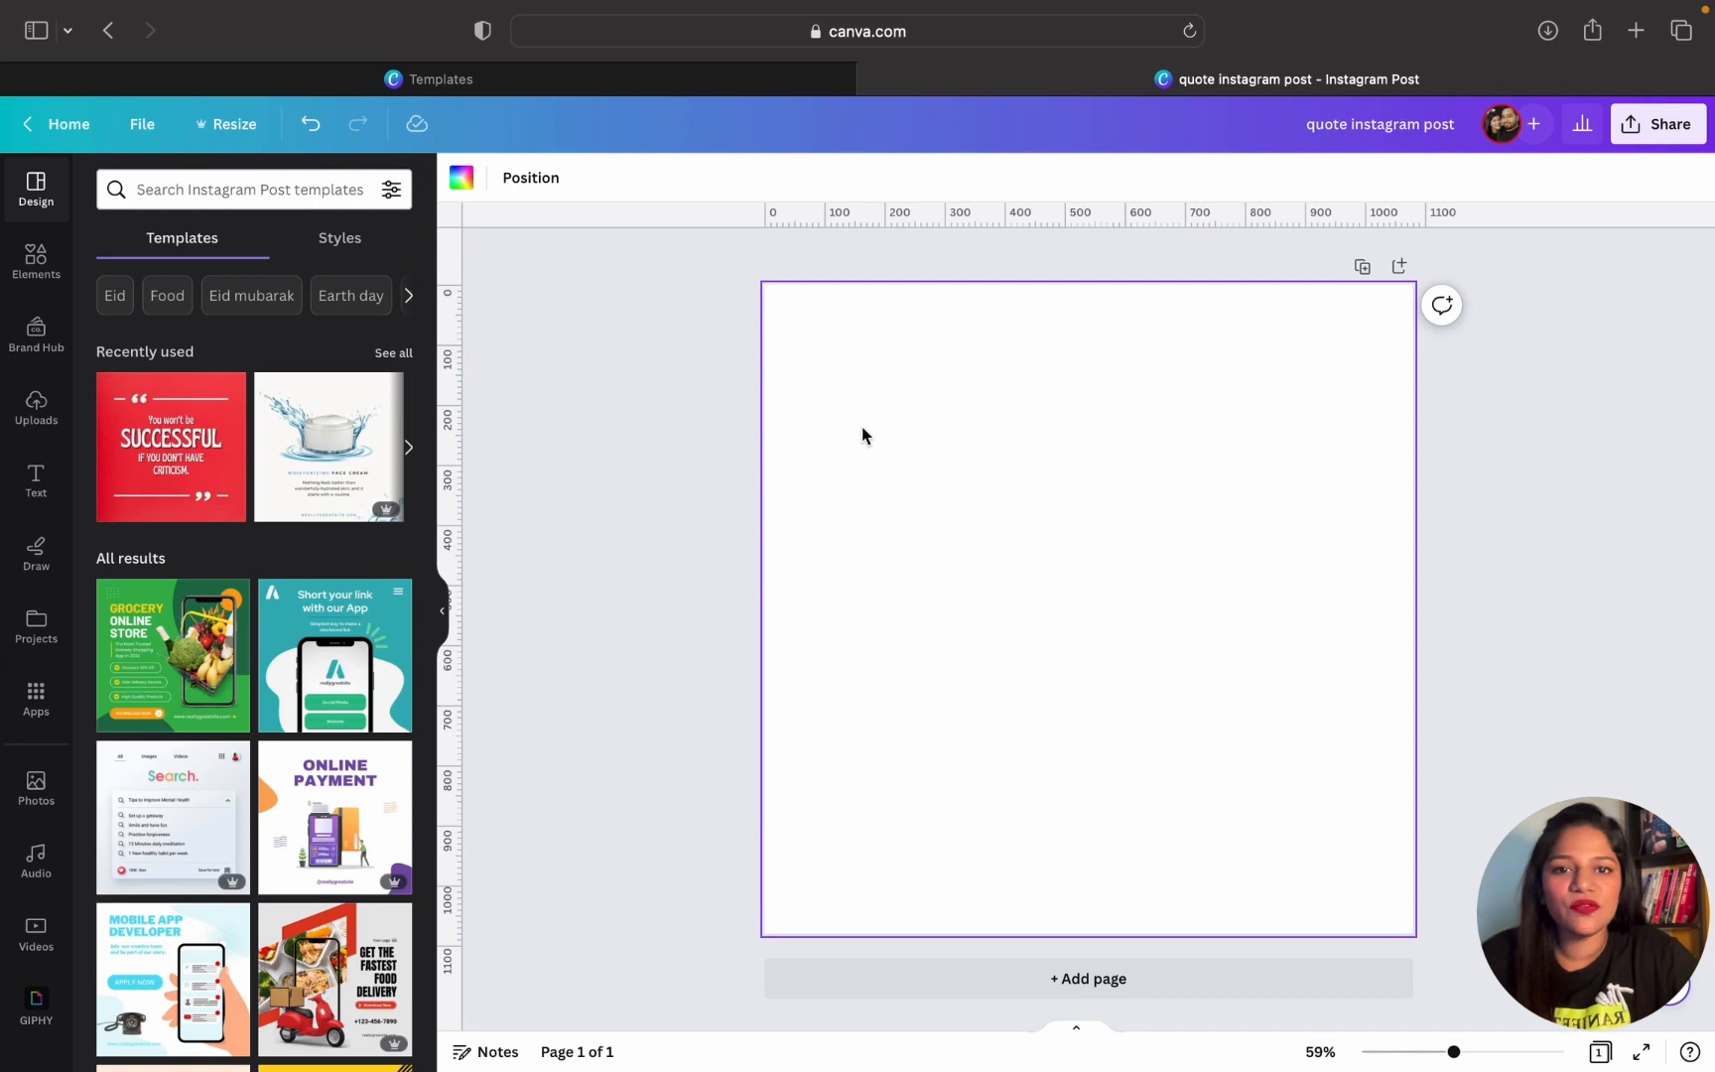
pyautogui.click(460, 180)
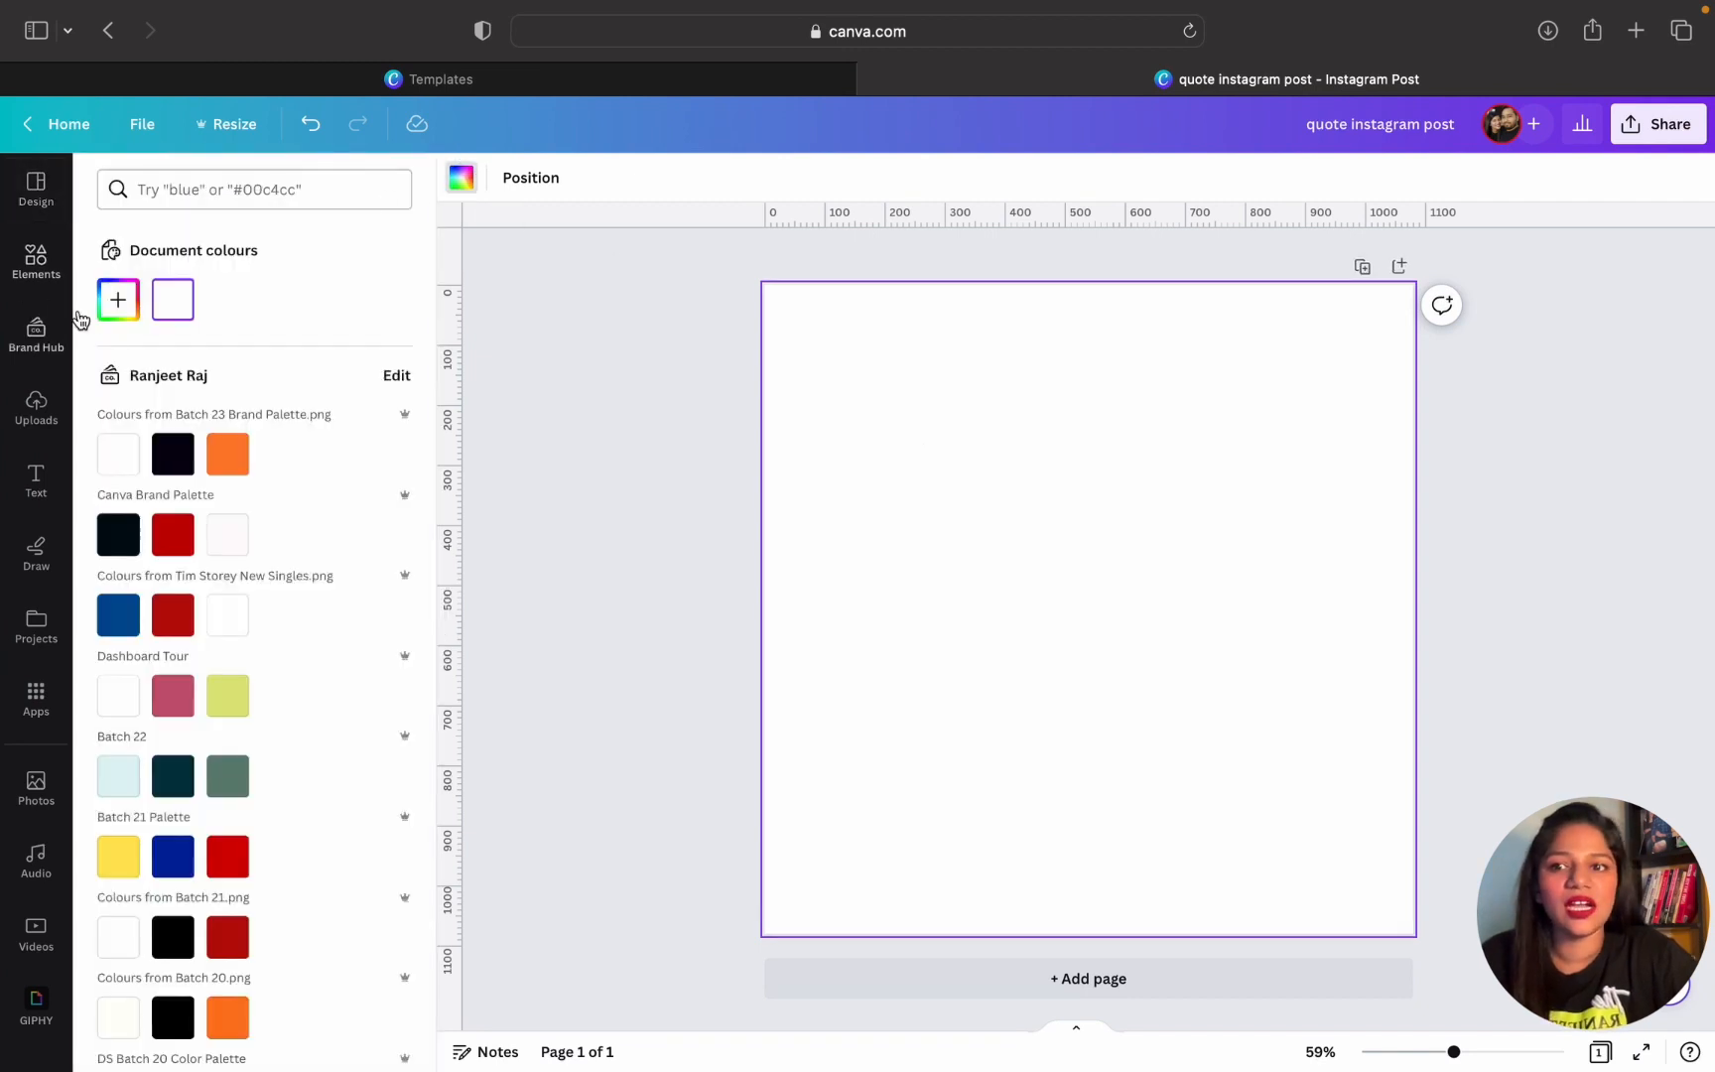
# Give the blank page a custom pale mint background, #E4FFFA
pyautogui.click(117, 299)
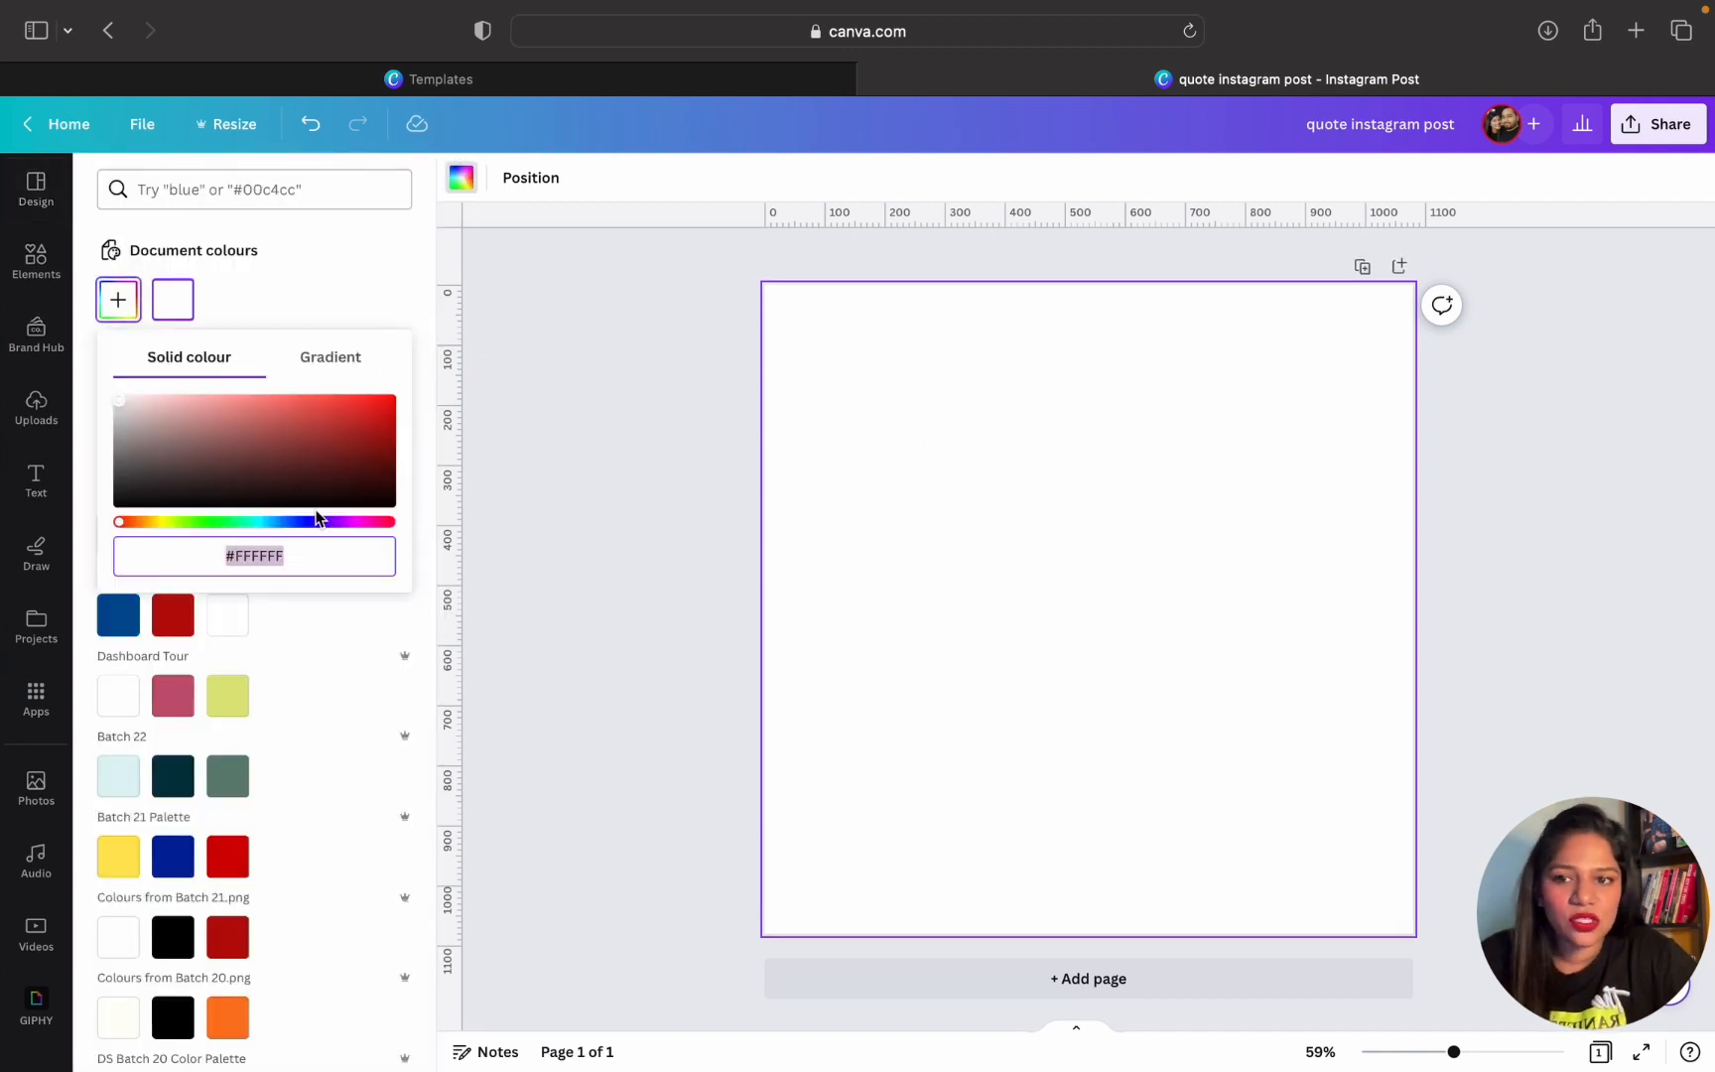
pyautogui.click(233, 524)
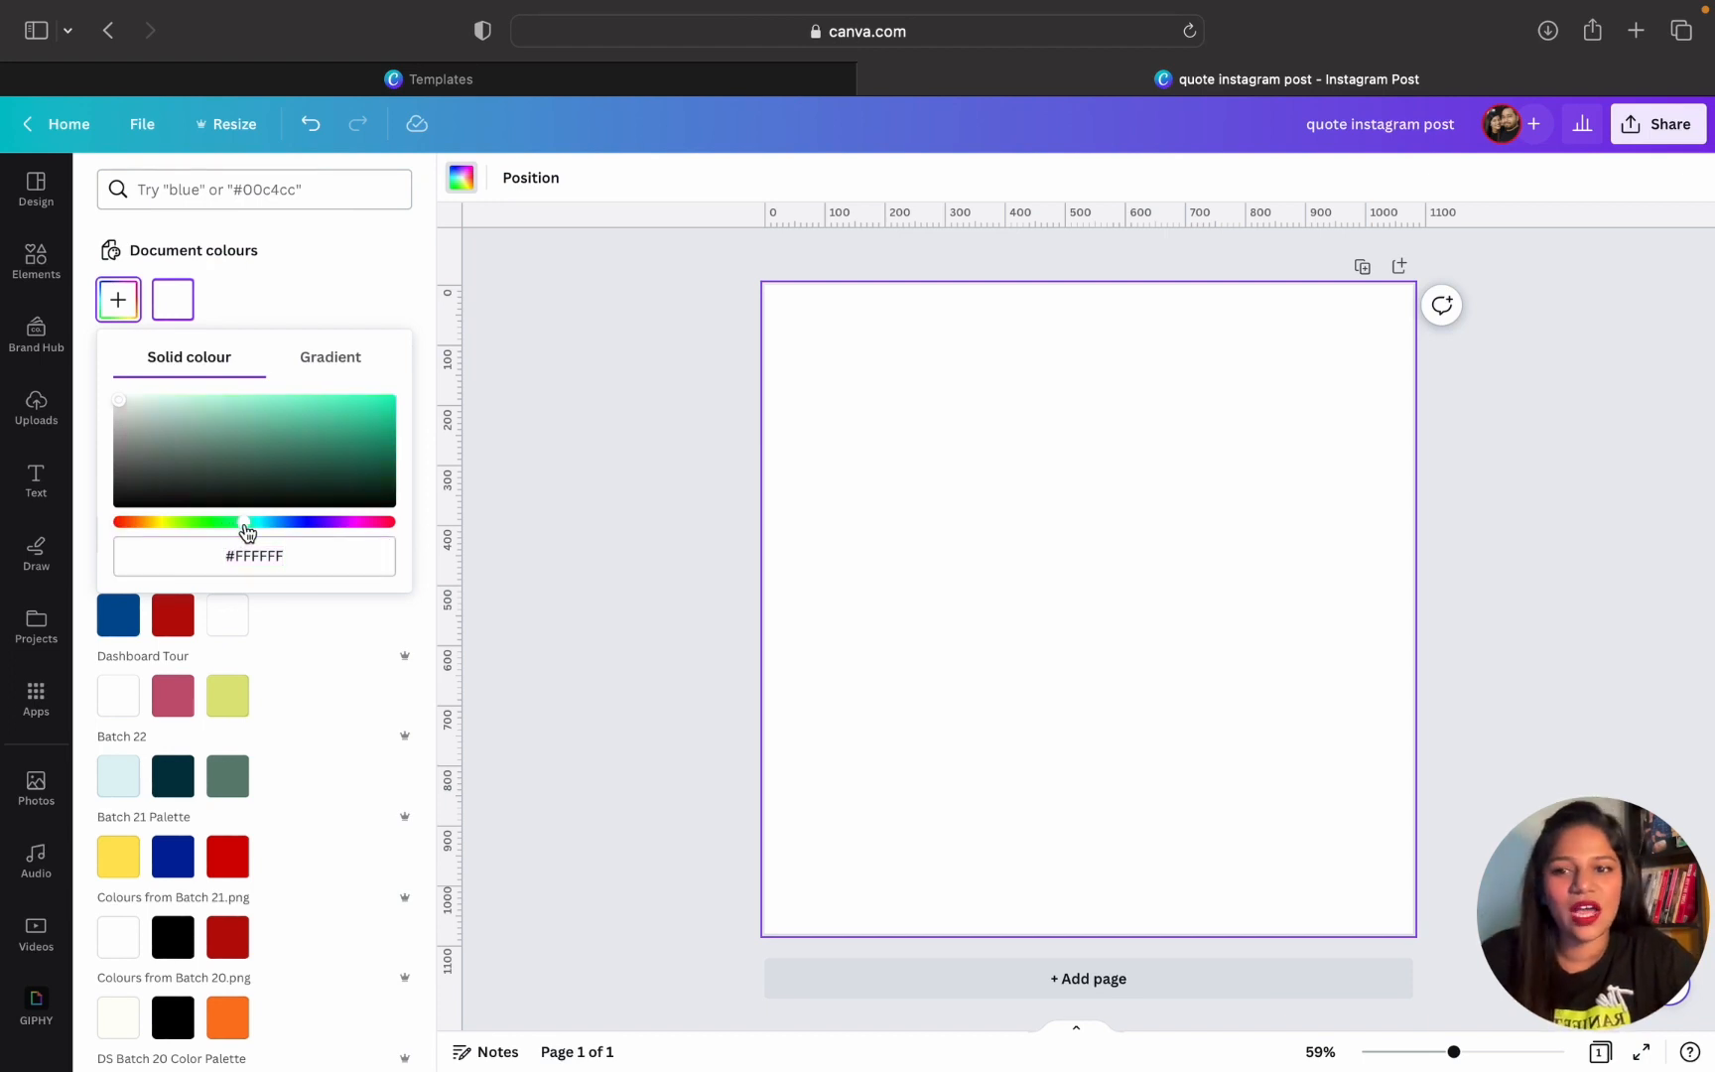
pyautogui.moveTo(243, 415); pyautogui.dragTo(204, 380)
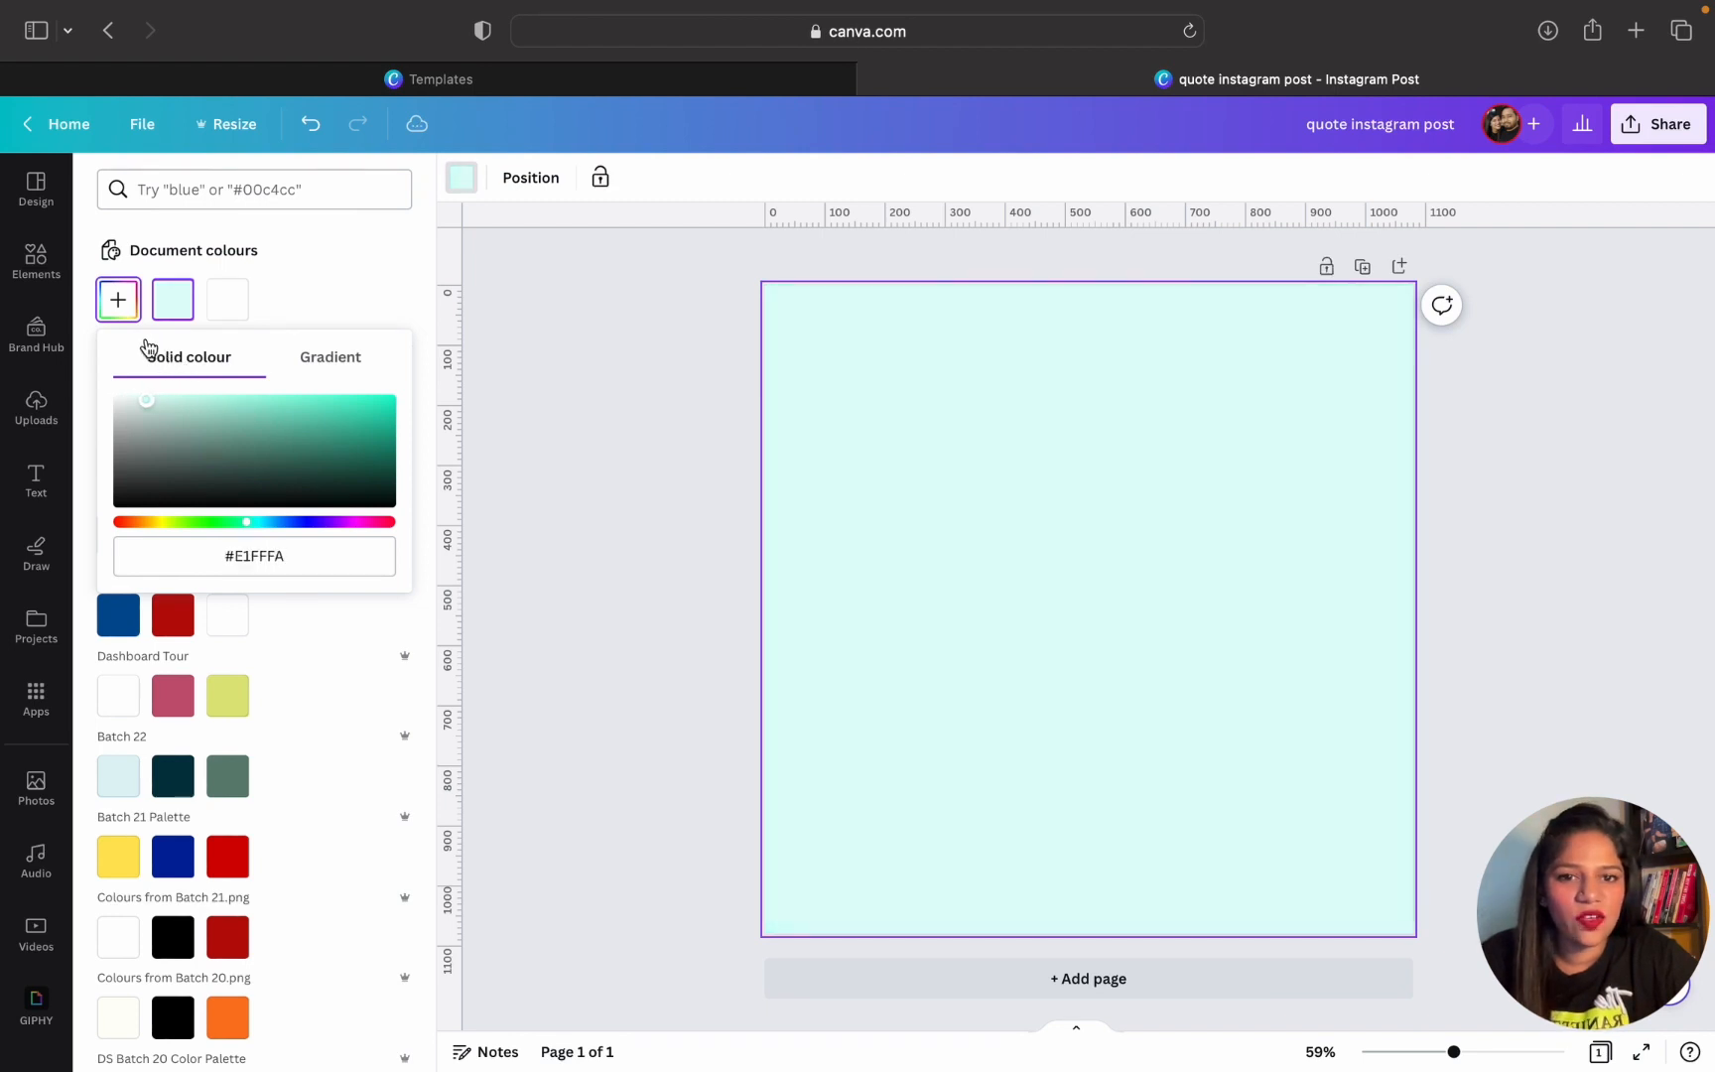
pyautogui.moveTo(136, 332); pyautogui.dragTo(146, 334)
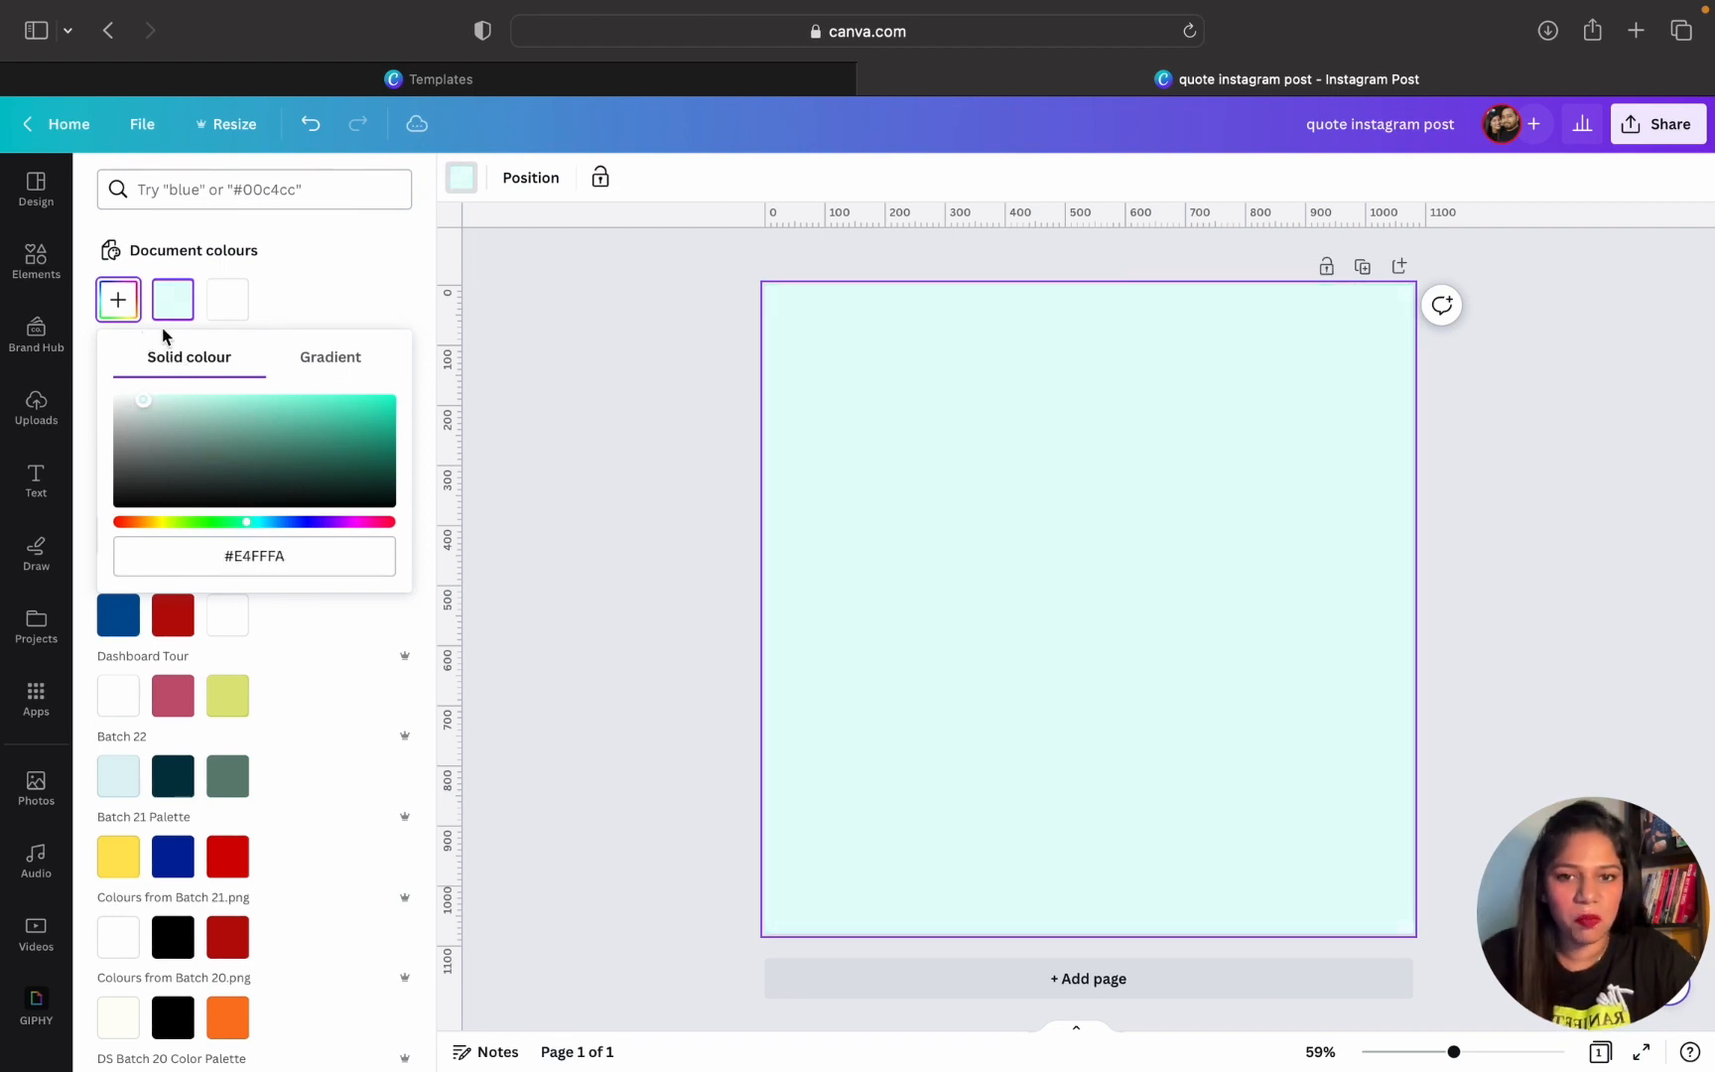
pyautogui.click(532, 528)
pyautogui.click(532, 528)
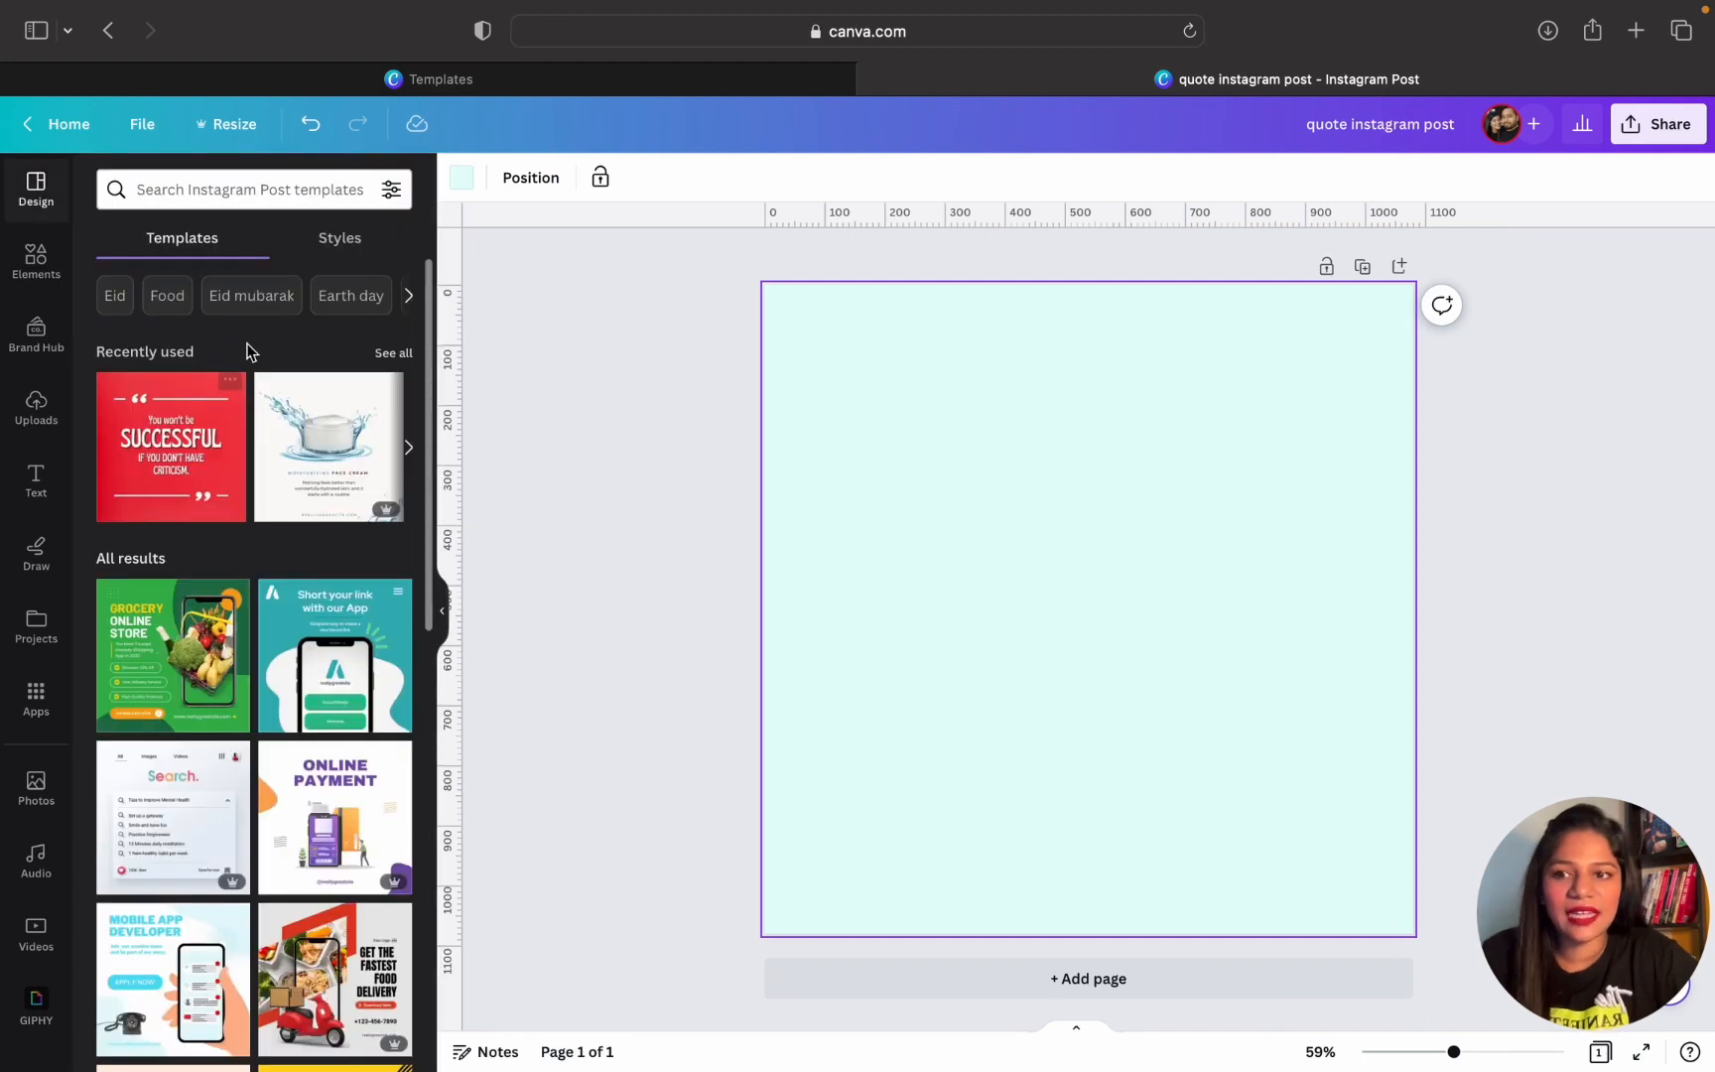
# Add a second page with a near-black background
pyautogui.click(40, 282)
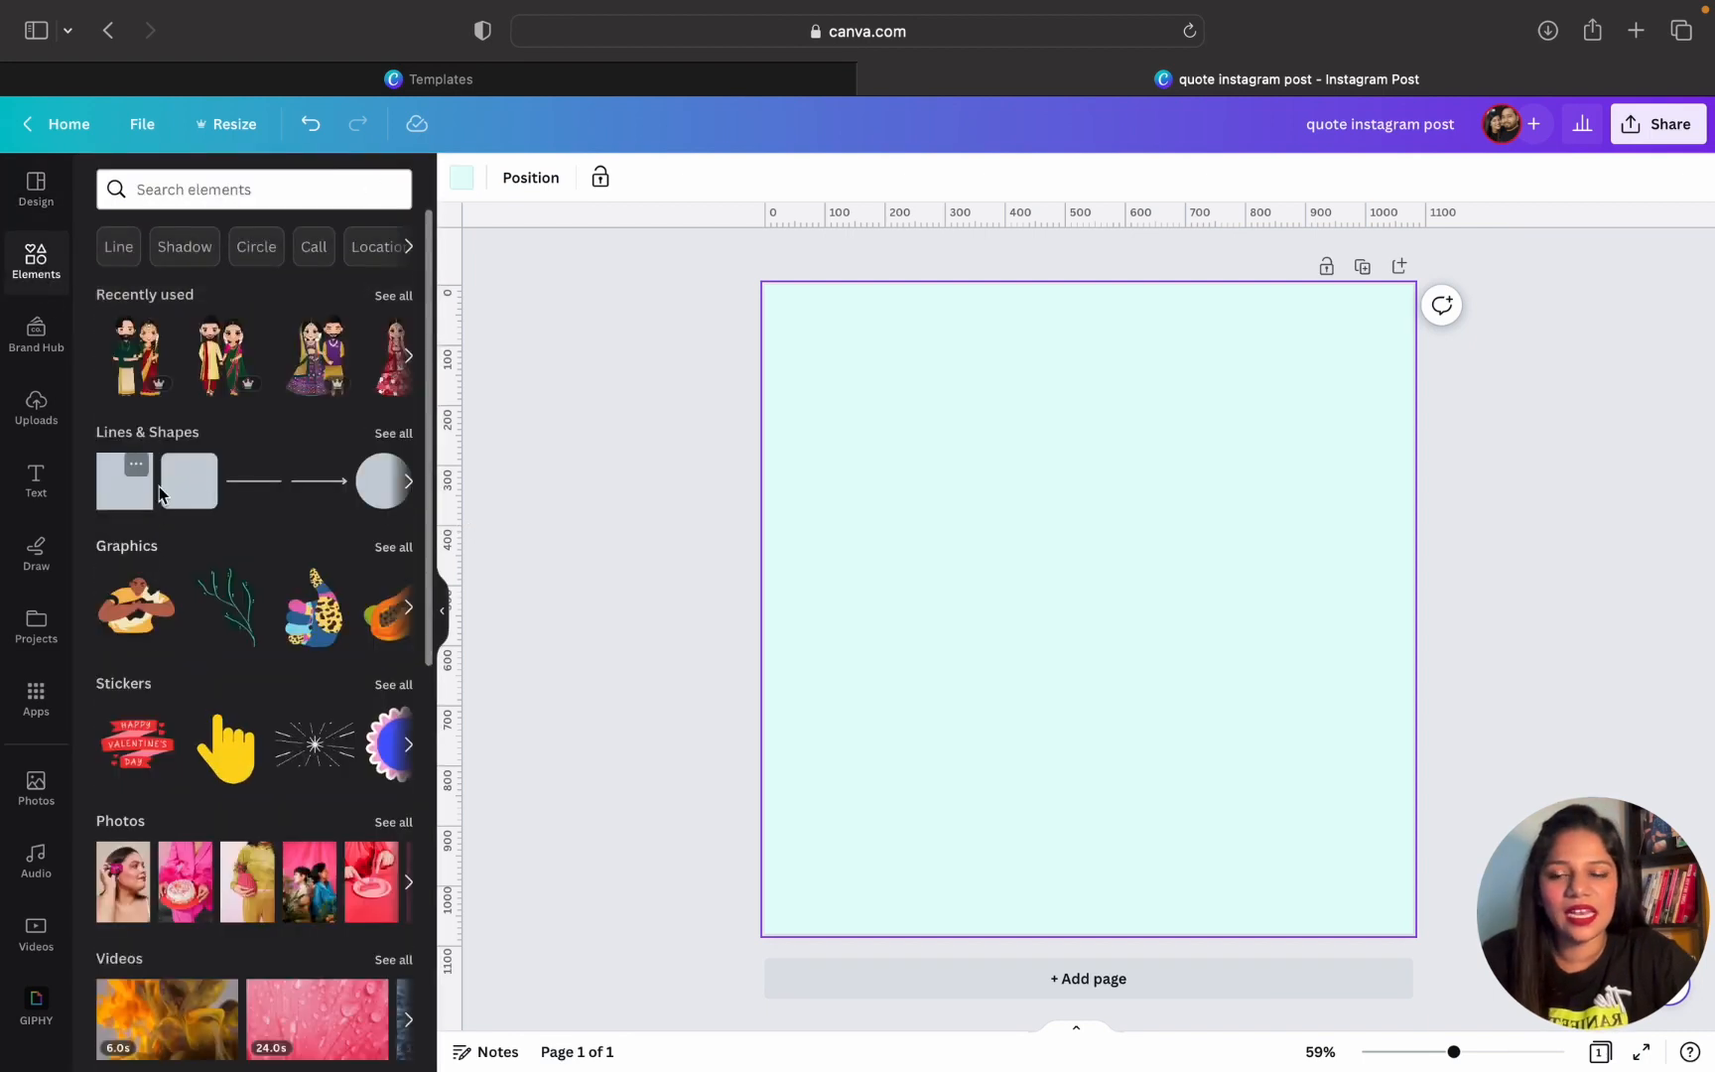
pyautogui.click(960, 974)
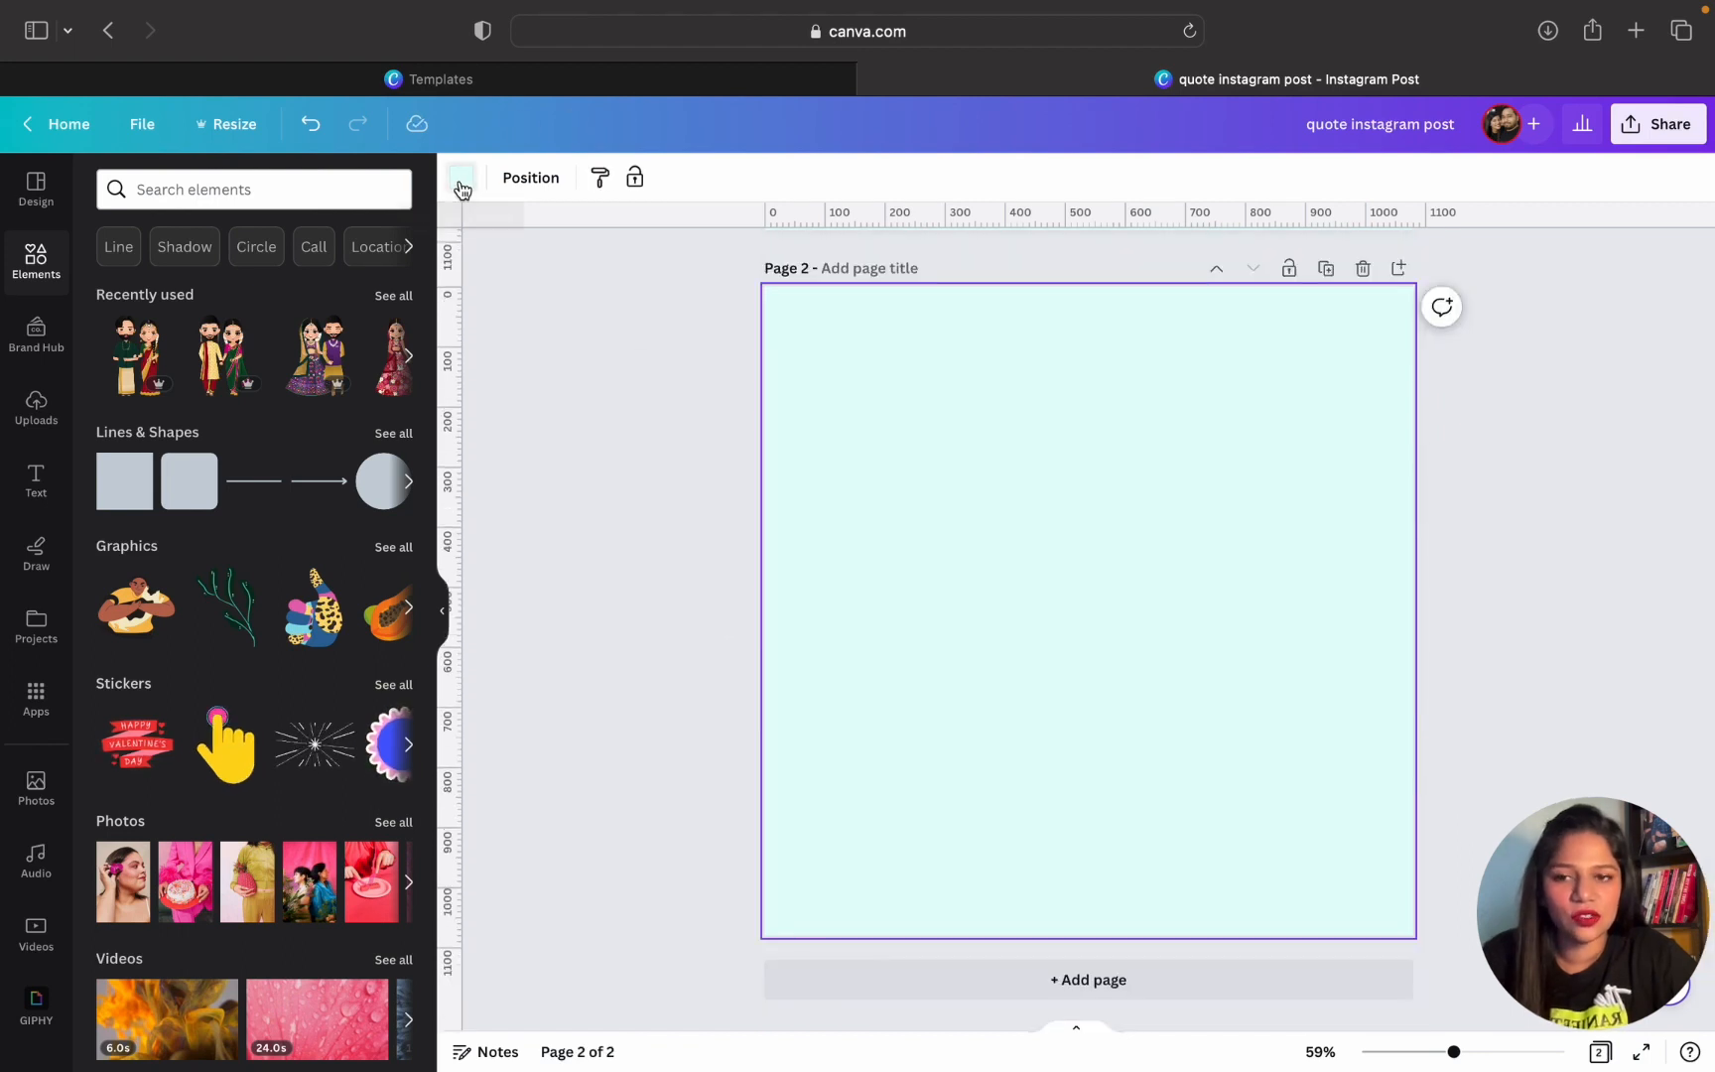
pyautogui.click(462, 178)
pyautogui.click(163, 467)
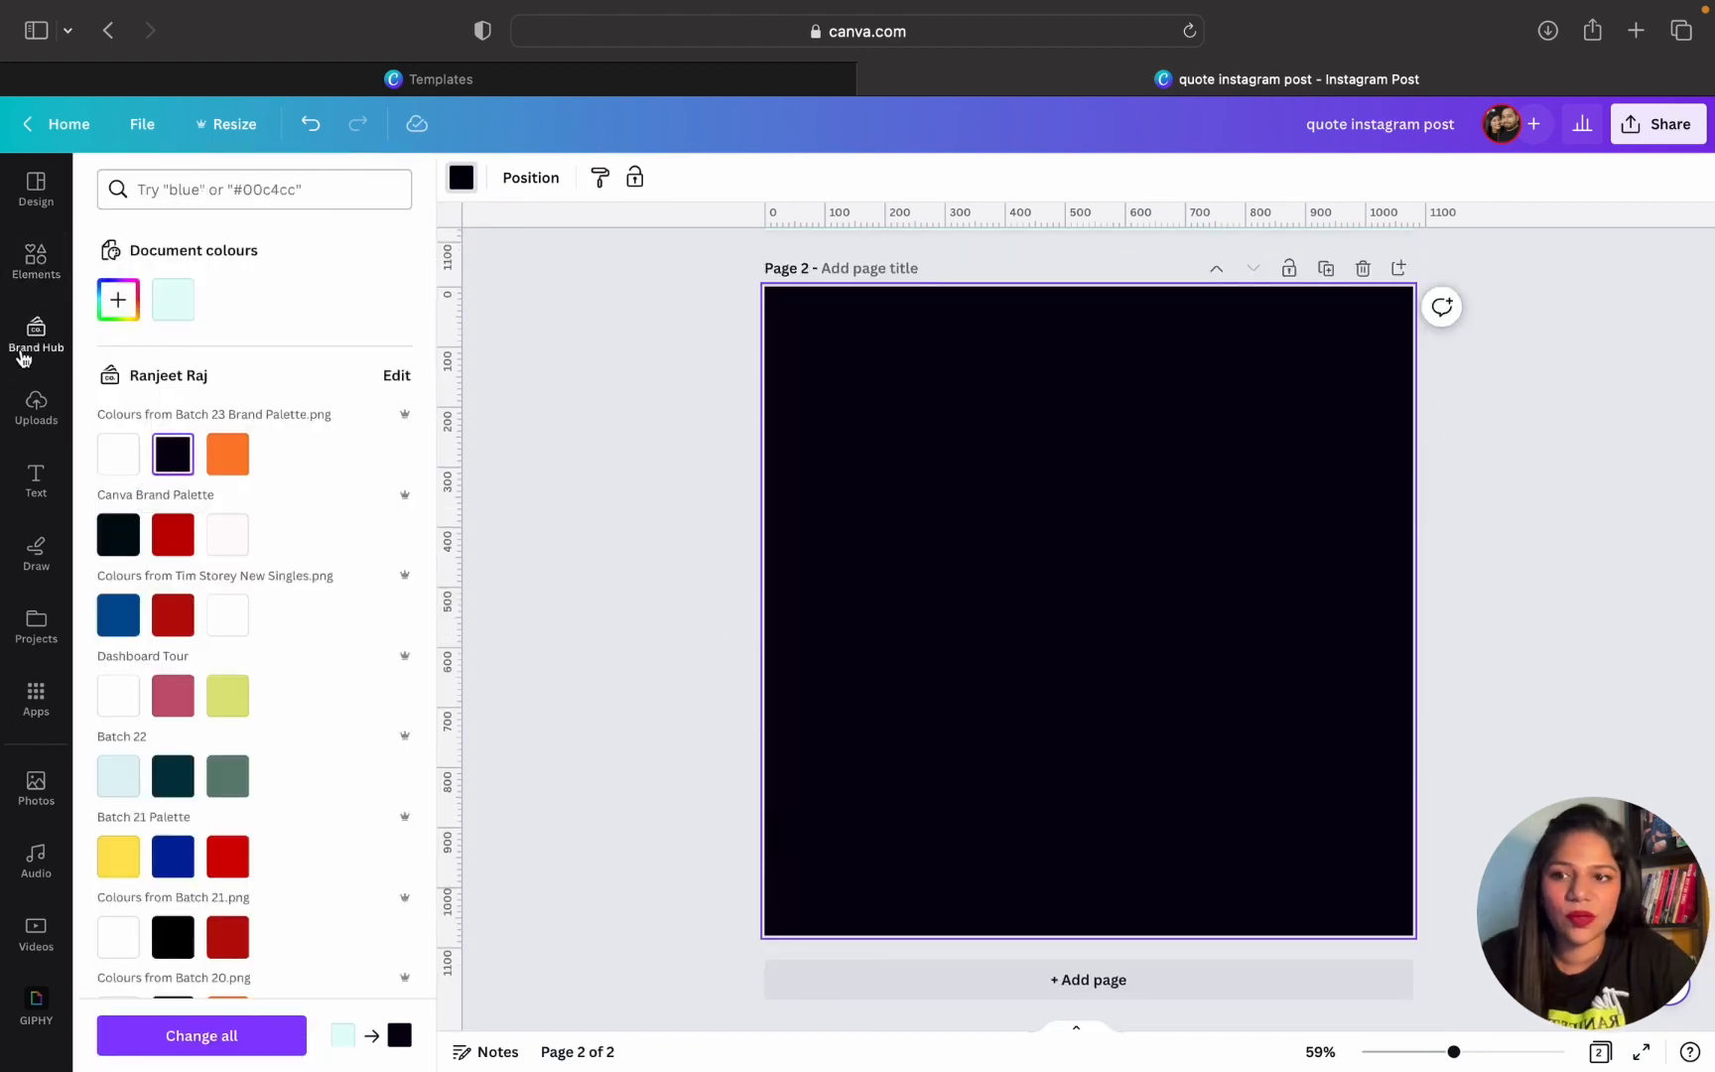
# Add a rounded square to page 2, widen it into a rectangle, and centre it
pyautogui.click(33, 260)
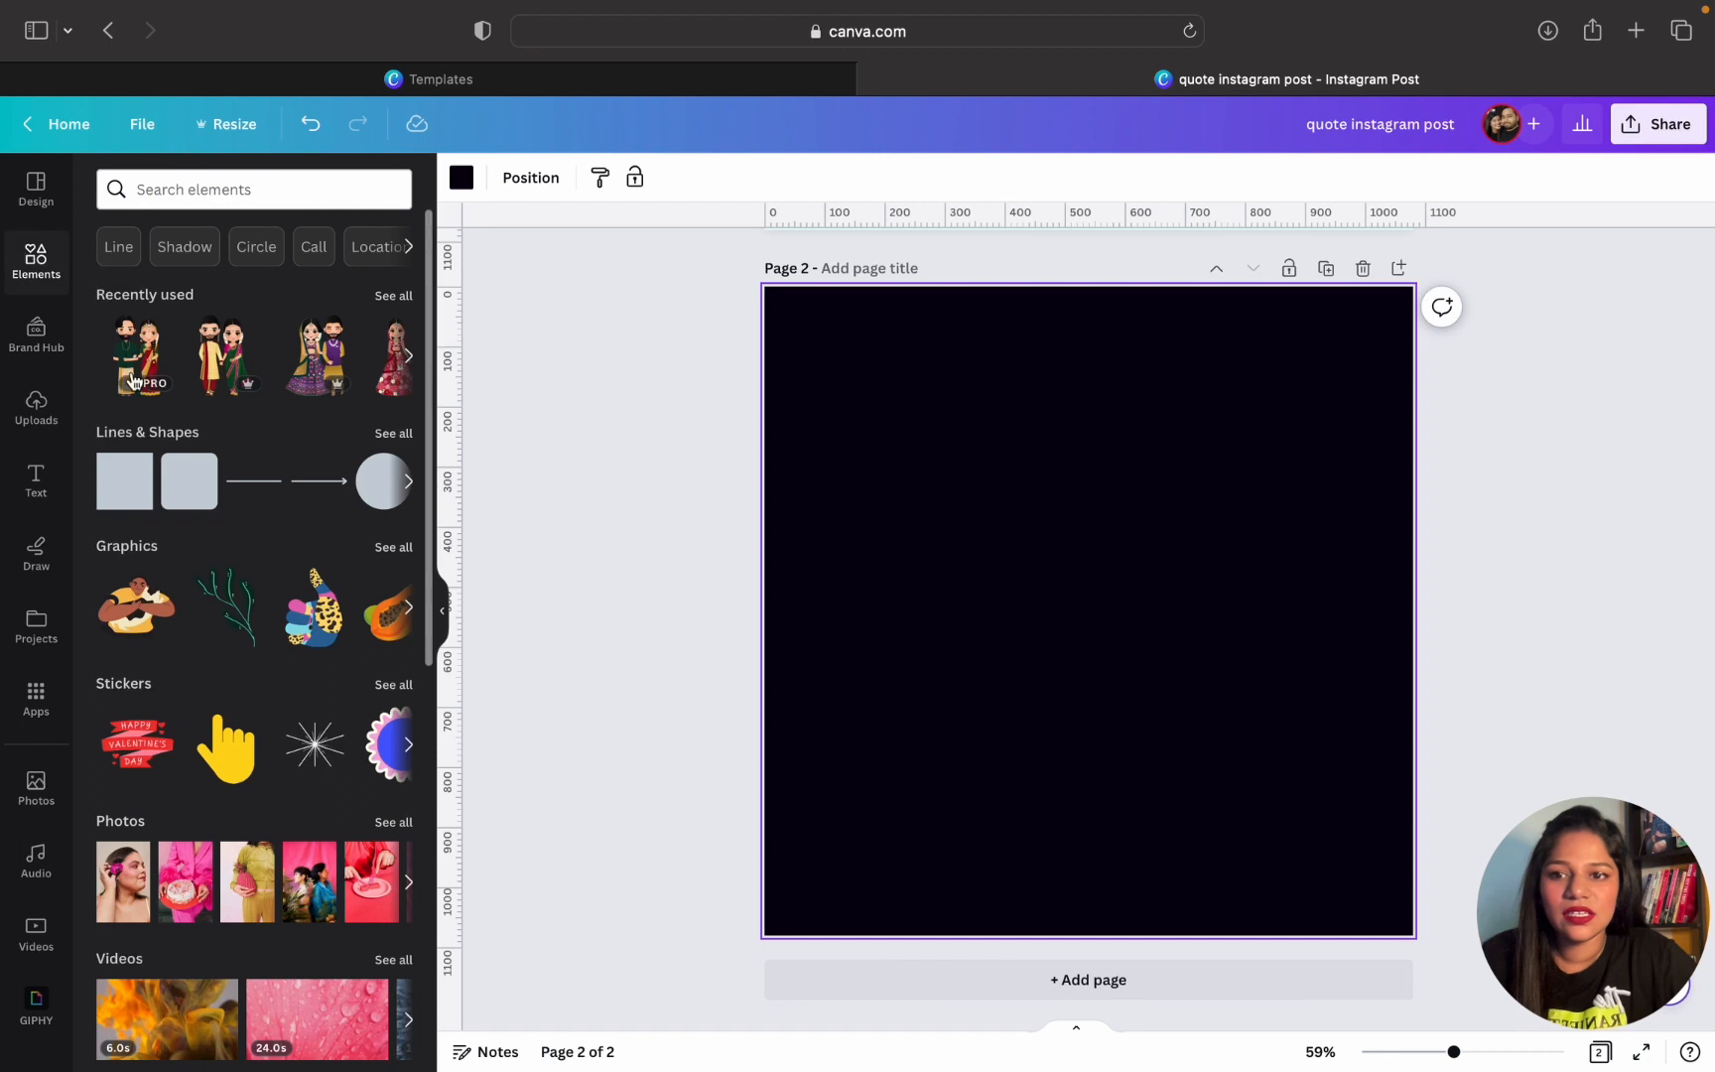
pyautogui.click(174, 483)
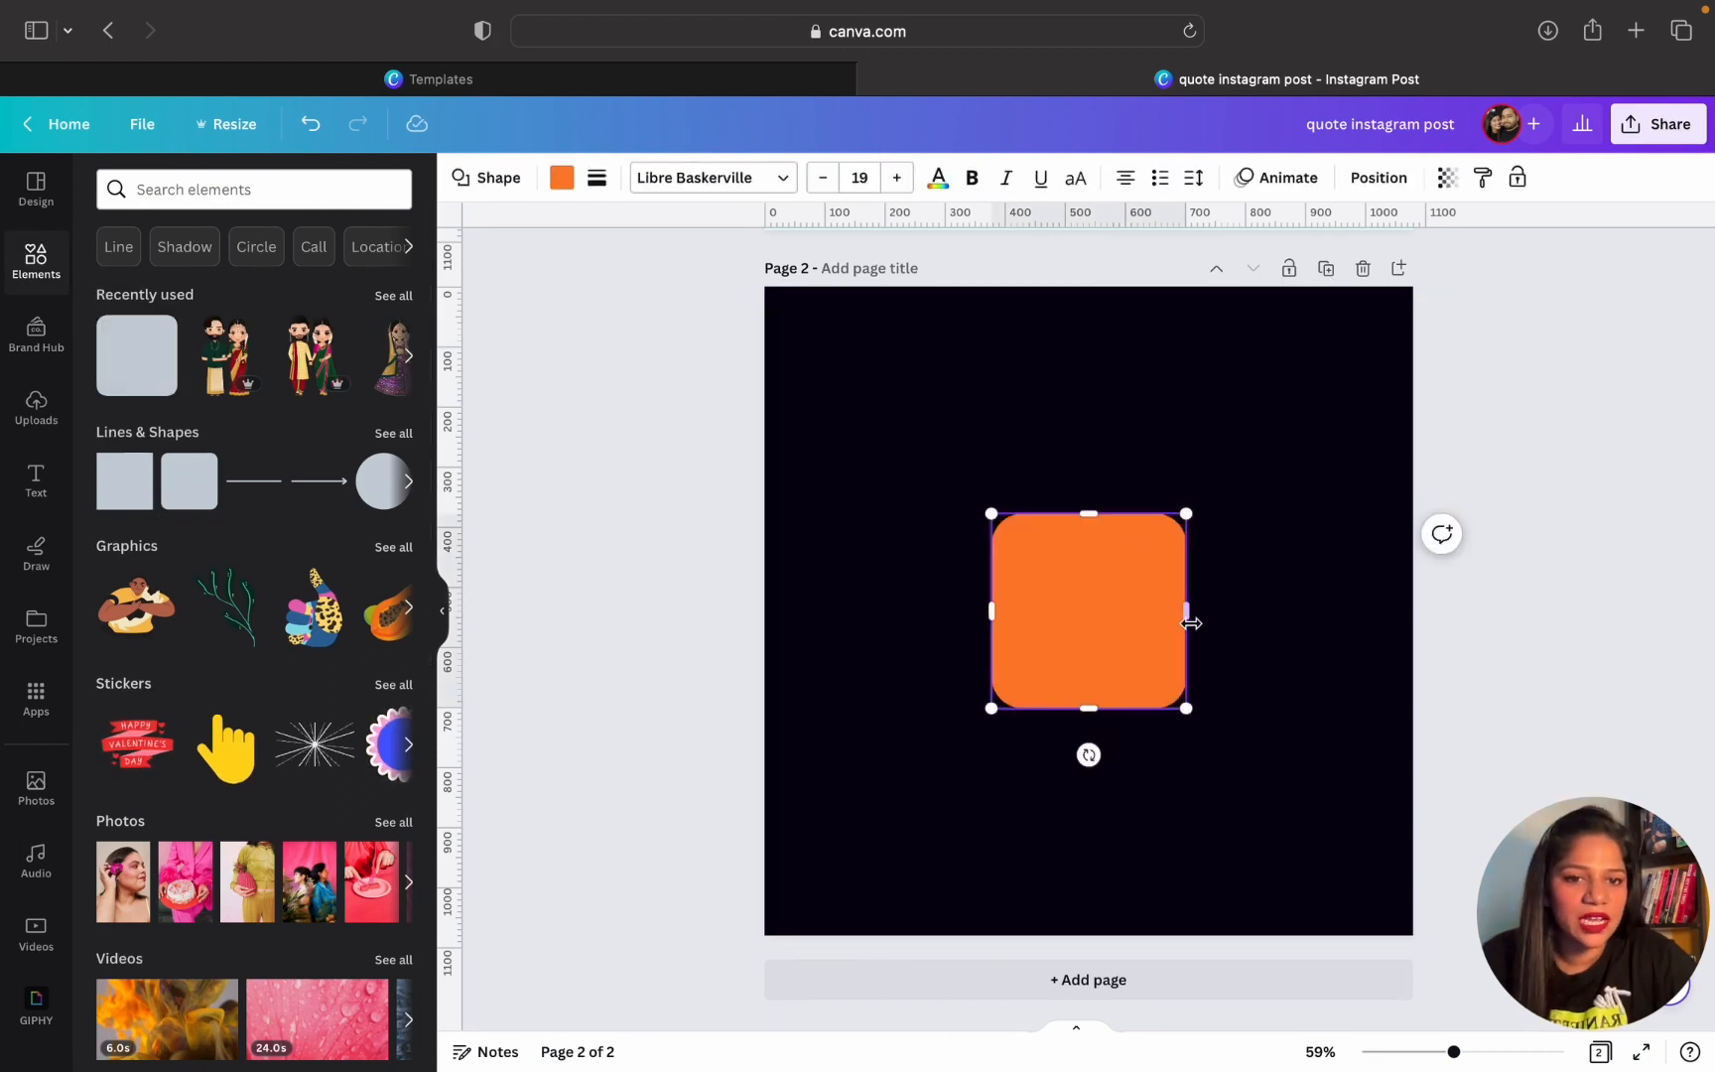
pyautogui.moveTo(1236, 615); pyautogui.dragTo(1395, 612)
pyautogui.moveTo(1188, 521); pyautogui.dragTo(1187, 531)
pyautogui.click(1137, 894)
pyautogui.moveTo(1217, 658); pyautogui.dragTo(1109, 643)
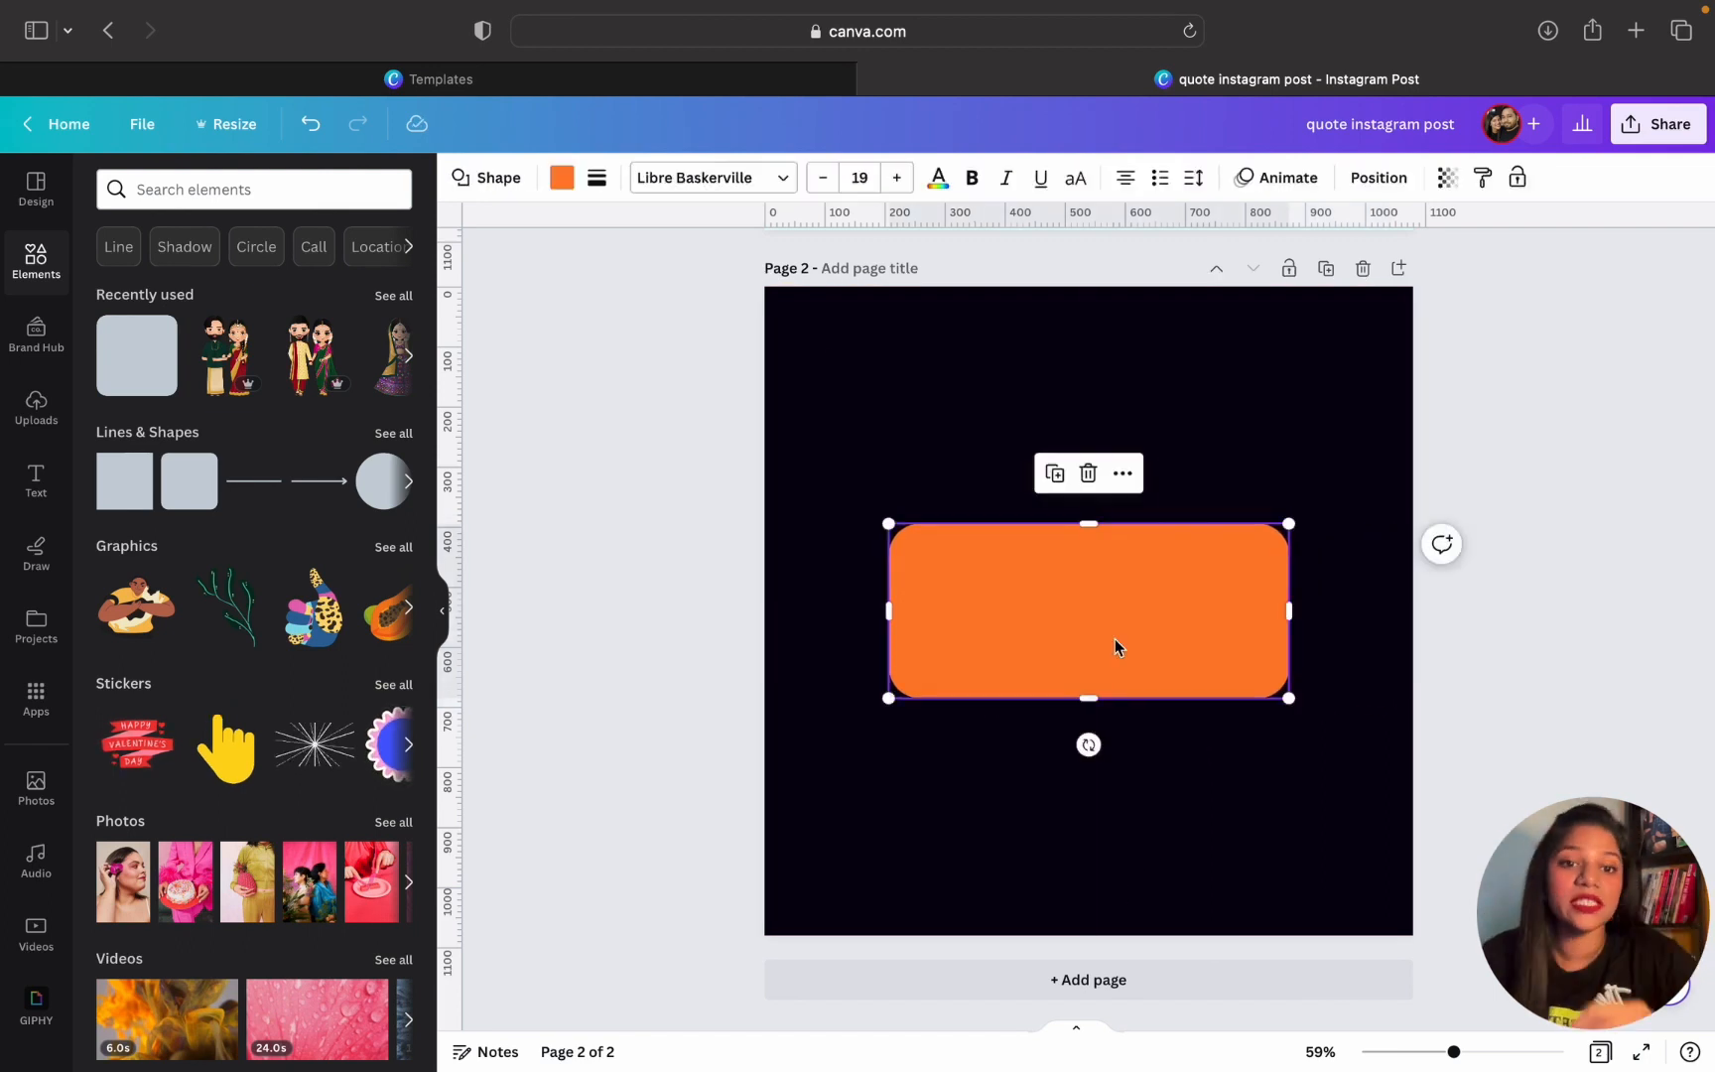
pyautogui.moveTo(1086, 524); pyautogui.dragTo(1072, 585)
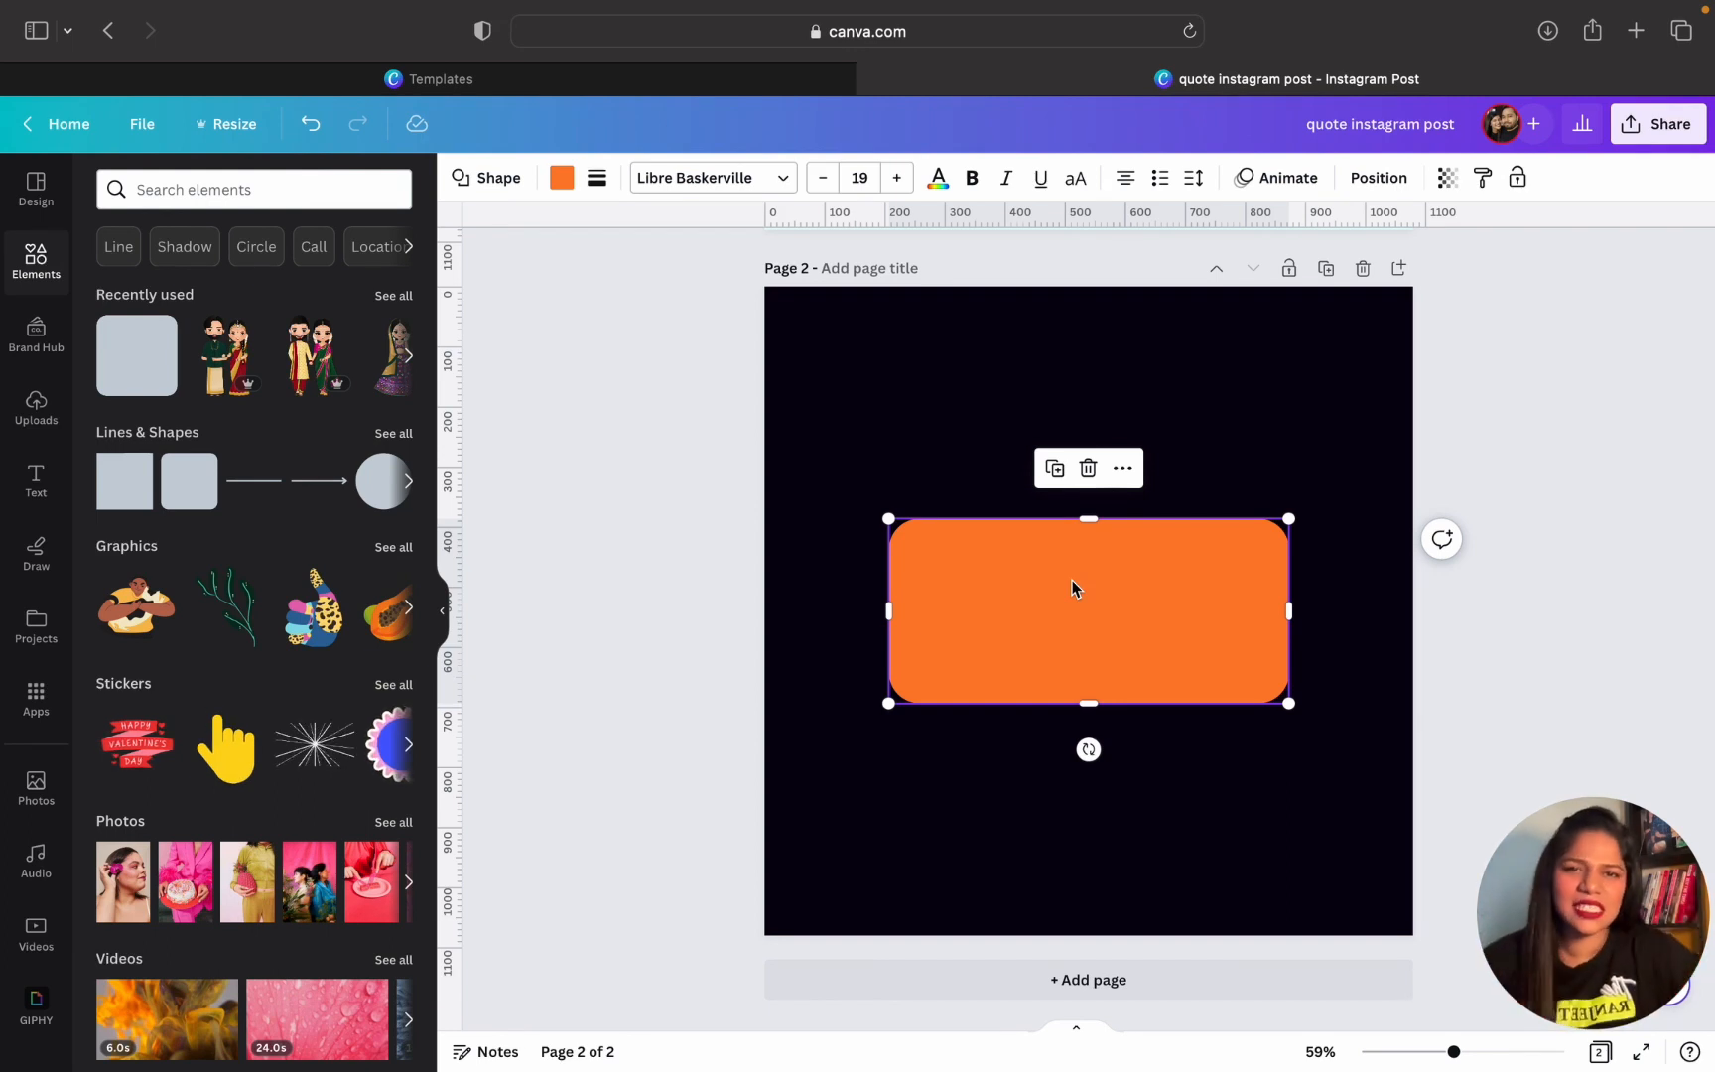
# Recolour the rounded rectangle white, #FFFFFF
pyautogui.click(562, 179)
pyautogui.click(118, 310)
pyautogui.moveTo(136, 454); pyautogui.dragTo(97, 344)
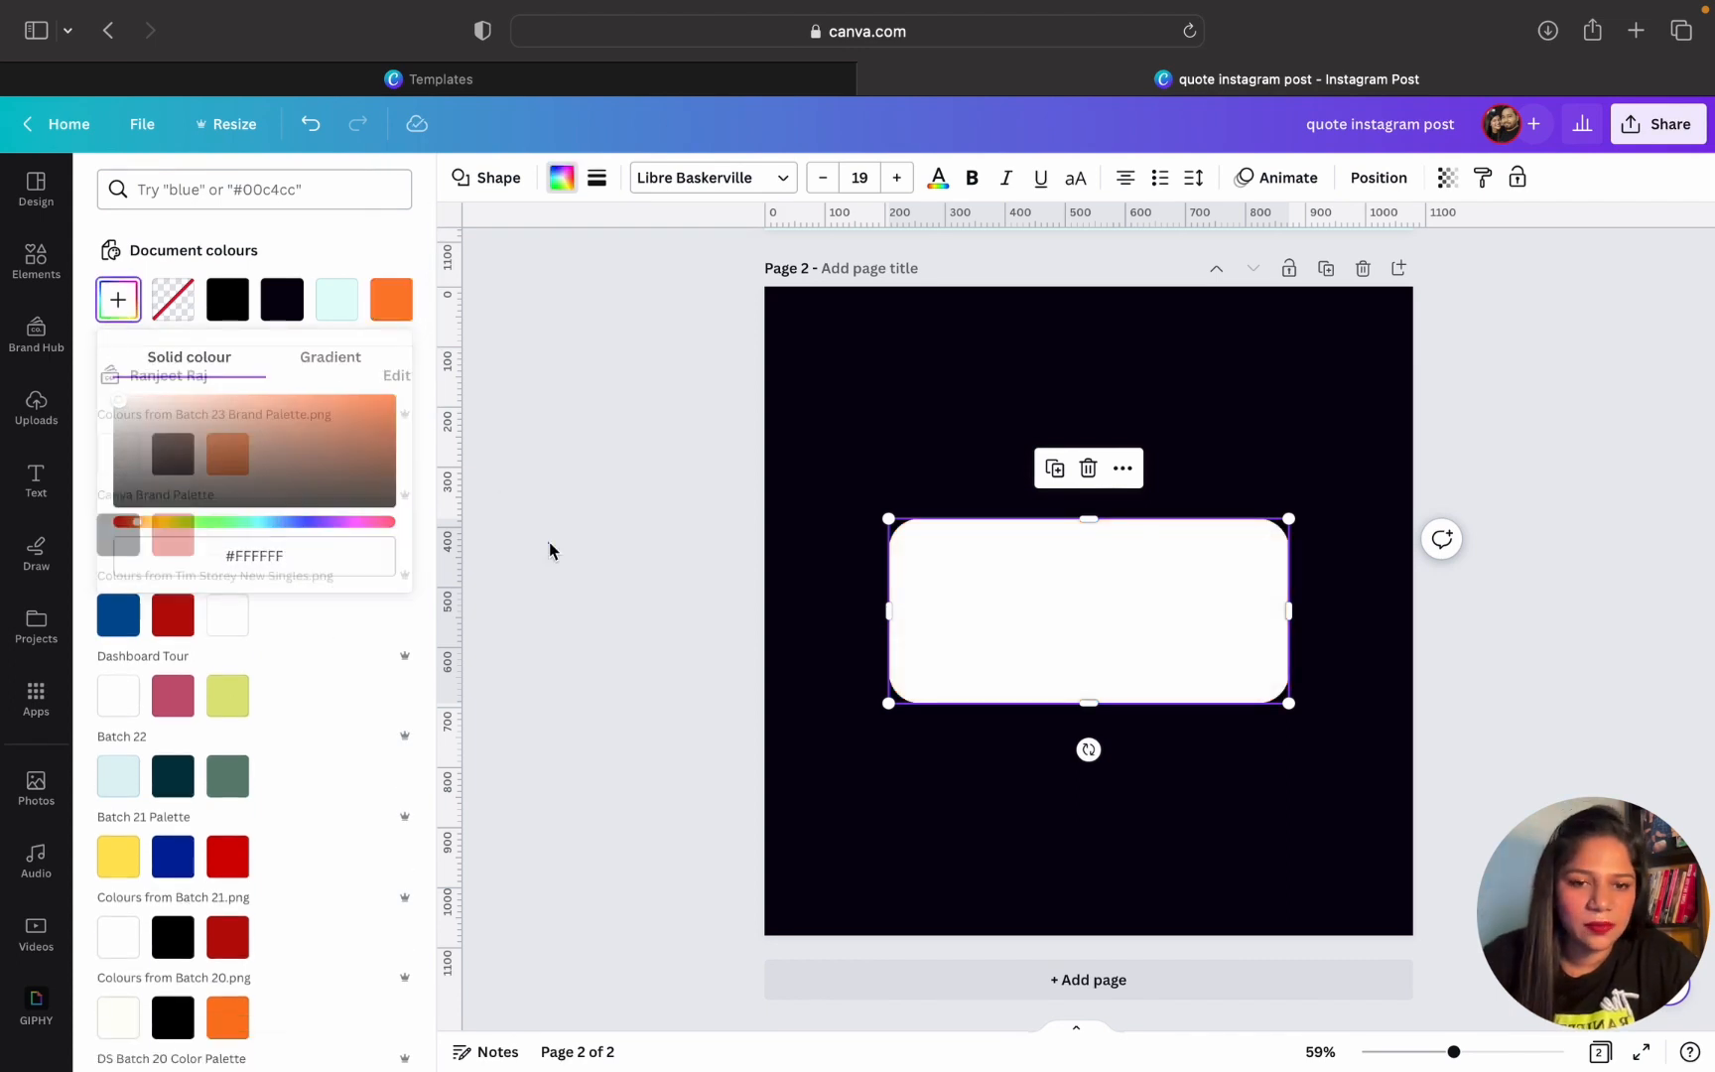
pyautogui.click(550, 541)
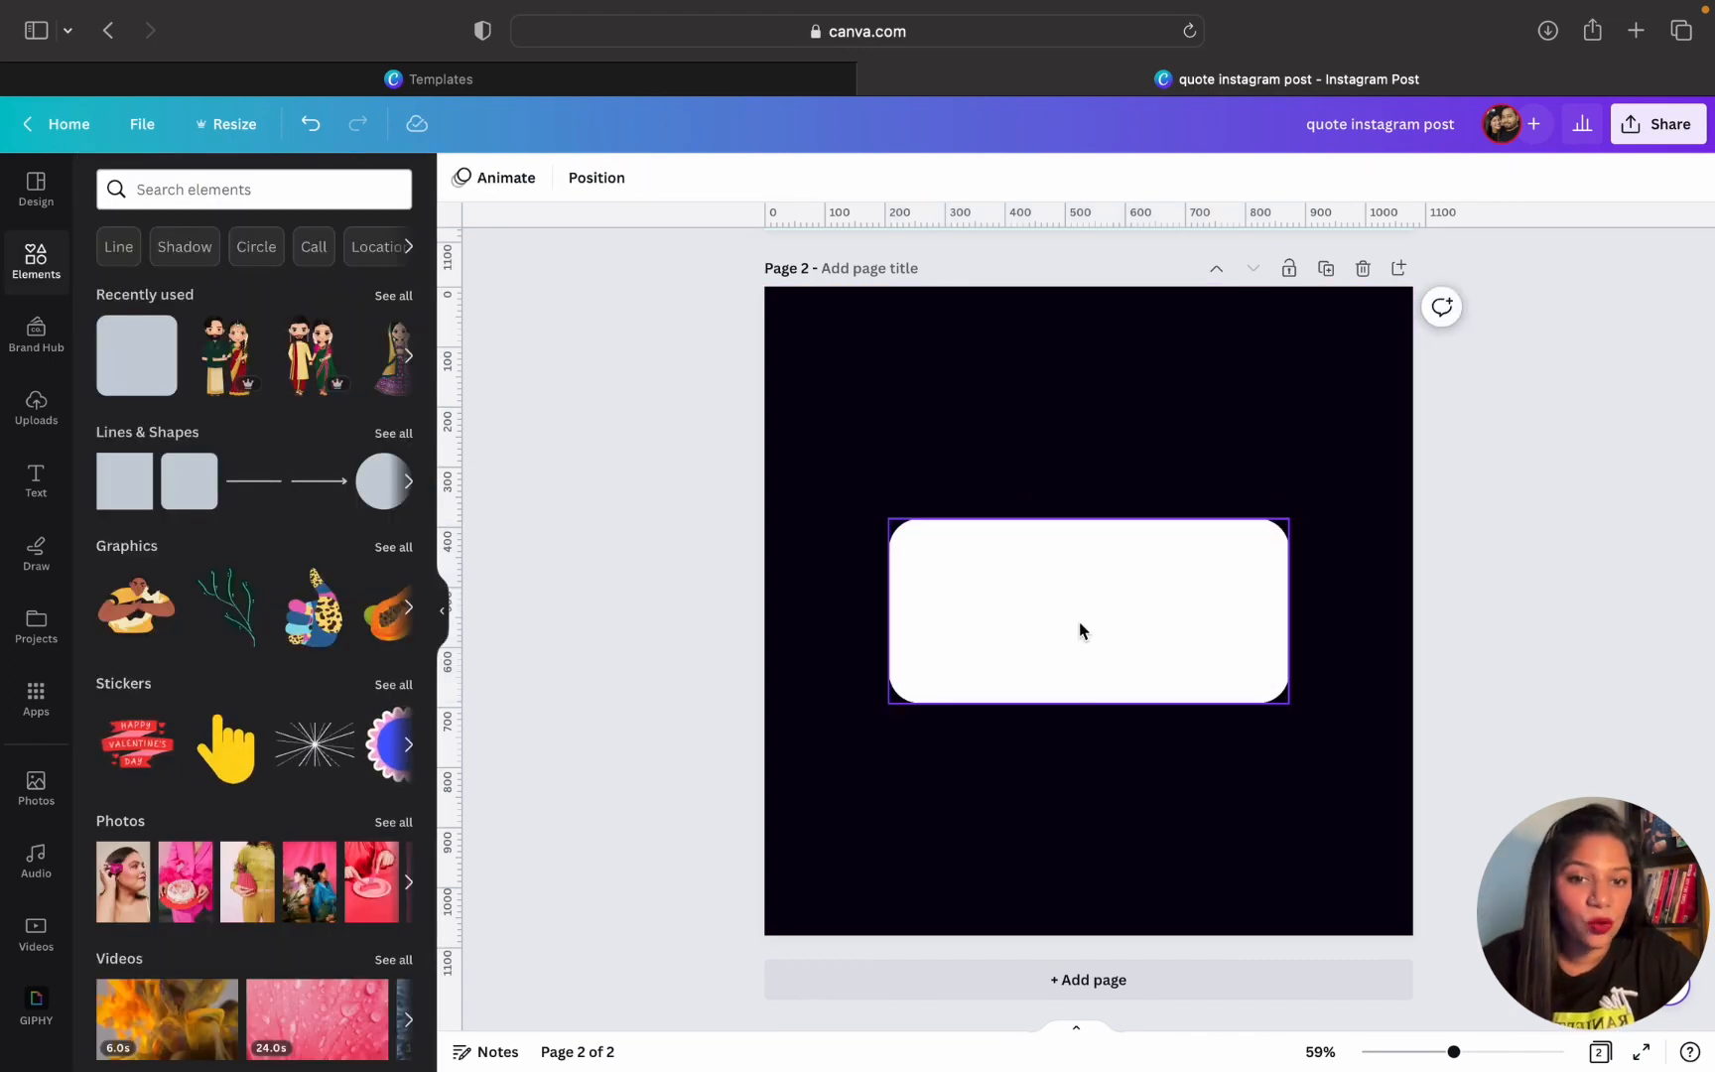
pyautogui.click(1150, 622)
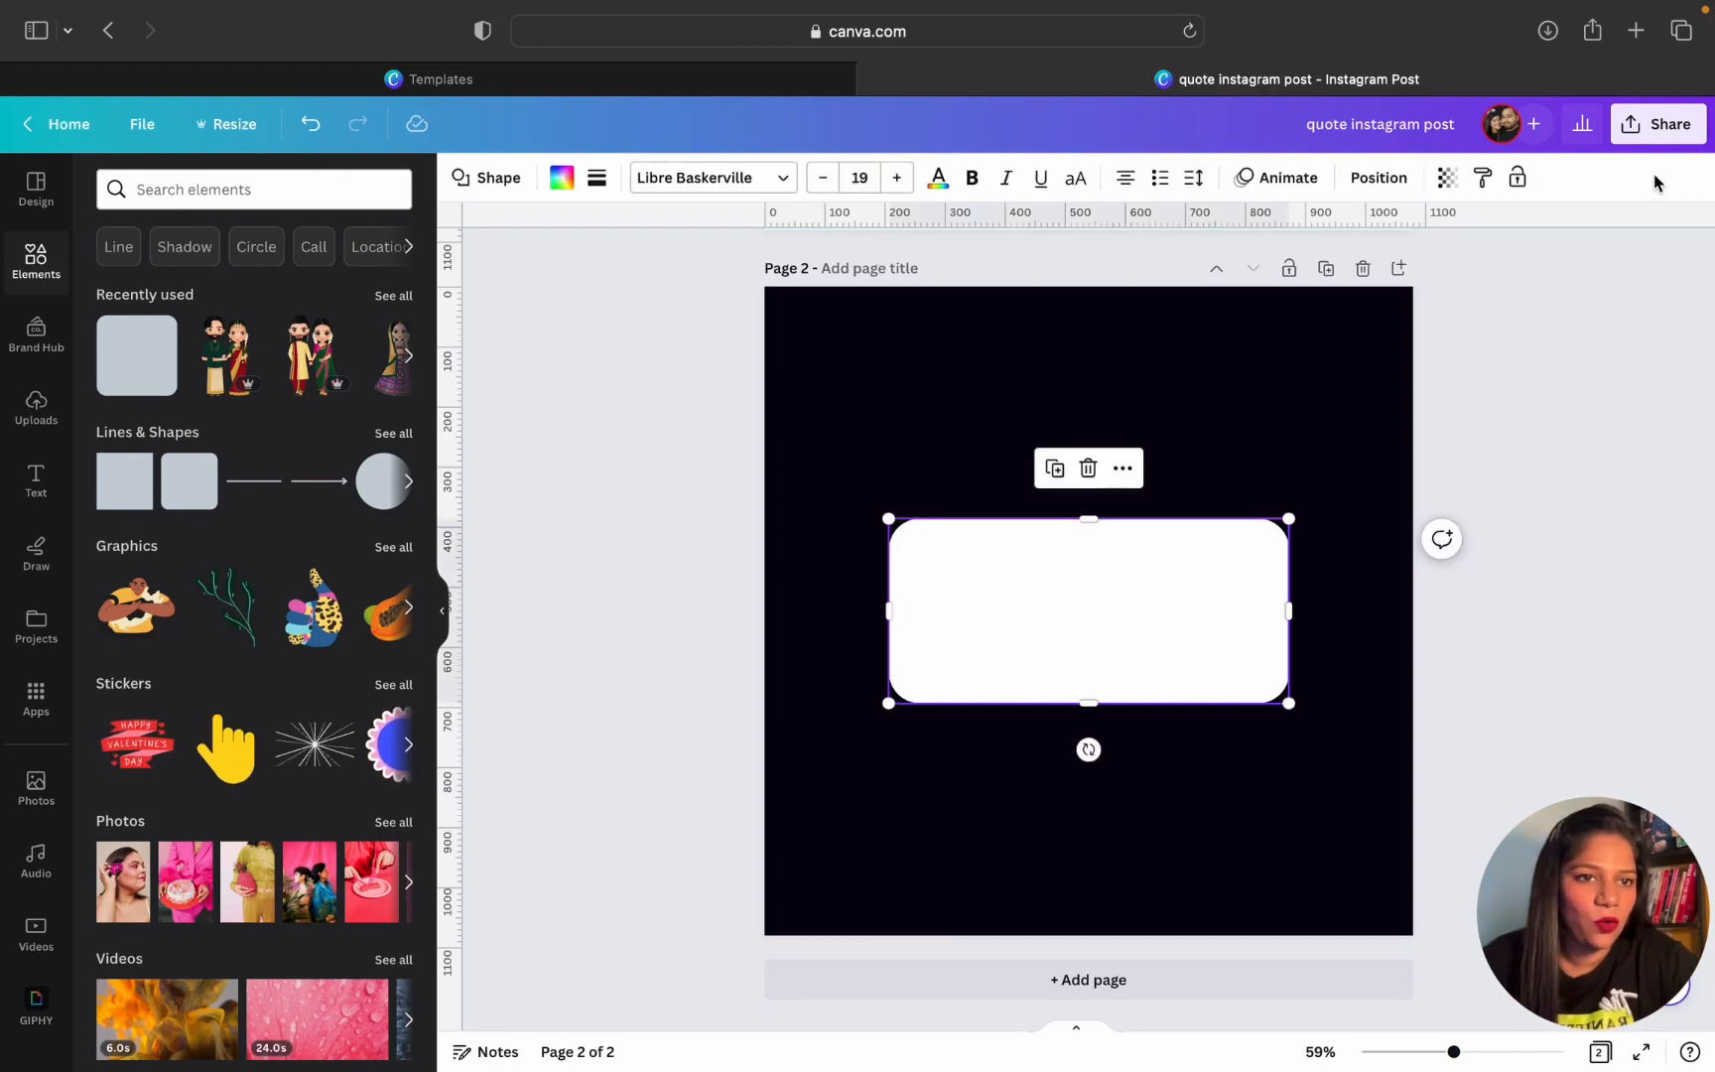
# Download only page 2 as a transparent-background PNG, quote instagram post.png
pyautogui.click(1657, 125)
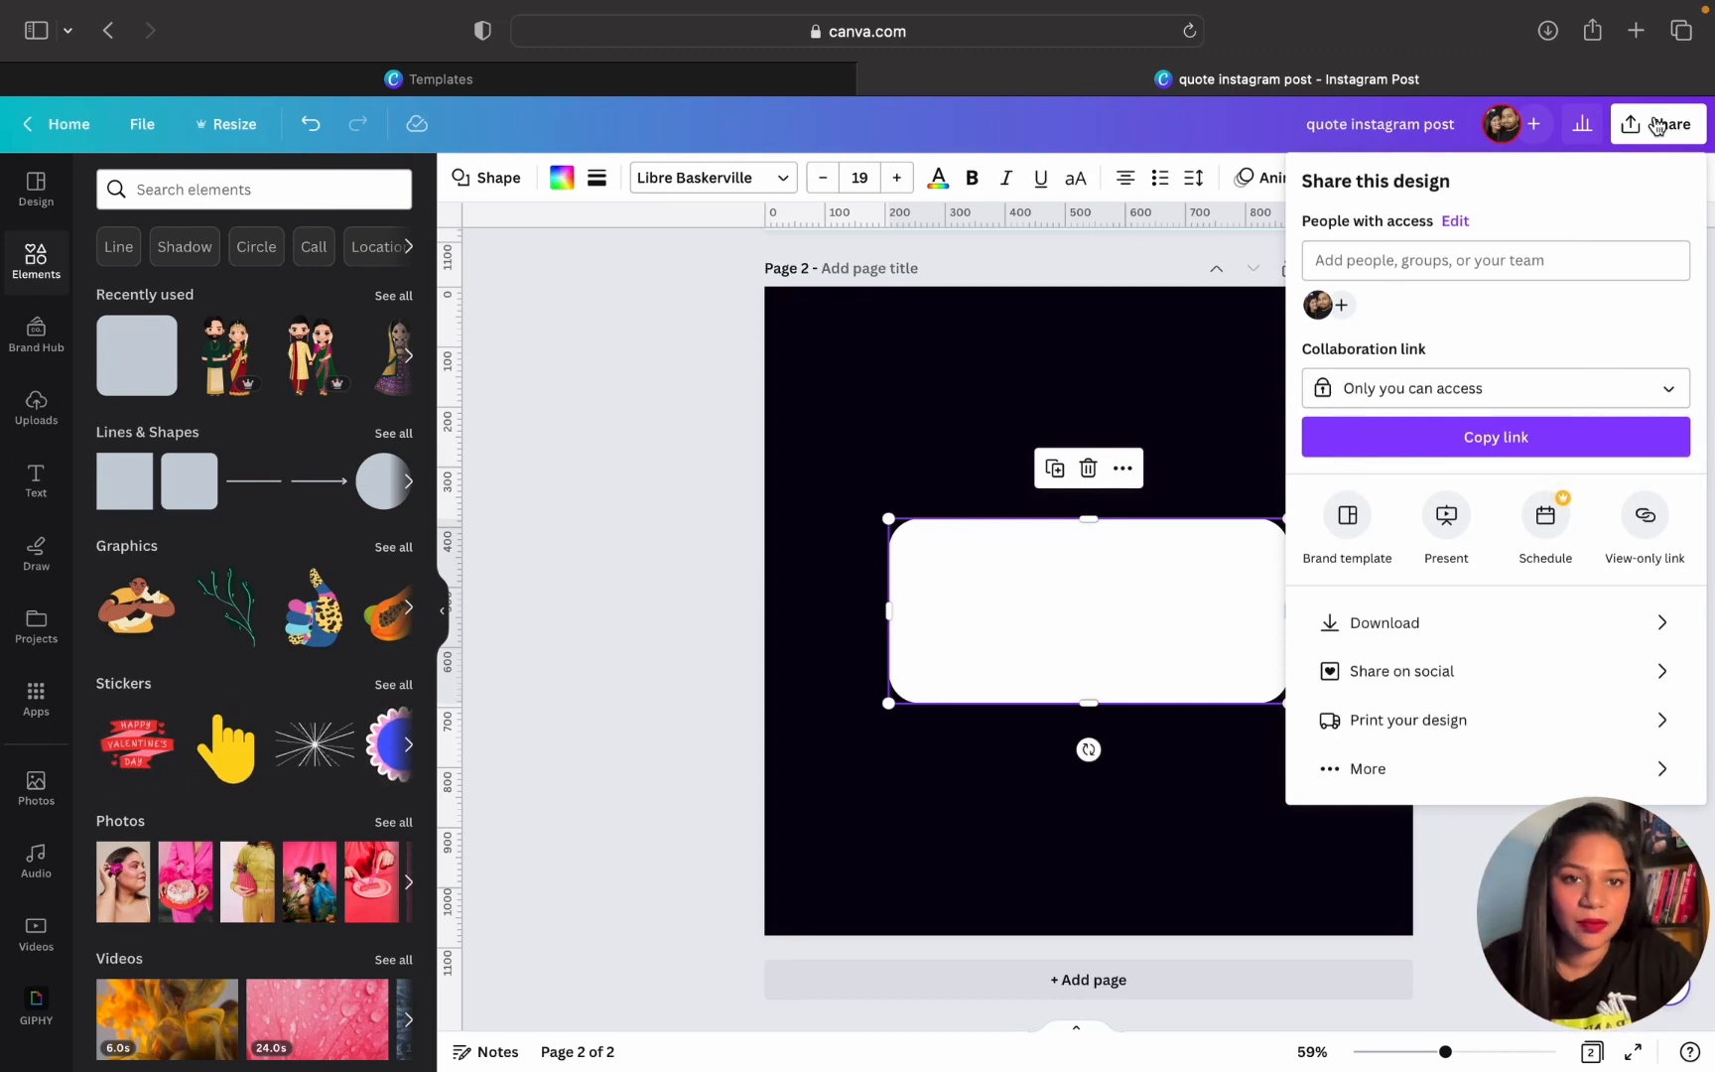
pyautogui.click(1379, 622)
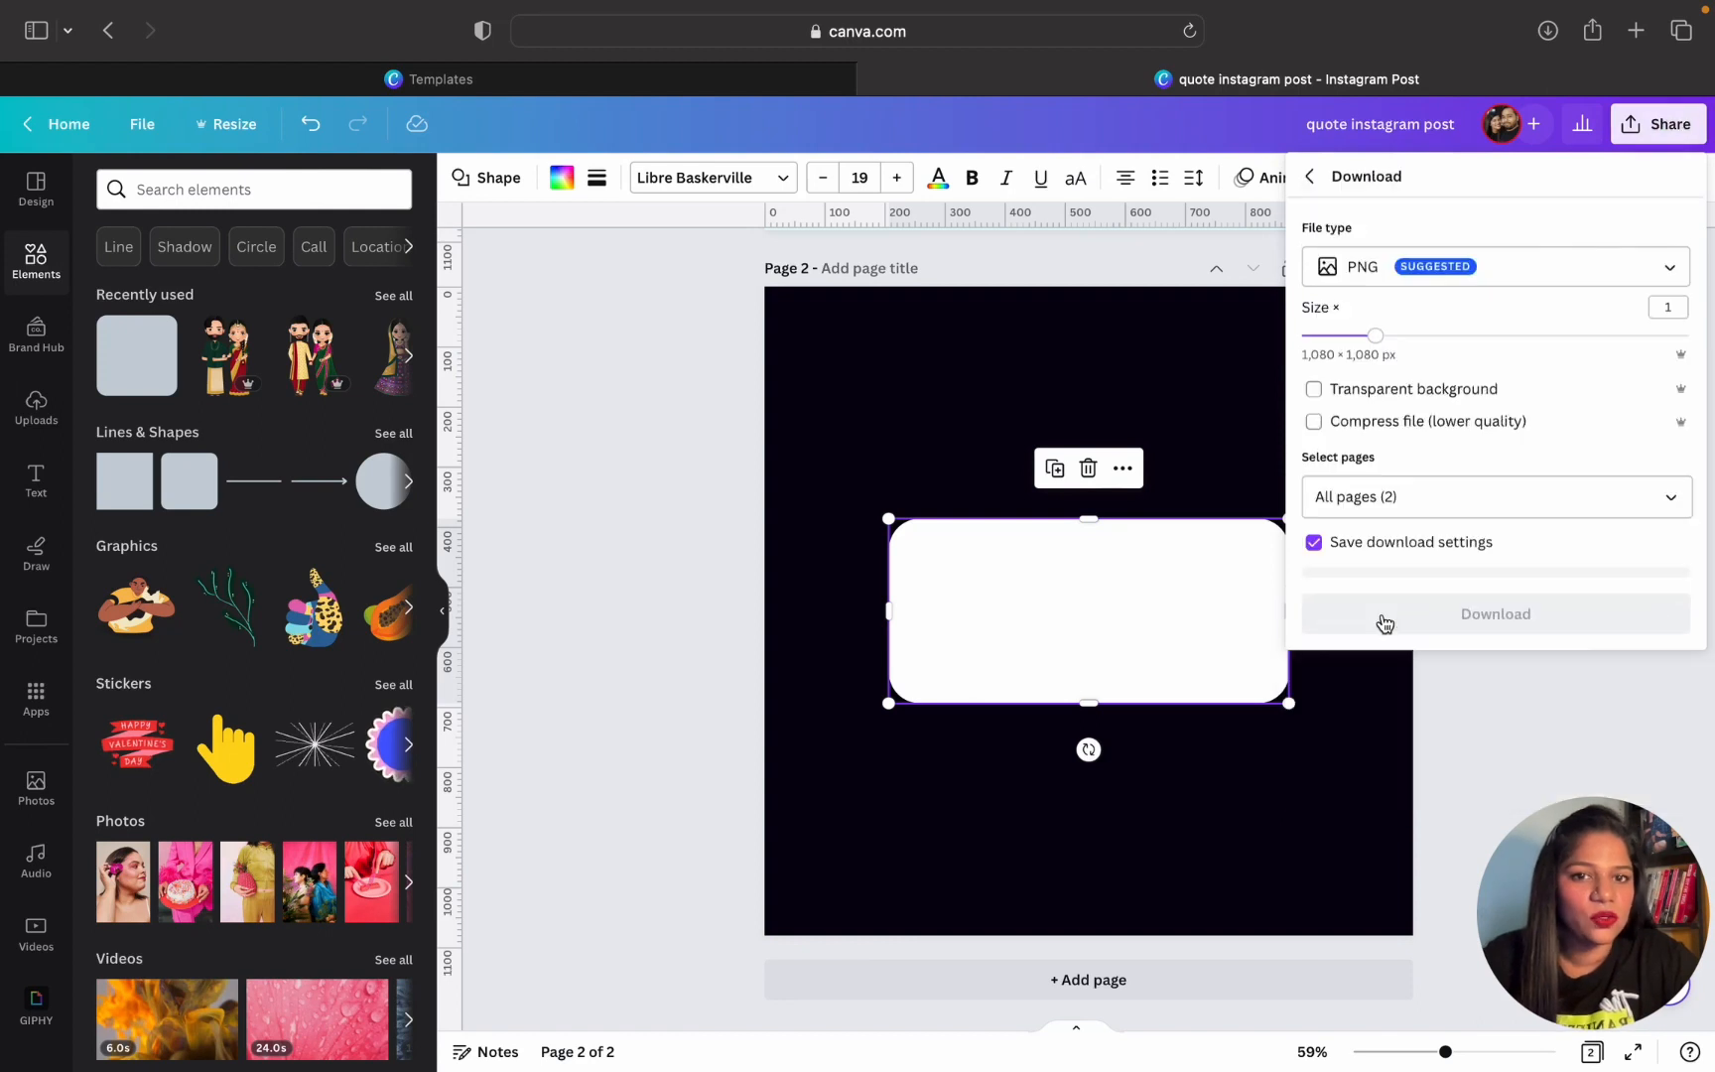
pyautogui.click(1363, 392)
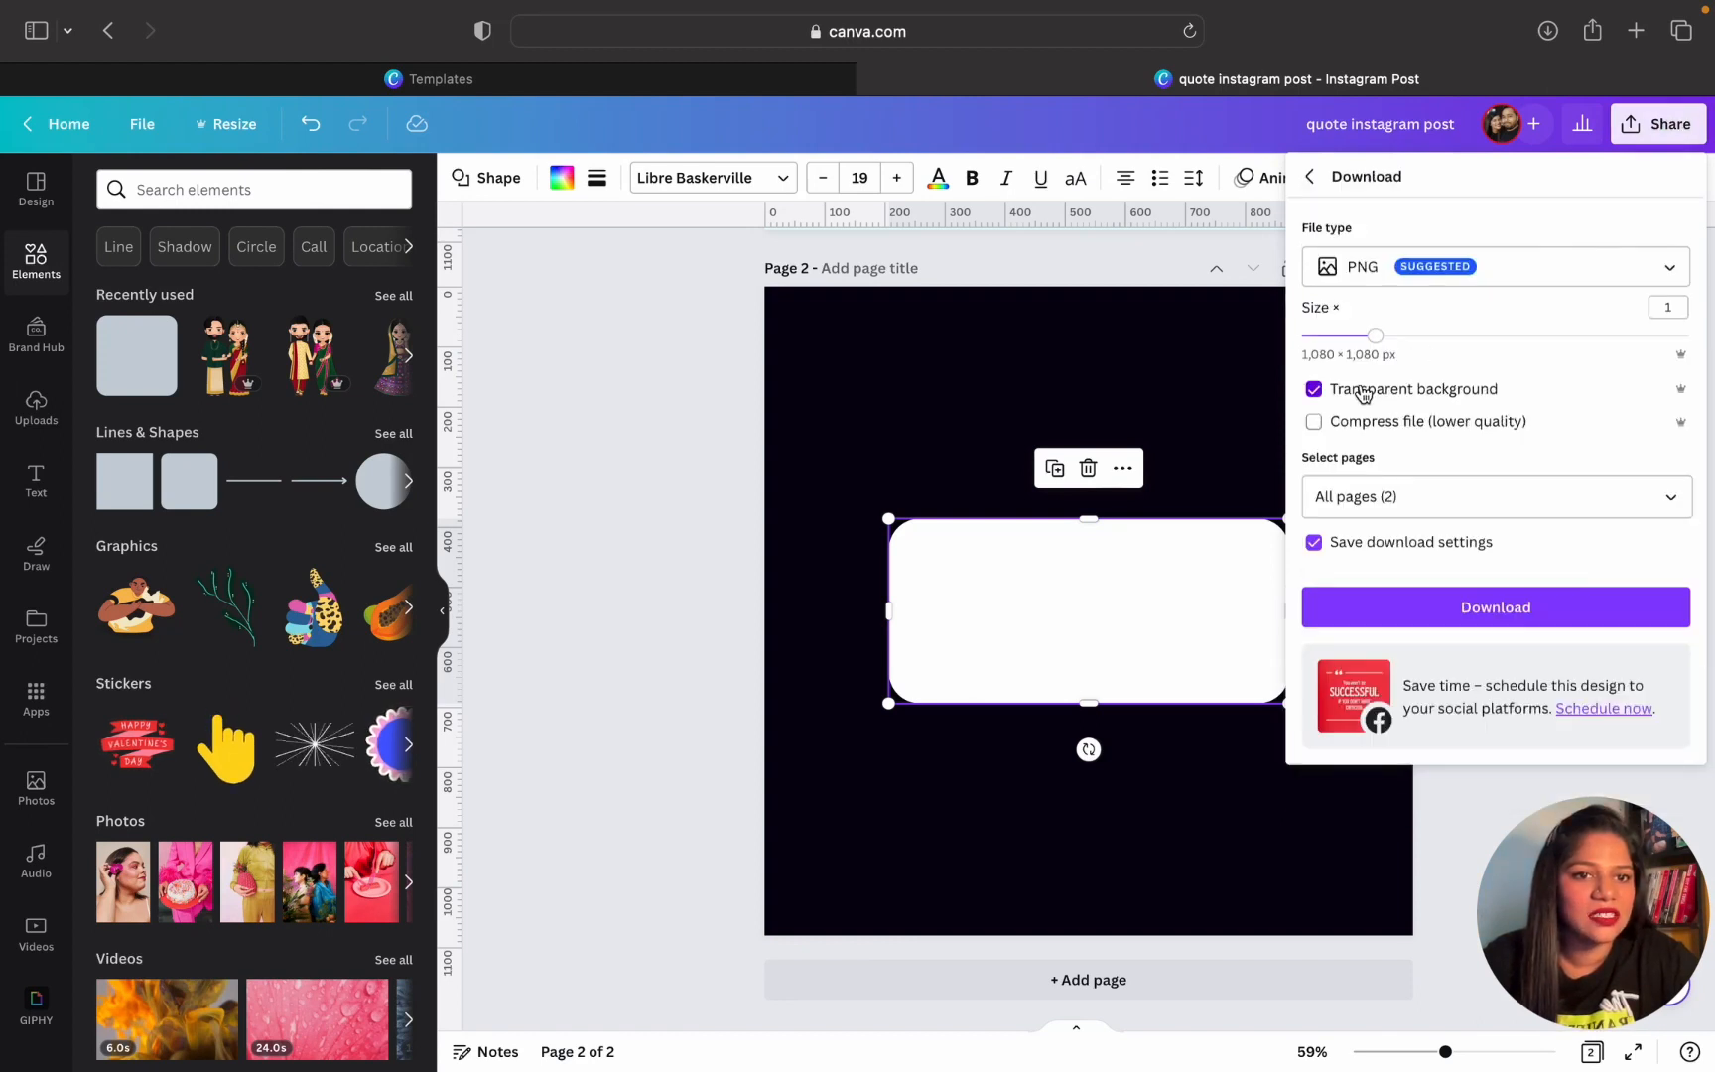
pyautogui.click(1391, 493)
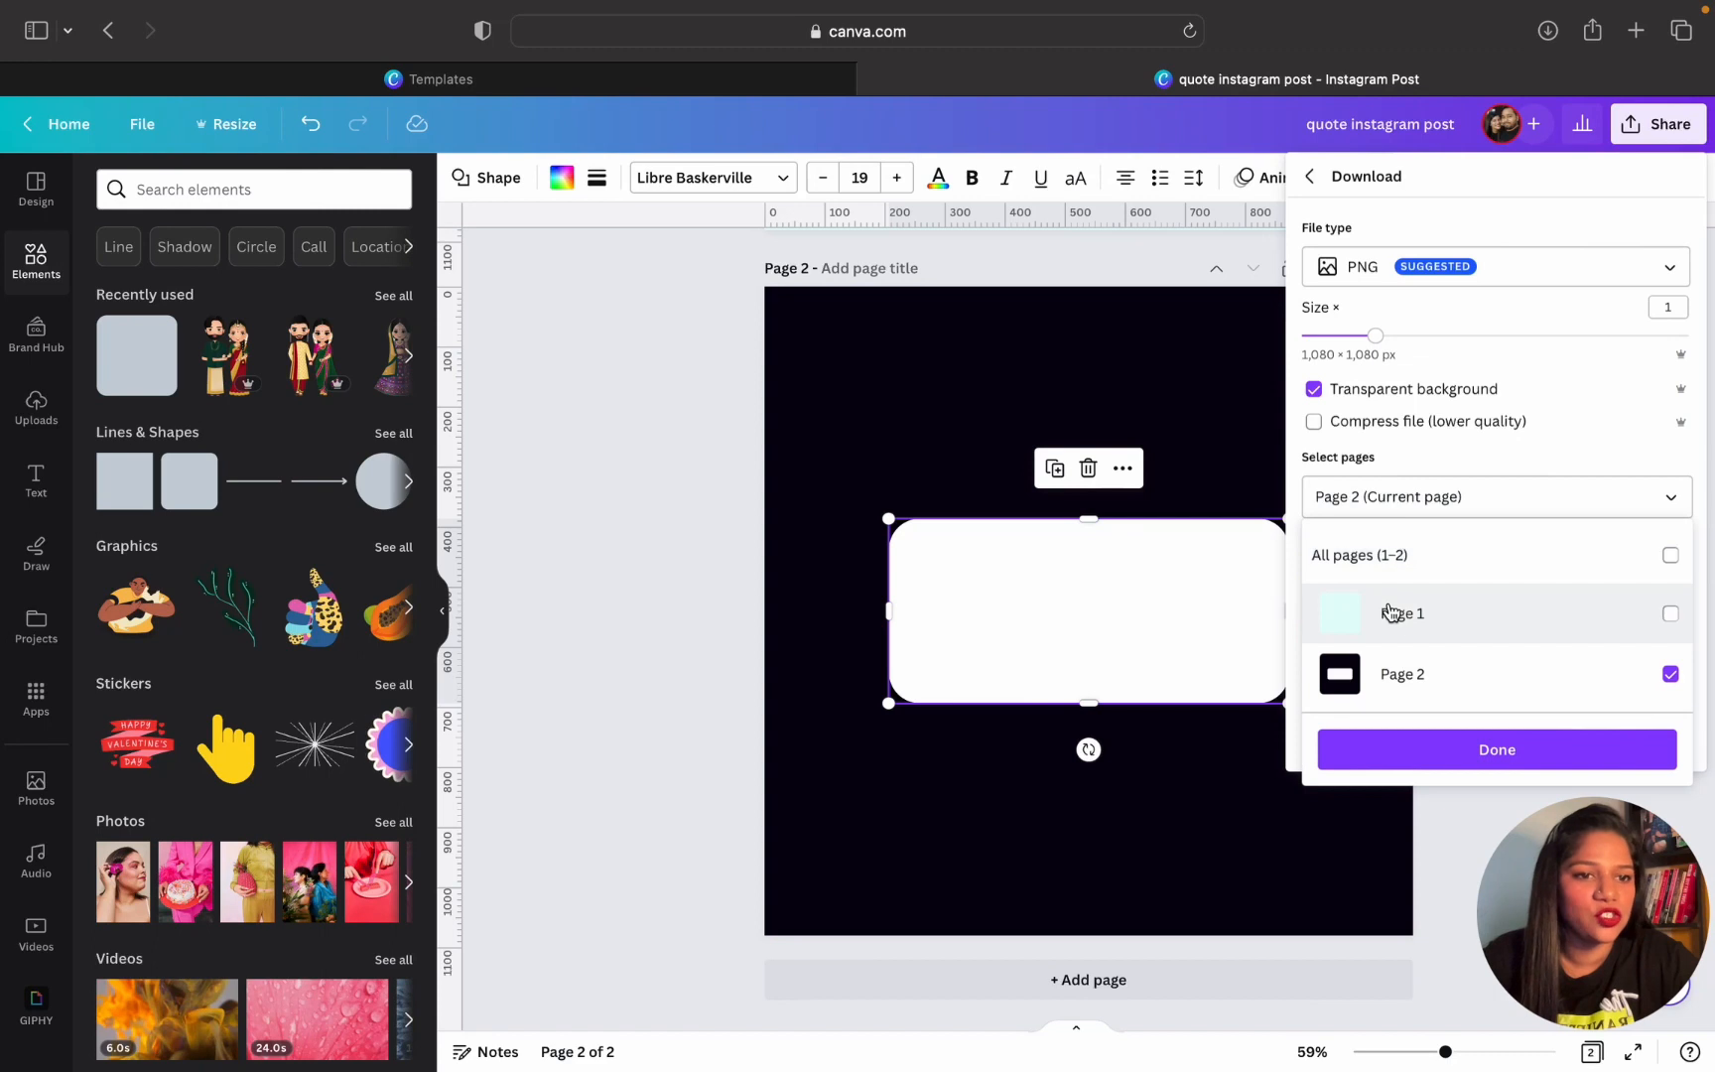
pyautogui.click(1416, 750)
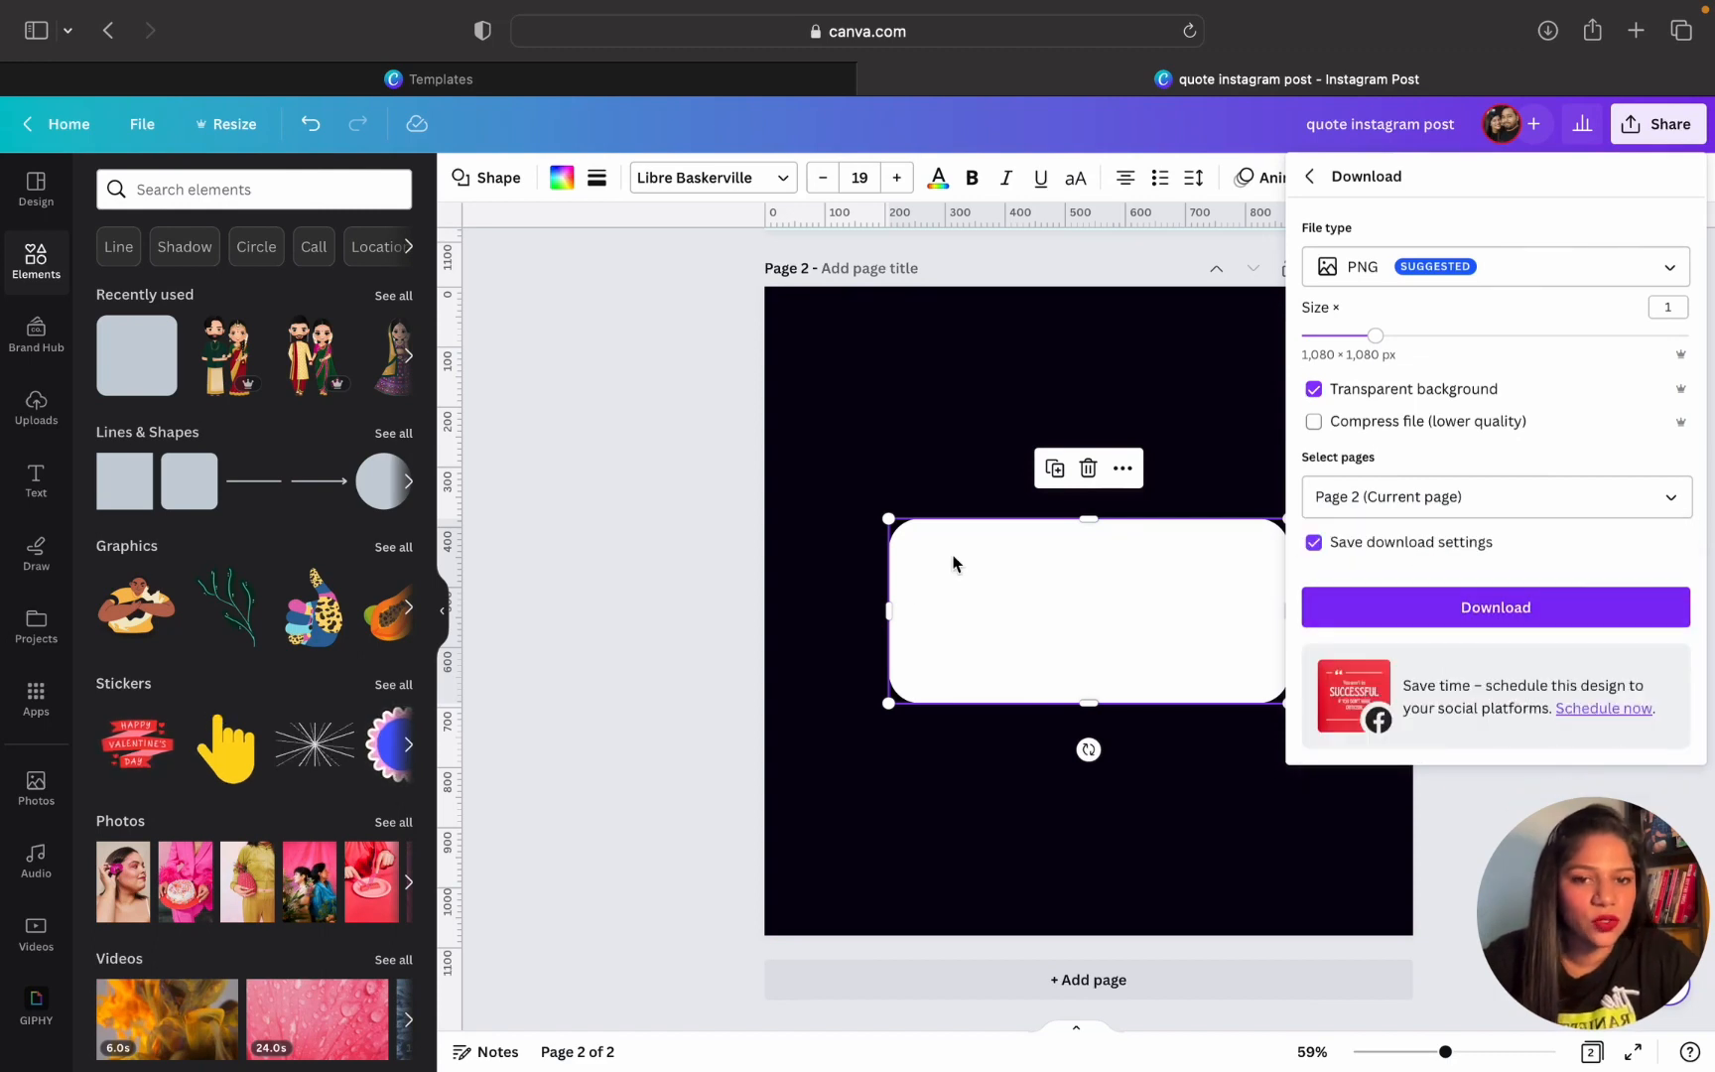
pyautogui.click(1349, 610)
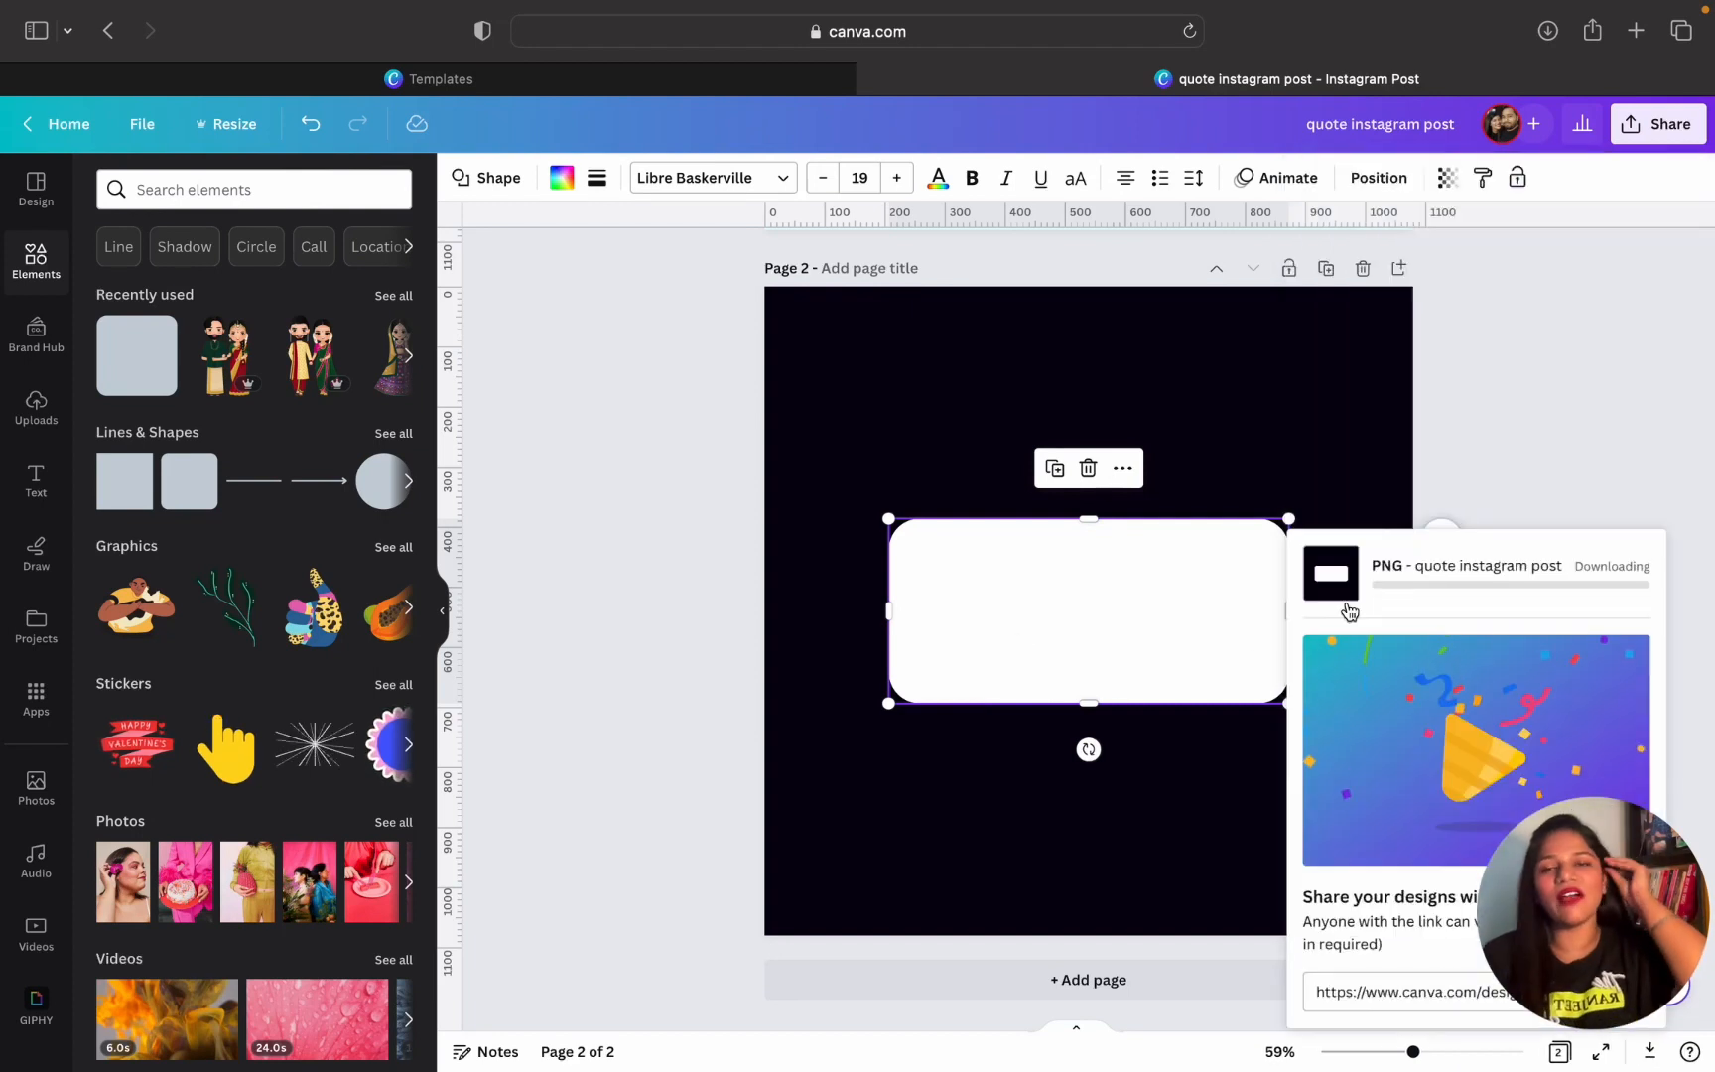
pyautogui.click(1652, 137)
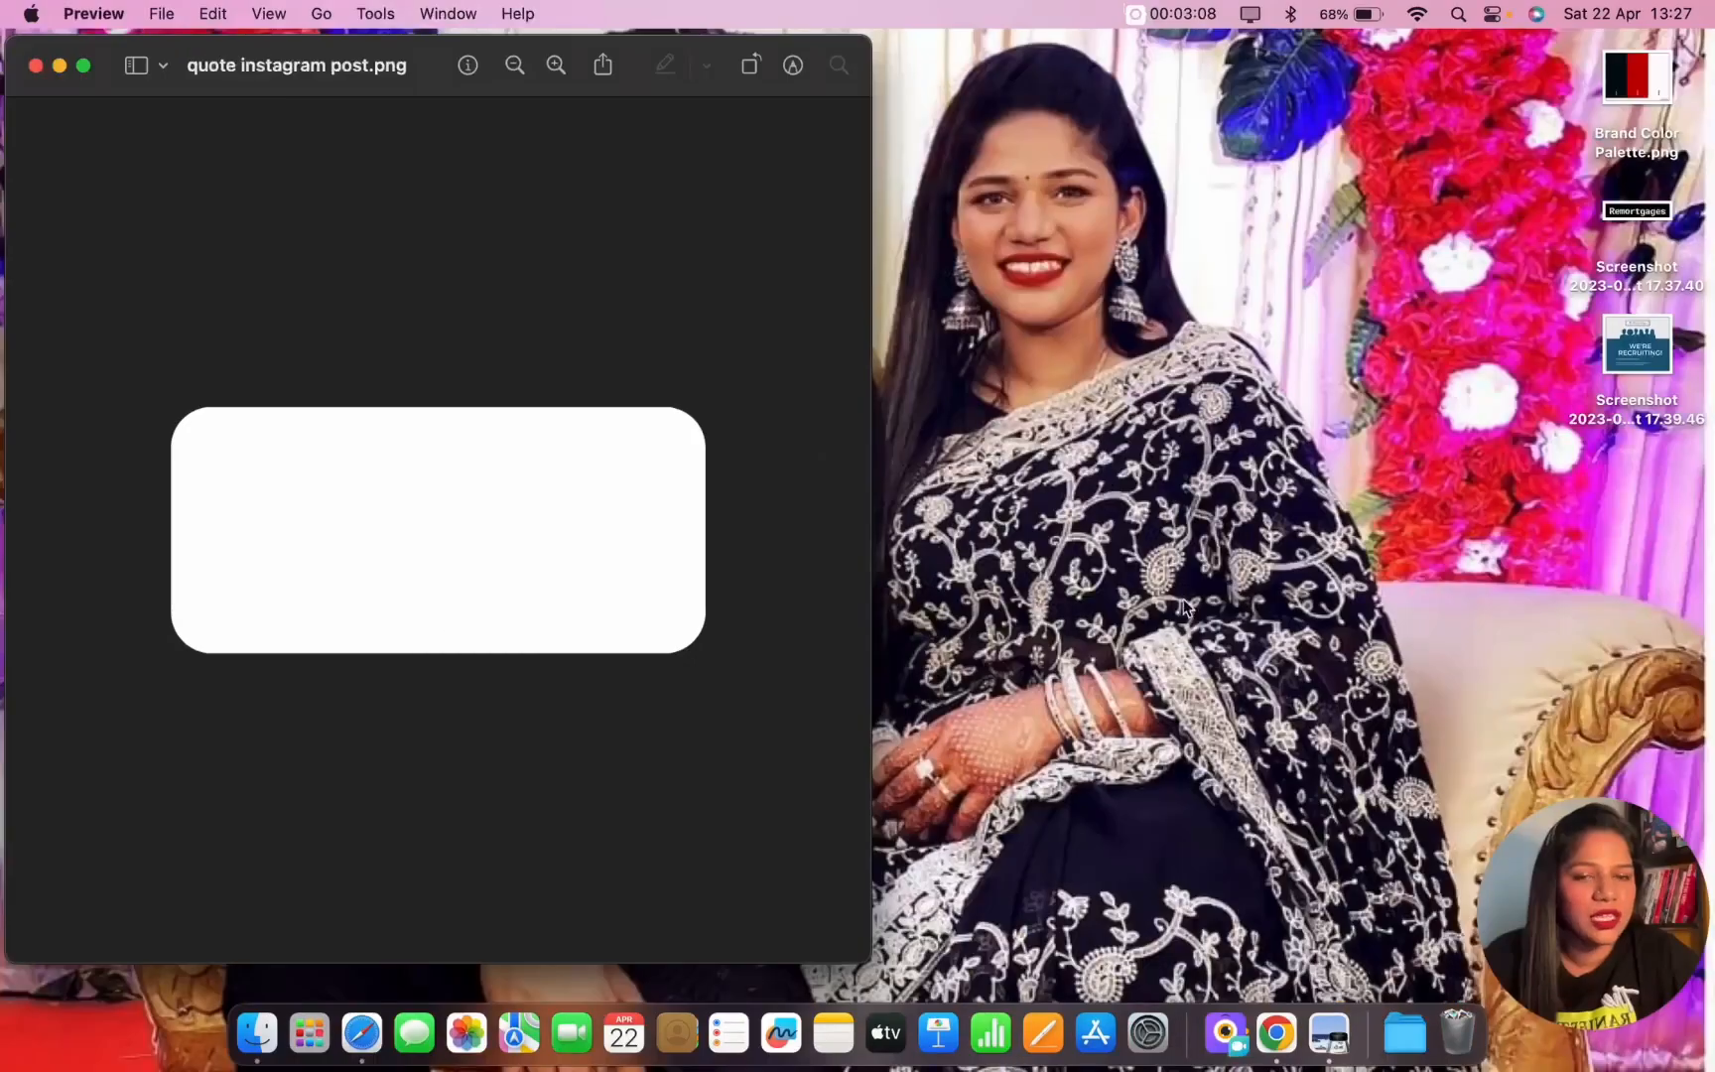
pyautogui.press('super+Tab')
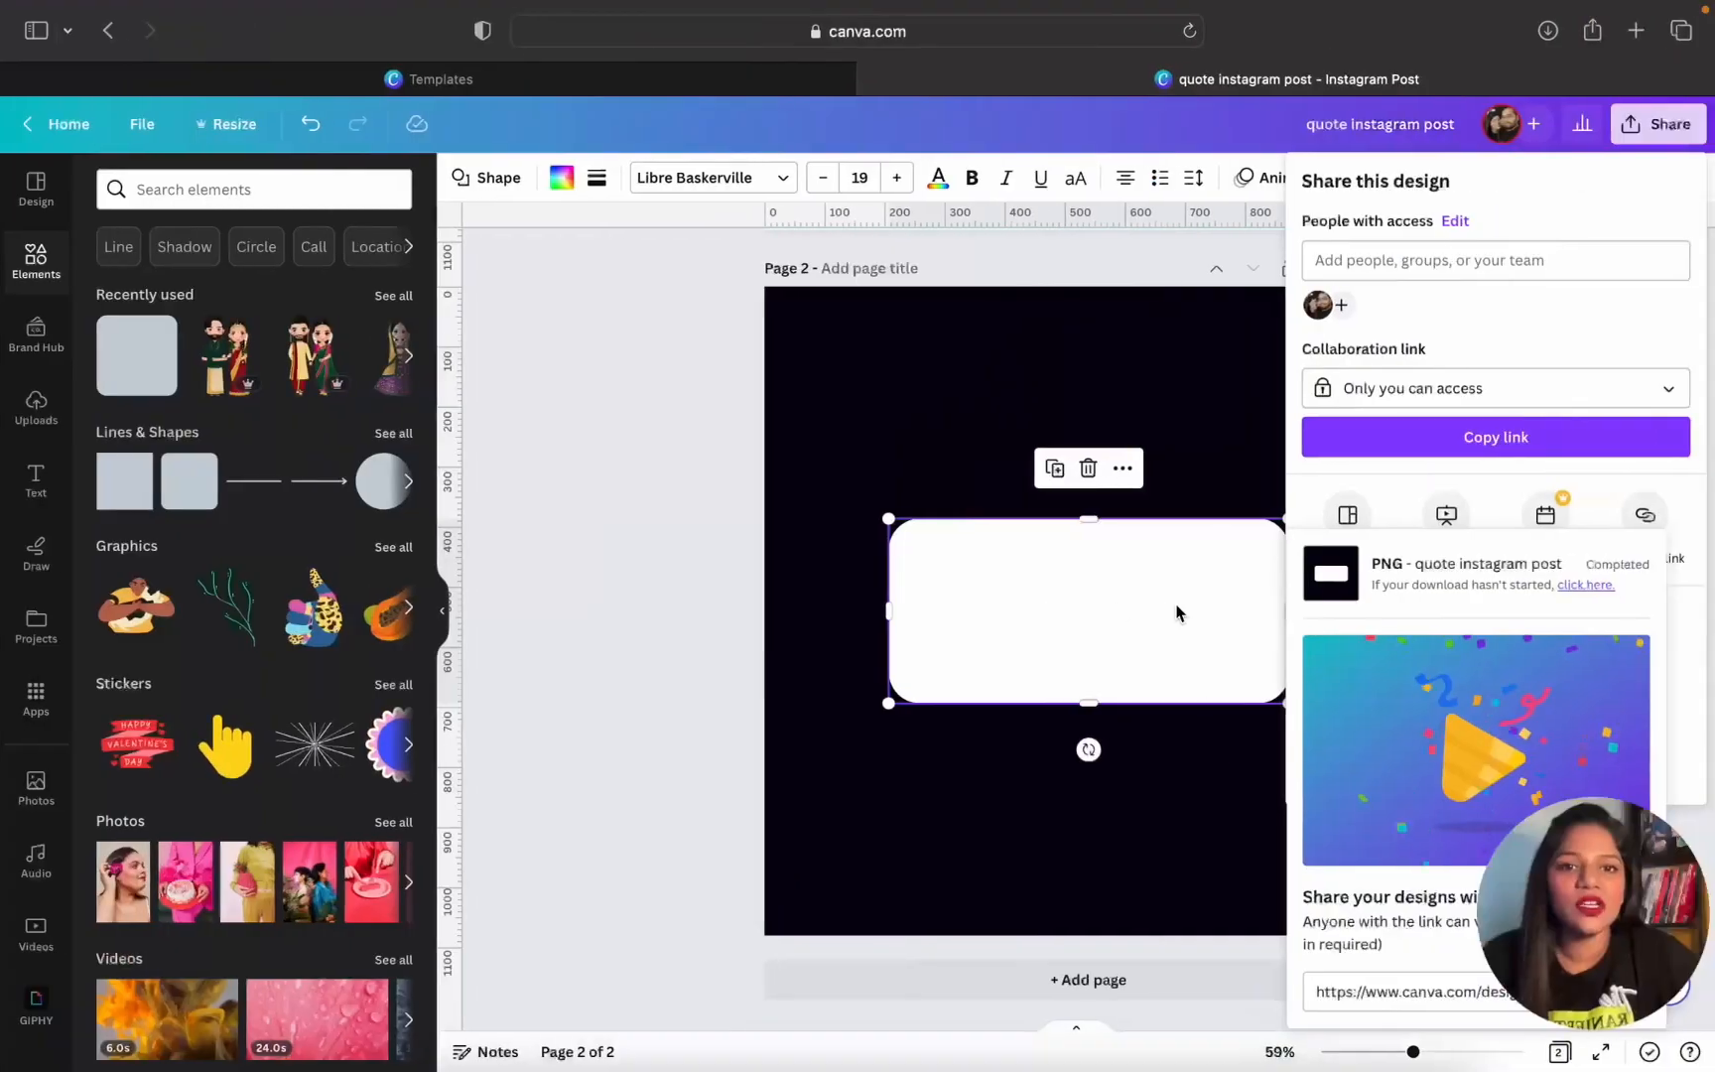
# Upload quote instagram post.png and place it on mint page 1
pyautogui.click(726, 752)
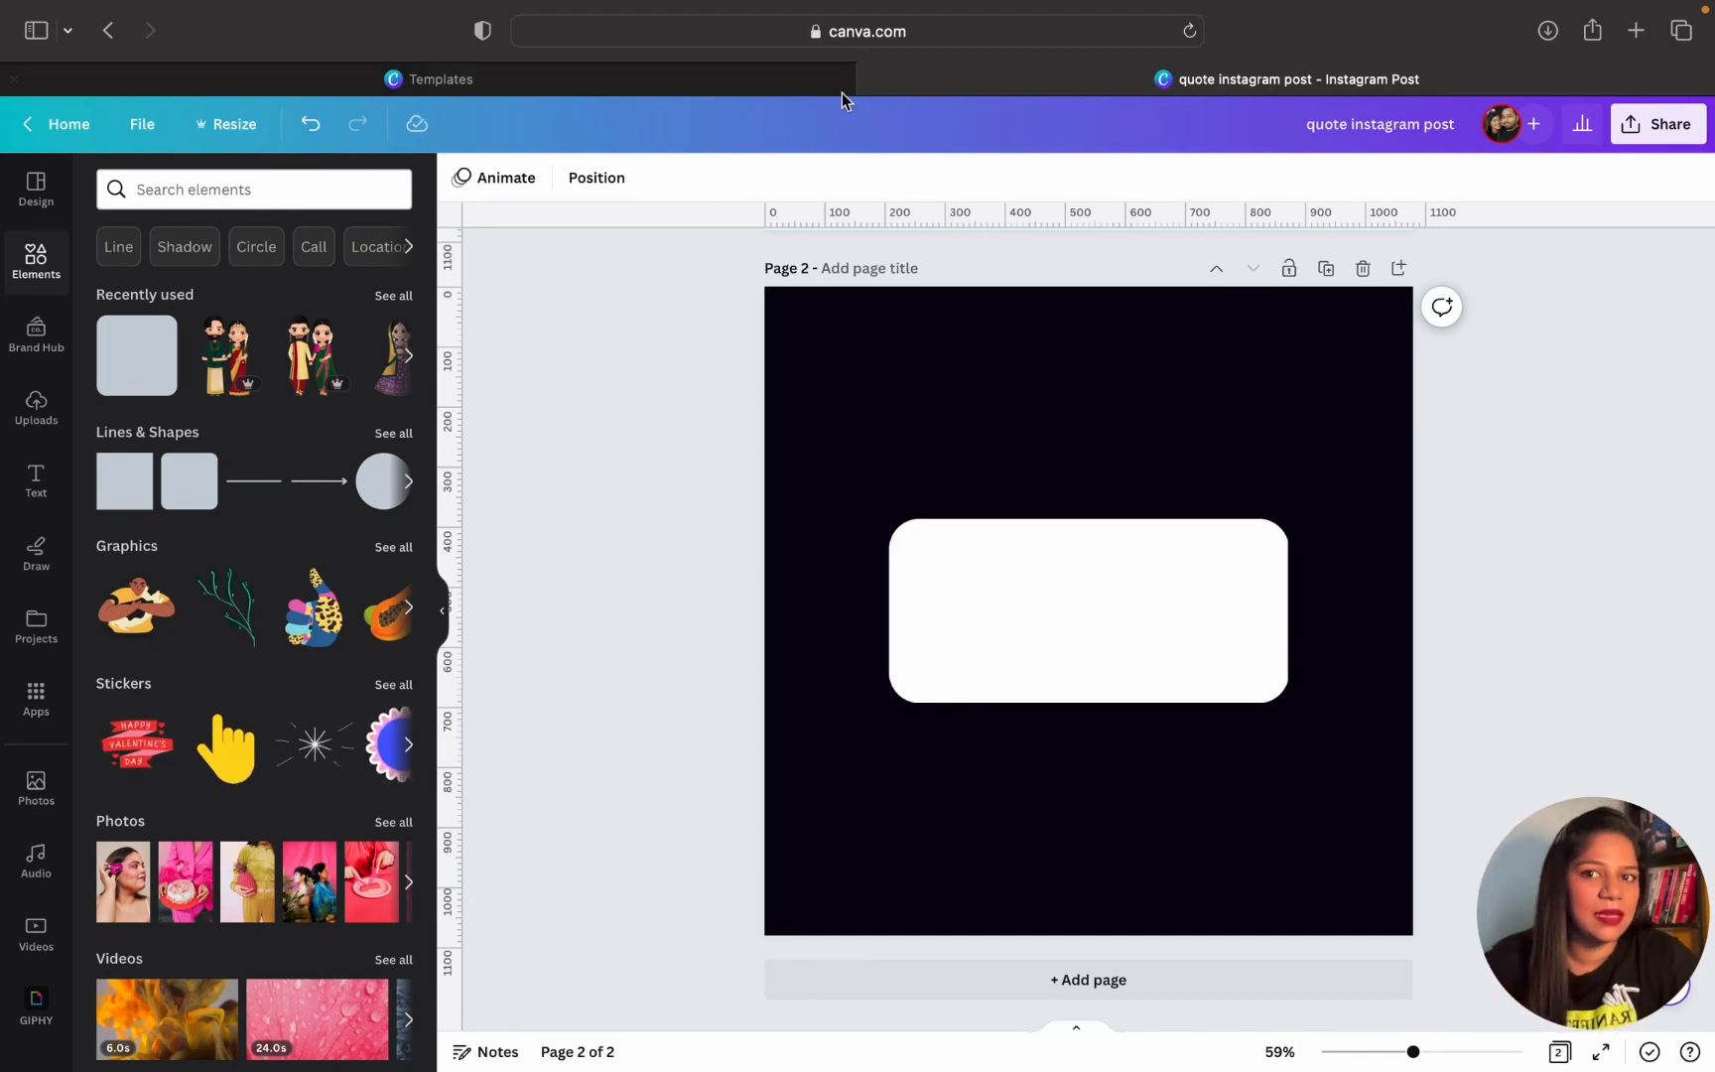
pyautogui.scroll(10, 838, 407)
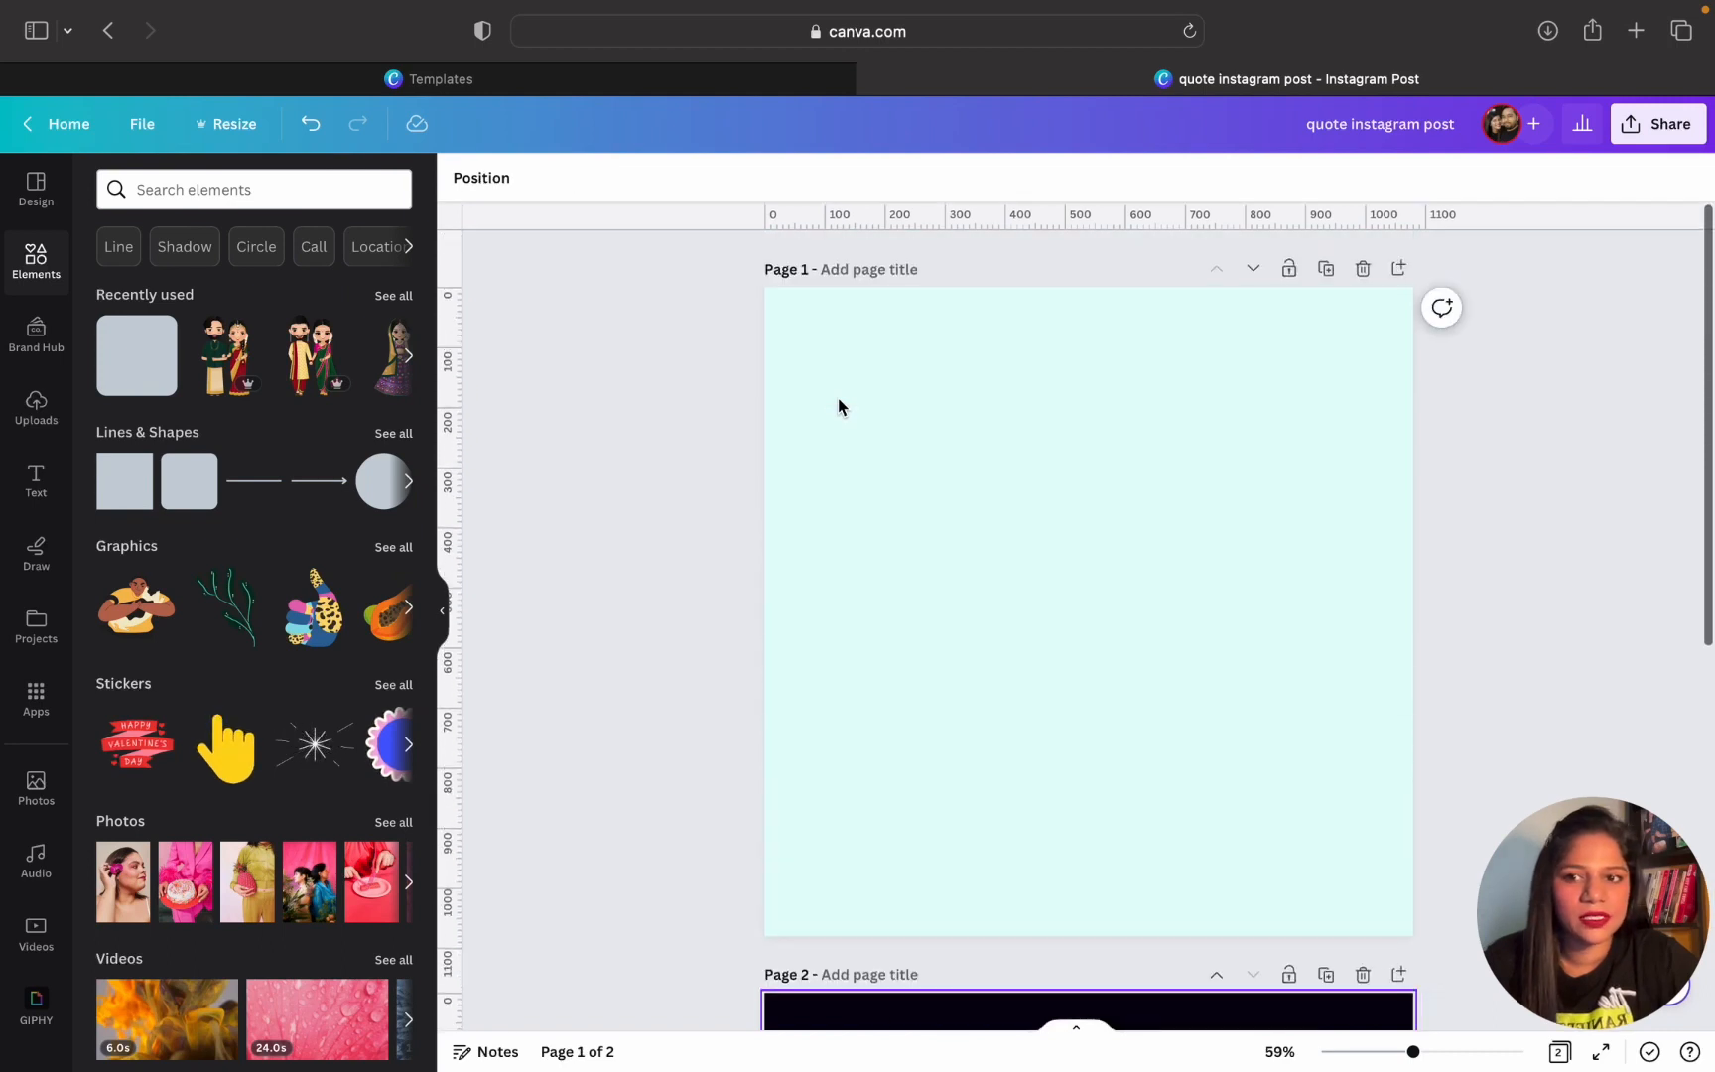
pyautogui.click(37, 407)
pyautogui.click(231, 238)
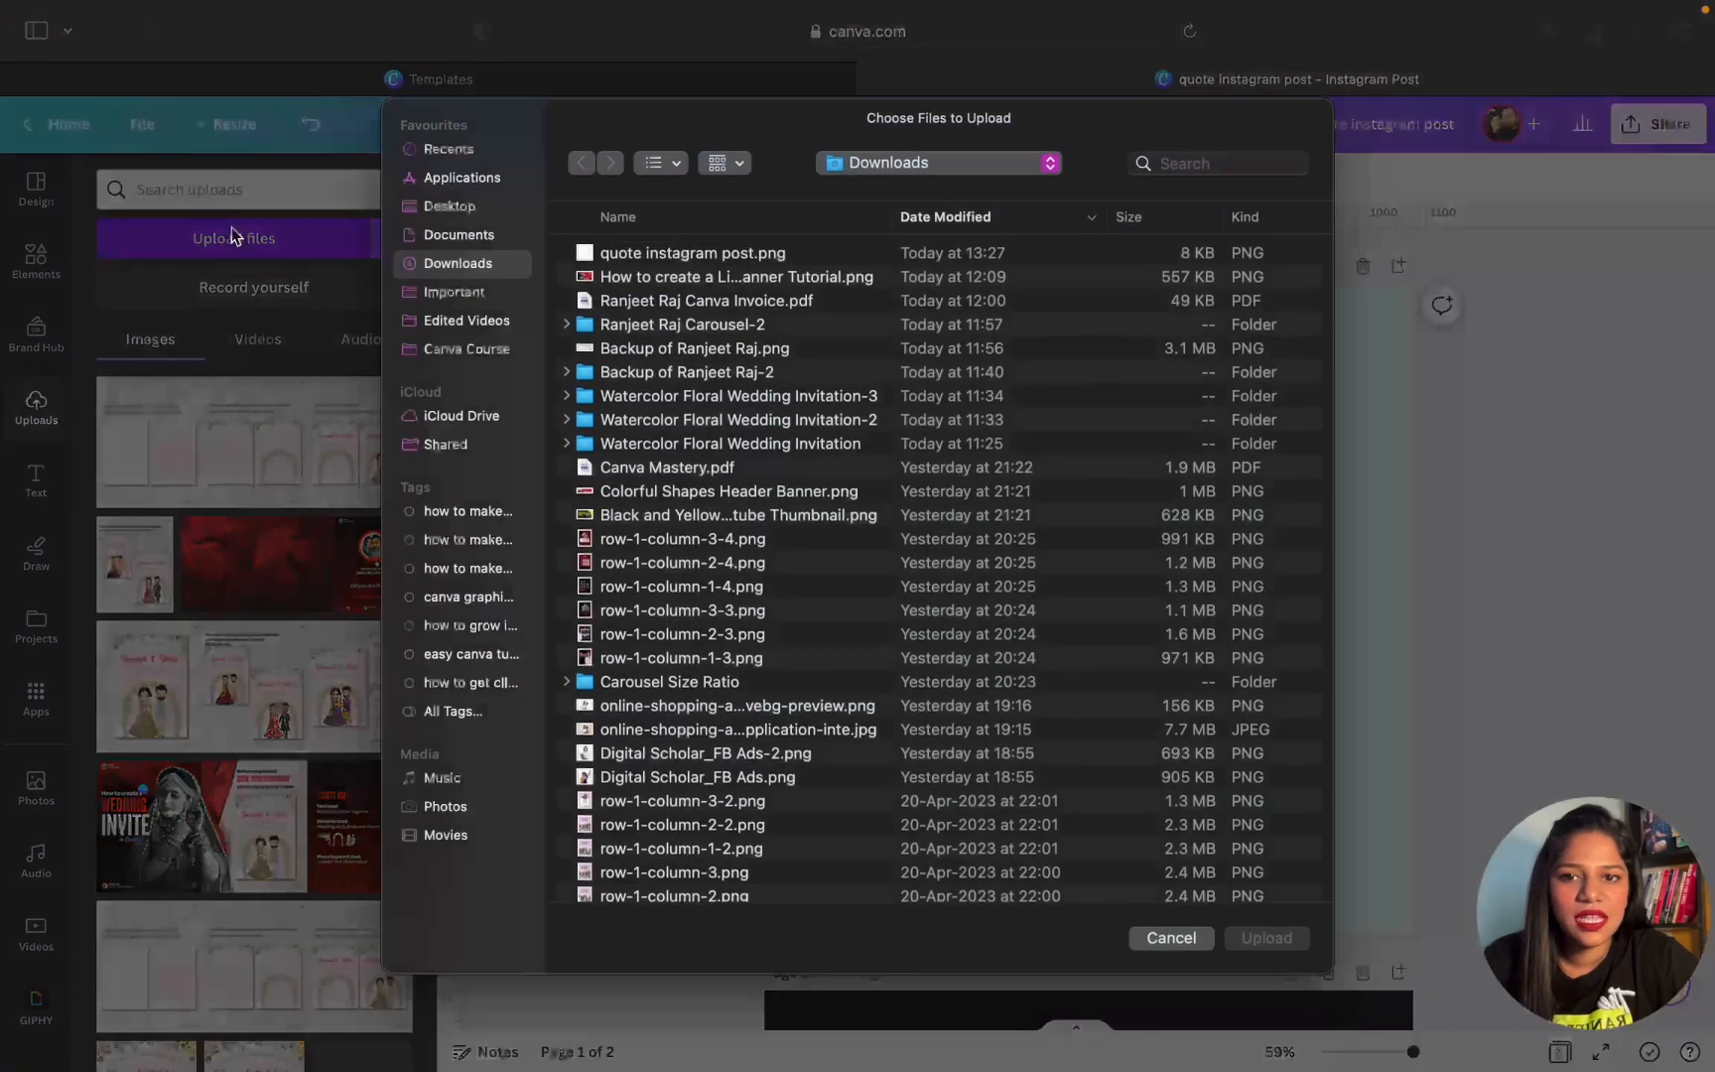
pyautogui.doubleClick(616, 250)
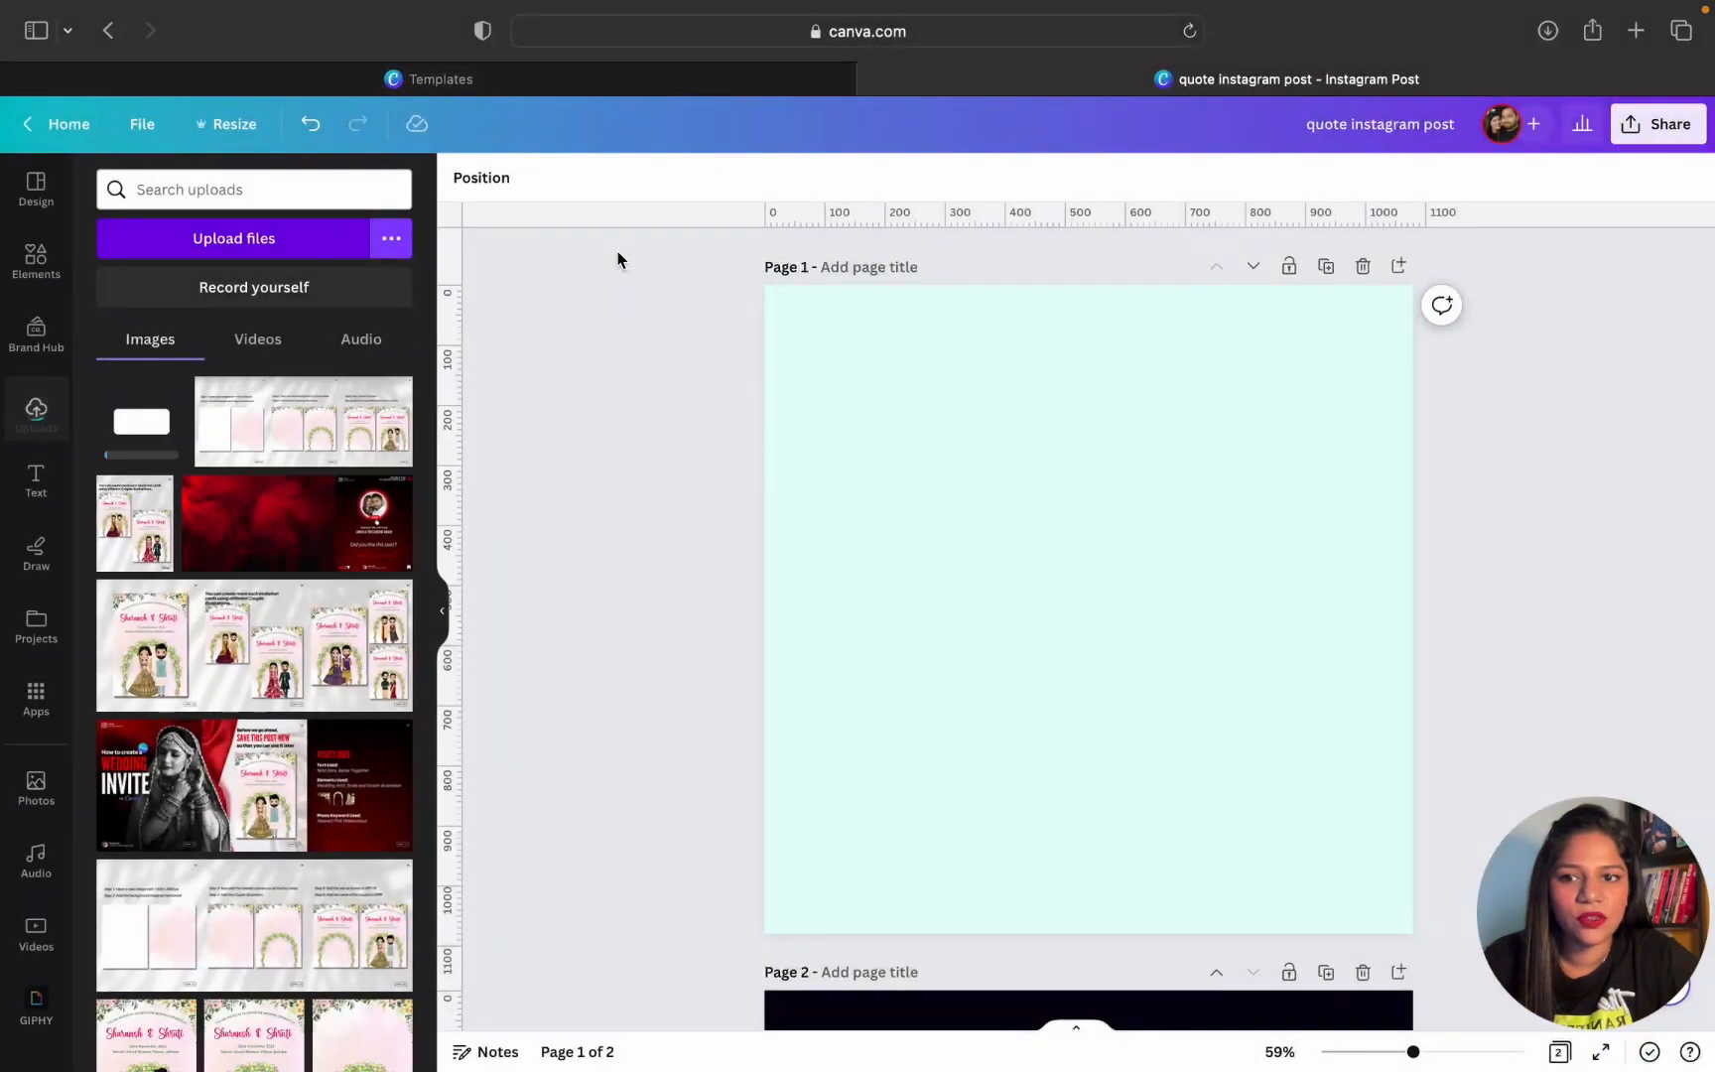
pyautogui.click(146, 424)
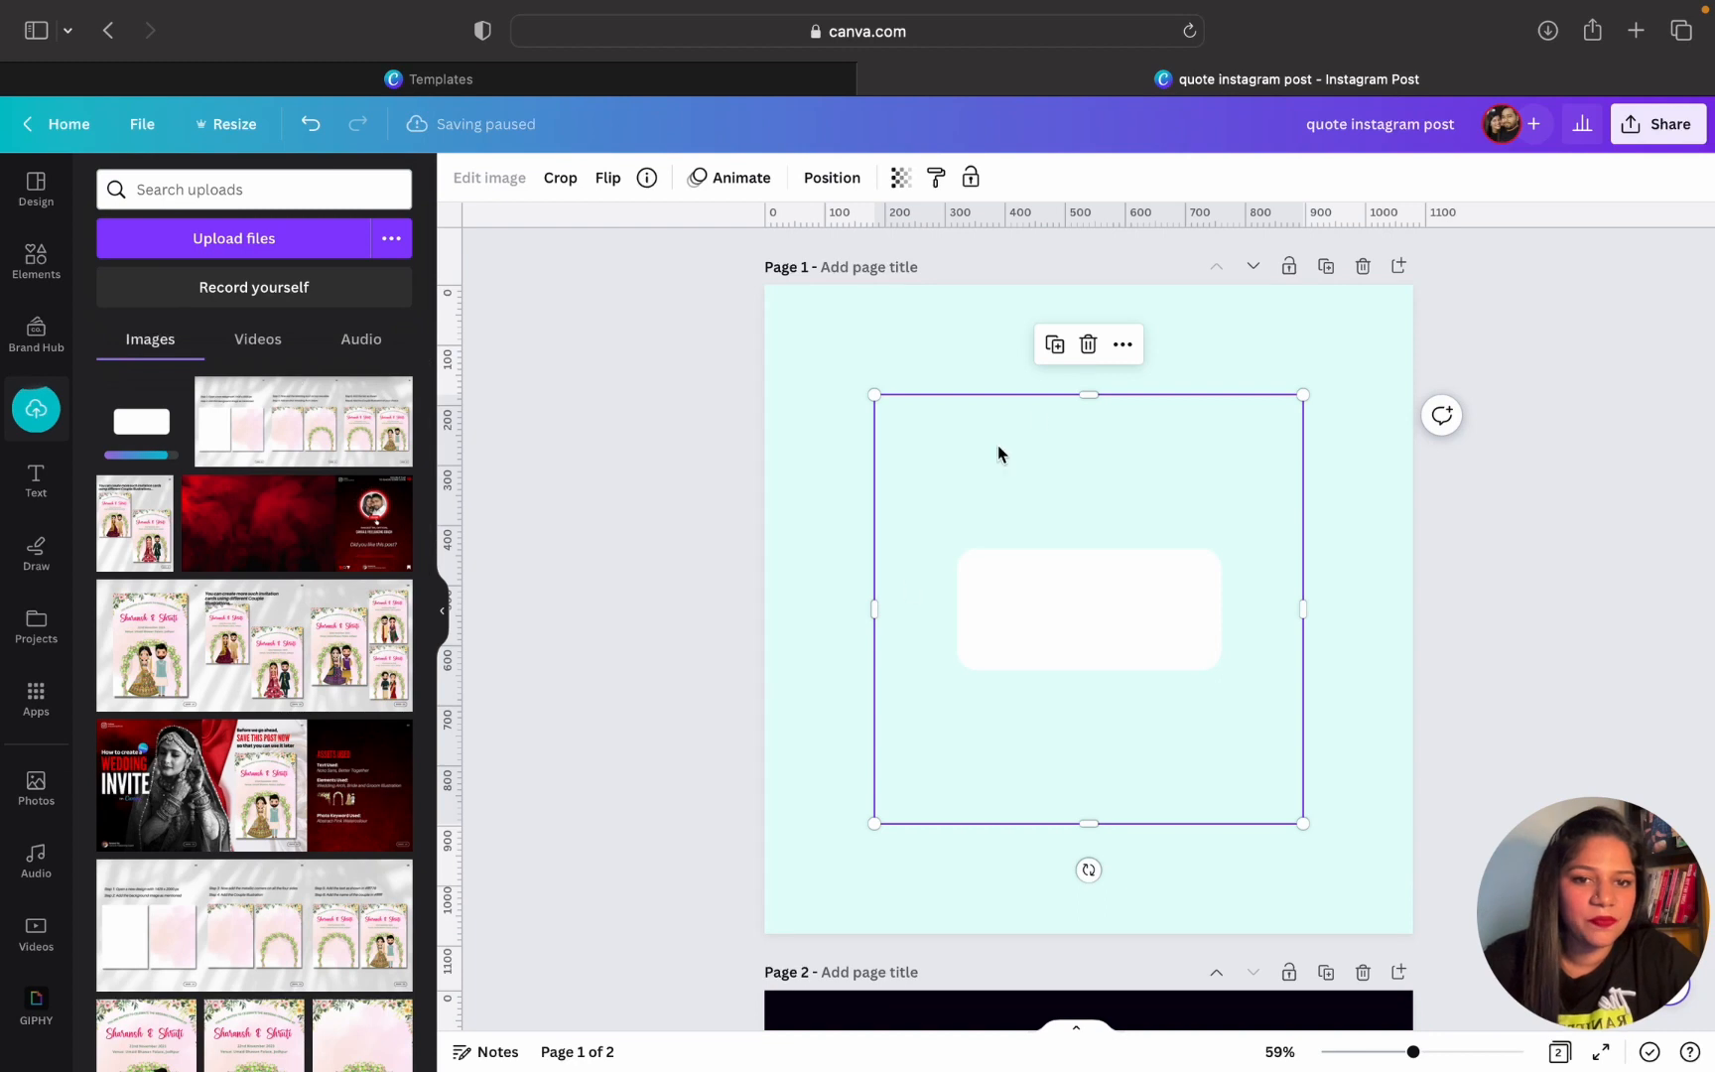
# Crop the empty space around the white box, enlarge it, and centre it on the page
pyautogui.moveTo(1086, 418); pyautogui.dragTo(1087, 526)
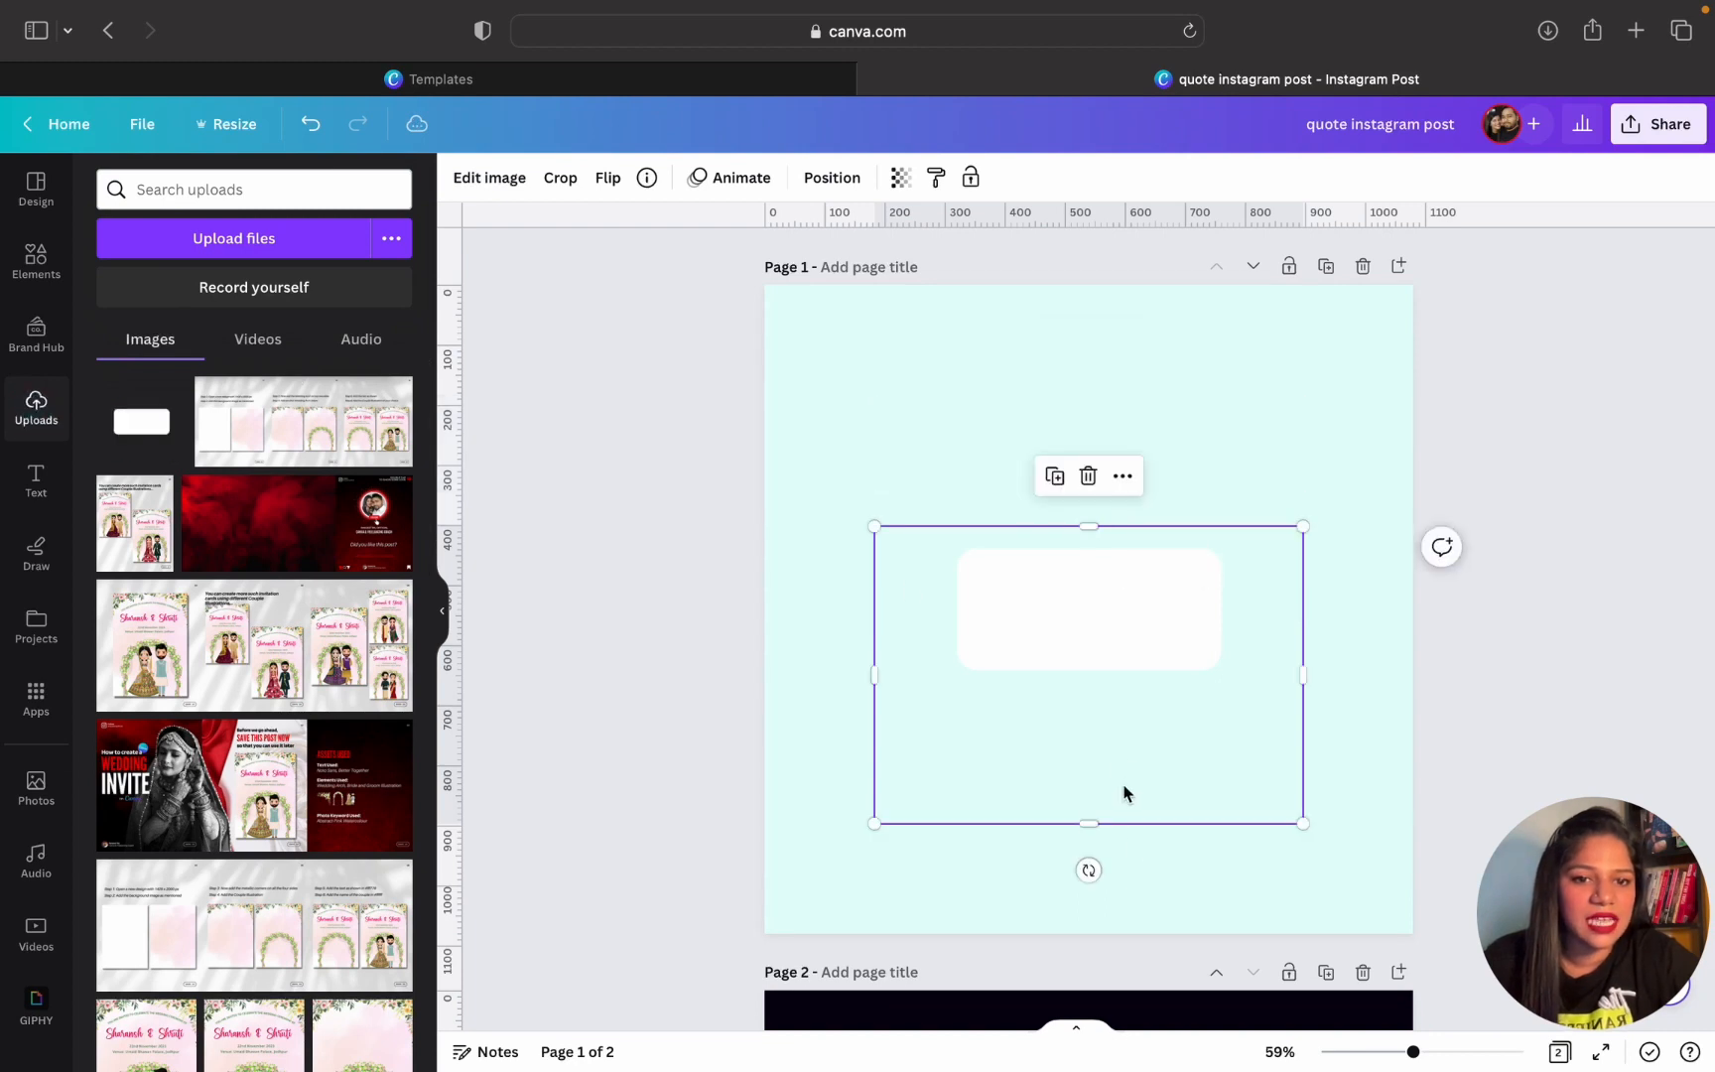
pyautogui.moveTo(1118, 819); pyautogui.dragTo(1122, 682)
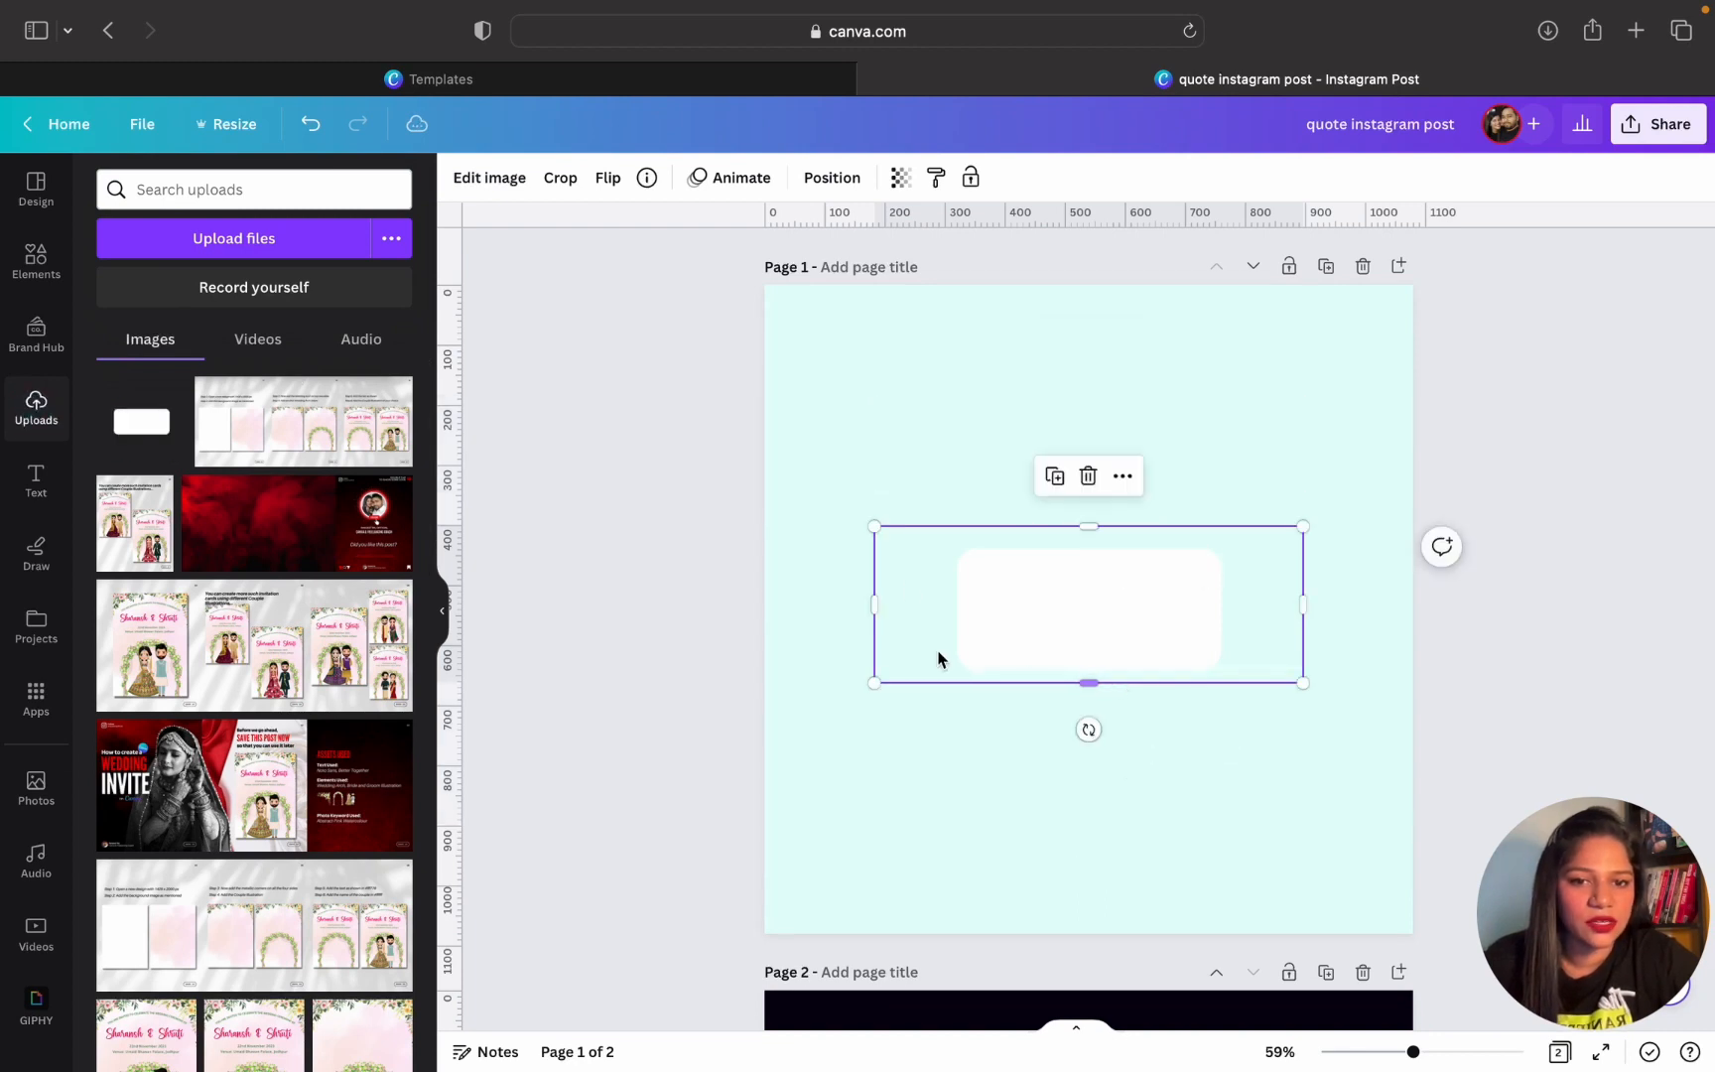
pyautogui.moveTo(884, 612); pyautogui.dragTo(931, 608)
pyautogui.moveTo(1301, 605); pyautogui.dragTo(1233, 602)
pyautogui.moveTo(1234, 683); pyautogui.dragTo(1382, 783)
pyautogui.moveTo(933, 527); pyautogui.dragTo(896, 505)
pyautogui.moveTo(1144, 647); pyautogui.dragTo(1078, 616)
pyautogui.click(1238, 819)
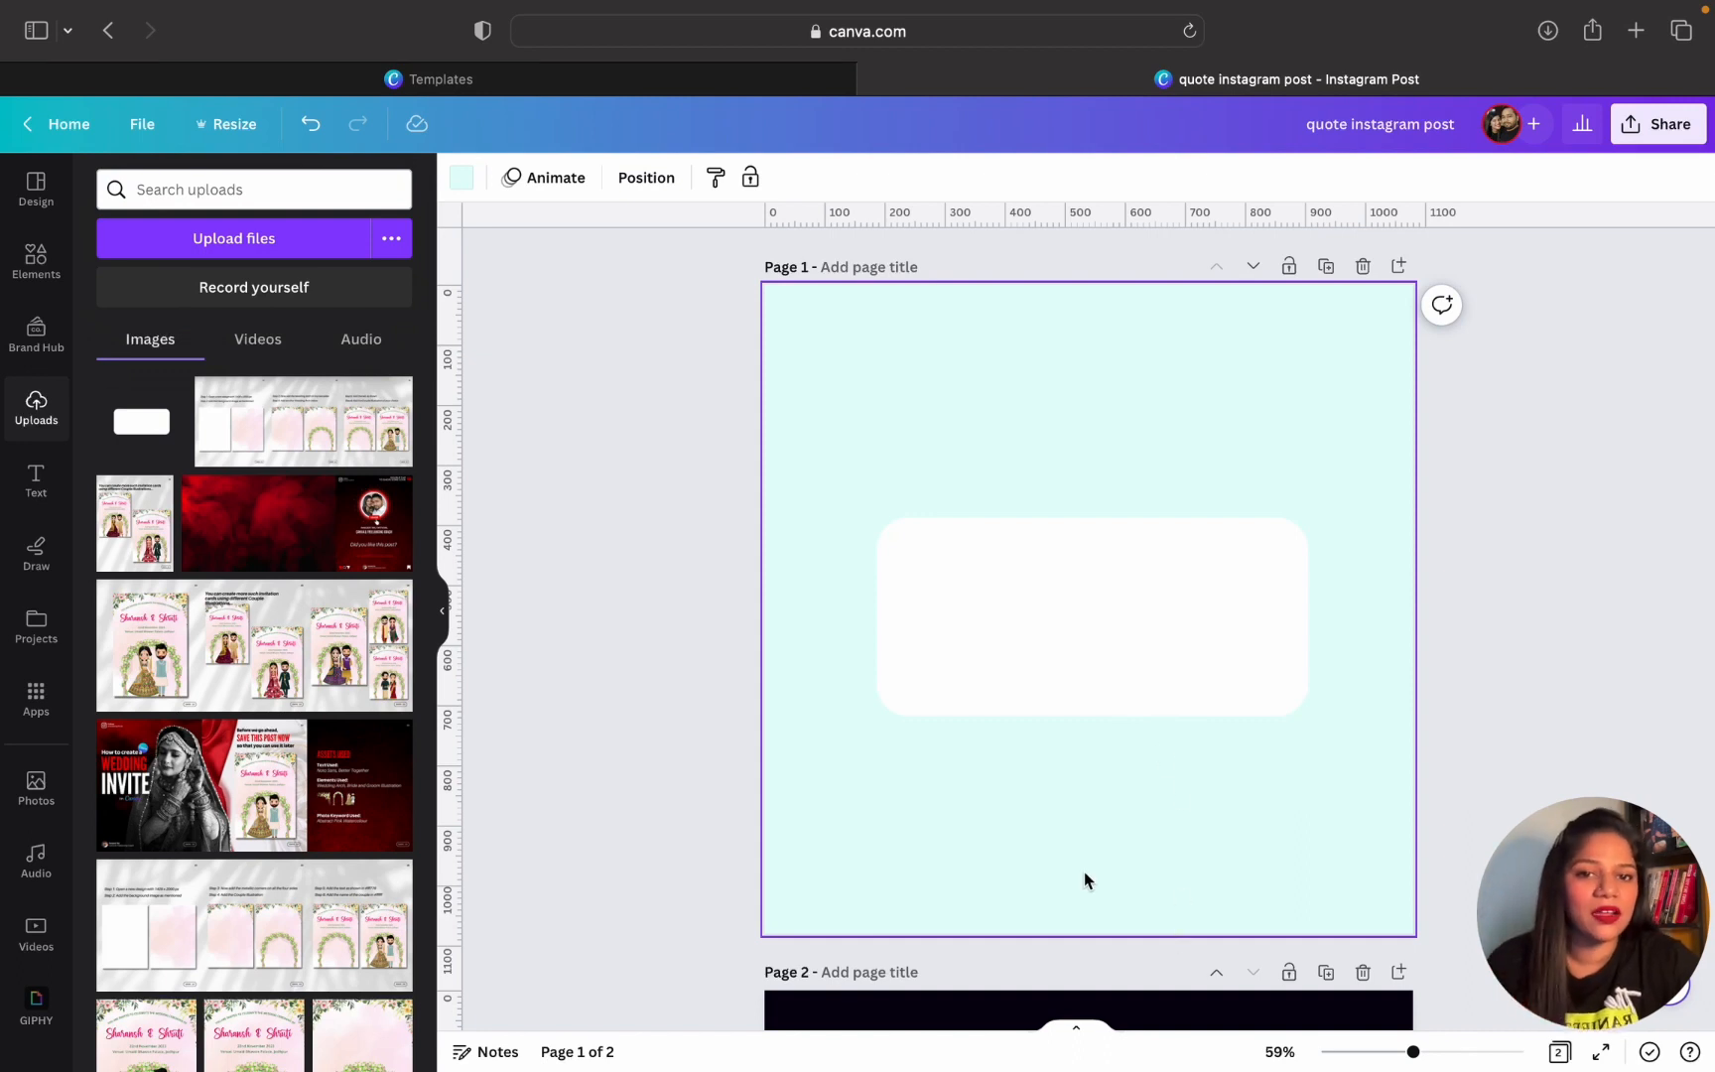
pyautogui.click(1073, 724)
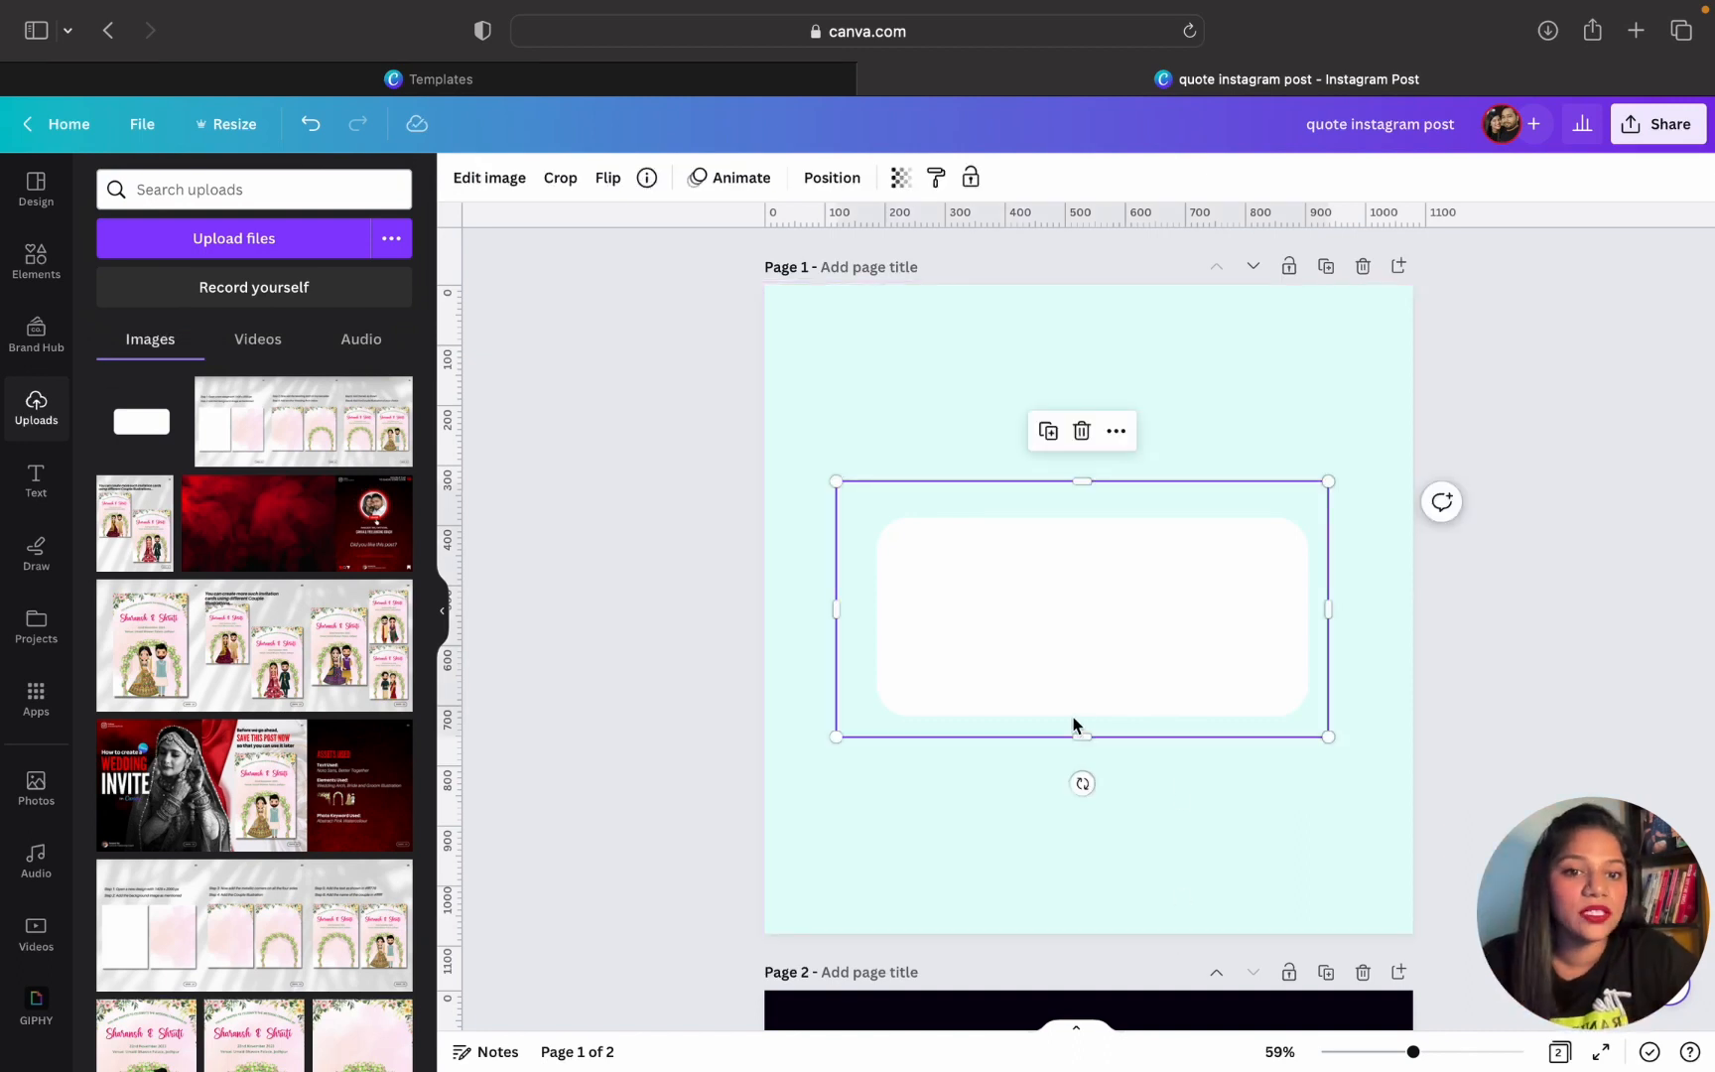
pyautogui.moveTo(1093, 492); pyautogui.dragTo(1088, 560)
pyautogui.moveTo(1087, 541); pyautogui.dragTo(1086, 546)
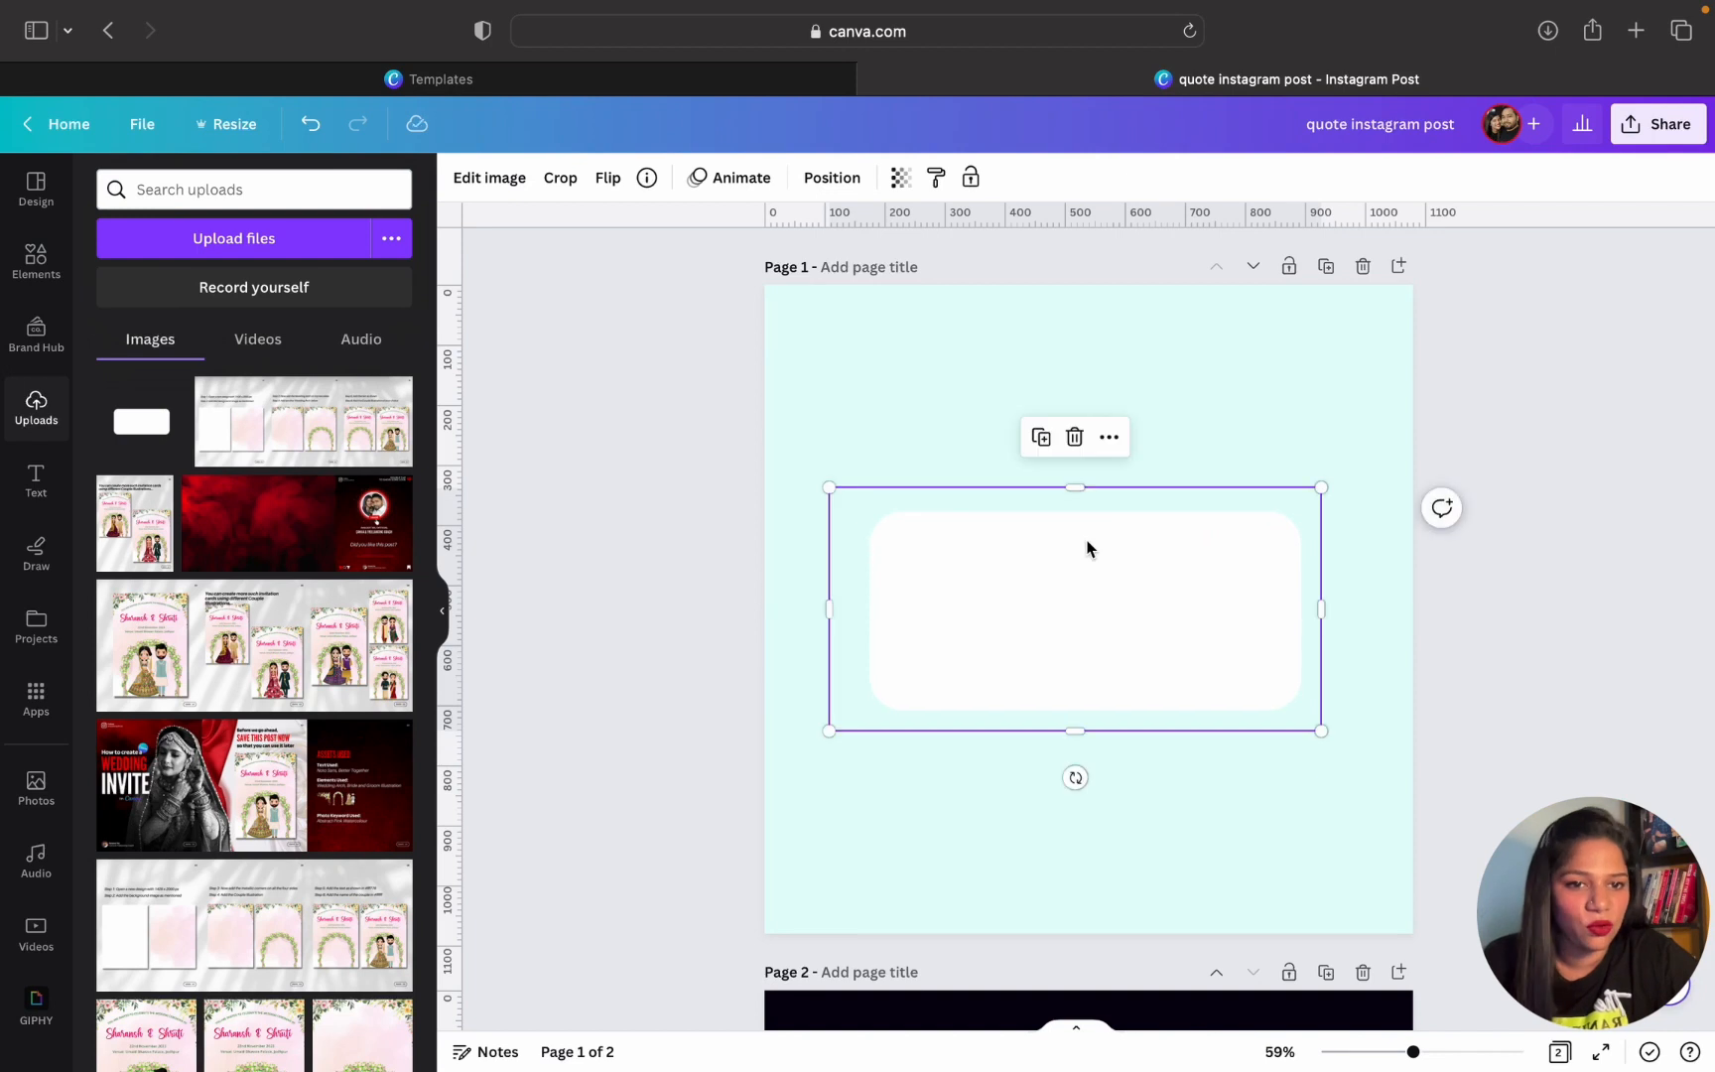
# Apply a Glow shadow to the white box and move it into the lower half
pyautogui.click(496, 179)
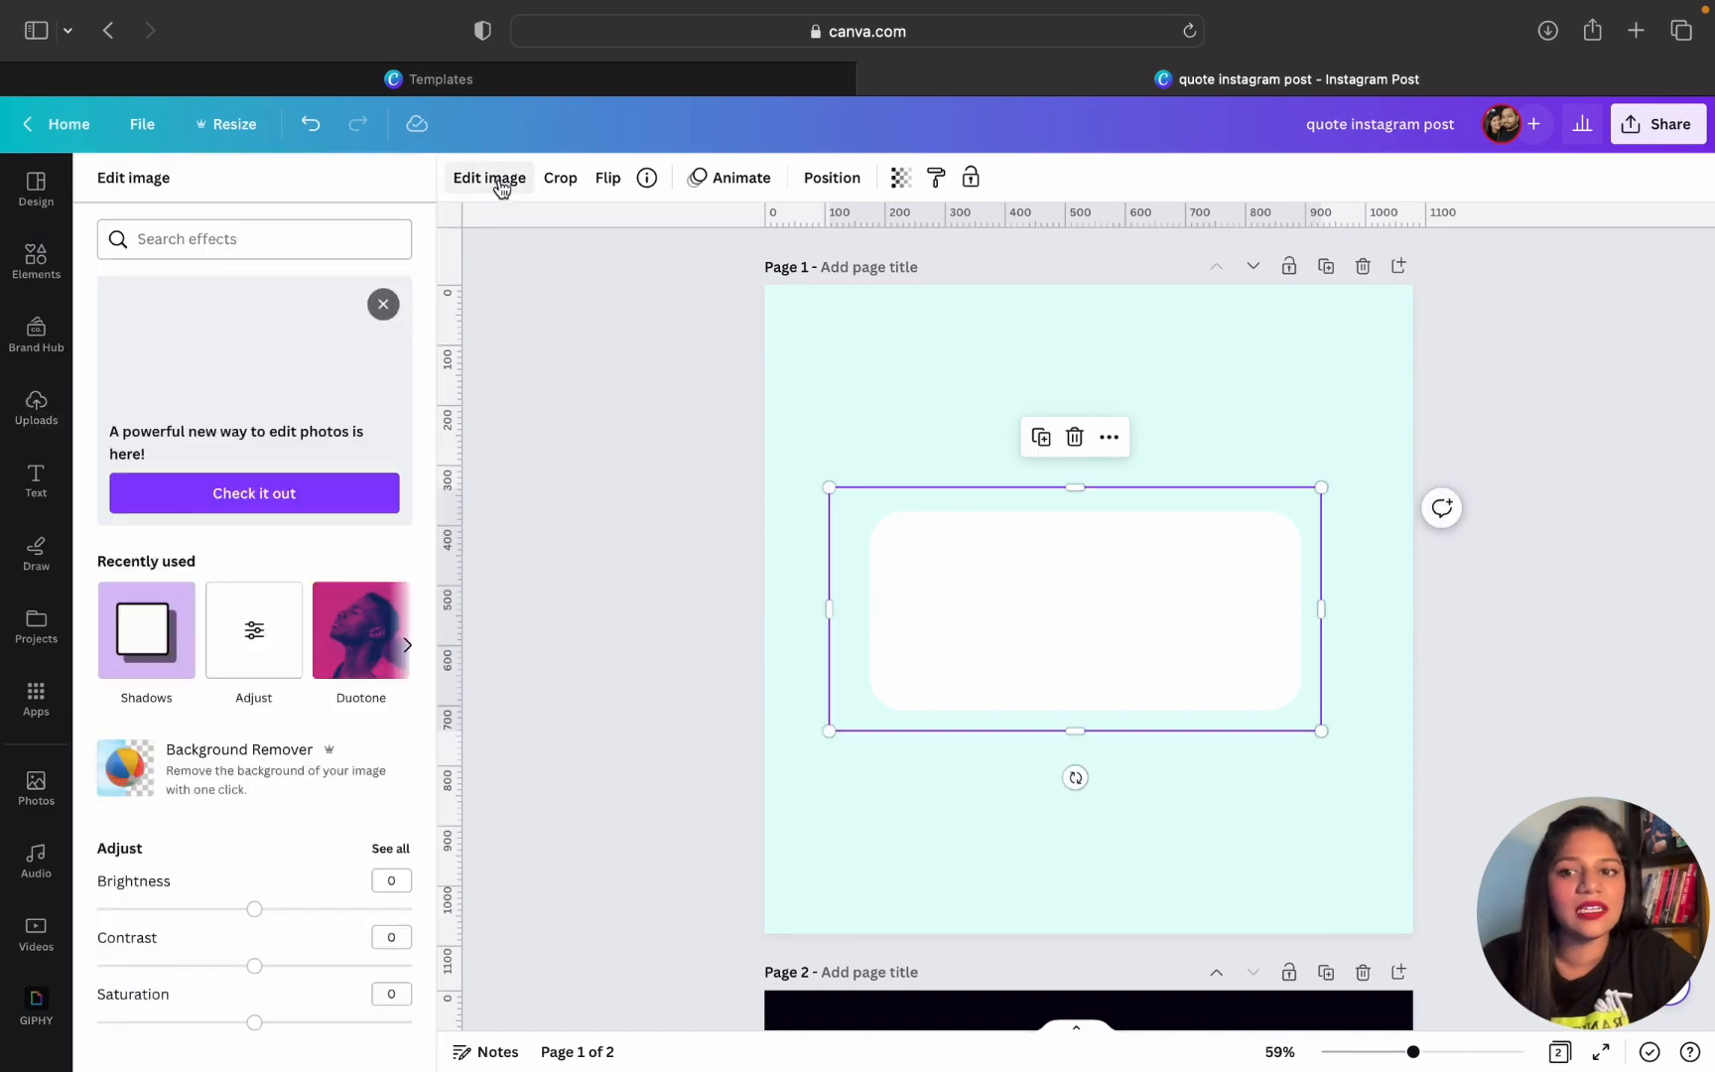
pyautogui.click(162, 643)
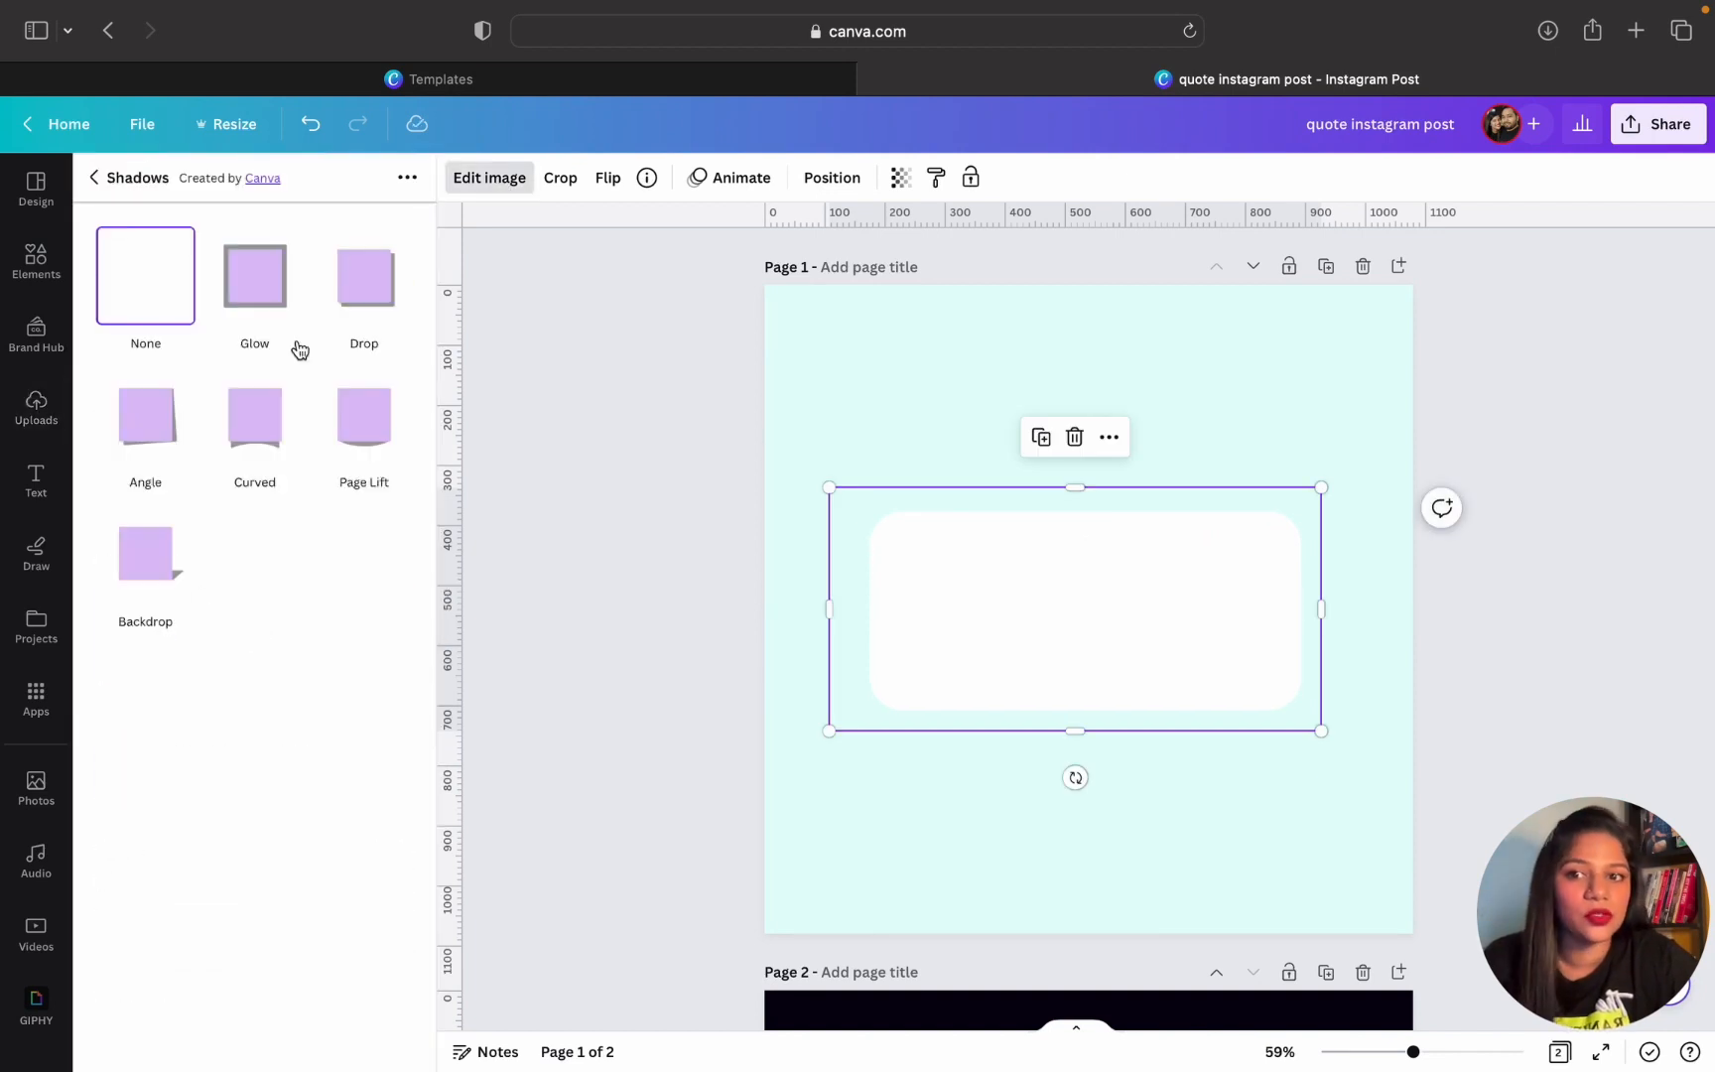
pyautogui.click(260, 291)
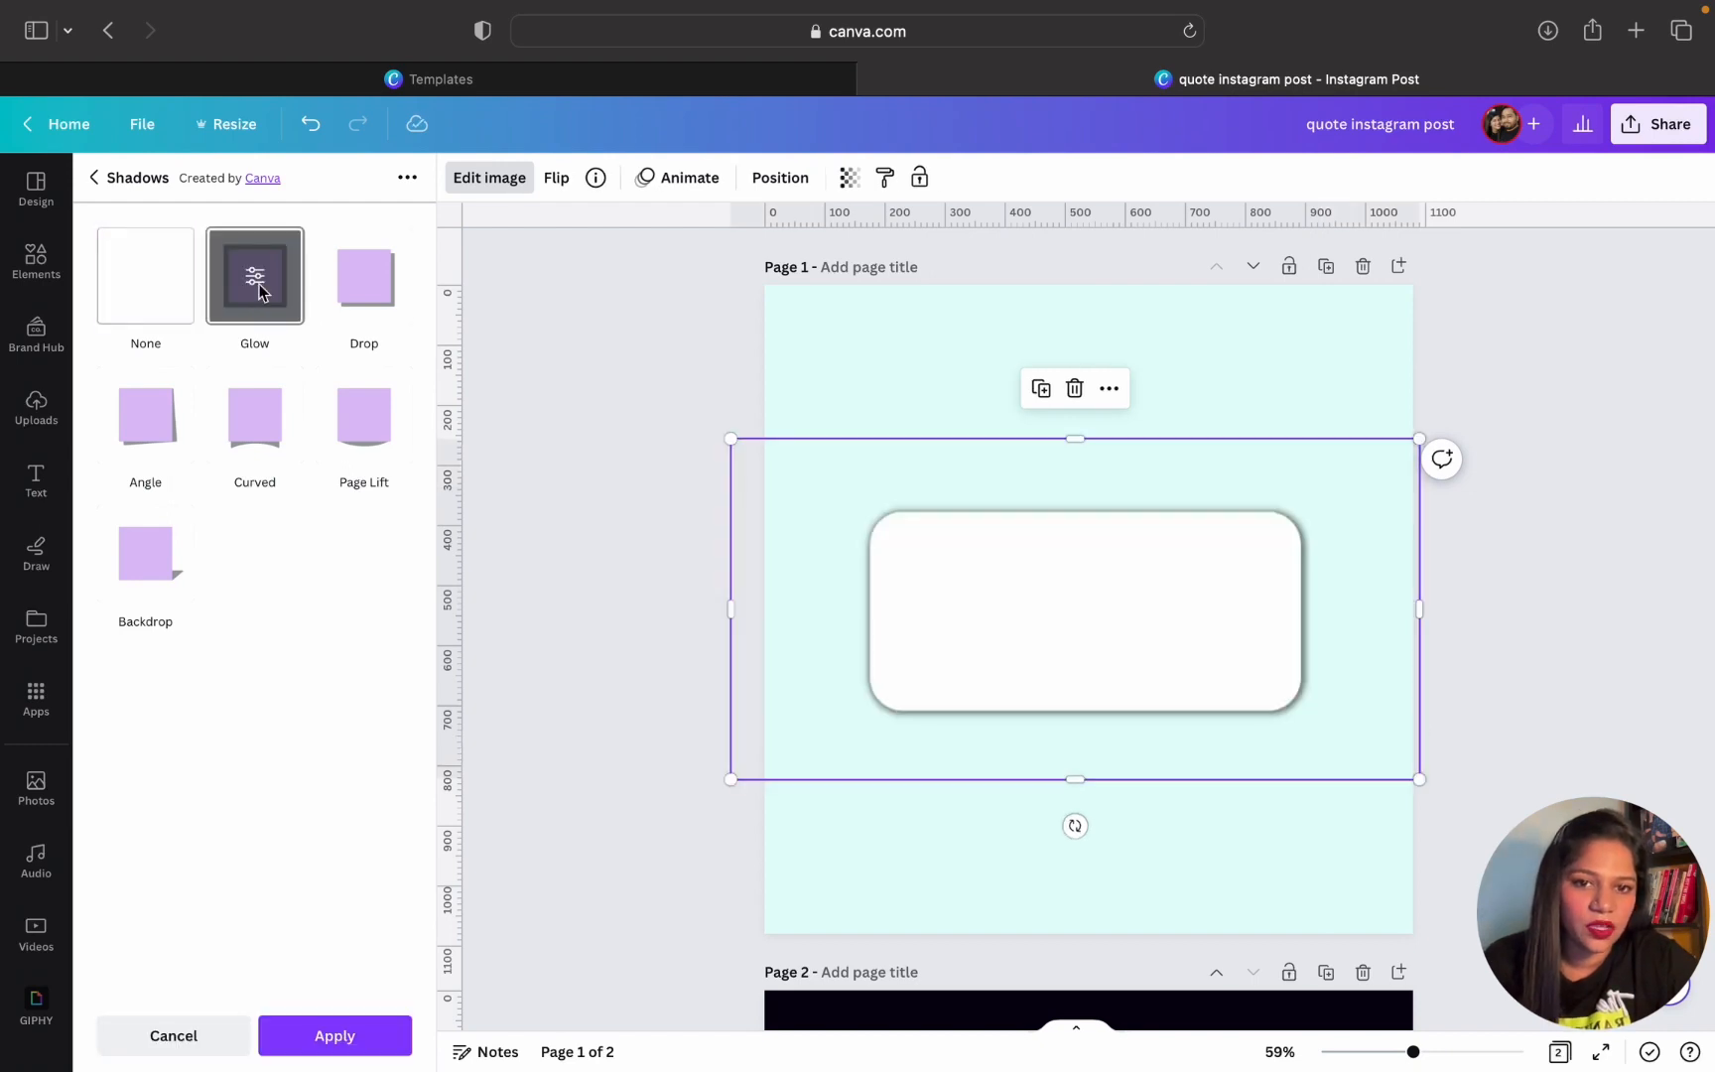
pyautogui.click(337, 1037)
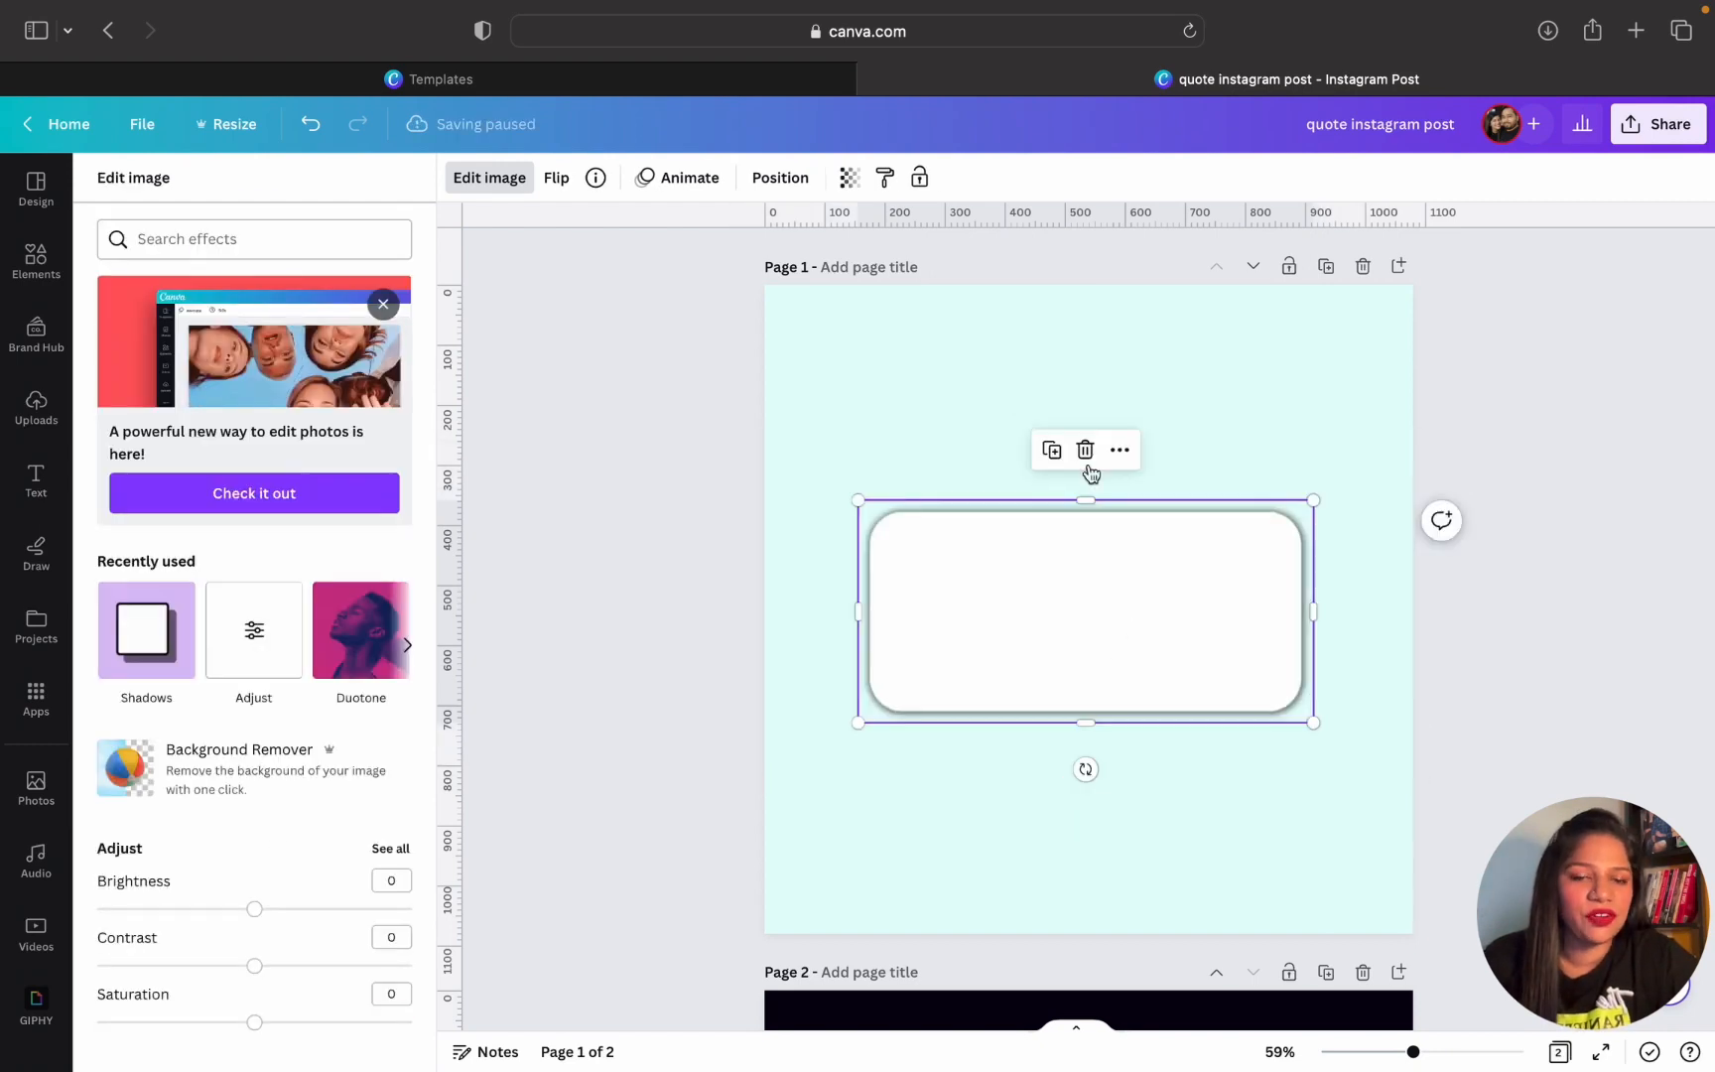
pyautogui.click(1075, 347)
pyautogui.moveTo(1117, 598); pyautogui.dragTo(1120, 745)
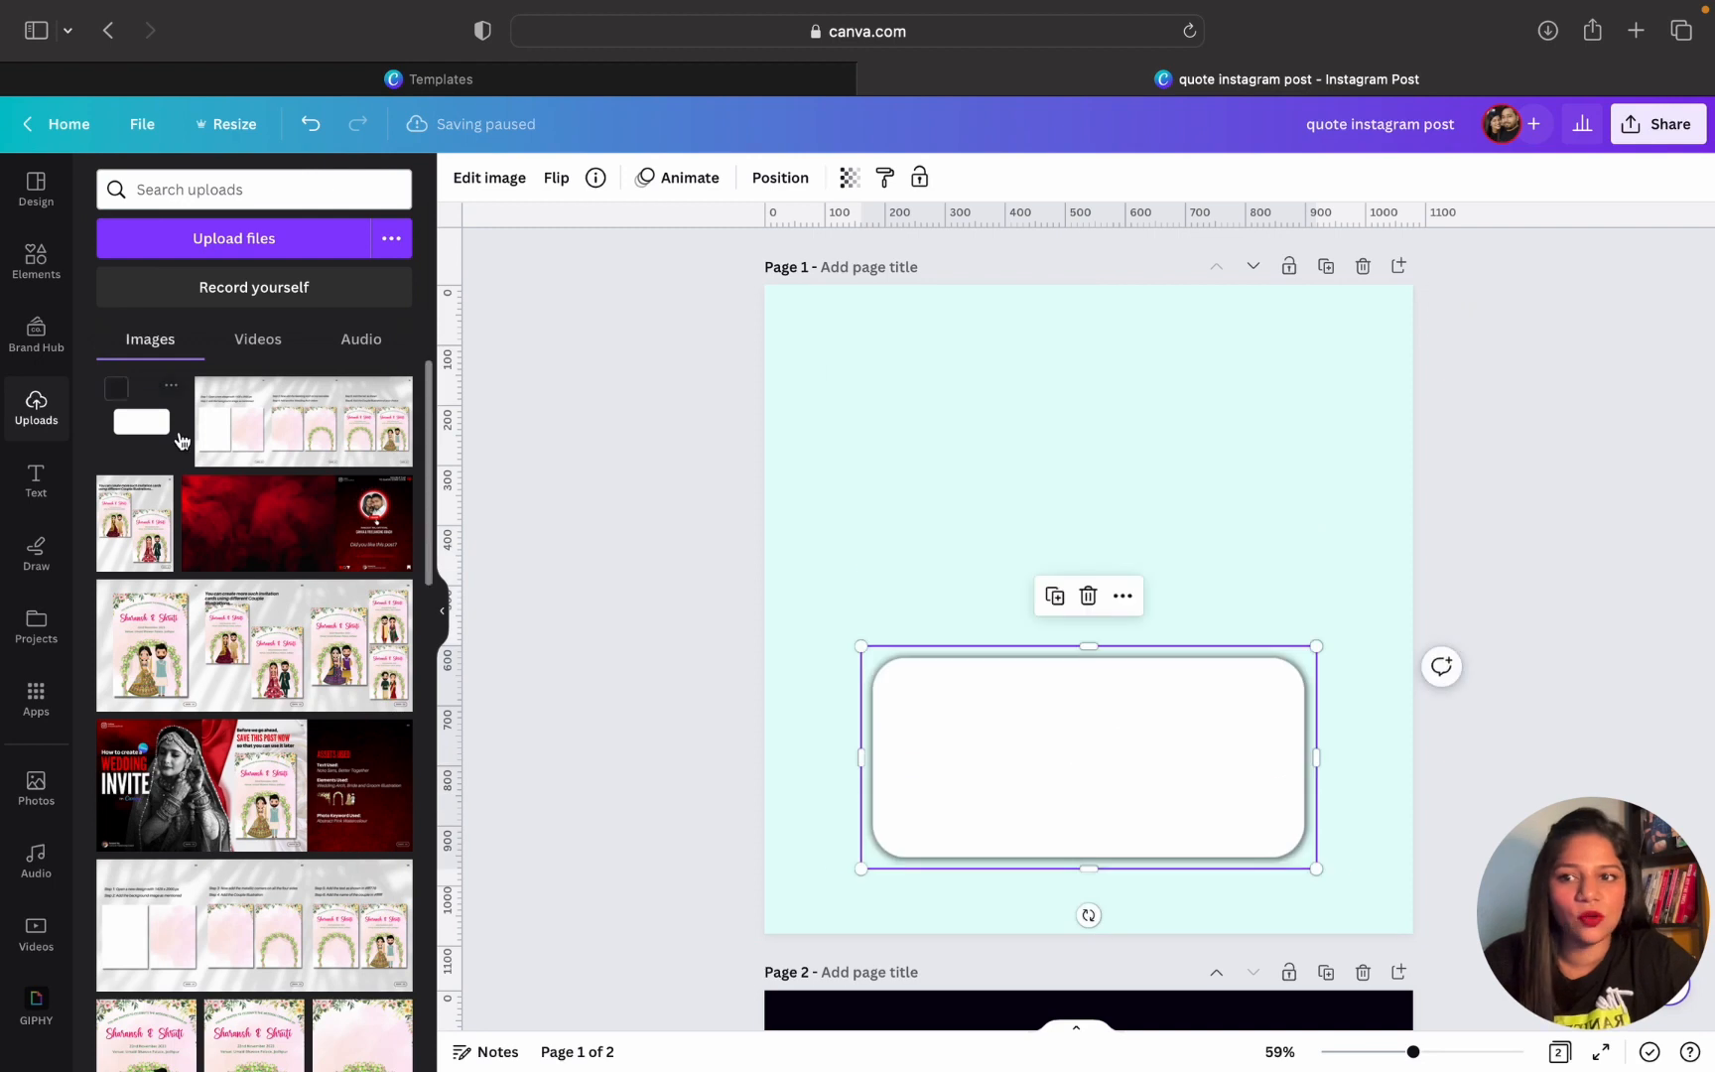
# Add a rounded square, widen it, colour it white, and place it above the glowing box
pyautogui.click(23, 254)
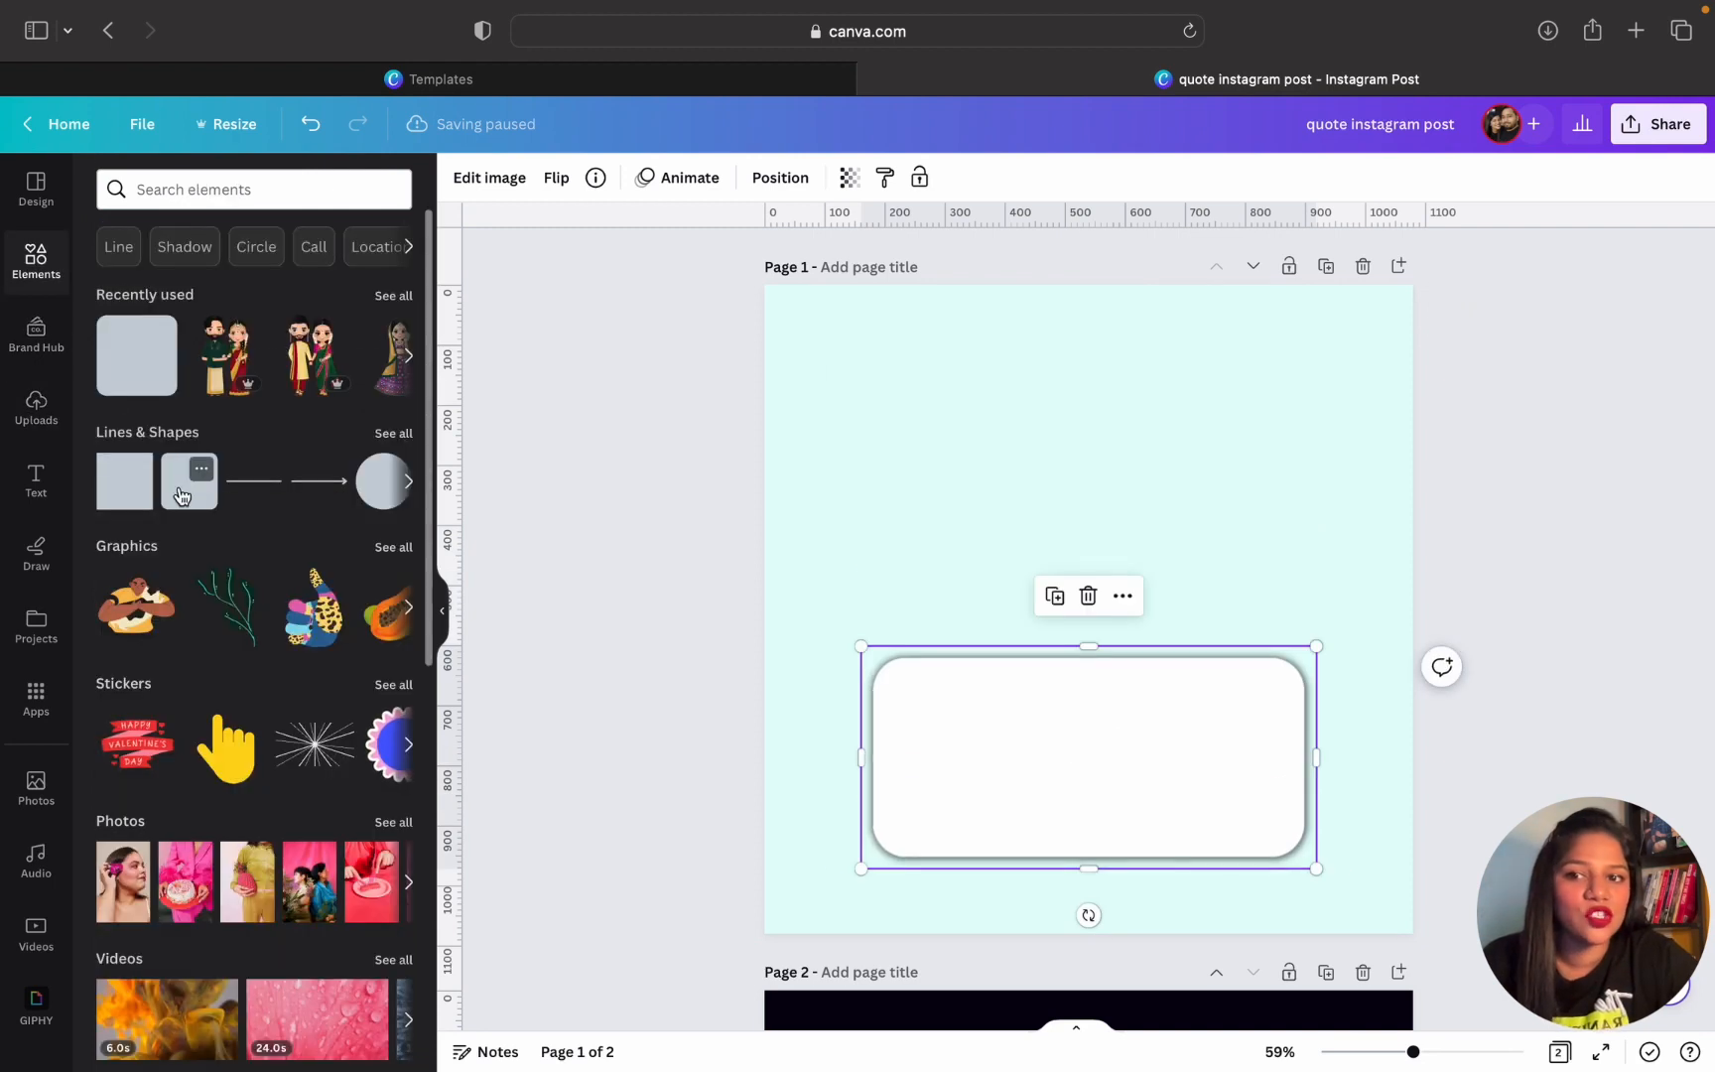
pyautogui.click(181, 493)
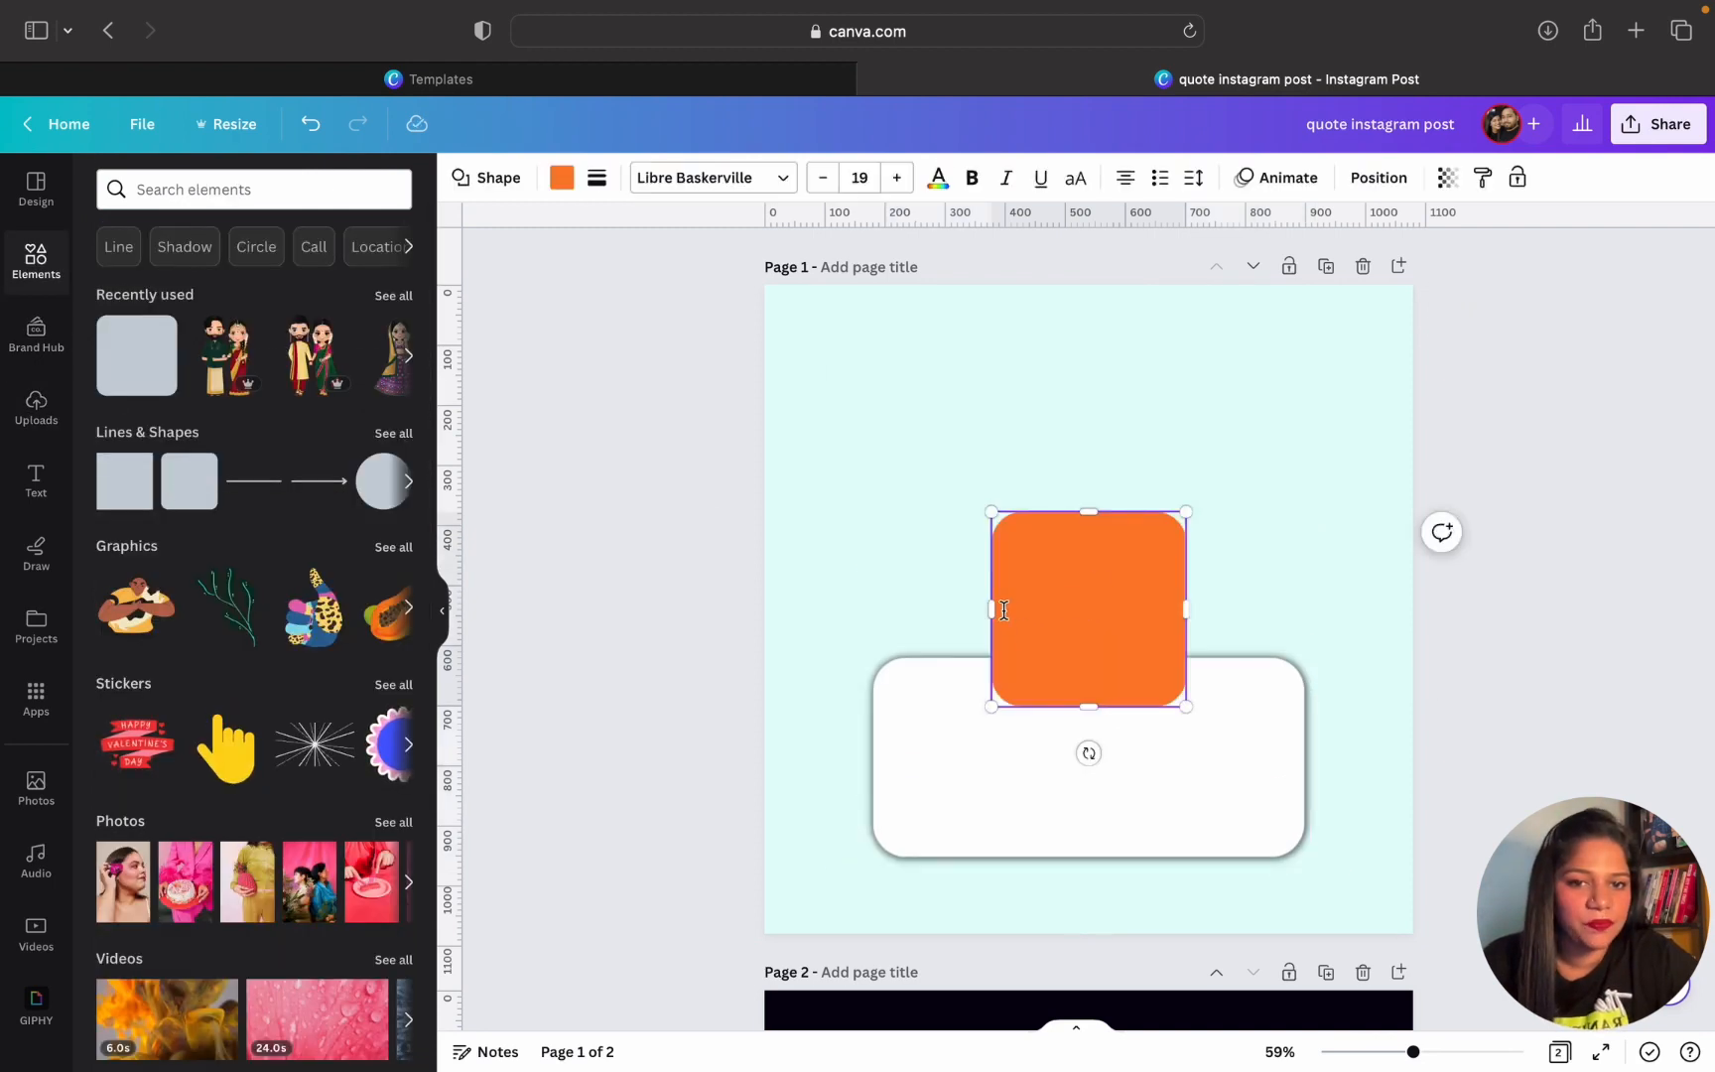
pyautogui.moveTo(991, 609); pyautogui.dragTo(862, 613)
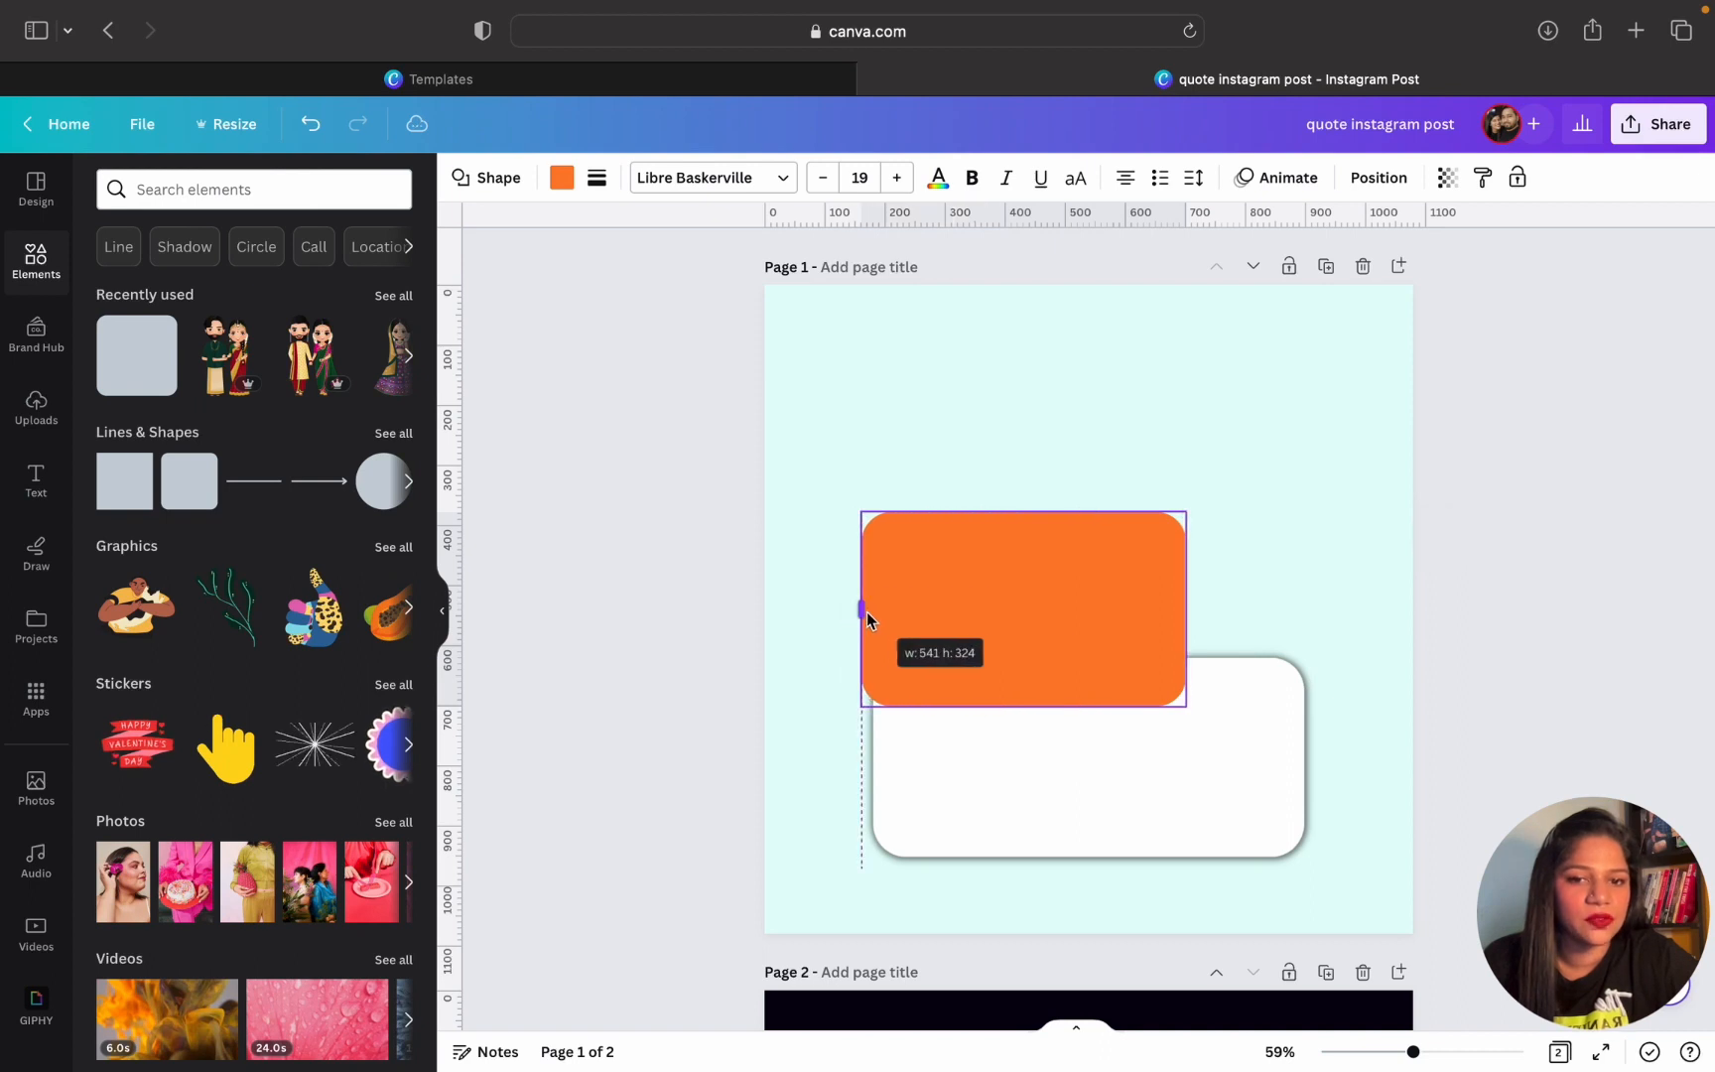
pyautogui.moveTo(1188, 610); pyautogui.dragTo(1316, 610)
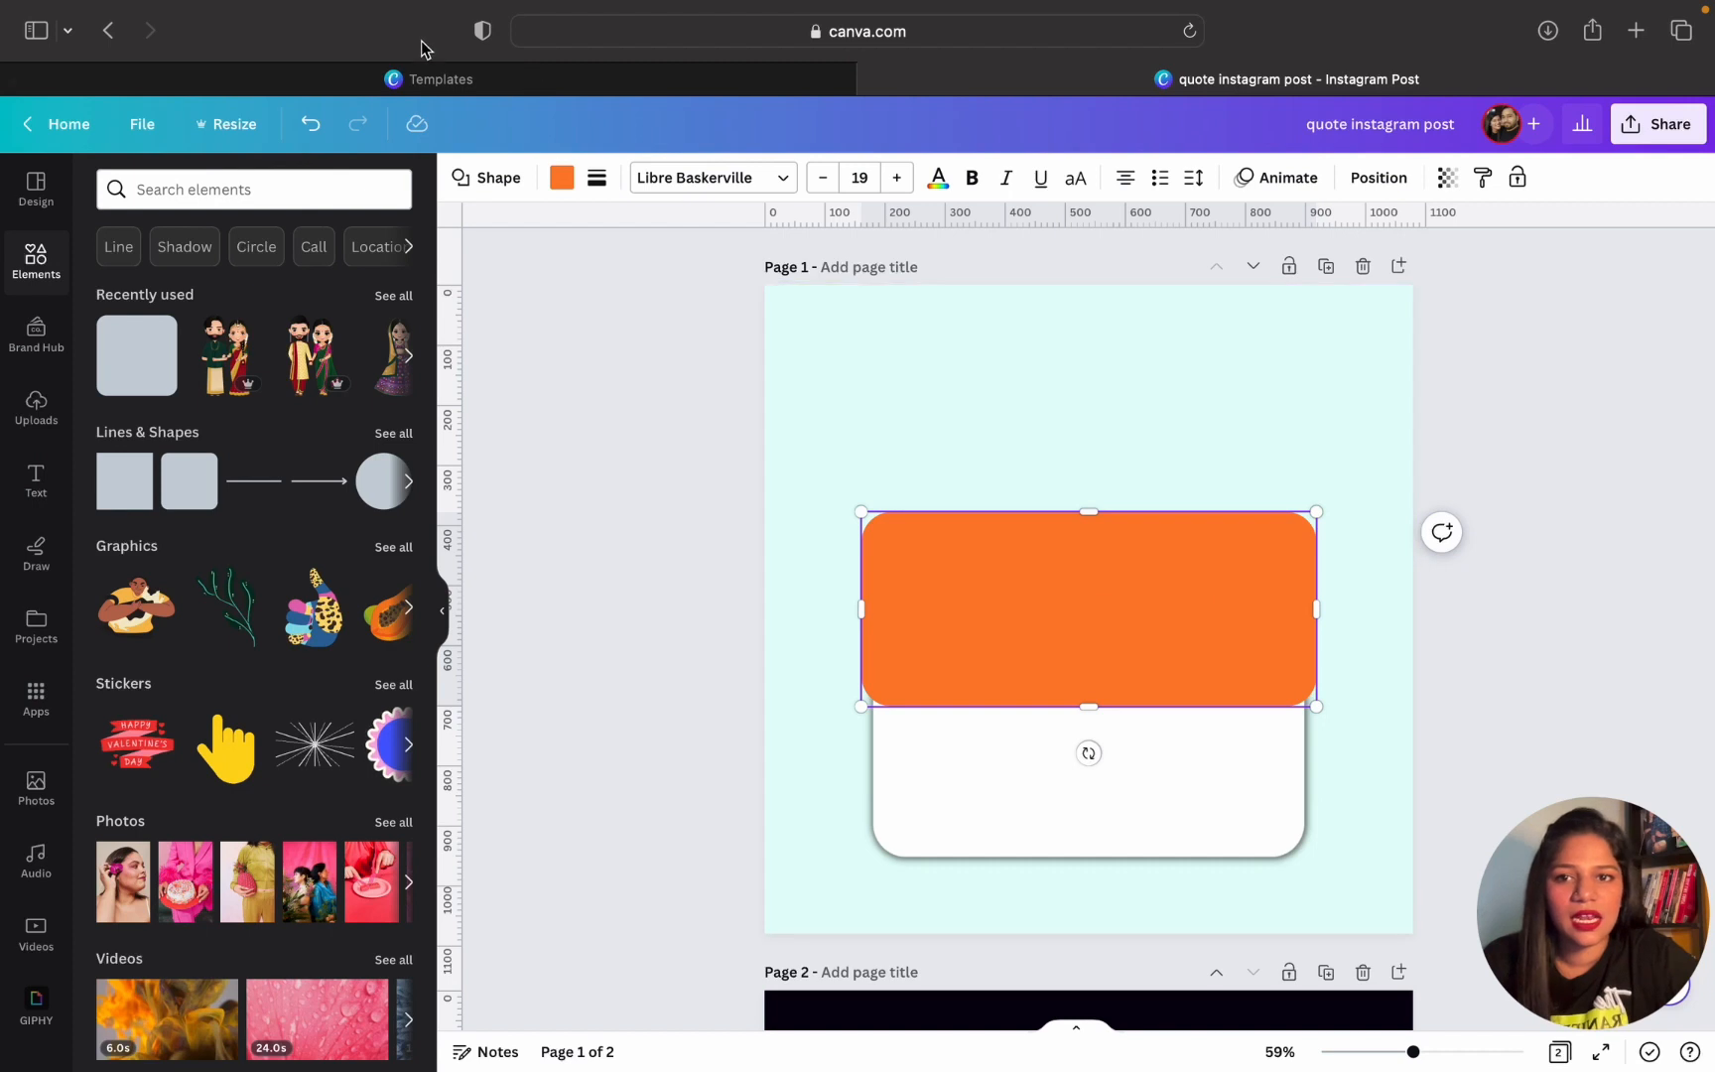
pyautogui.click(561, 177)
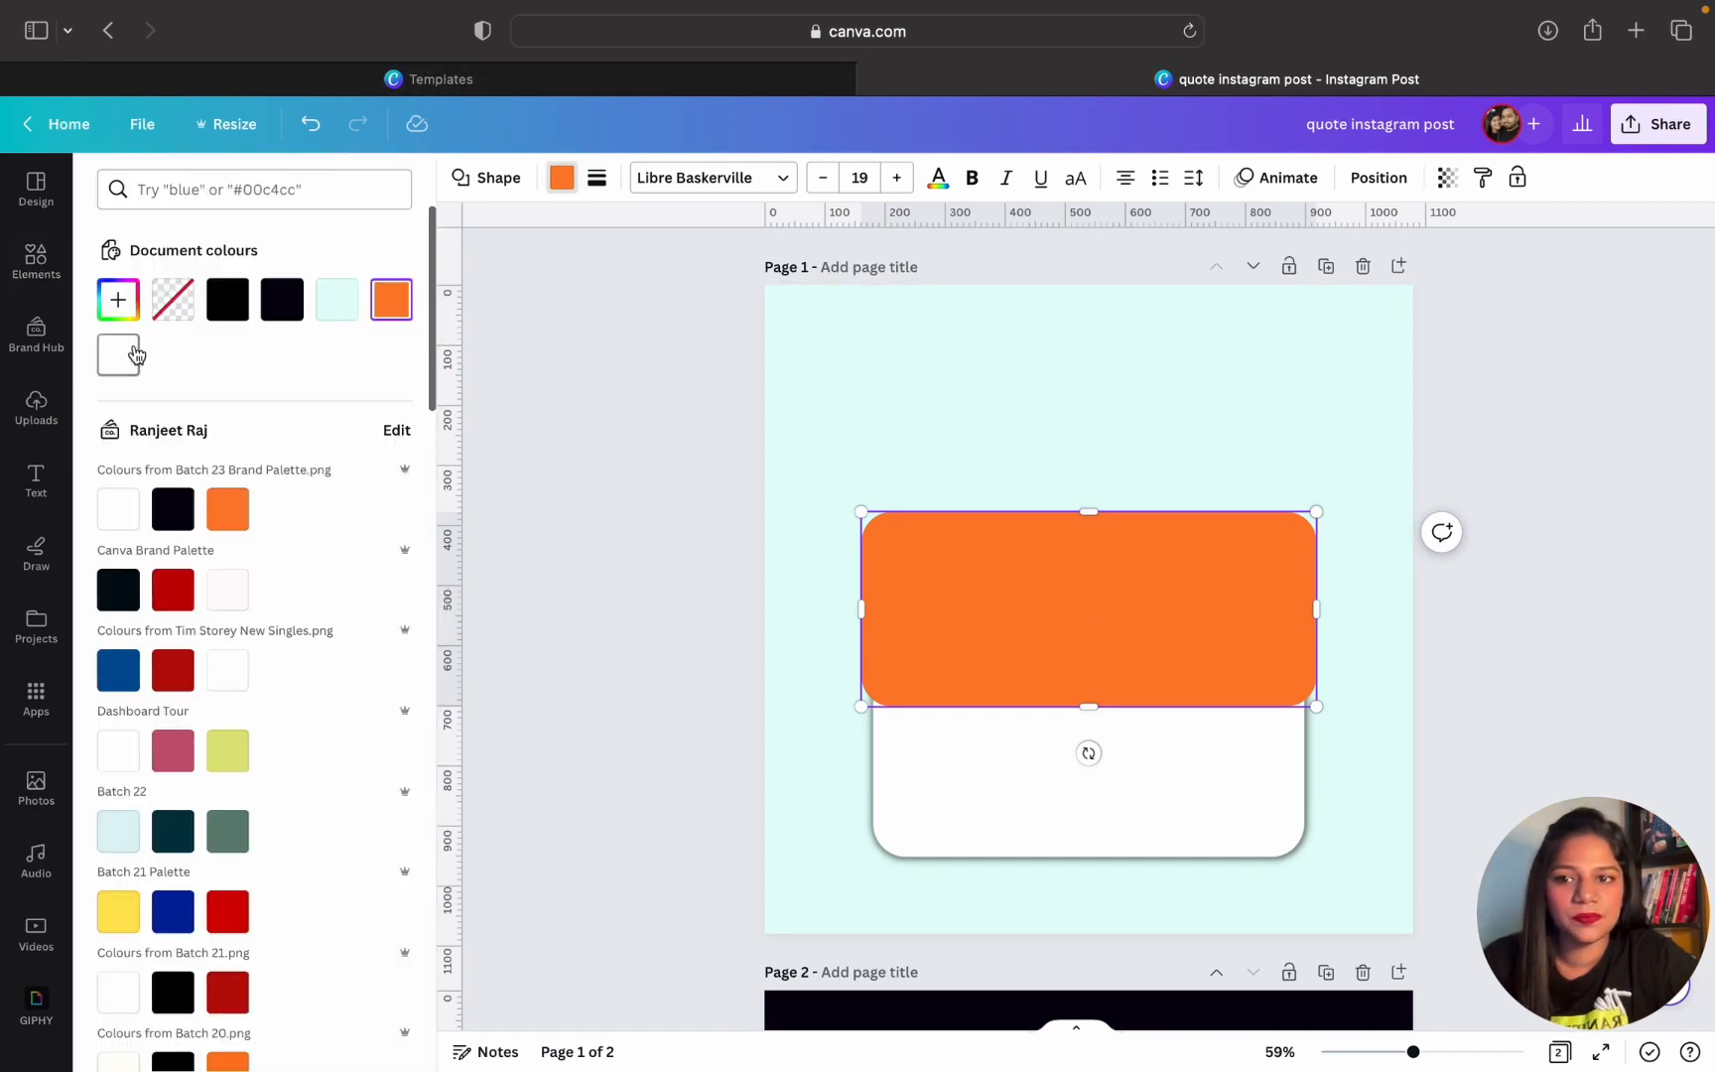
pyautogui.click(136, 354)
pyautogui.click(1033, 471)
pyautogui.moveTo(1141, 604); pyautogui.dragTo(1137, 456)
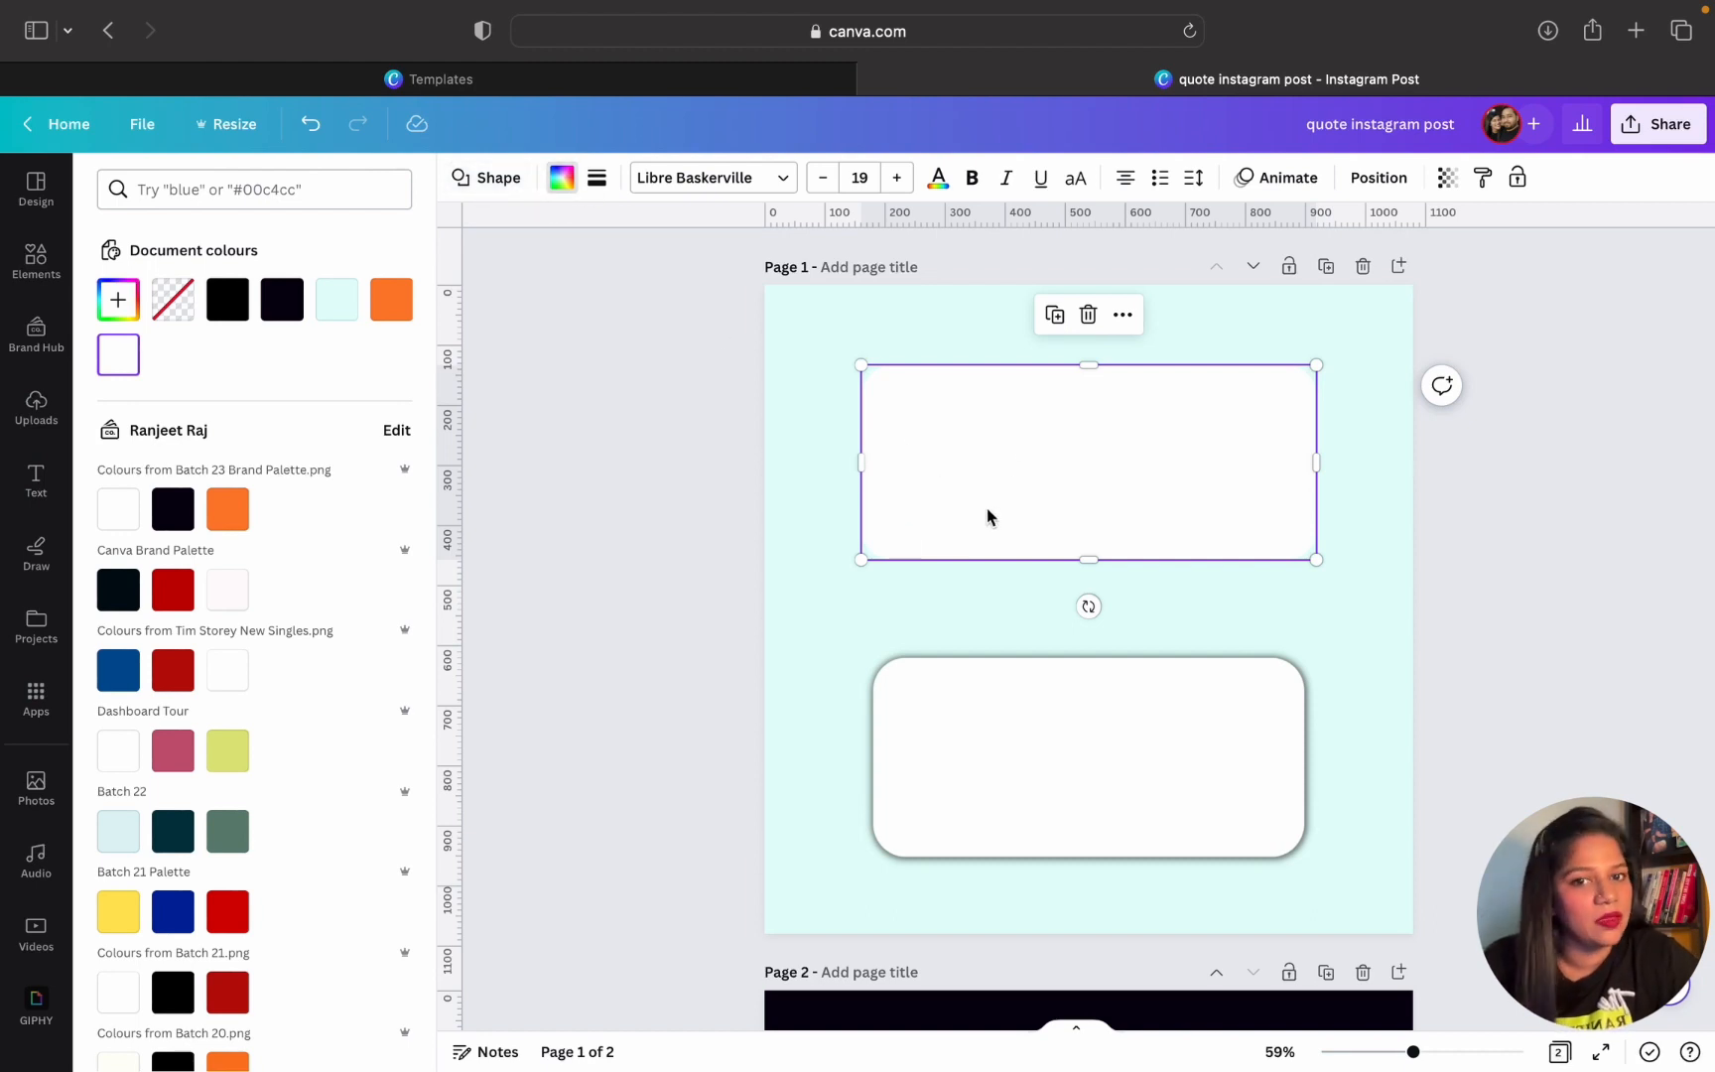
# Delete the upper white rectangle, then move the glowing card to mid-page, enlarge and centre it
pyautogui.click(1038, 739)
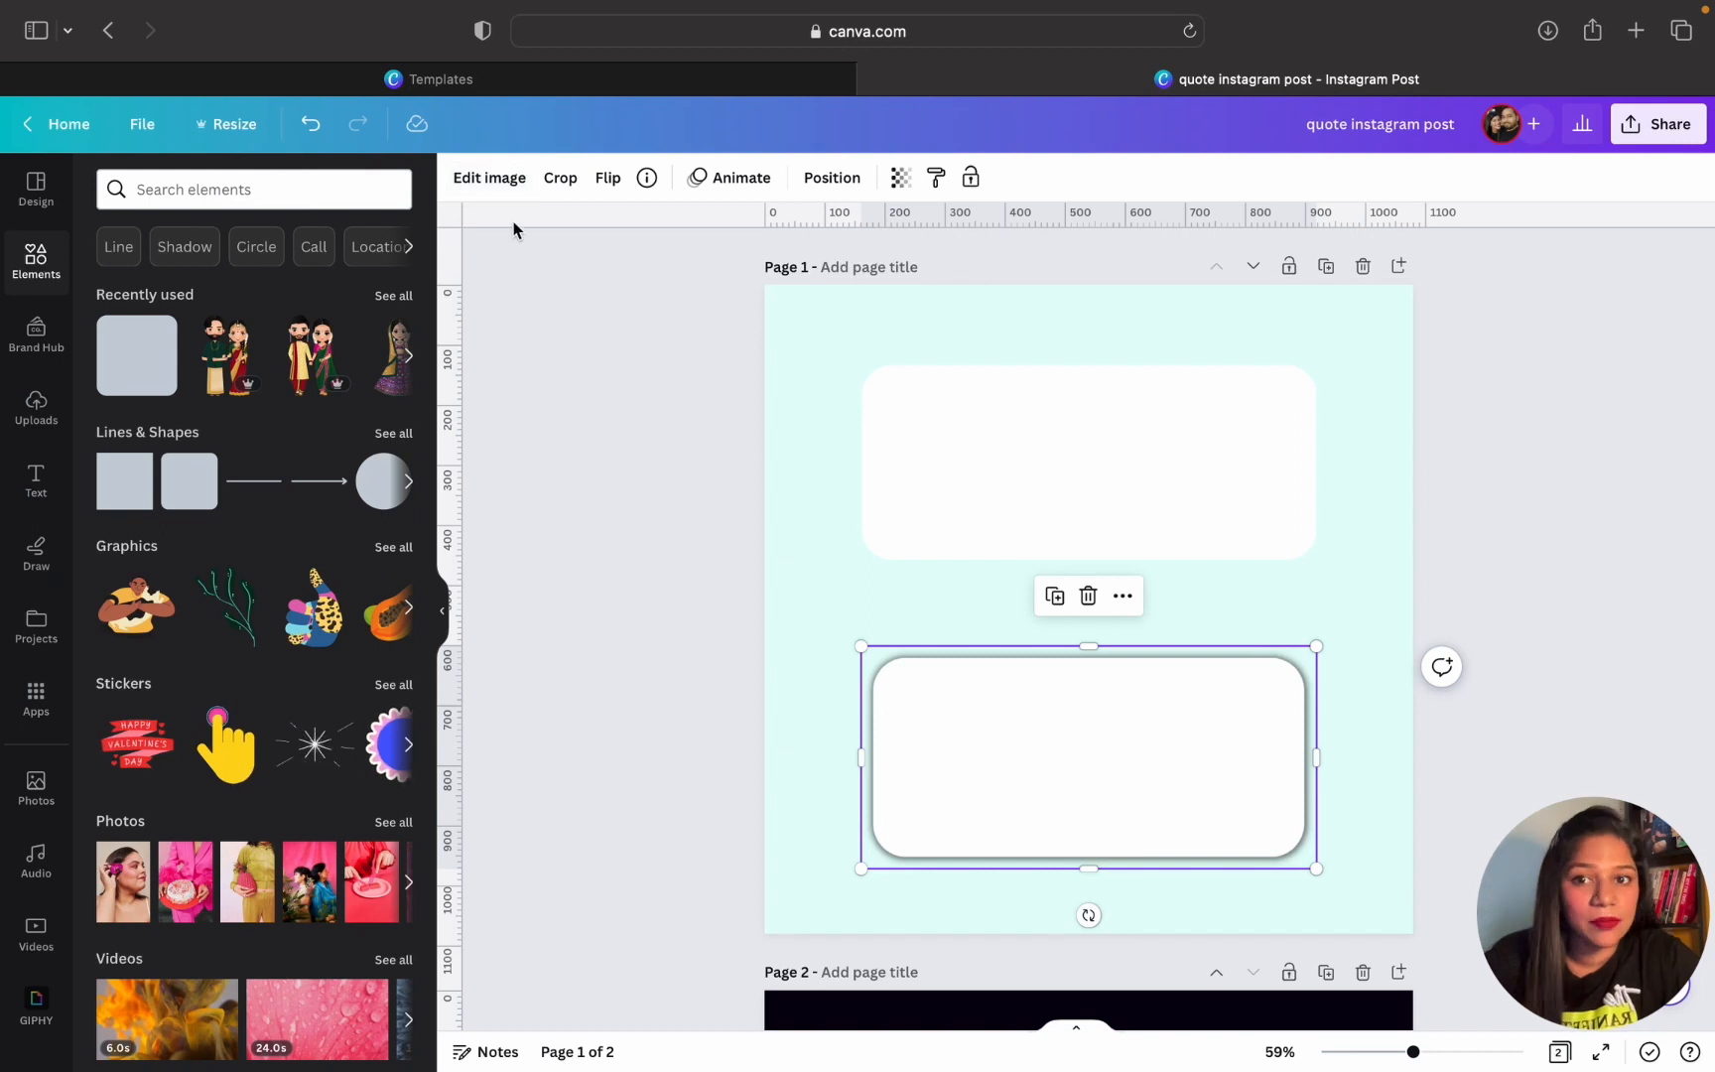
pyautogui.click(491, 183)
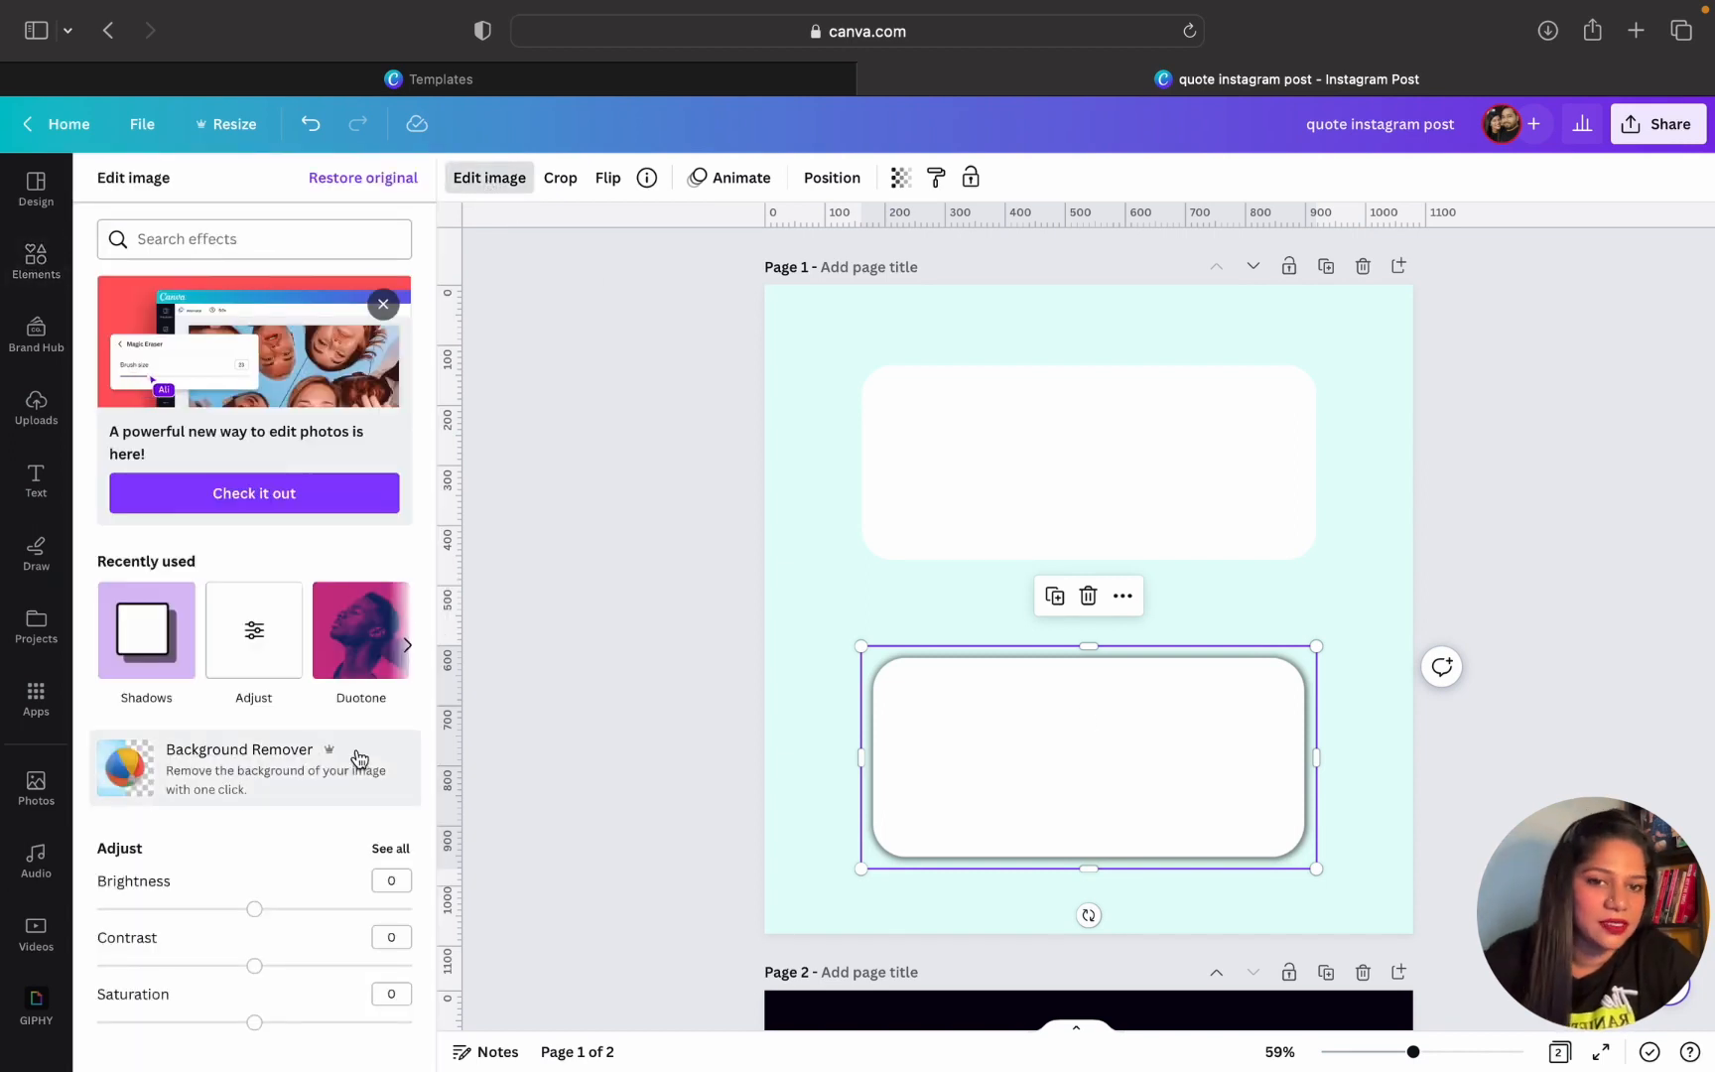
pyautogui.click(968, 425)
pyautogui.press('BackSpace')
pyautogui.moveTo(1112, 752); pyautogui.dragTo(1116, 609)
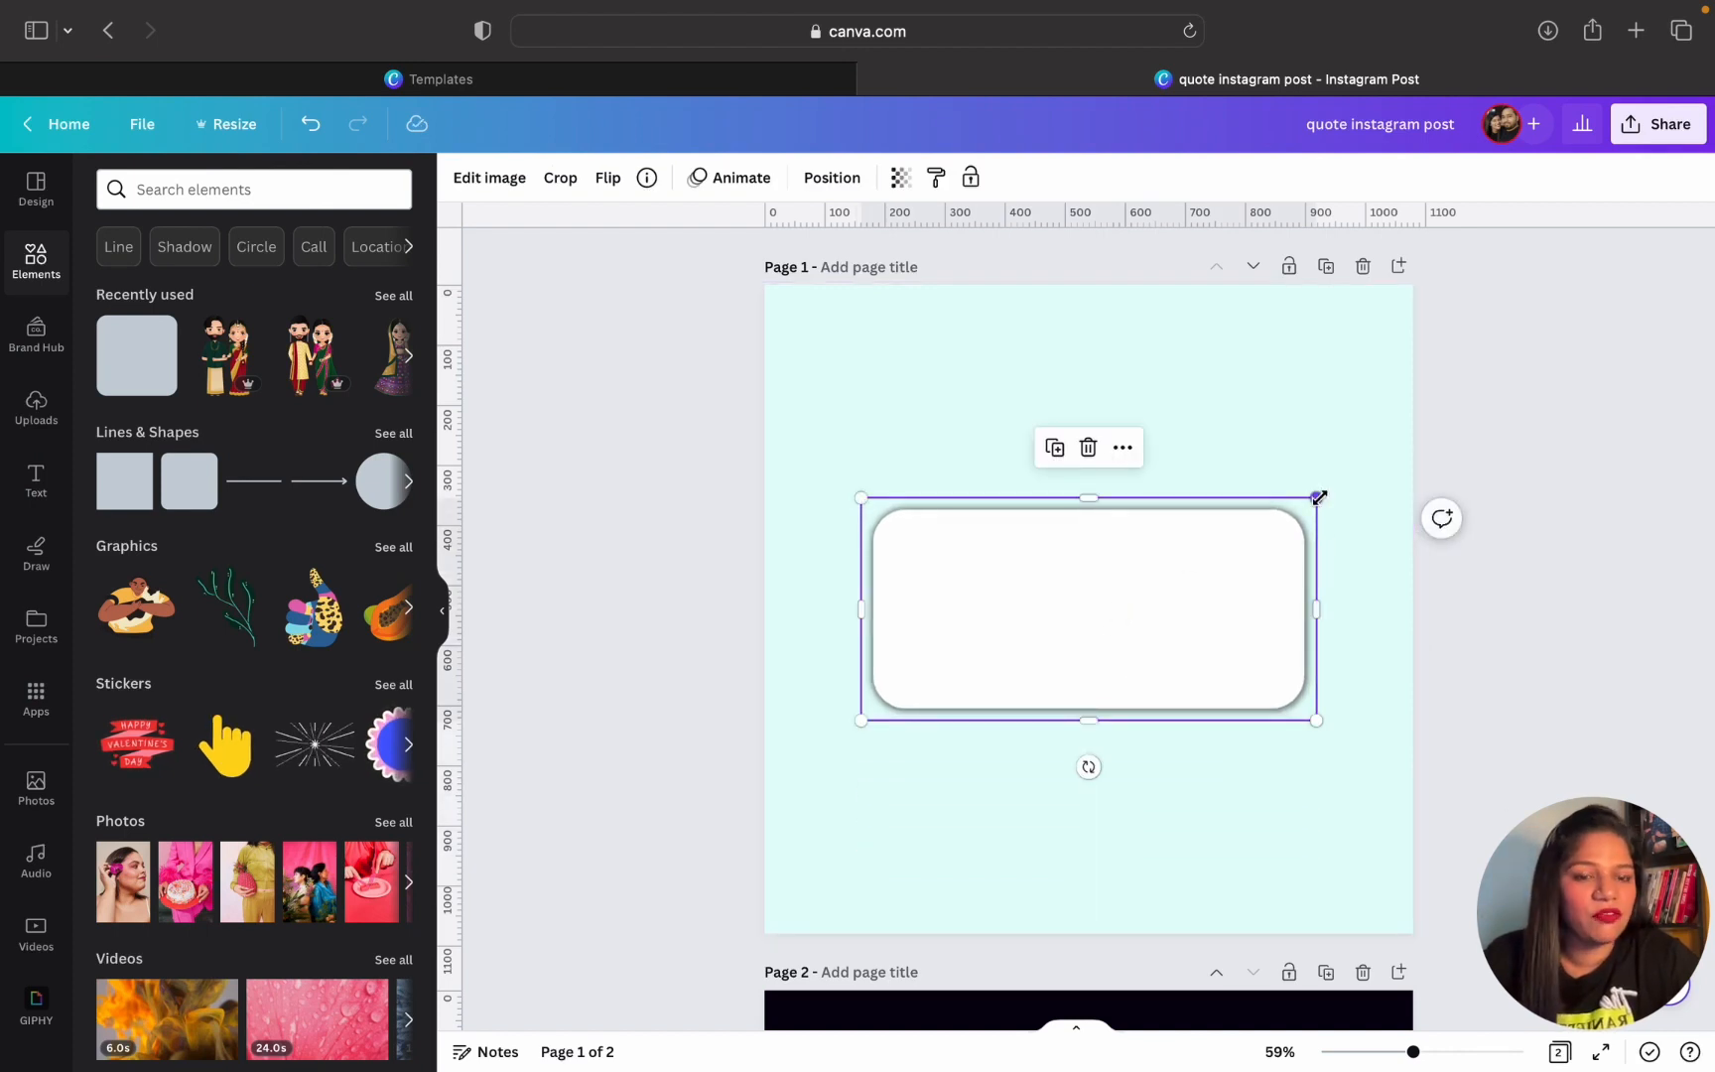
pyautogui.moveTo(1320, 494); pyautogui.dragTo(1344, 487)
pyautogui.moveTo(1196, 612); pyautogui.dragTo(1184, 618)
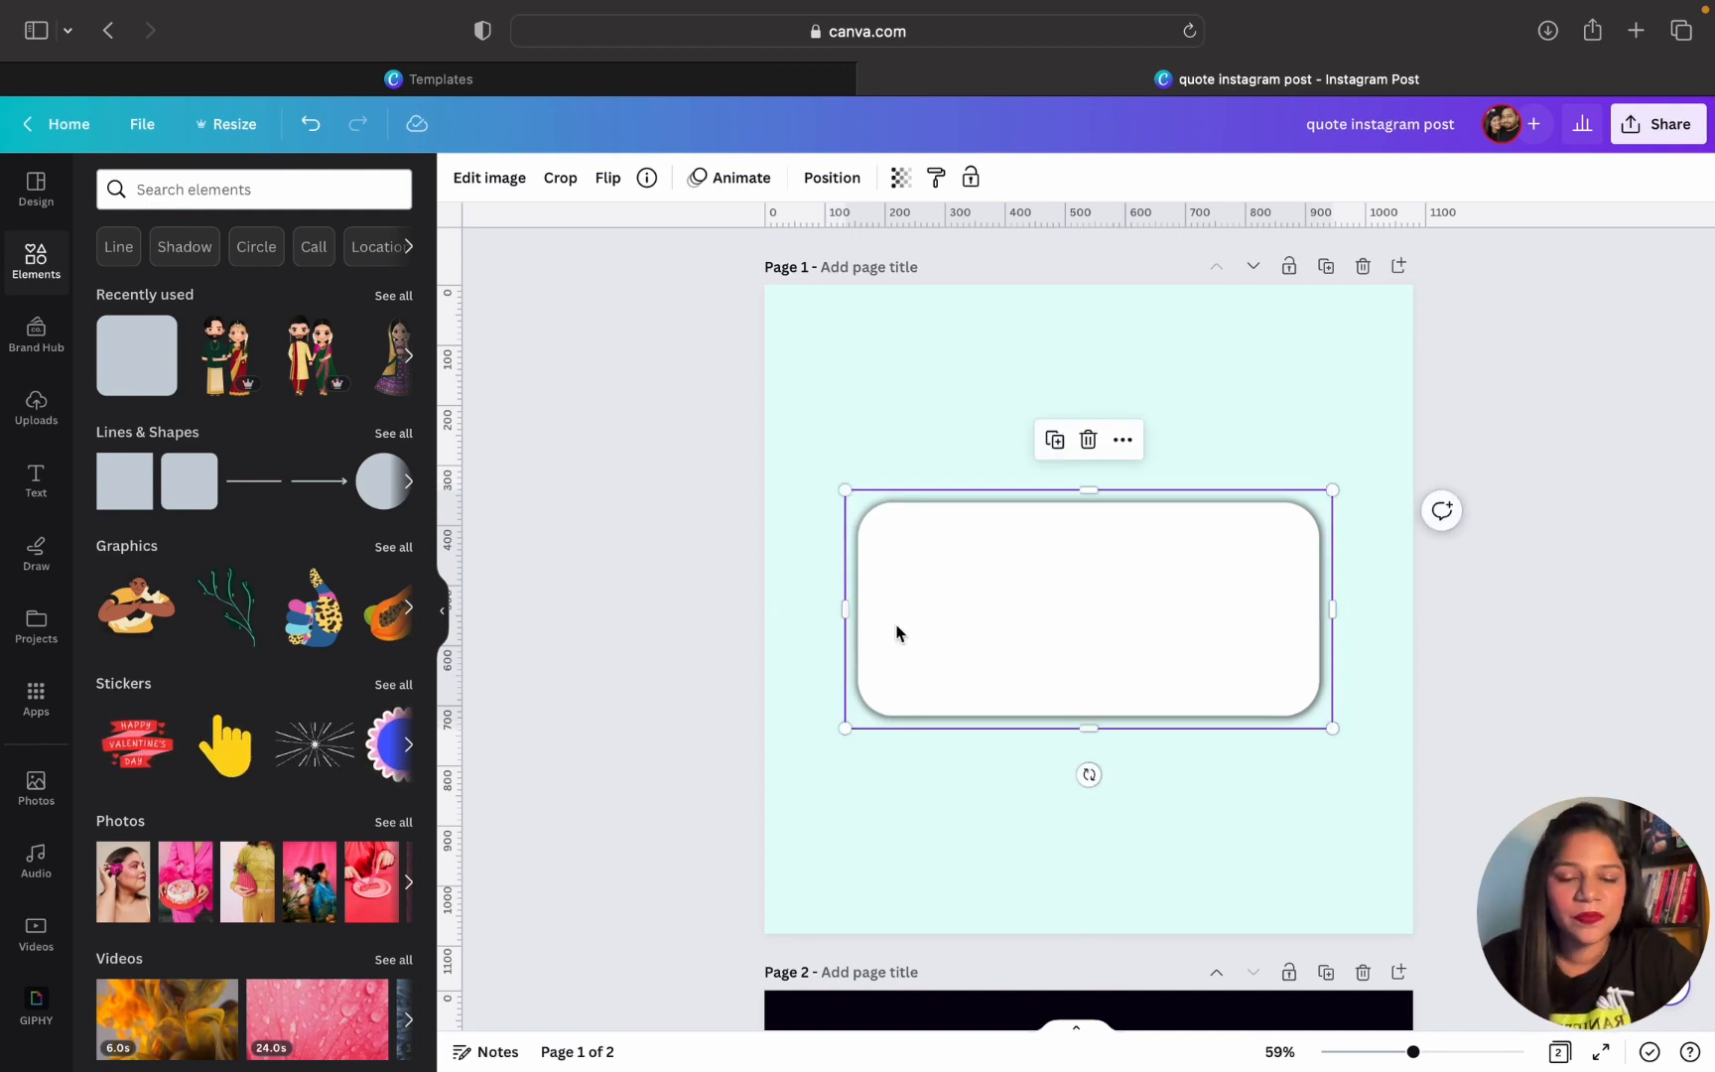
# Add a circle photo frame and shrink it into the card's top-left corner
pyautogui.click(996, 791)
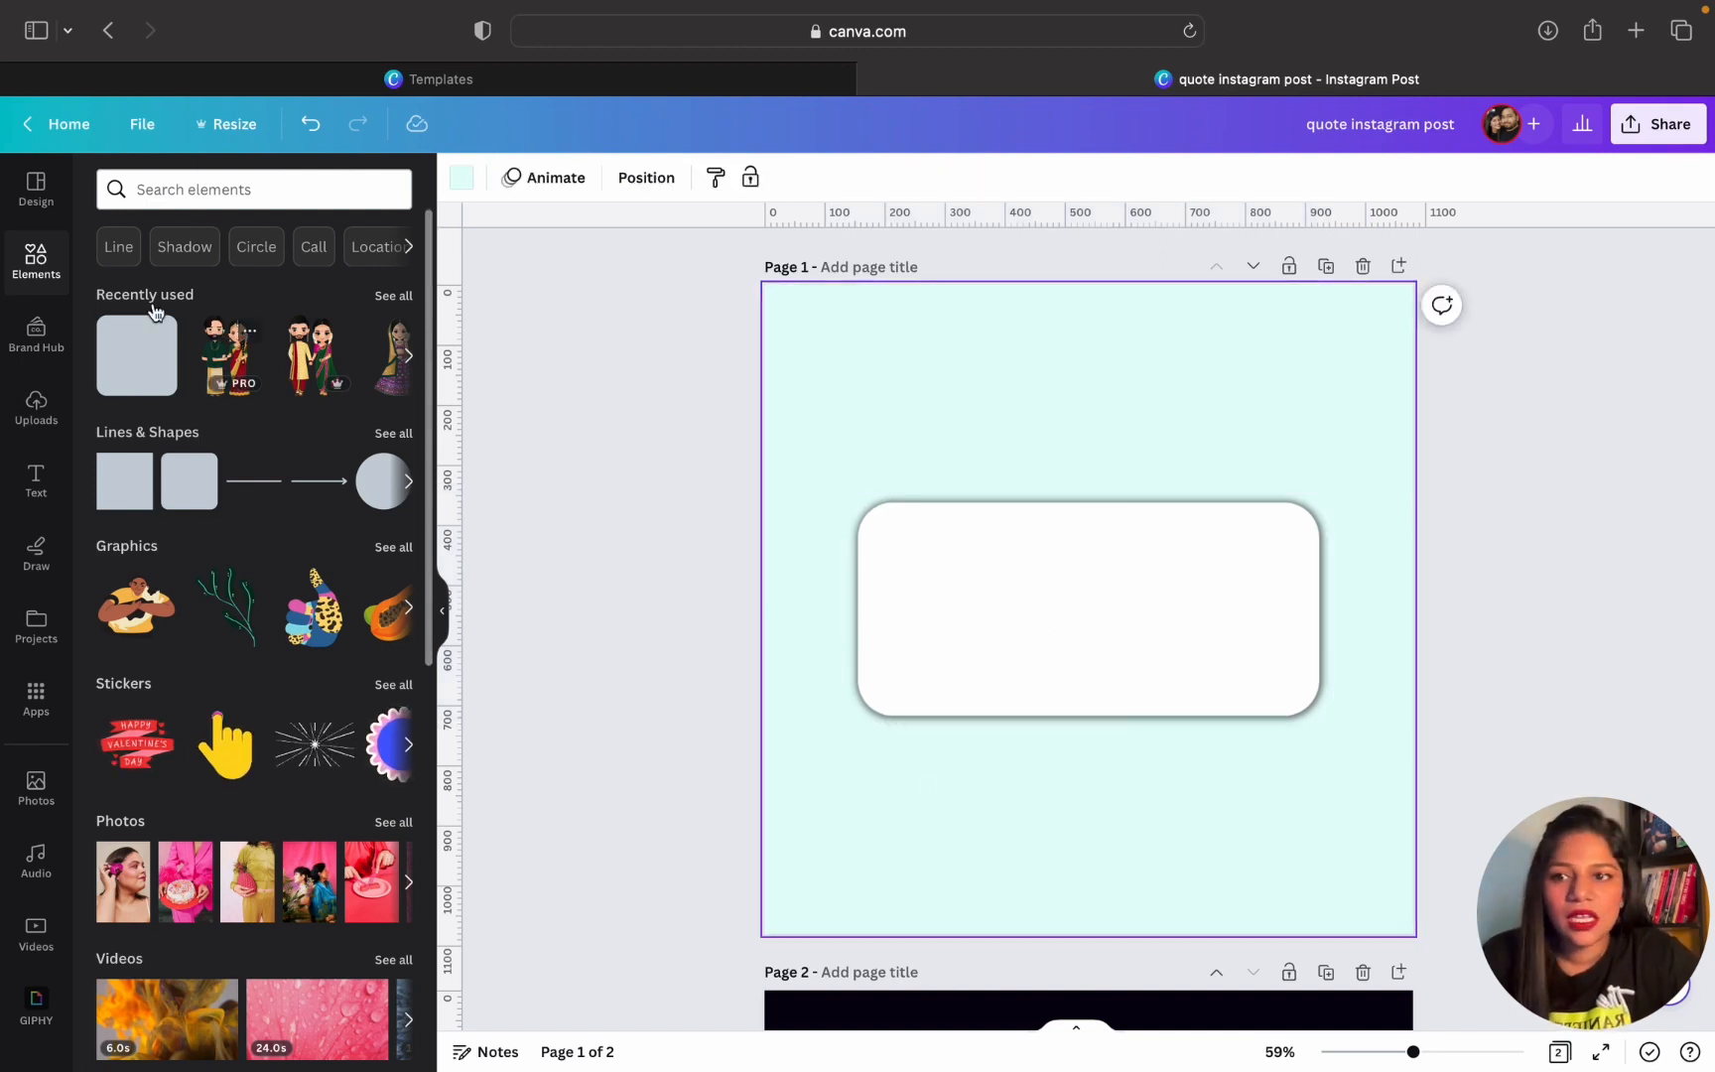
pyautogui.scroll(-3, 211, 679)
pyautogui.scroll(-5, 210, 675)
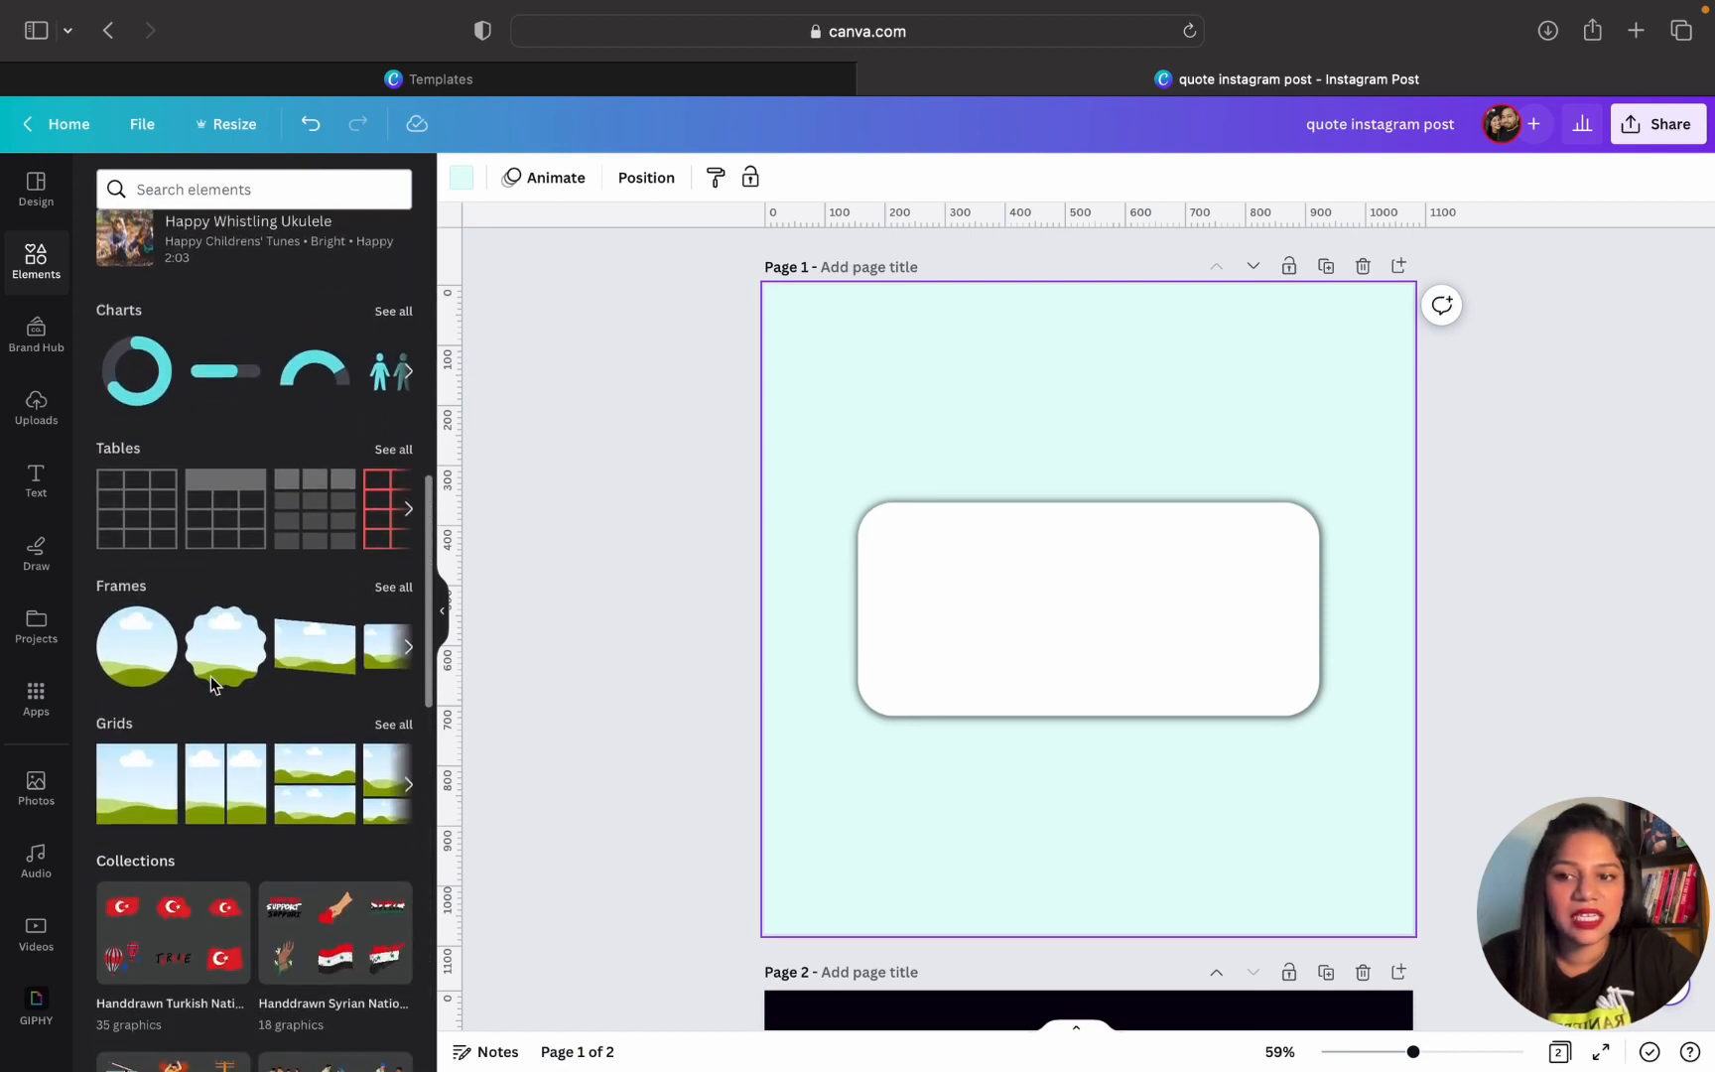
pyautogui.click(132, 652)
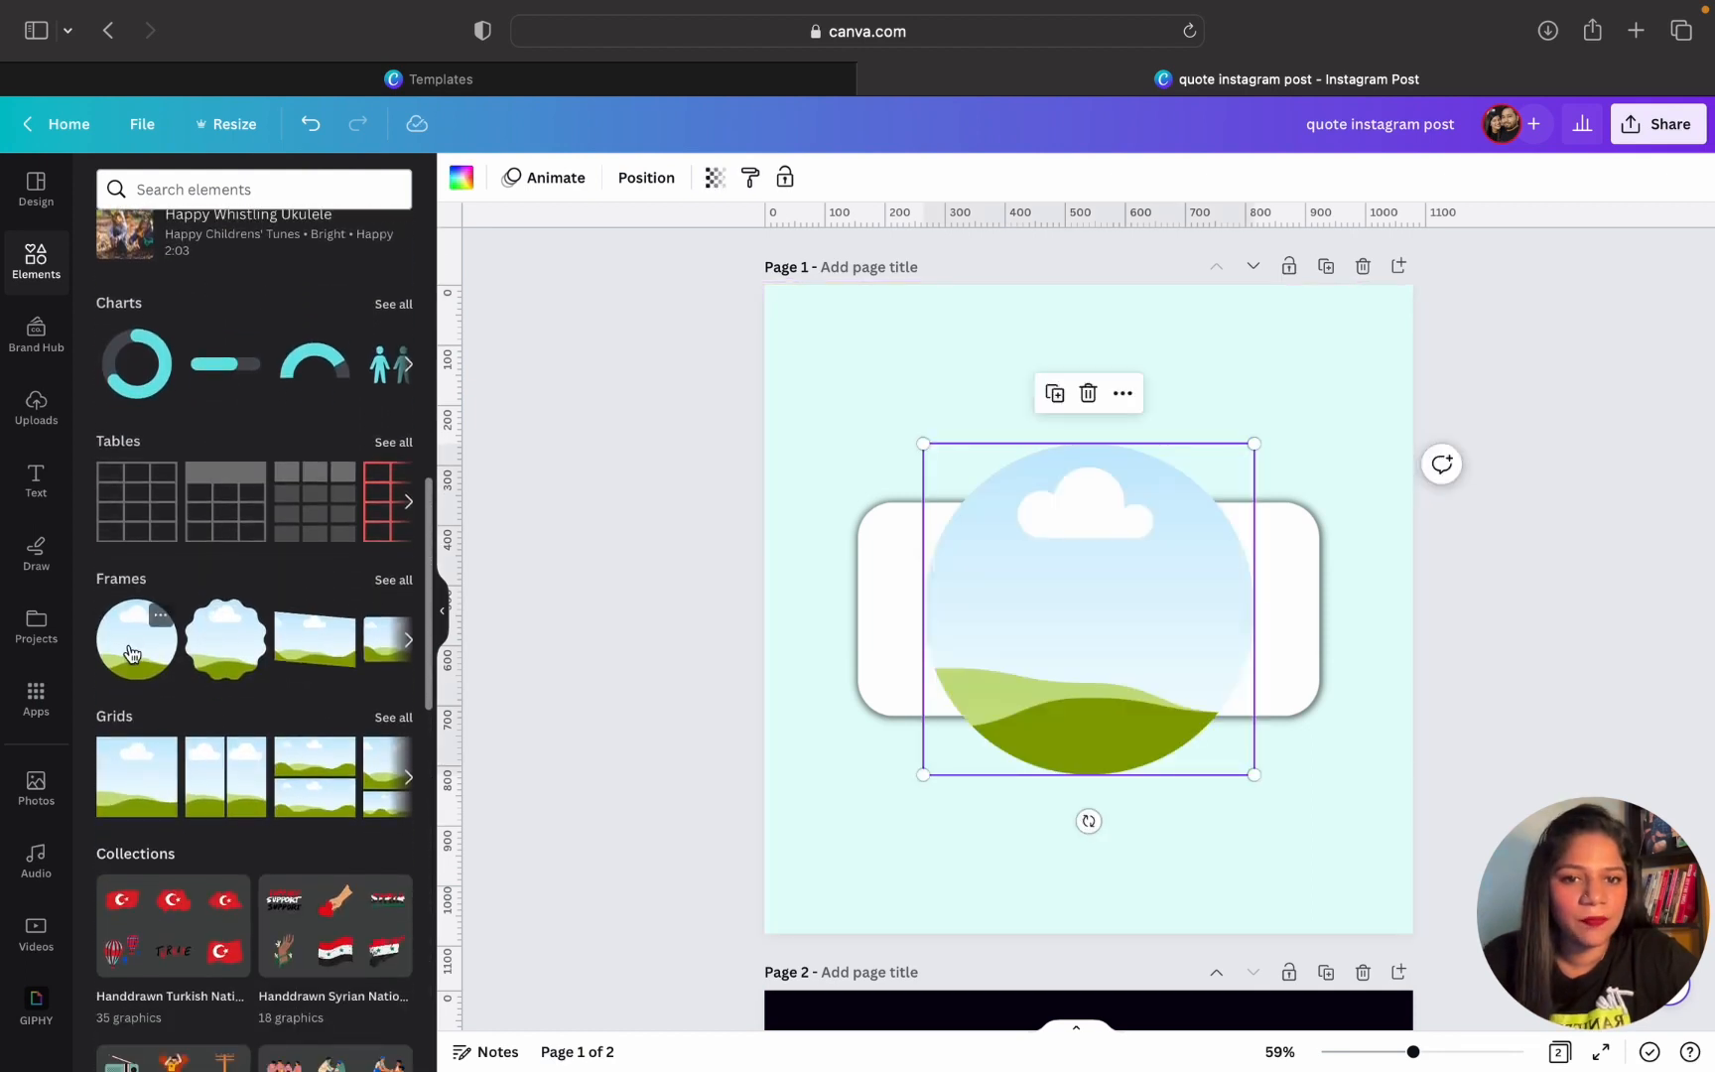
pyautogui.moveTo(1255, 776); pyautogui.dragTo(1045, 566)
pyautogui.moveTo(1047, 444); pyautogui.dragTo(908, 571)
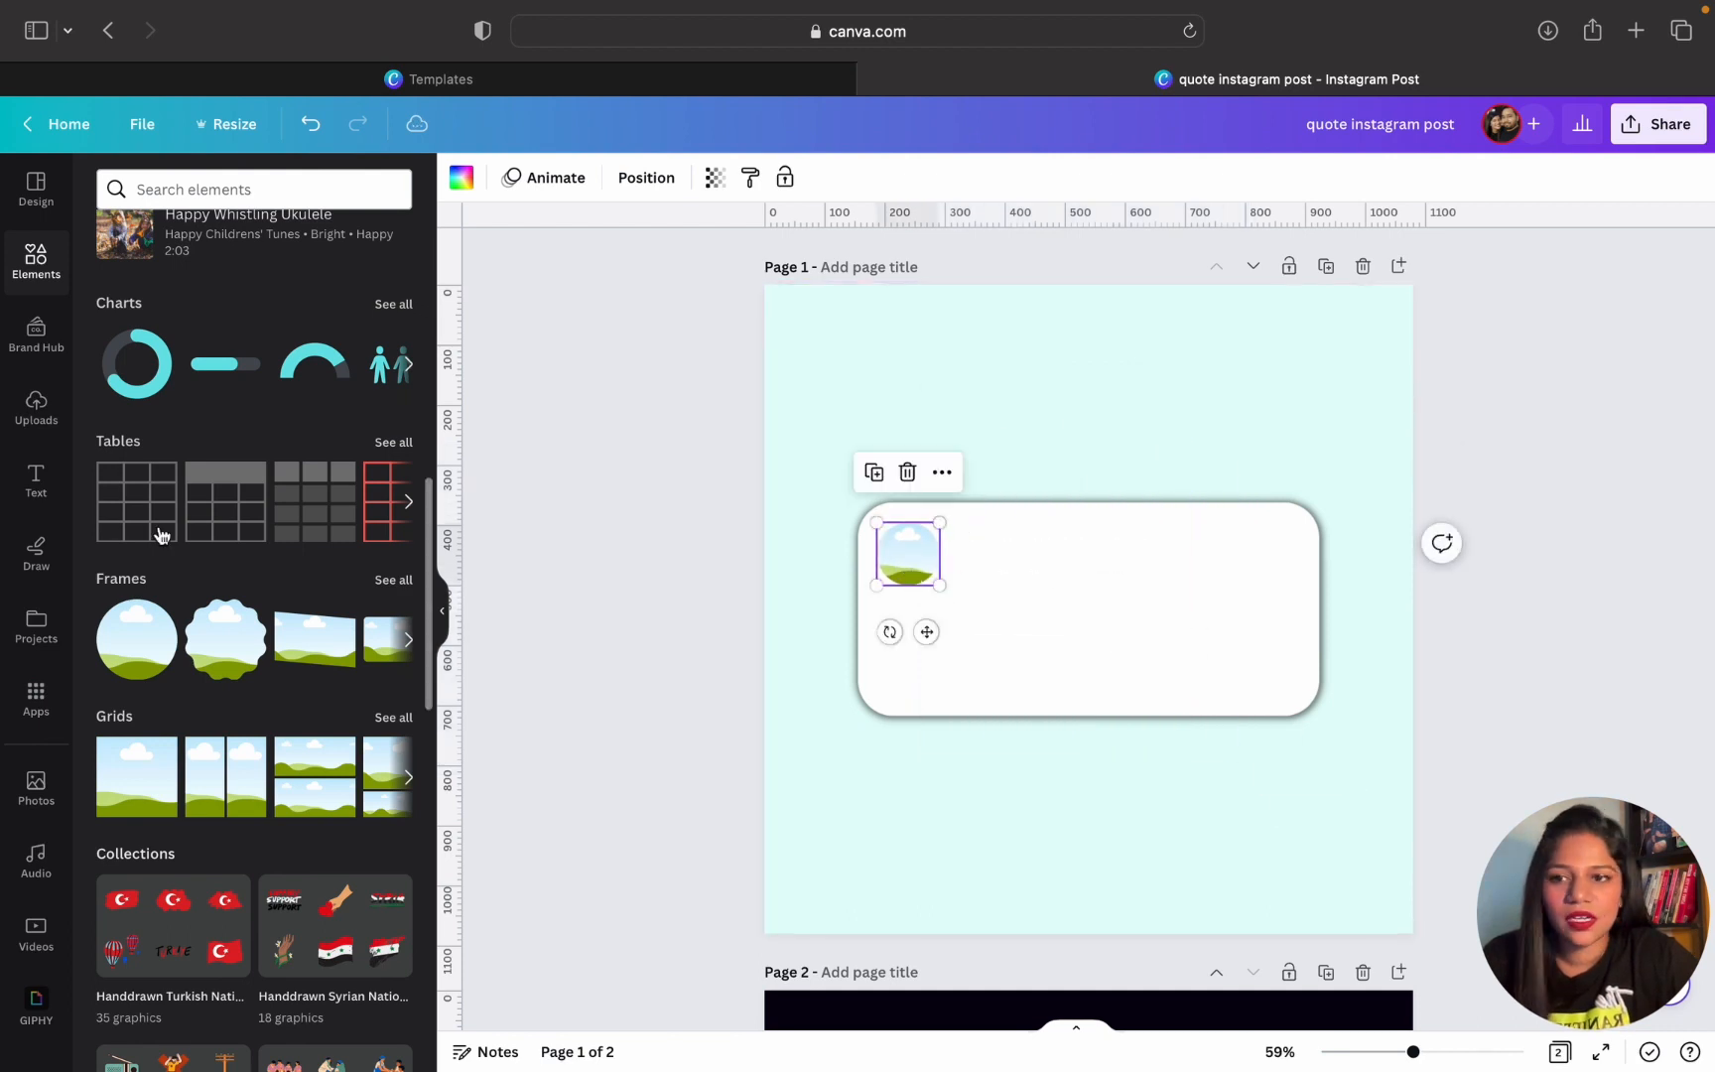
# Upload the photo 1.jpg from the computer's Important folder
pyautogui.click(28, 415)
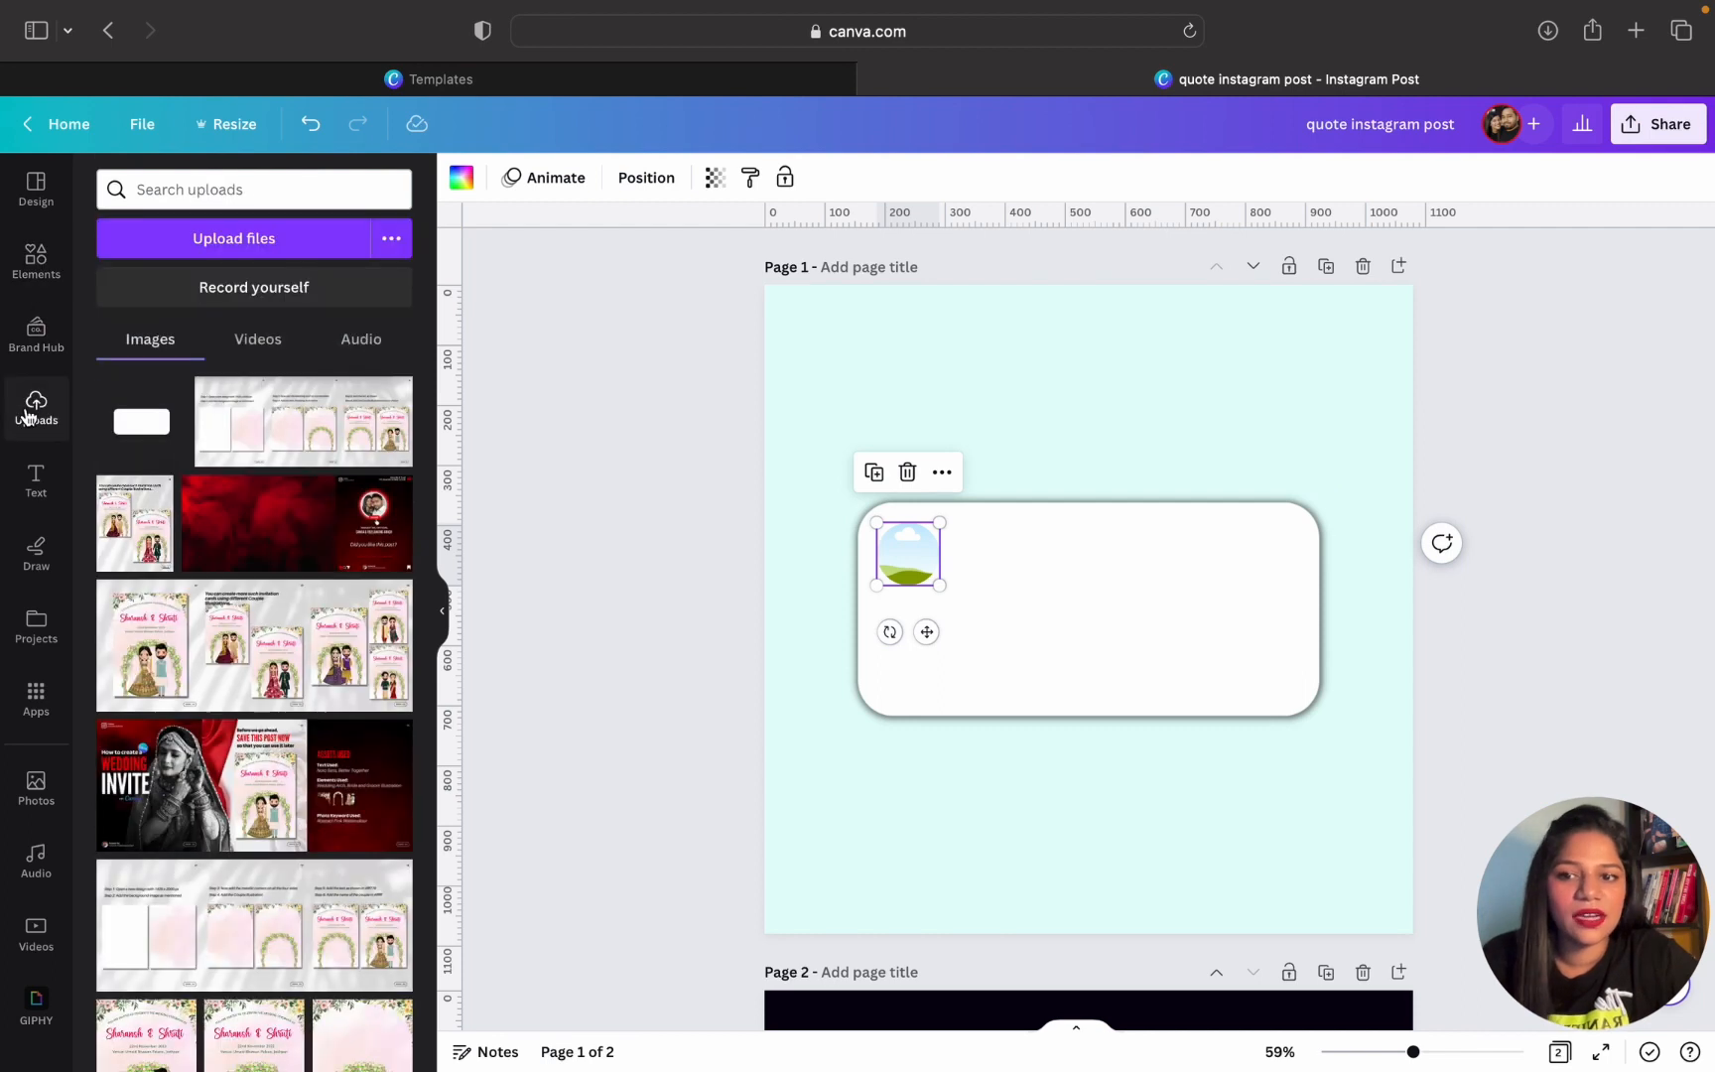
pyautogui.click(210, 257)
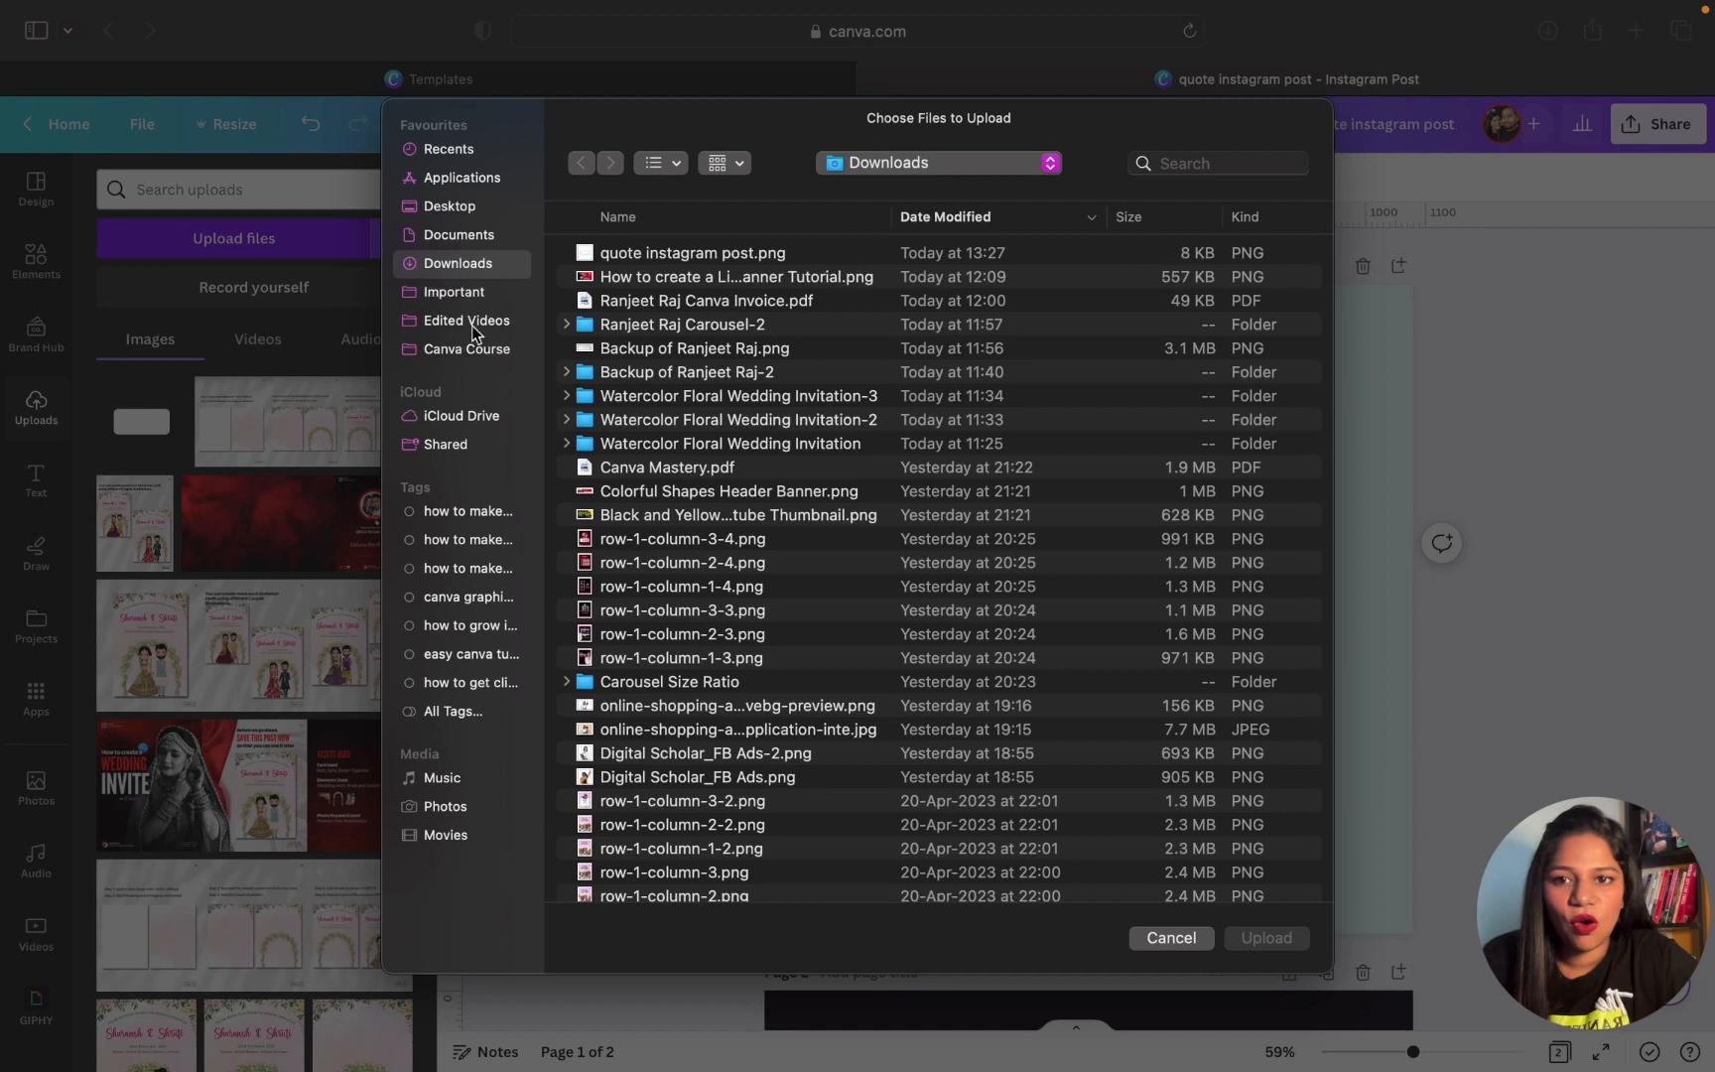
pyautogui.click(451, 290)
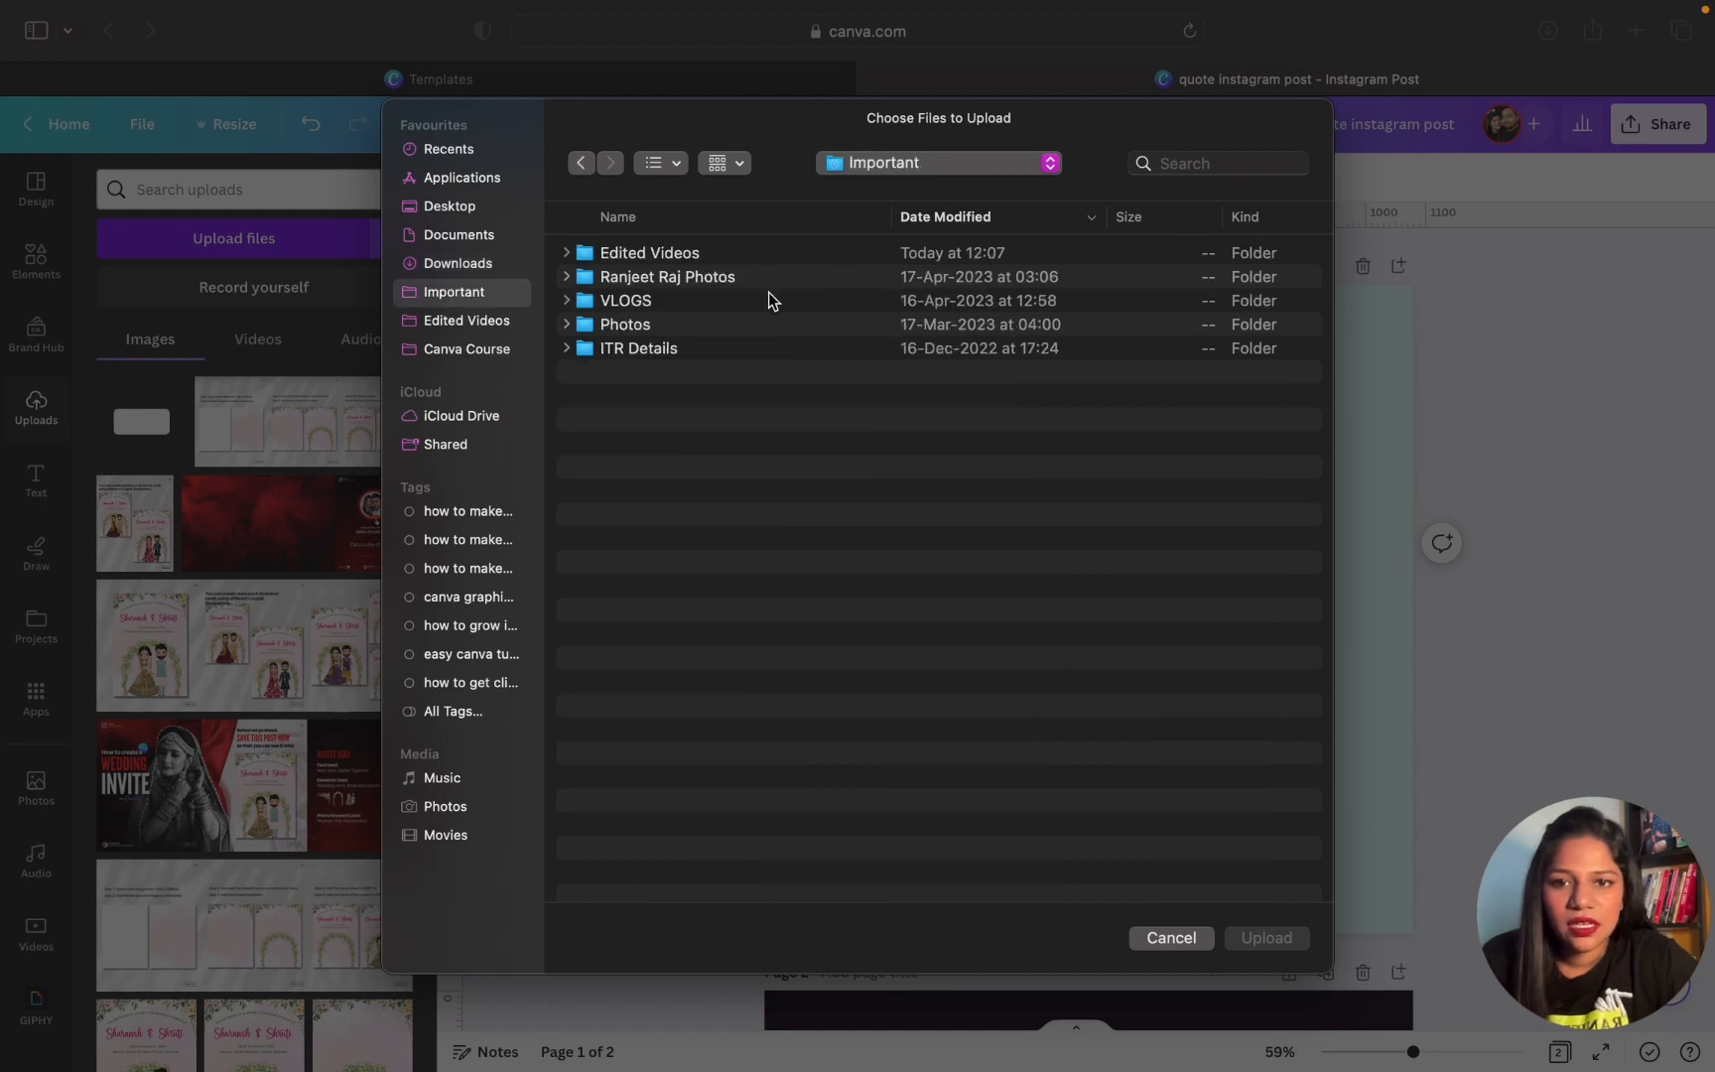
pyautogui.doubleClick(704, 279)
pyautogui.click(675, 167)
pyautogui.click(677, 261)
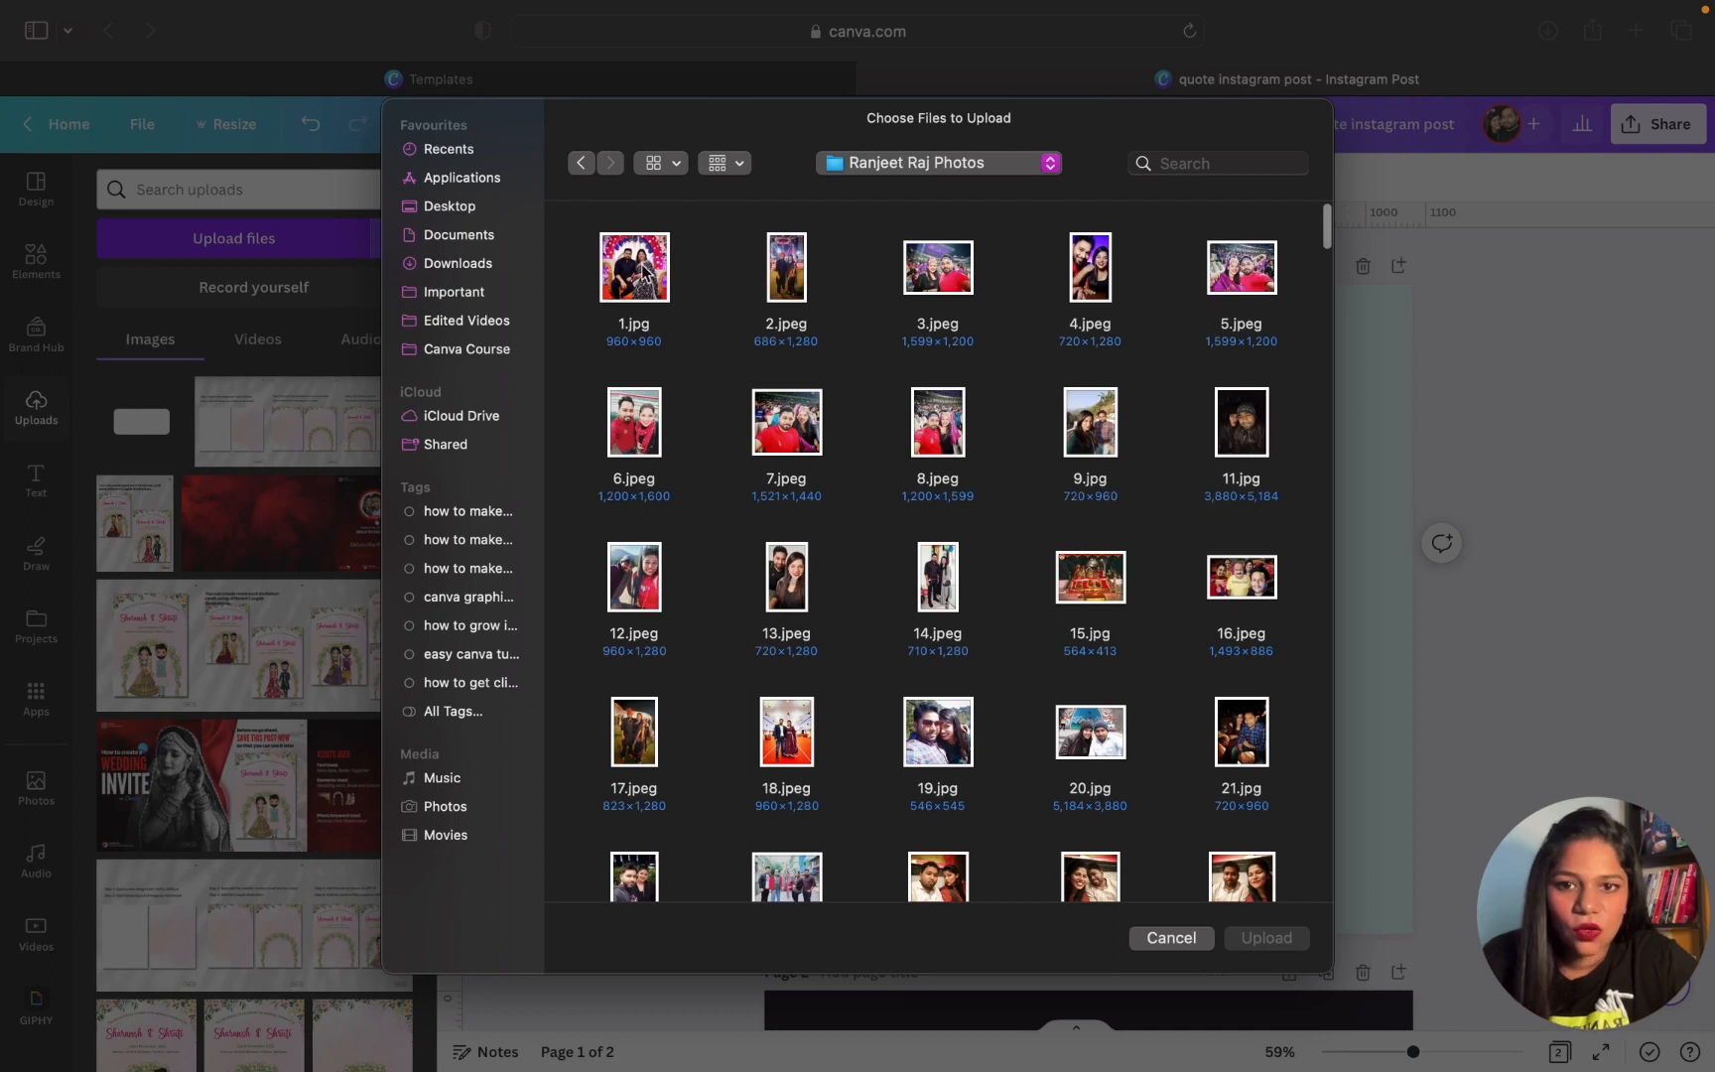
pyautogui.click(643, 269)
pyautogui.doubleClick(642, 264)
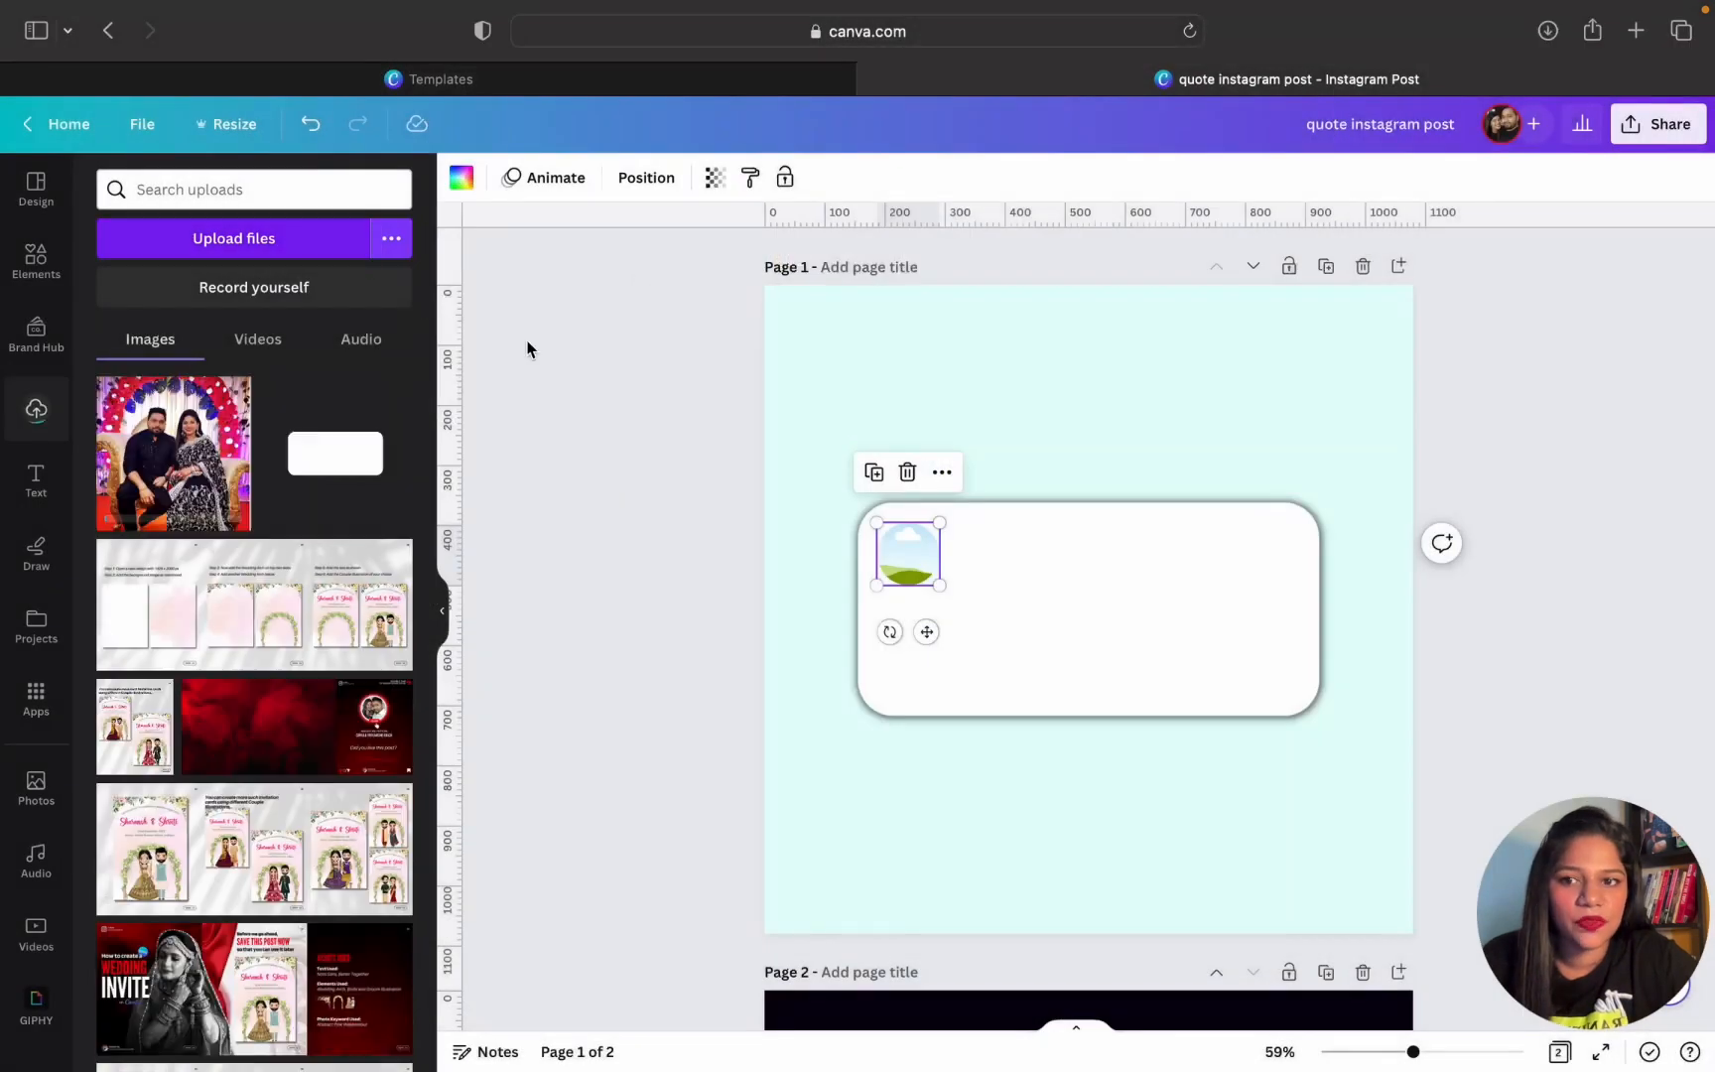
# Drop the uploaded couple photo into the circle frame and adjust its position within the crop
pyautogui.moveTo(179, 467); pyautogui.dragTo(905, 631)
pyautogui.doubleClick(899, 566)
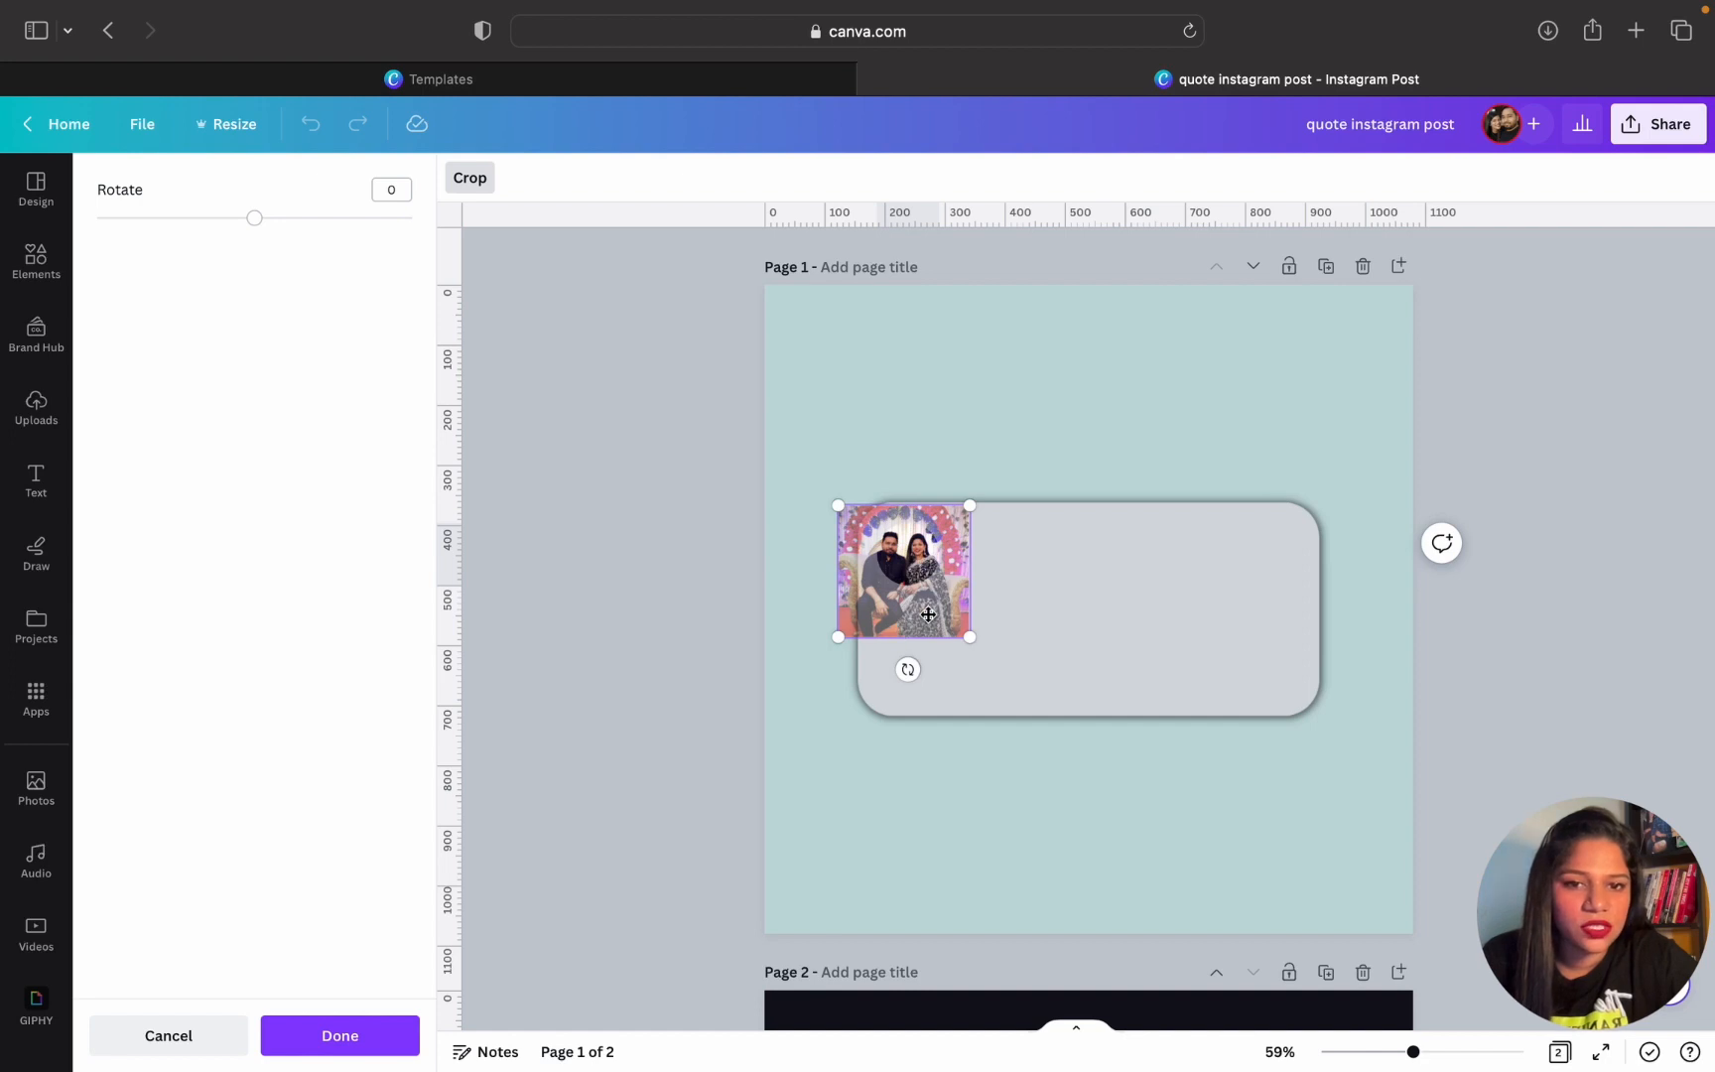
pyautogui.click(576, 722)
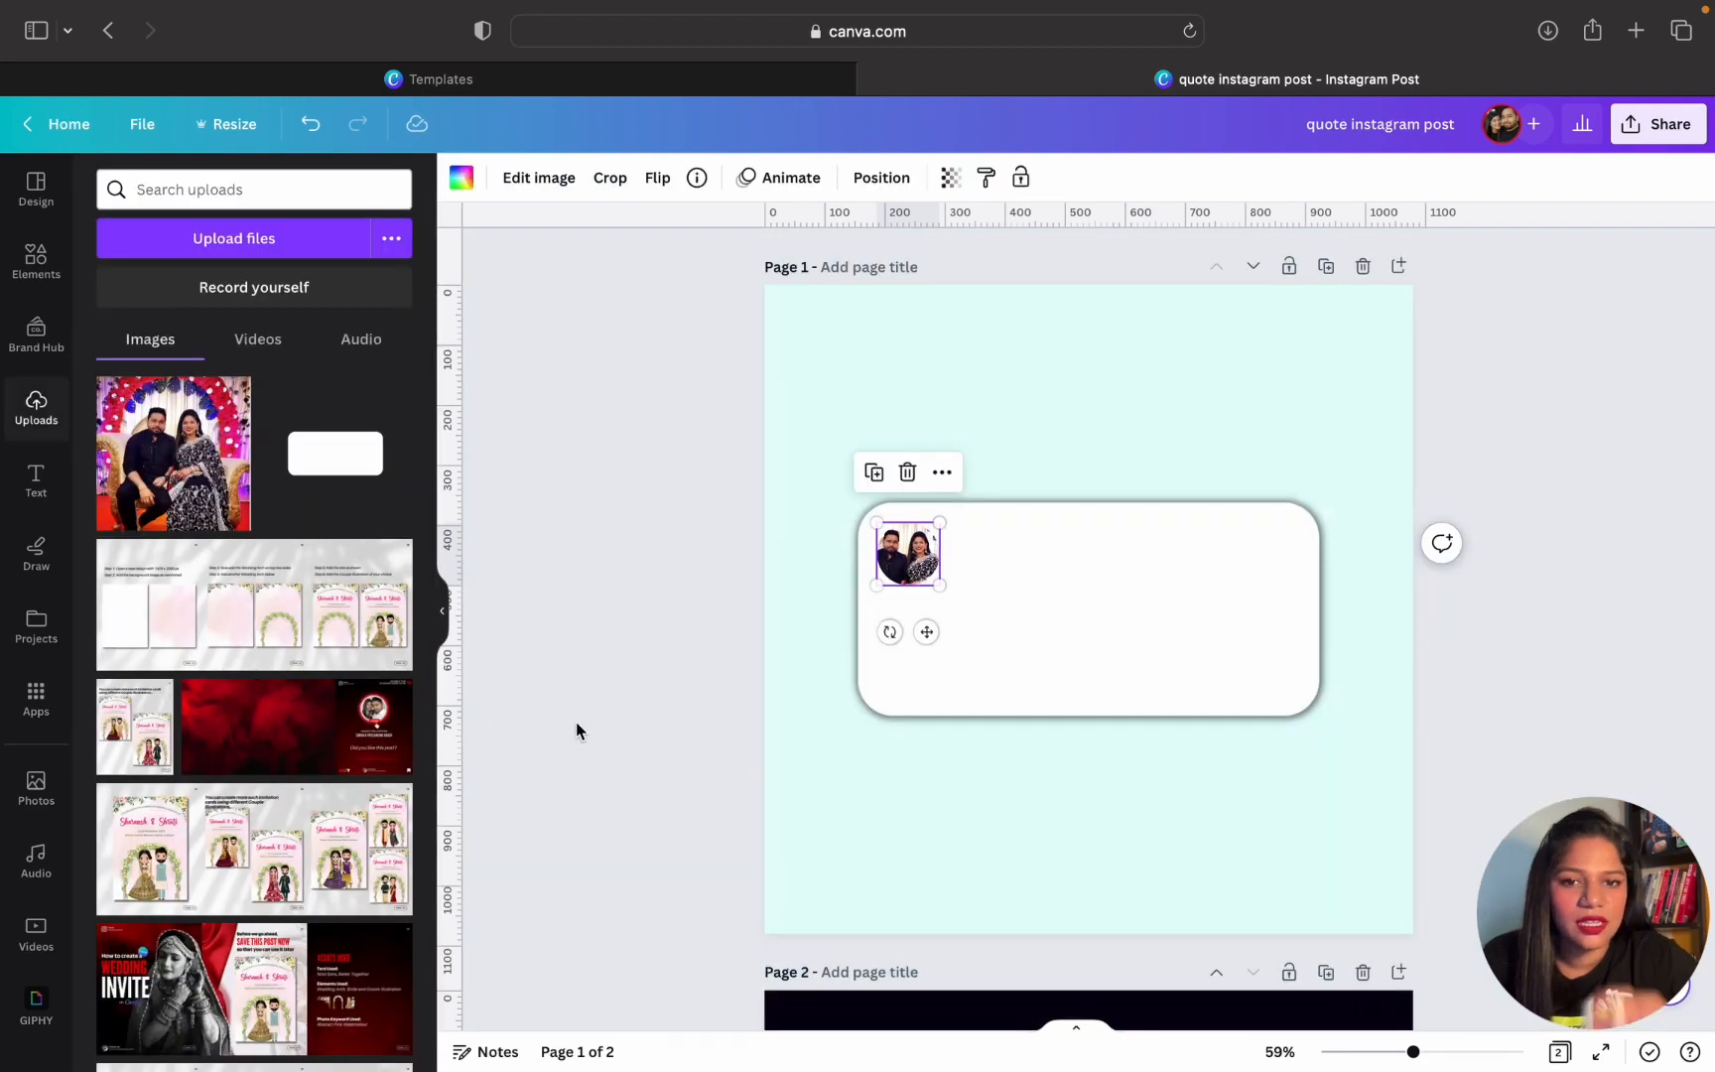
pyautogui.doubleClick(893, 561)
pyautogui.moveTo(906, 563); pyautogui.dragTo(911, 563)
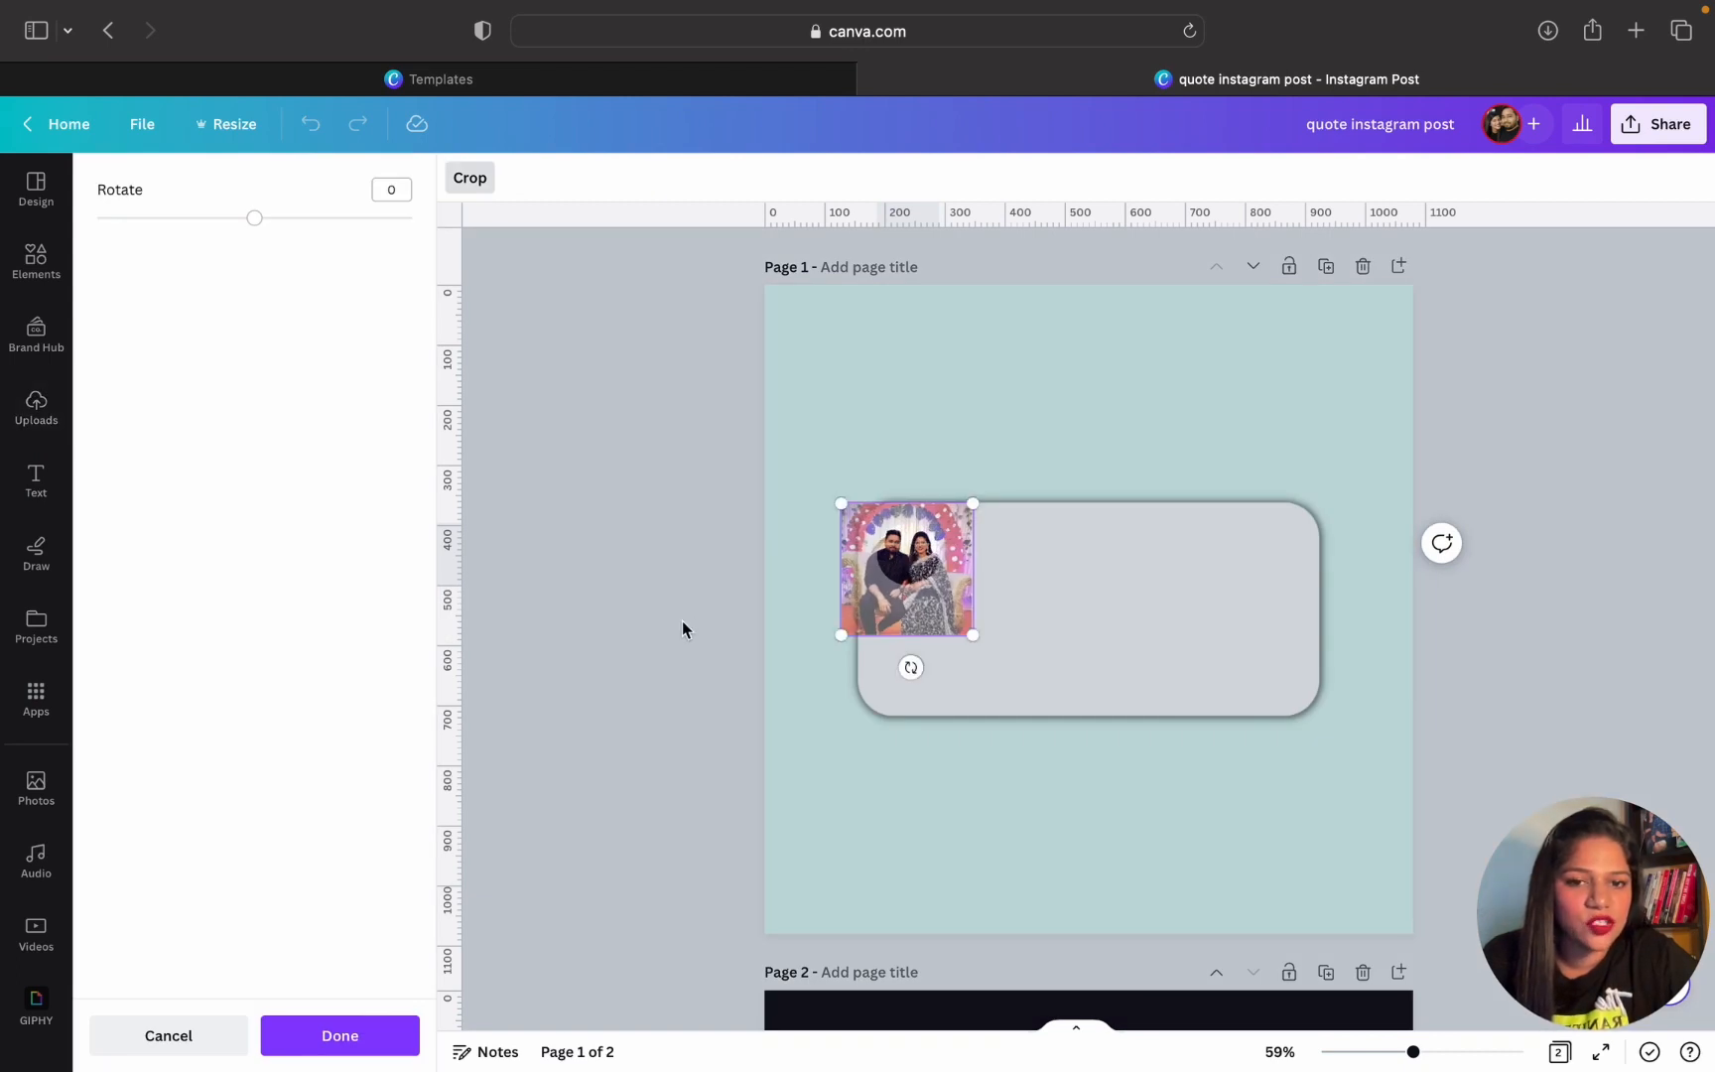
pyautogui.click(681, 622)
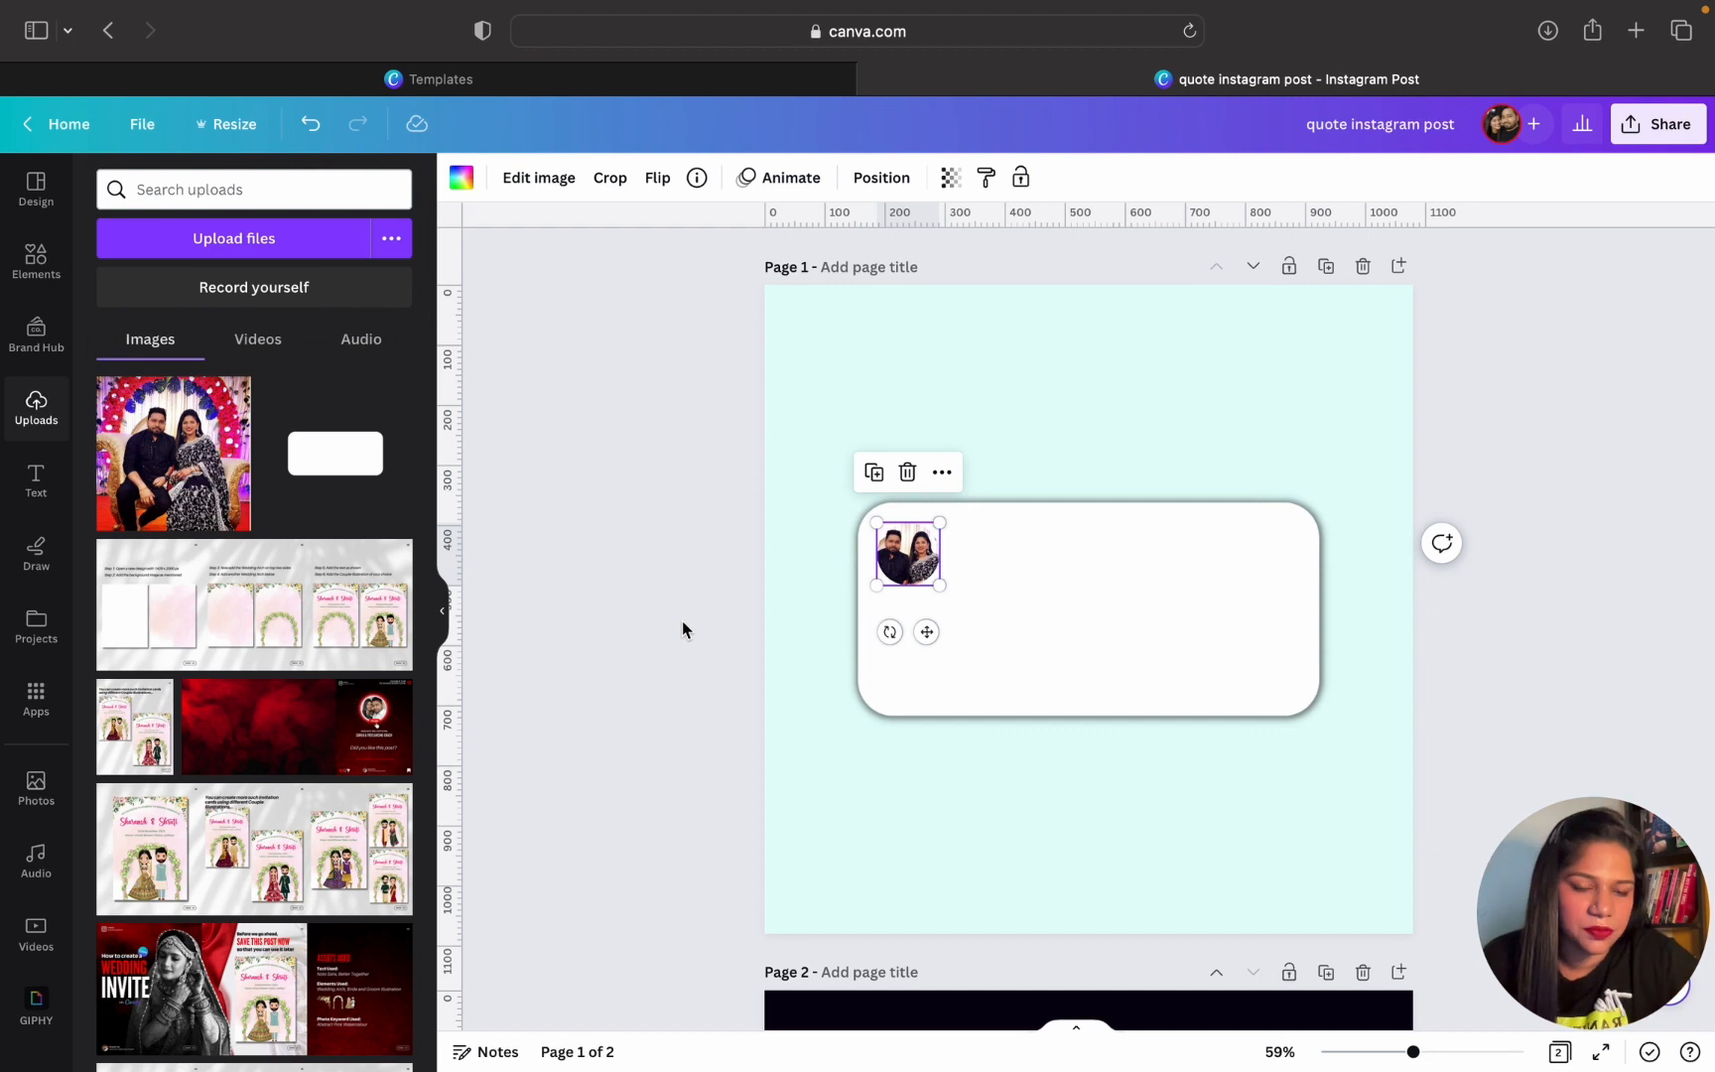
pyautogui.click(548, 587)
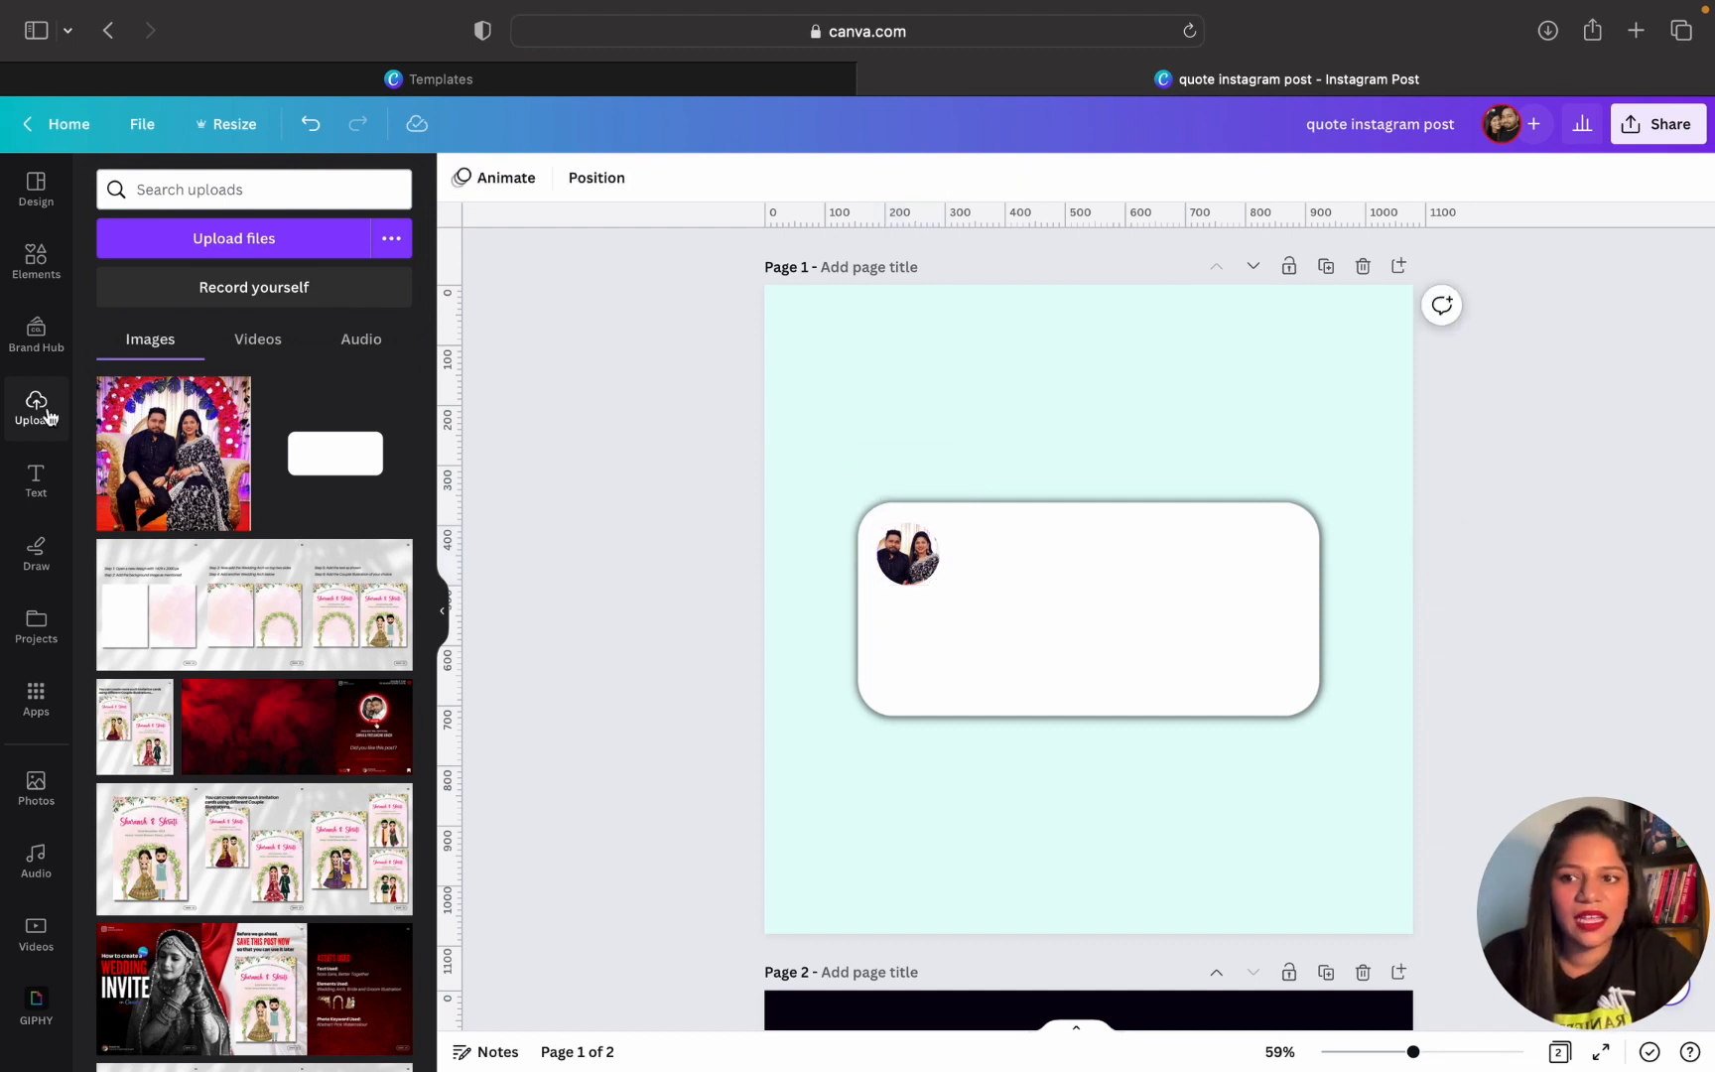
# Add a heading with the channel name, correcting the lowercase r to a capital R
pyautogui.click(36, 481)
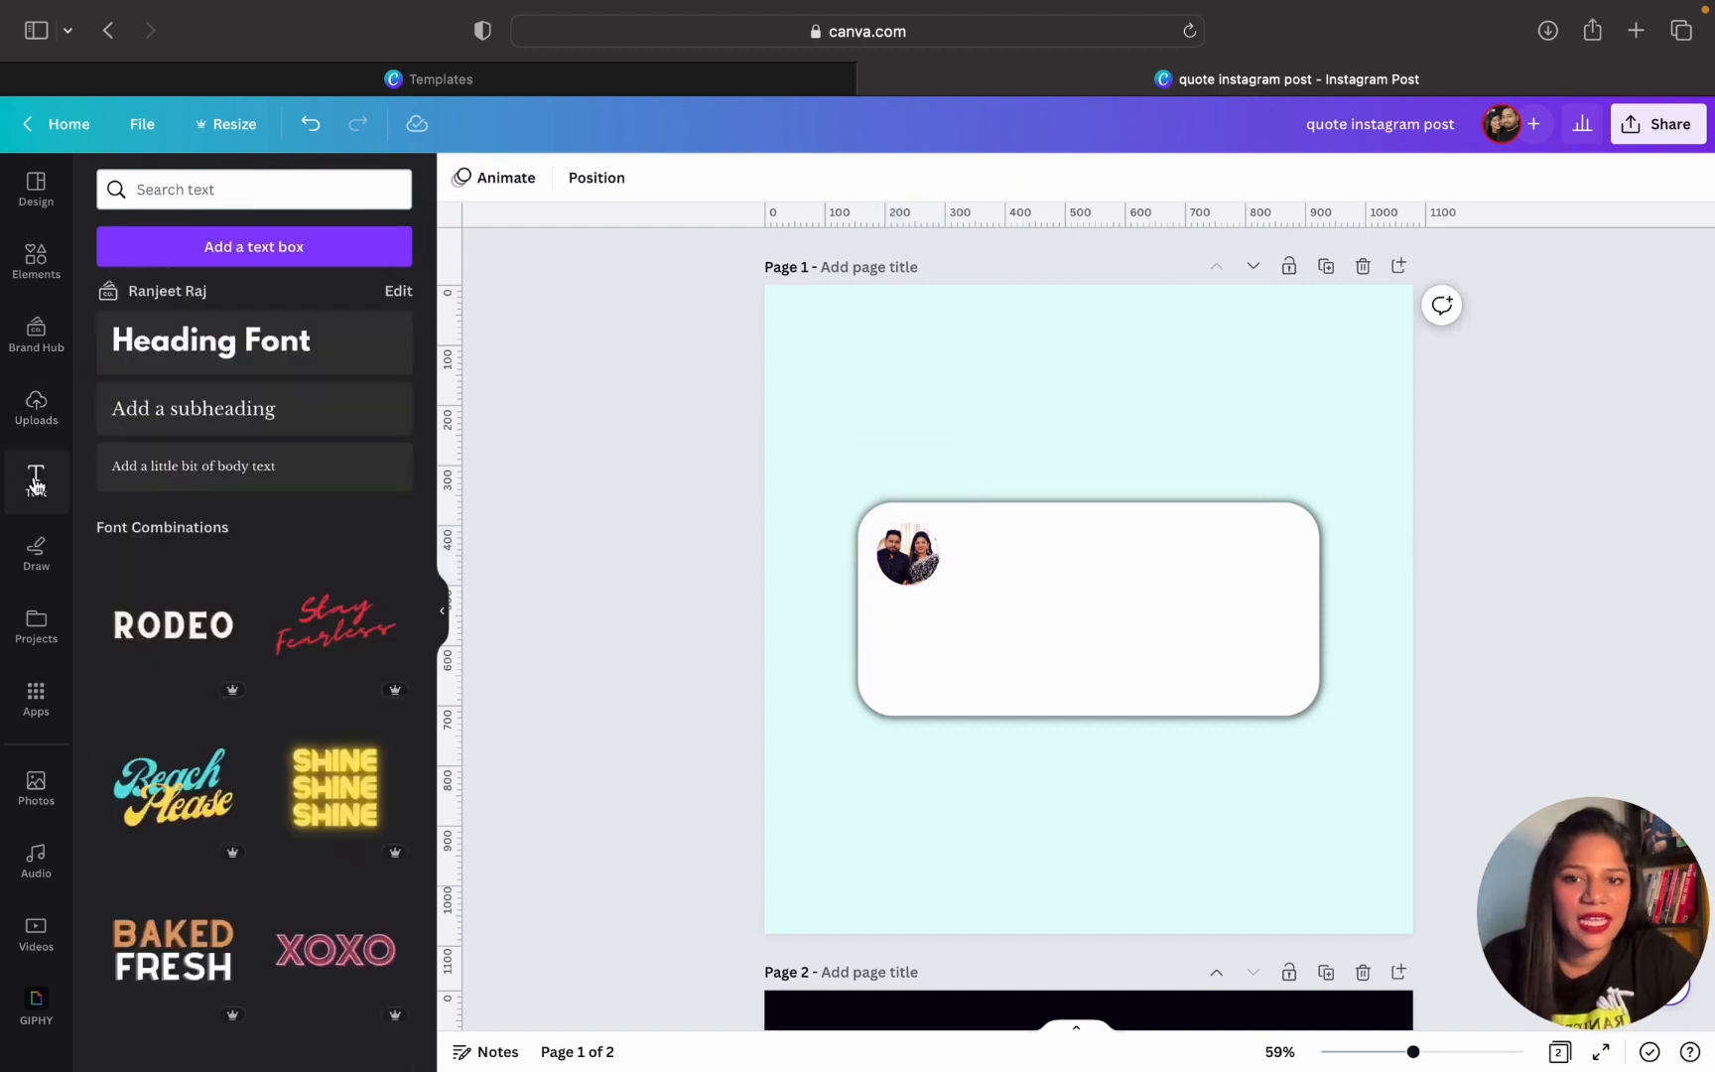
pyautogui.click(198, 342)
pyautogui.write('Ra')
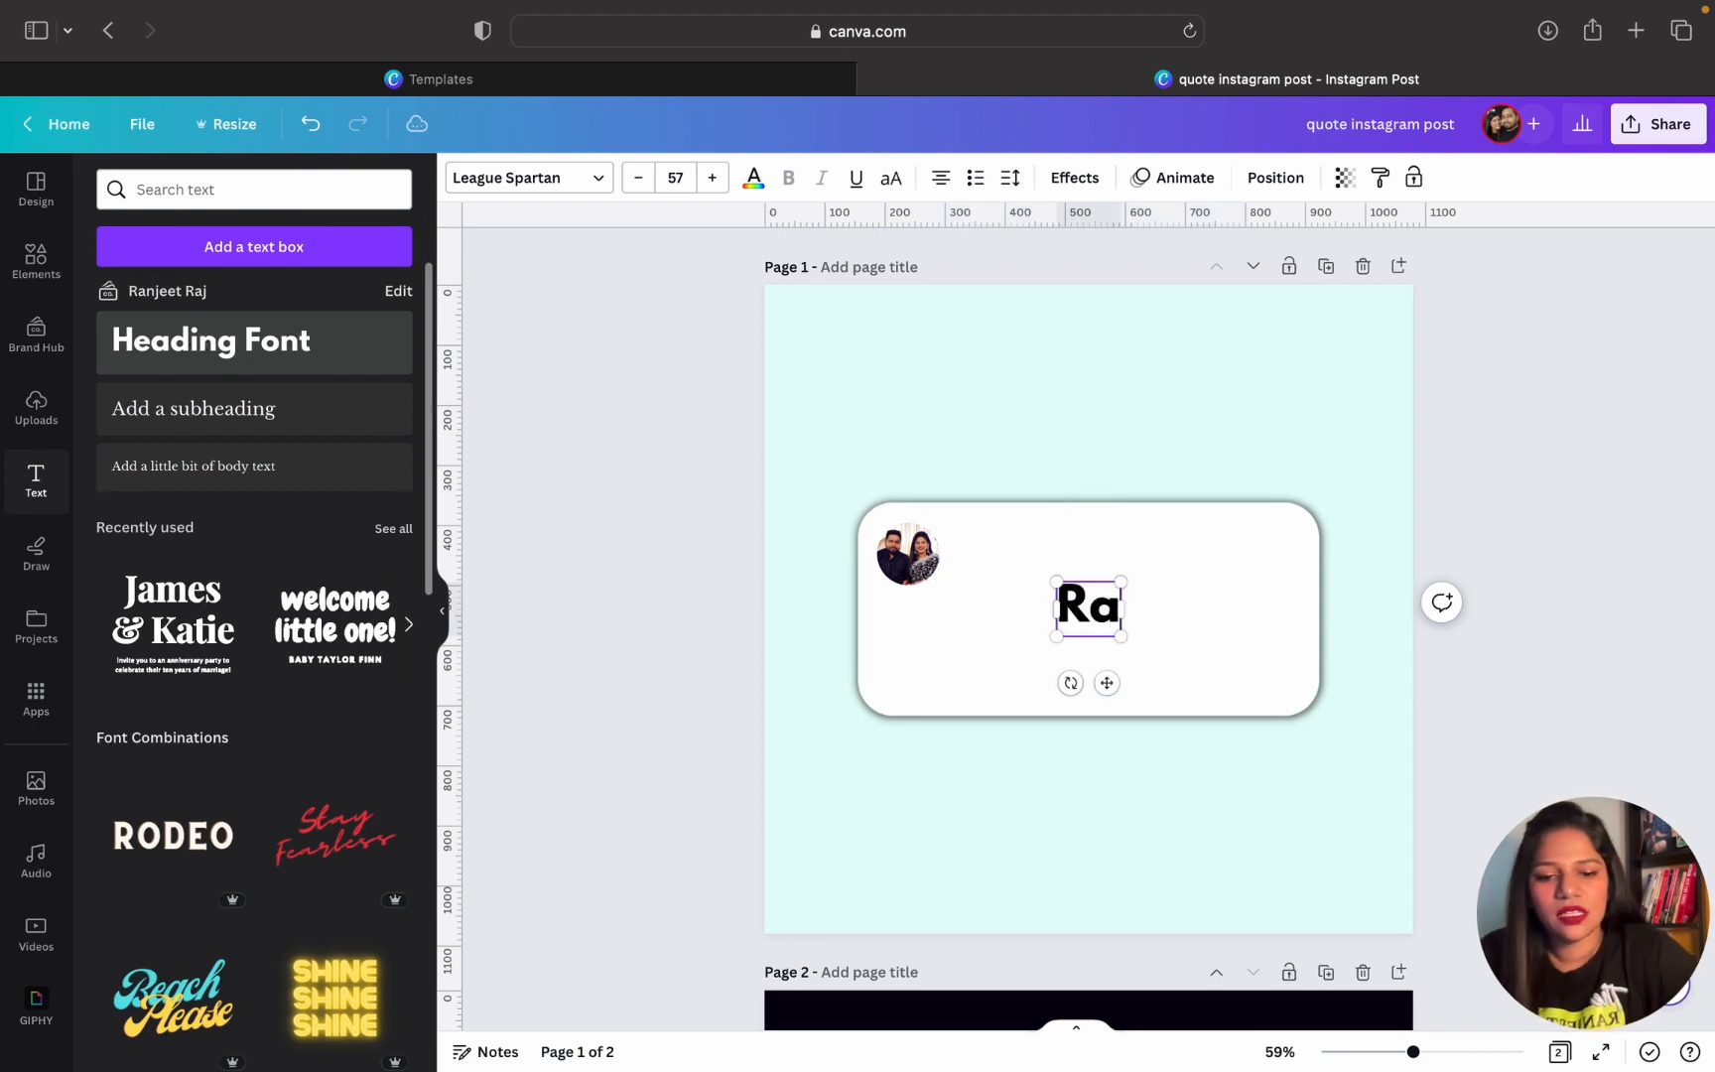
pyautogui.write('njeet ra')
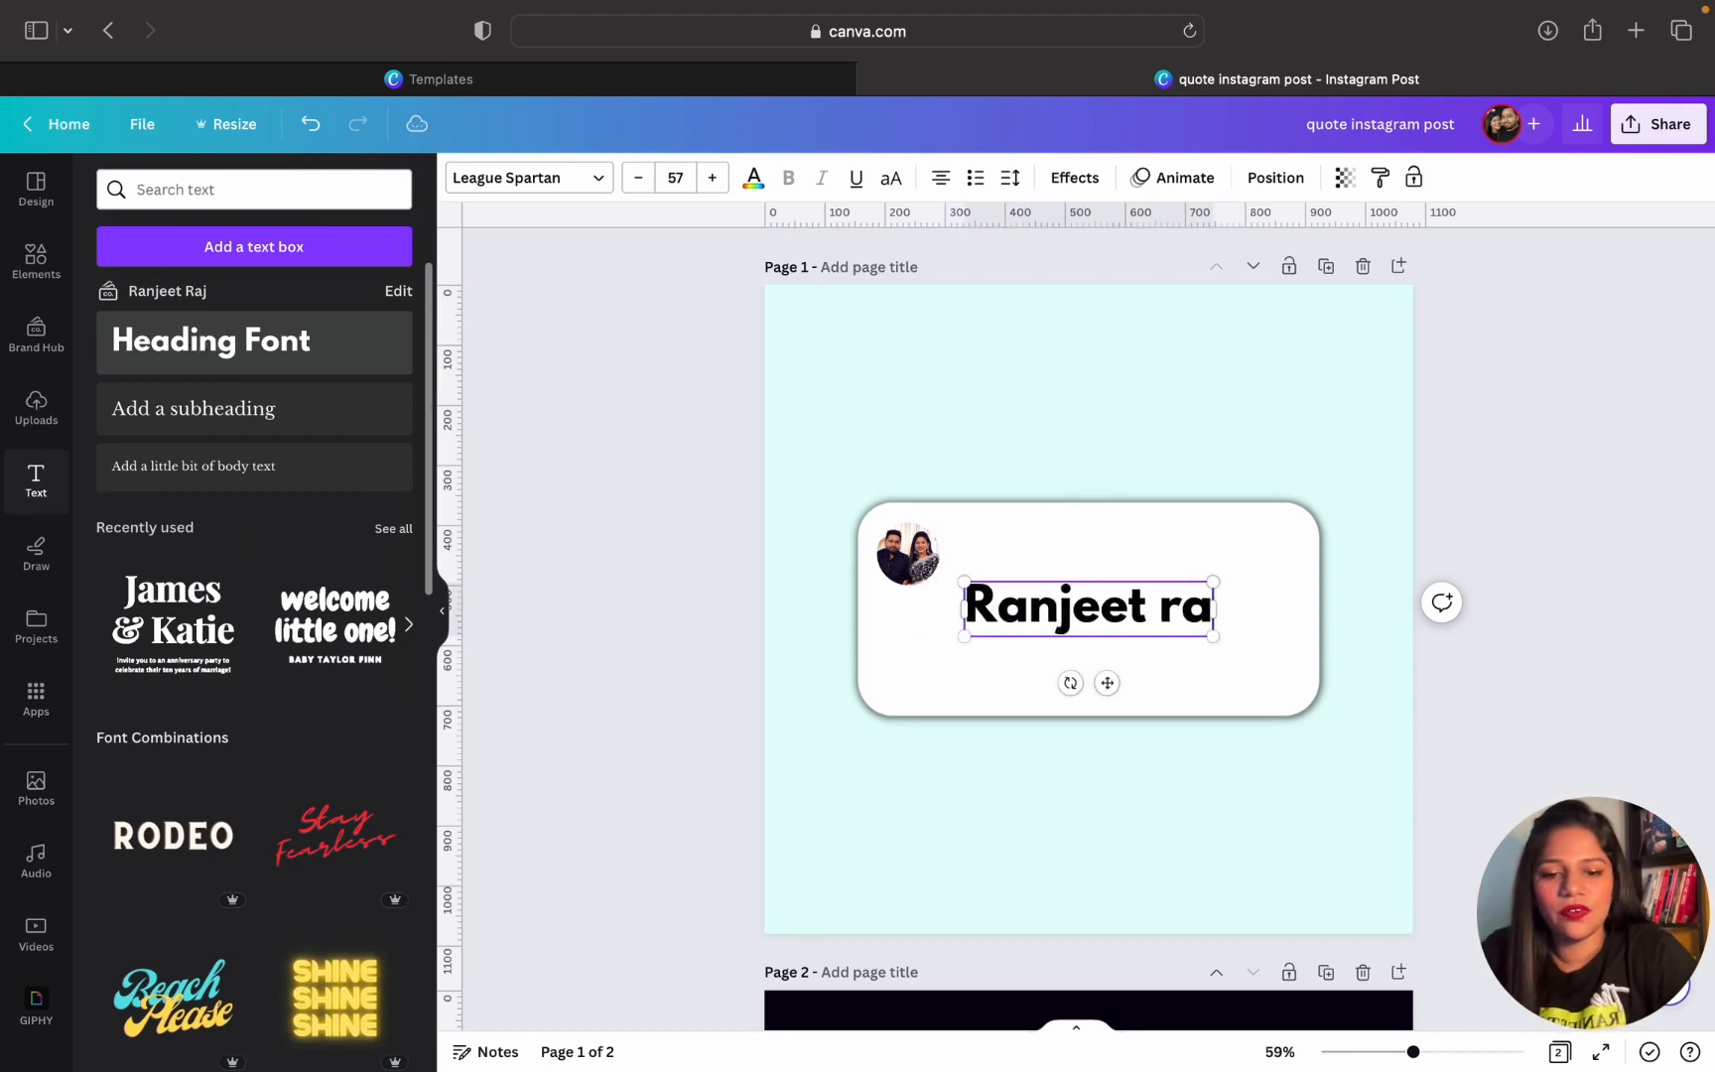
pyautogui.write('j Official')
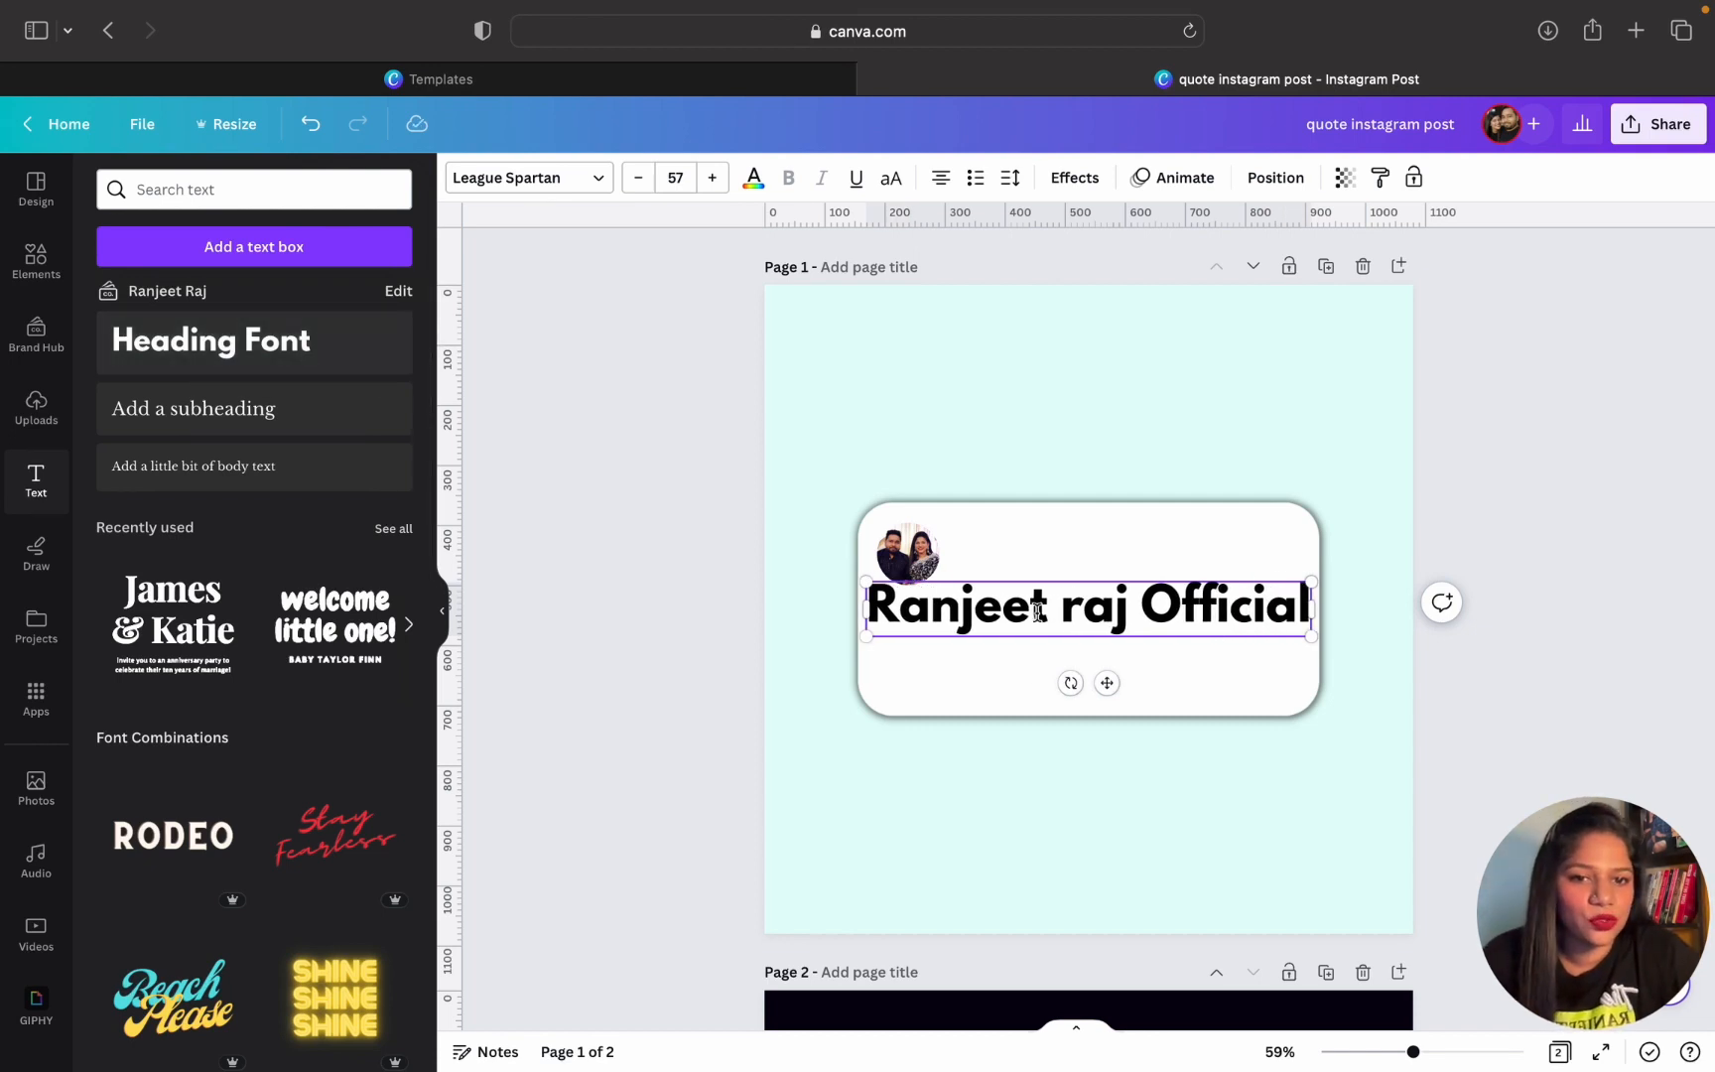
pyautogui.click(1090, 607)
pyautogui.press('BackSpace')
pyautogui.write('R')
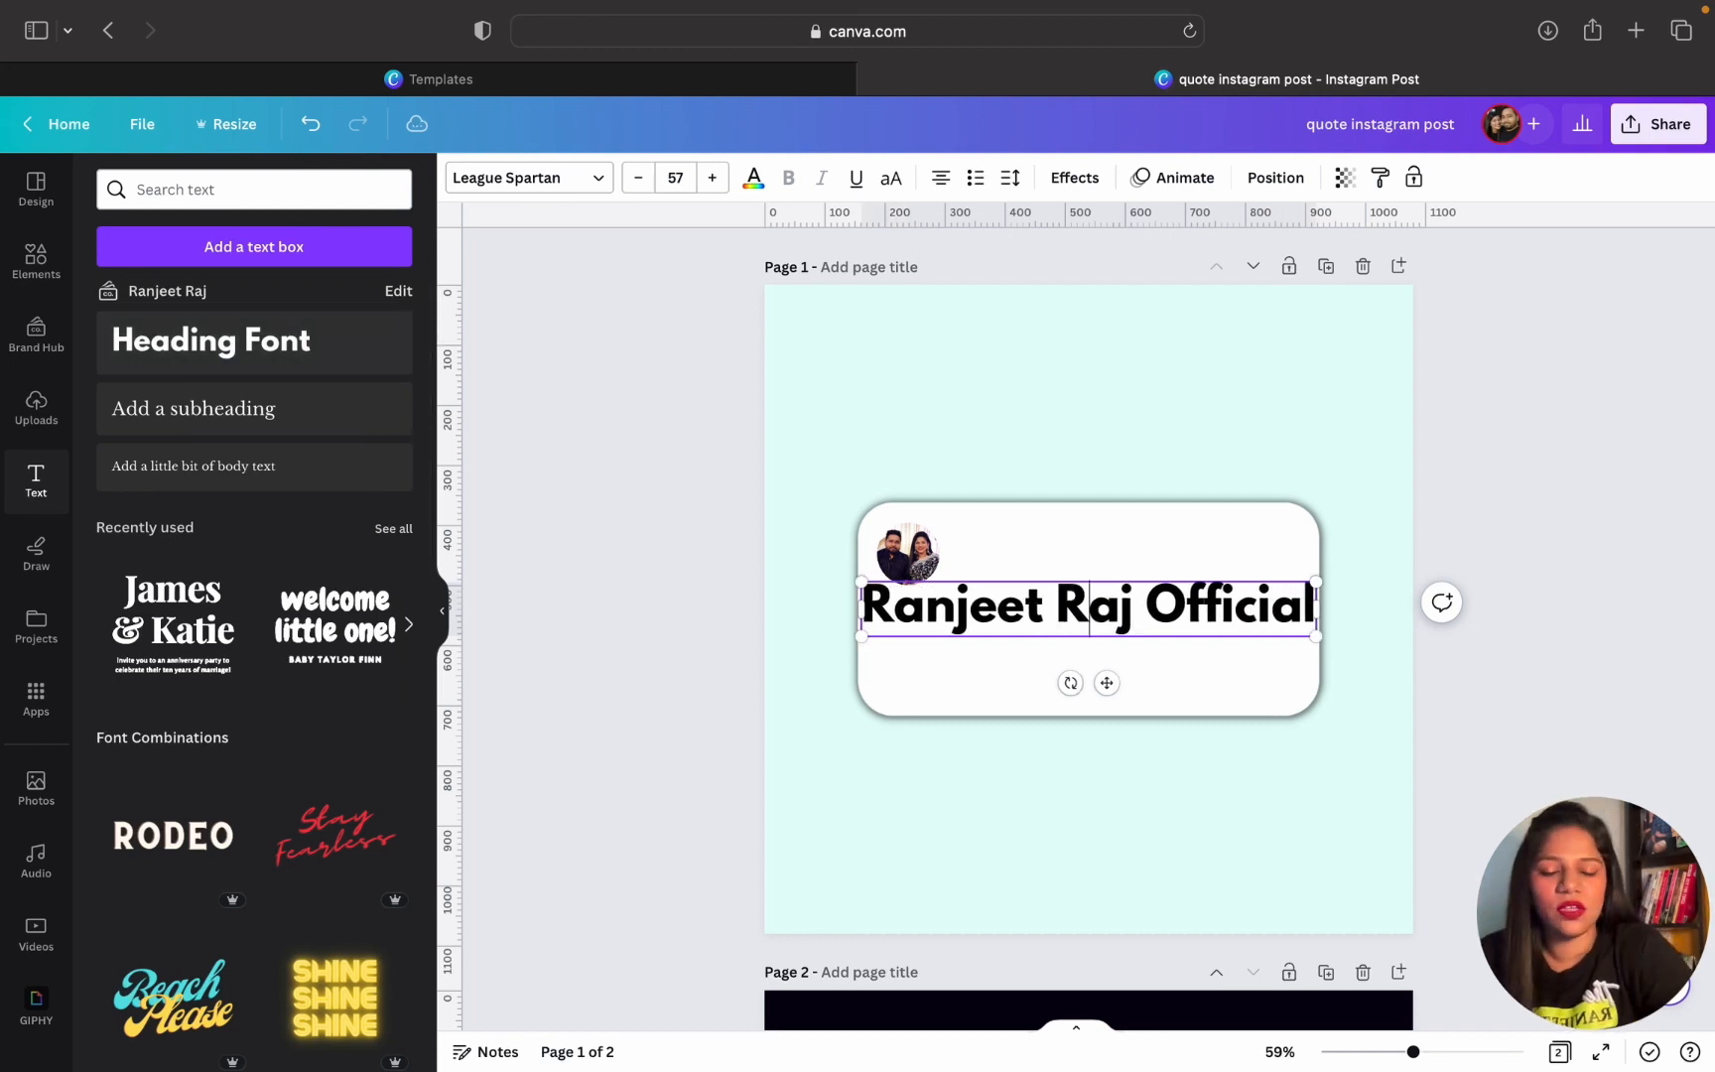
# Shrink the name heading and position it right beside the circle photo
pyautogui.moveTo(860, 639); pyautogui.dragTo(1100, 606)
pyautogui.moveTo(1230, 651); pyautogui.dragTo(1066, 612)
pyautogui.moveTo(1415, 1054); pyautogui.dragTo(1464, 1054)
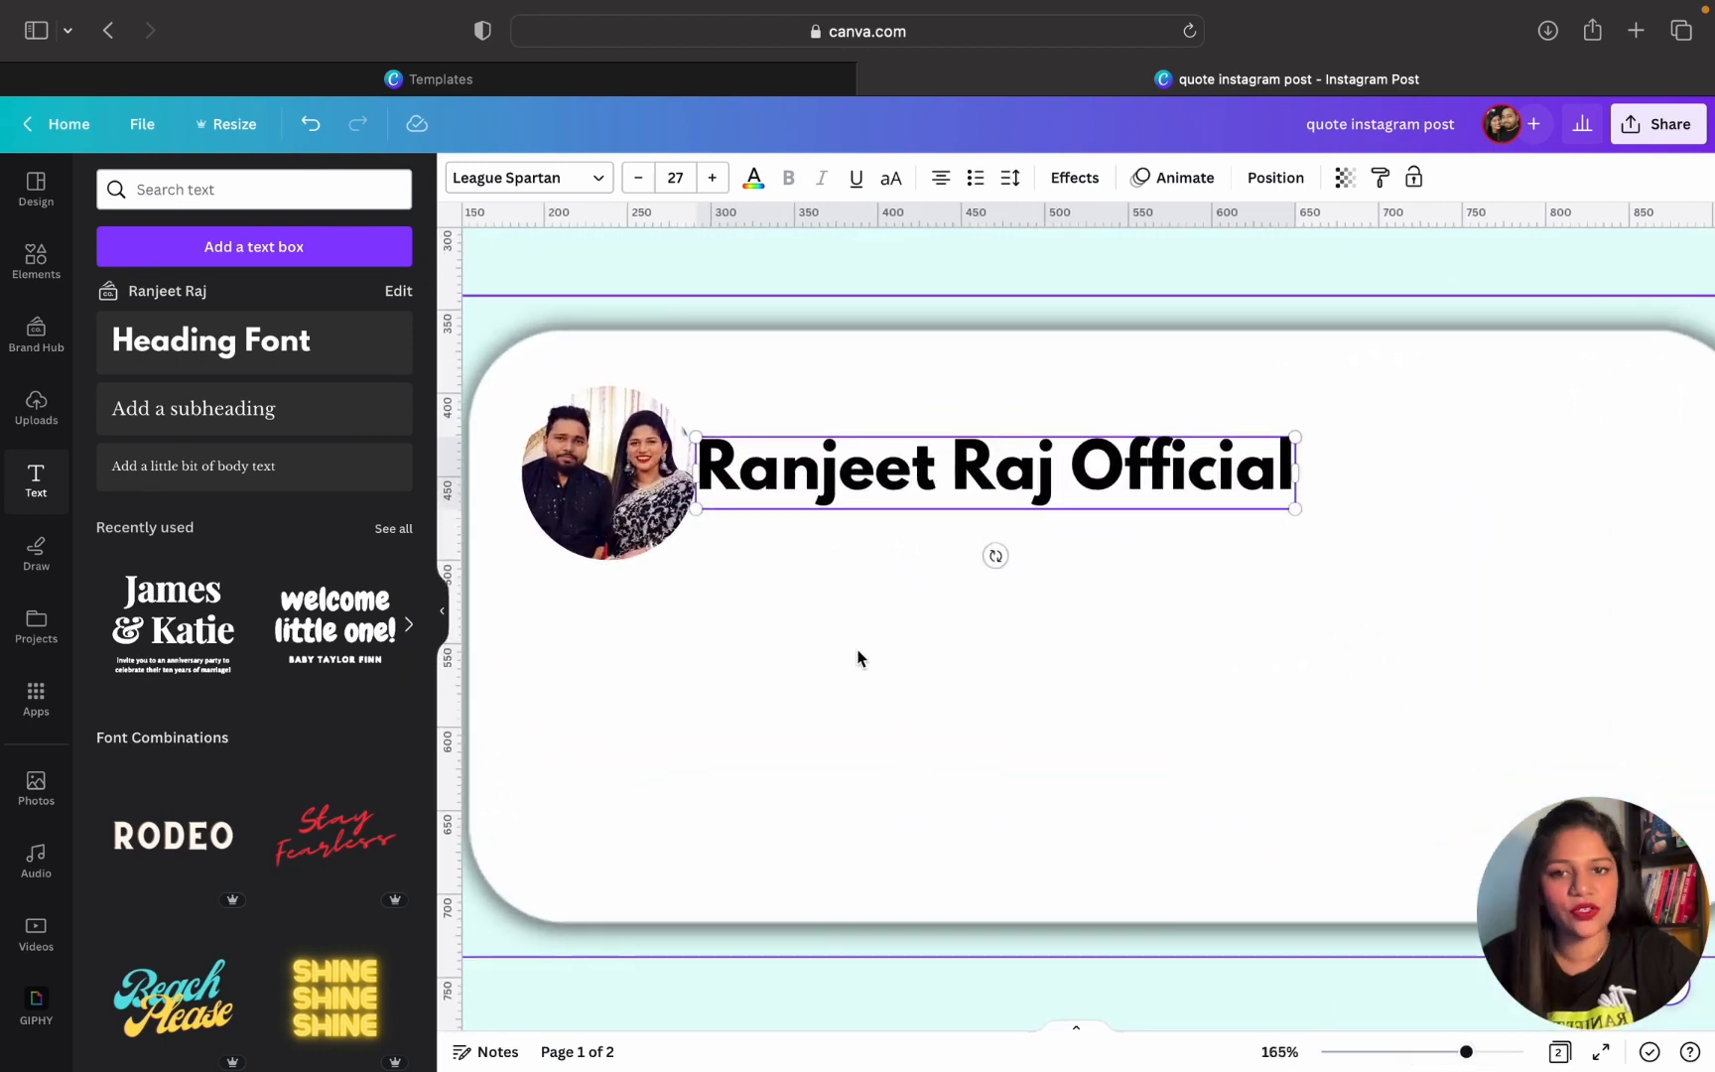
pyautogui.scroll(3, 859, 658)
pyautogui.hscroll(-2, 858, 658)
pyautogui.moveTo(892, 600); pyautogui.dragTo(908, 563)
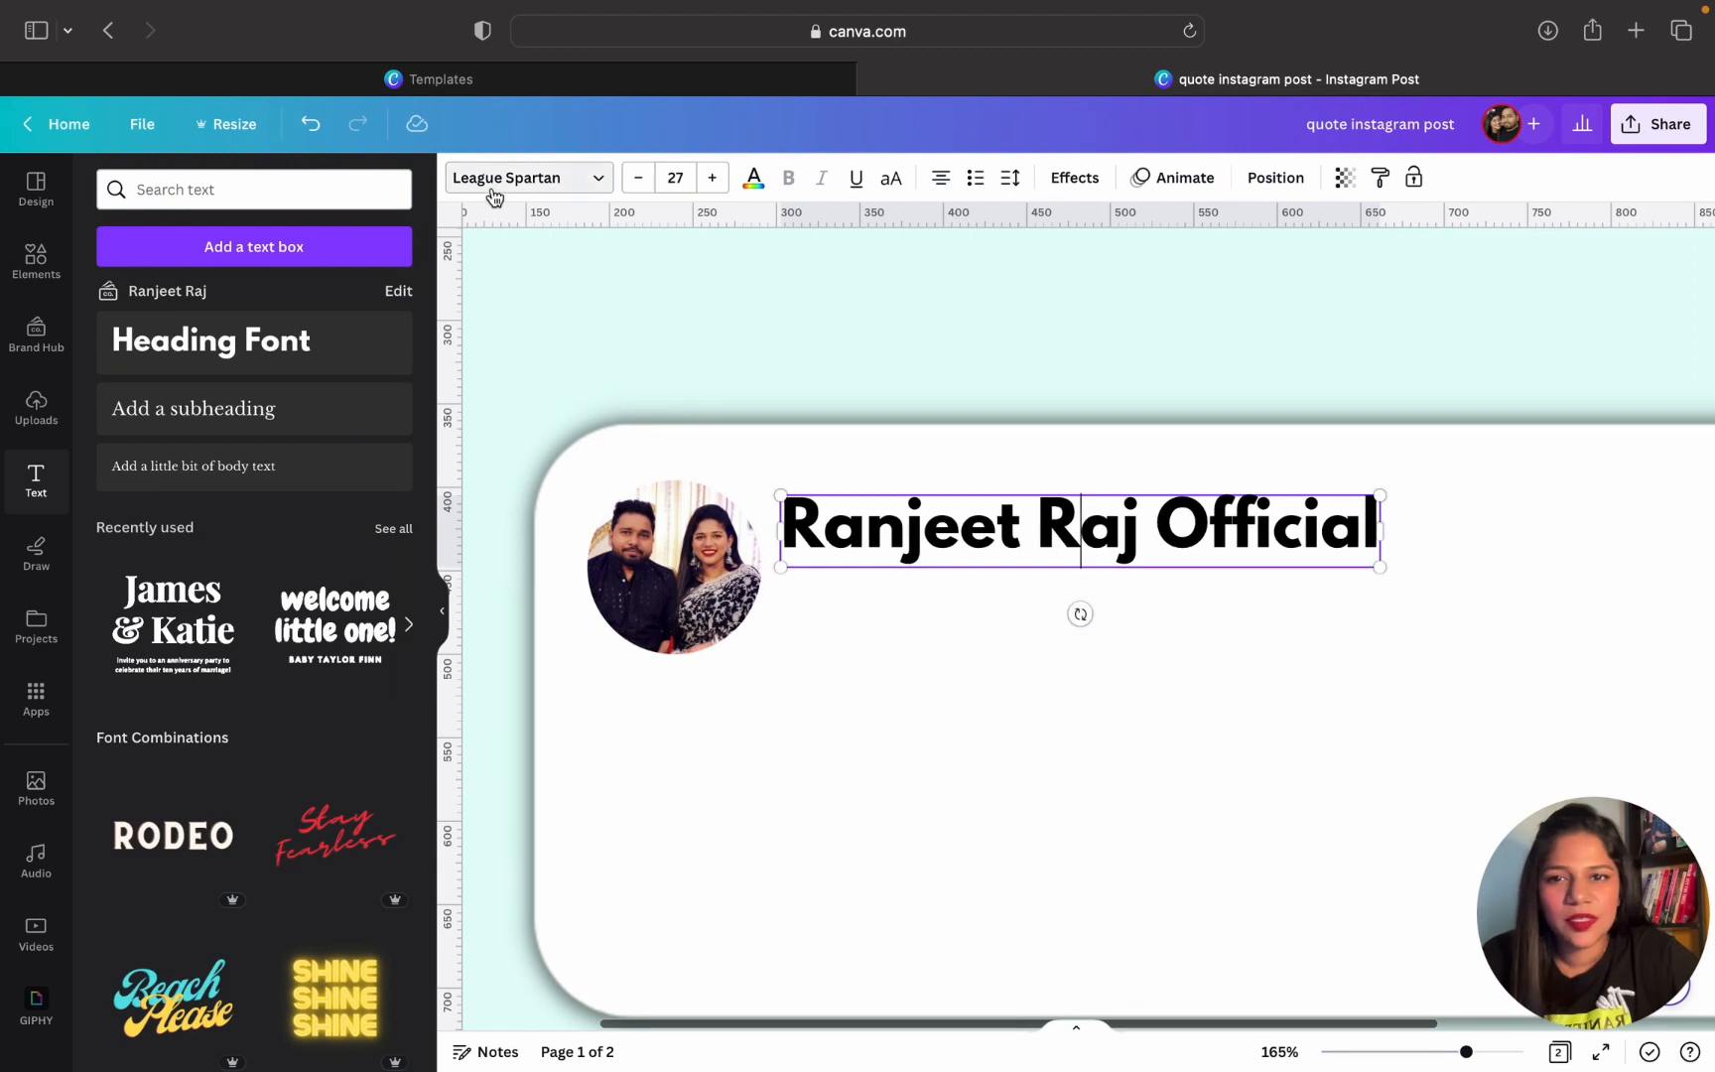
# Set the name heading to Montserrat Classic at size 23.1, then duplicate it below
pyautogui.click(495, 188)
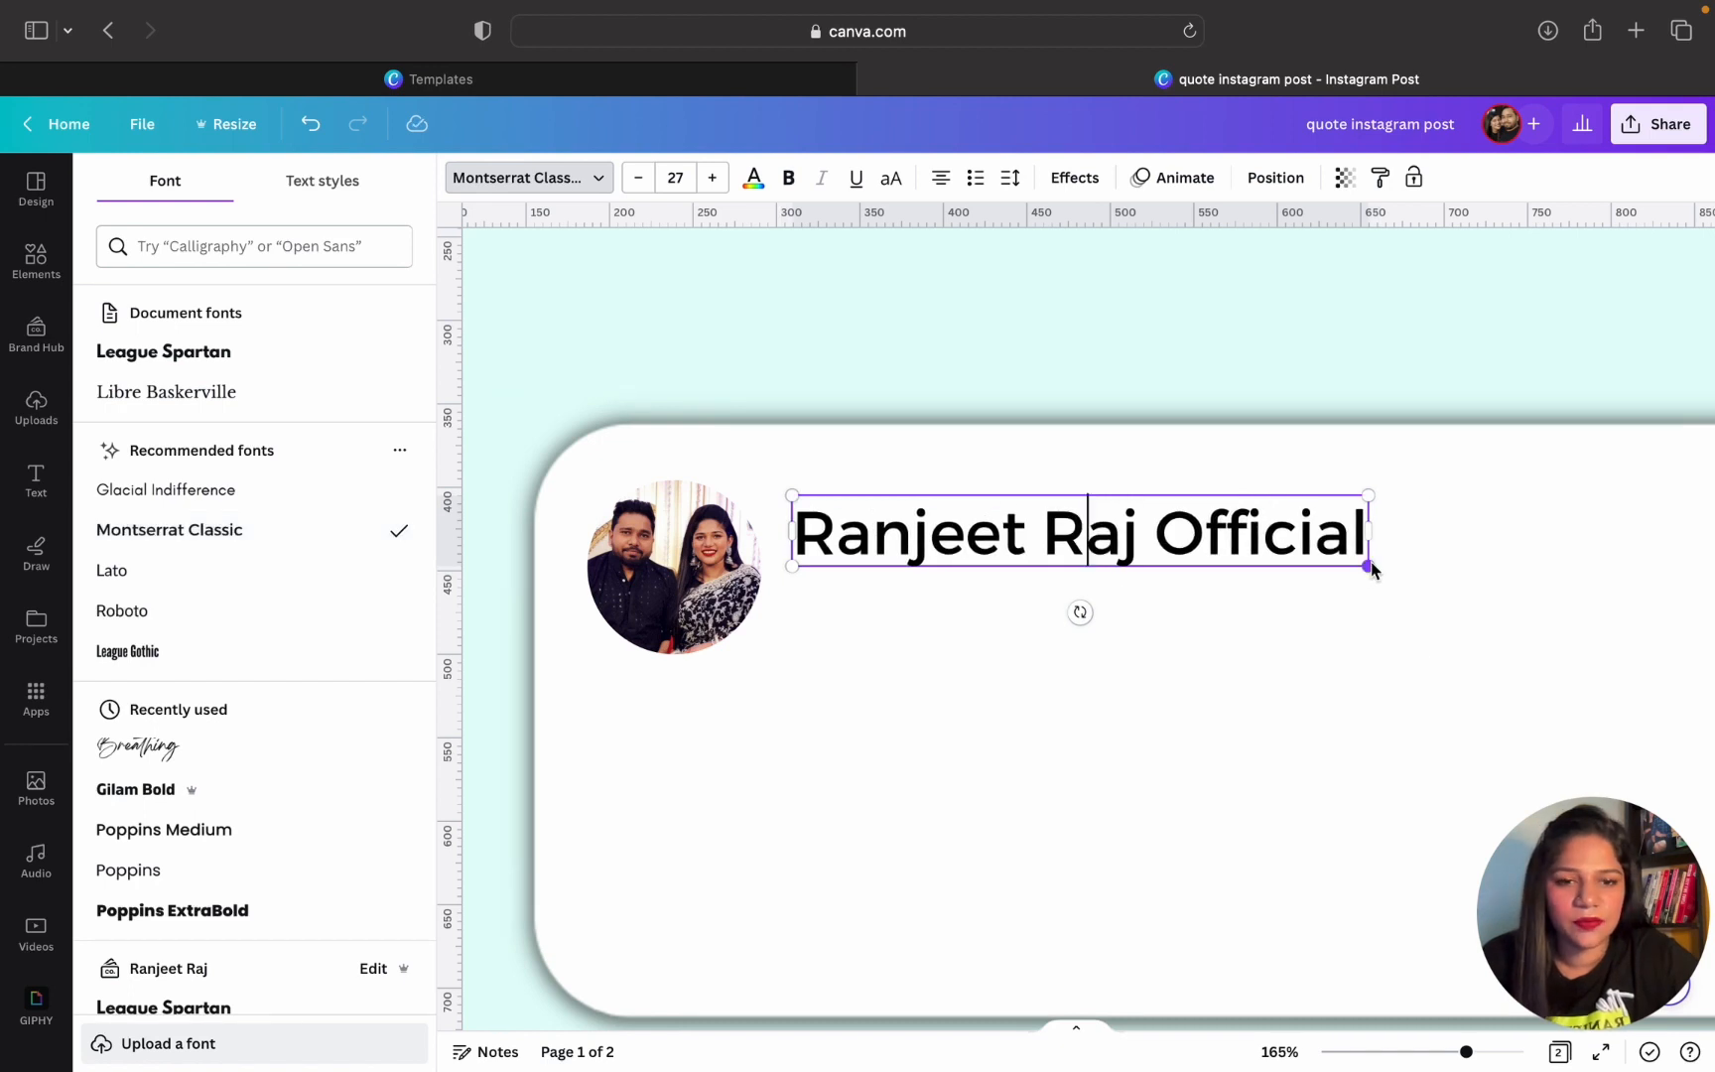
pyautogui.moveTo(1371, 574); pyautogui.dragTo(1285, 565)
pyautogui.click(1174, 655)
pyautogui.moveTo(1052, 518); pyautogui.dragTo(981, 613)
pyautogui.press('super+d')
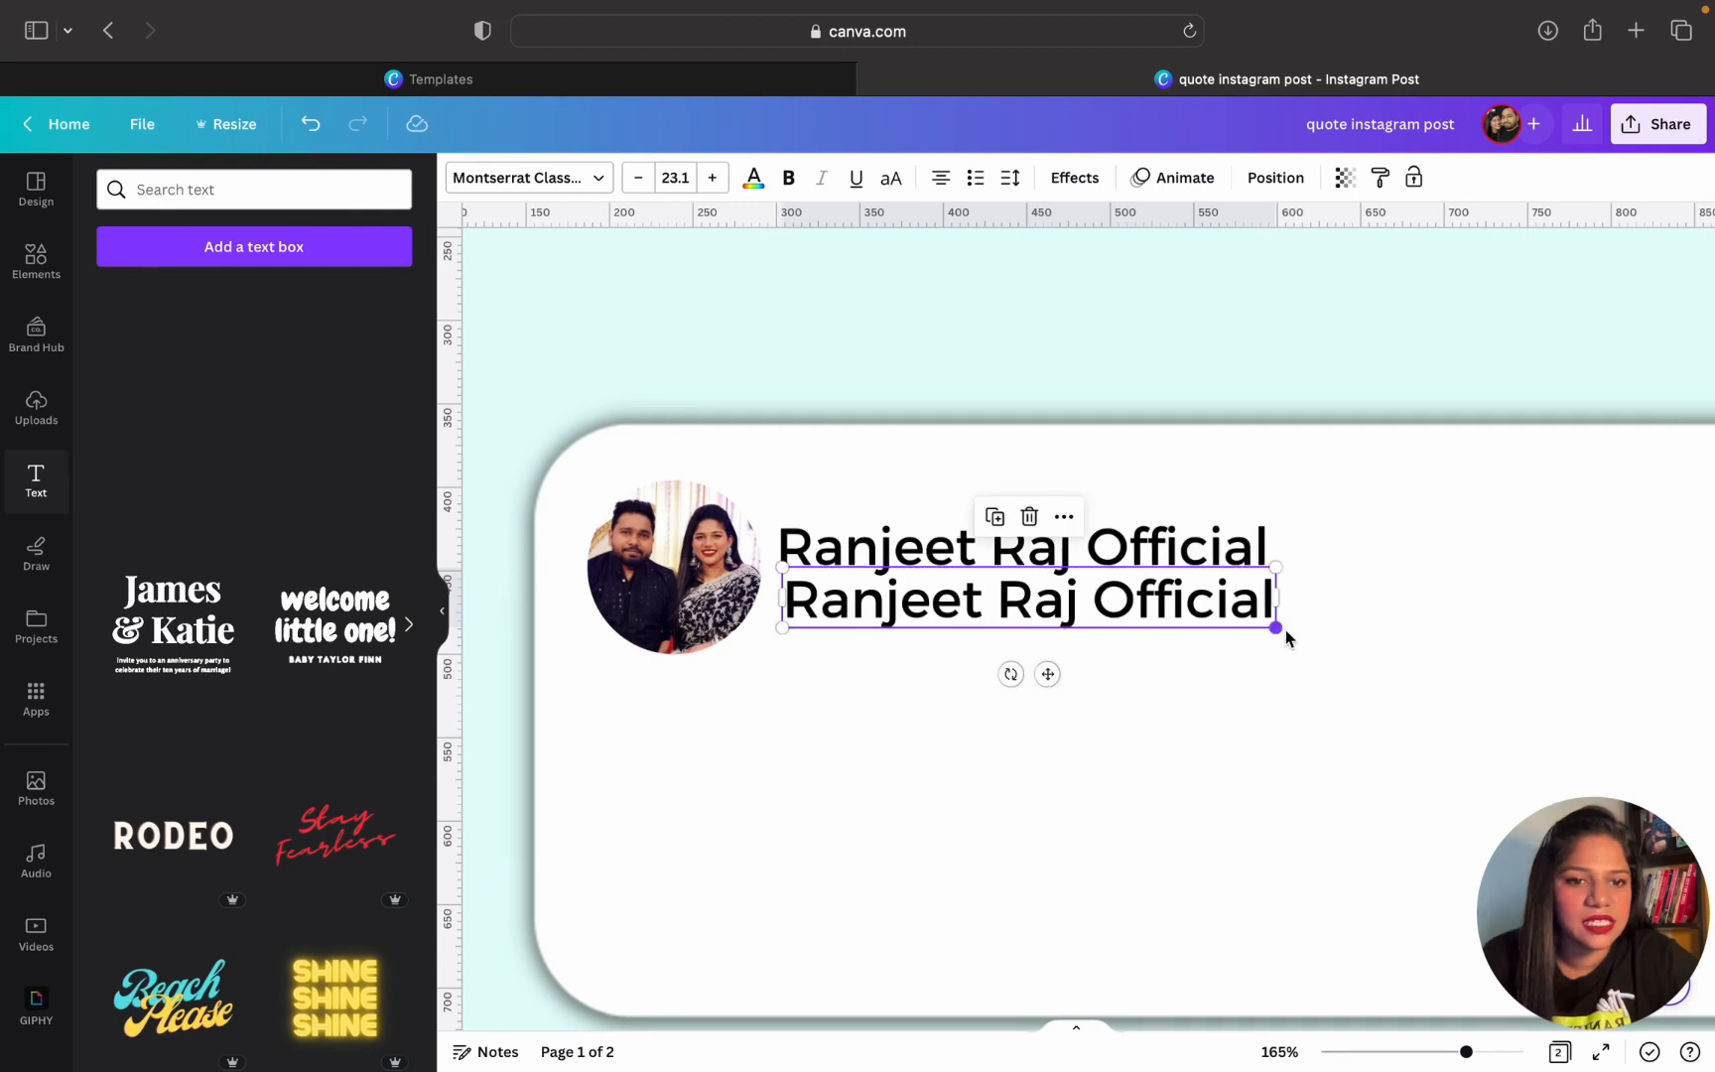
pyautogui.moveTo(1274, 628); pyautogui.dragTo(1149, 612)
pyautogui.doubleClick(995, 603)
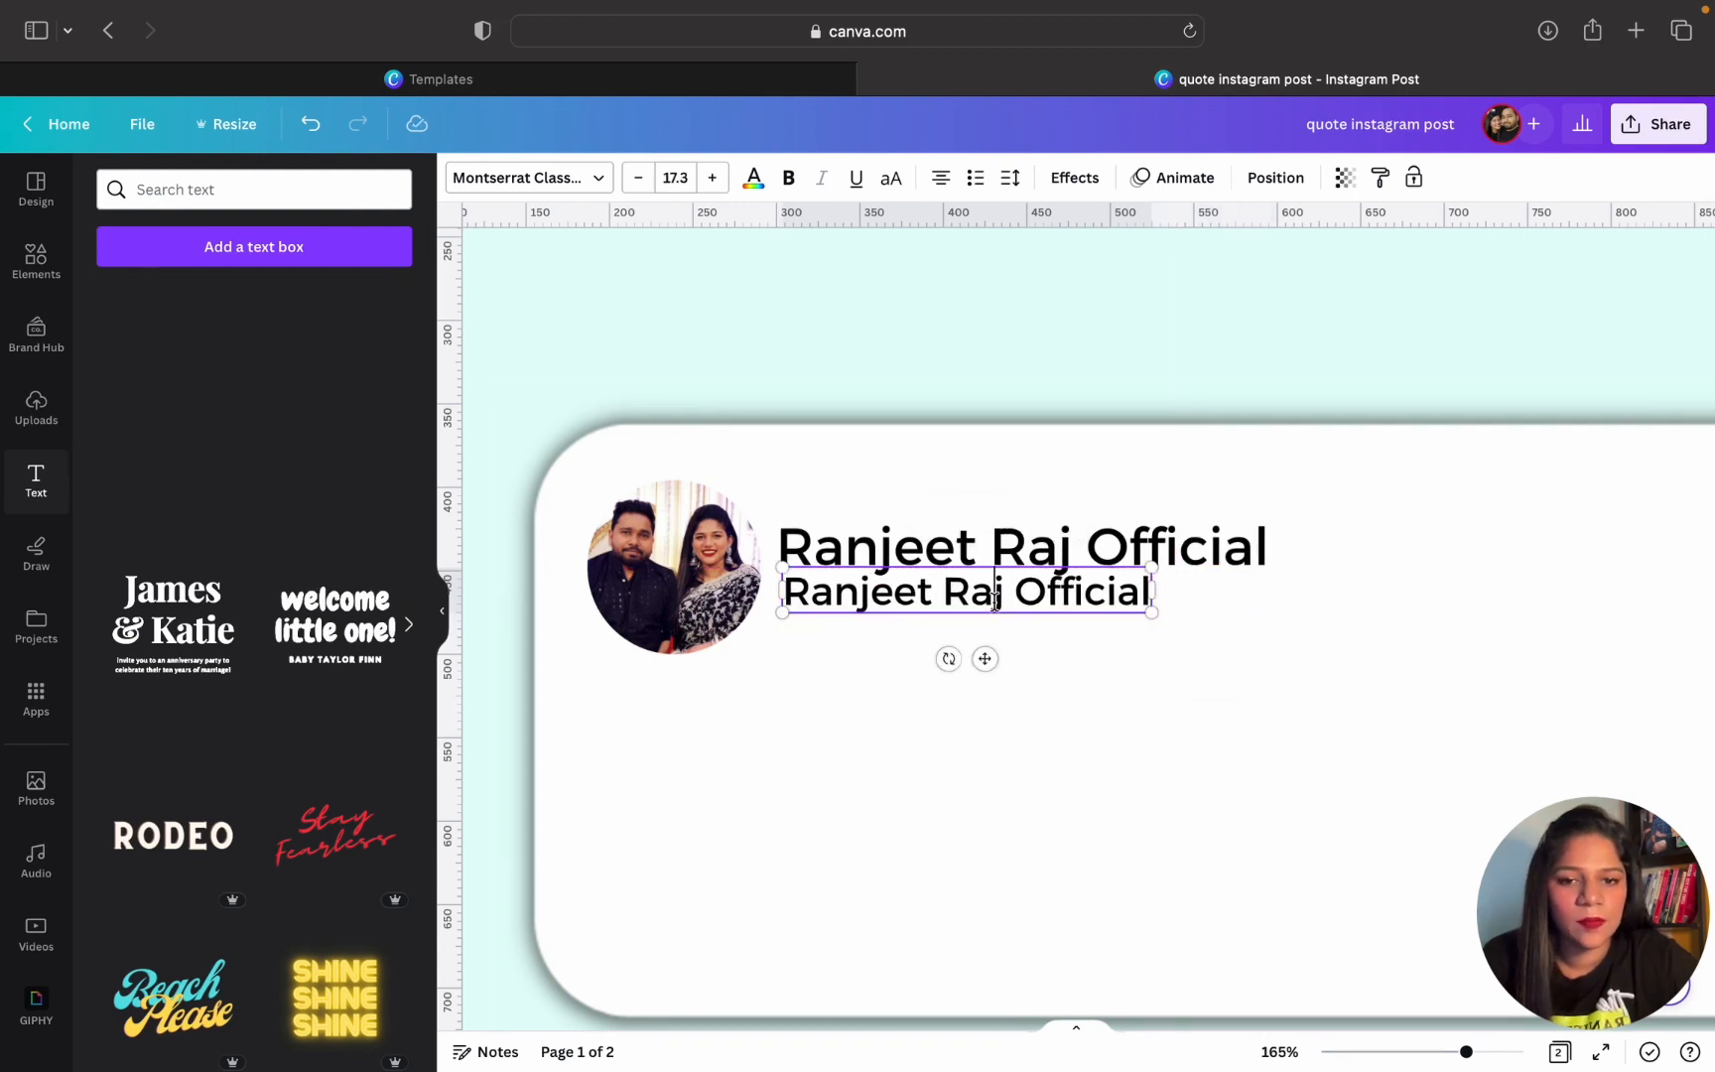
pyautogui.write('@ra')
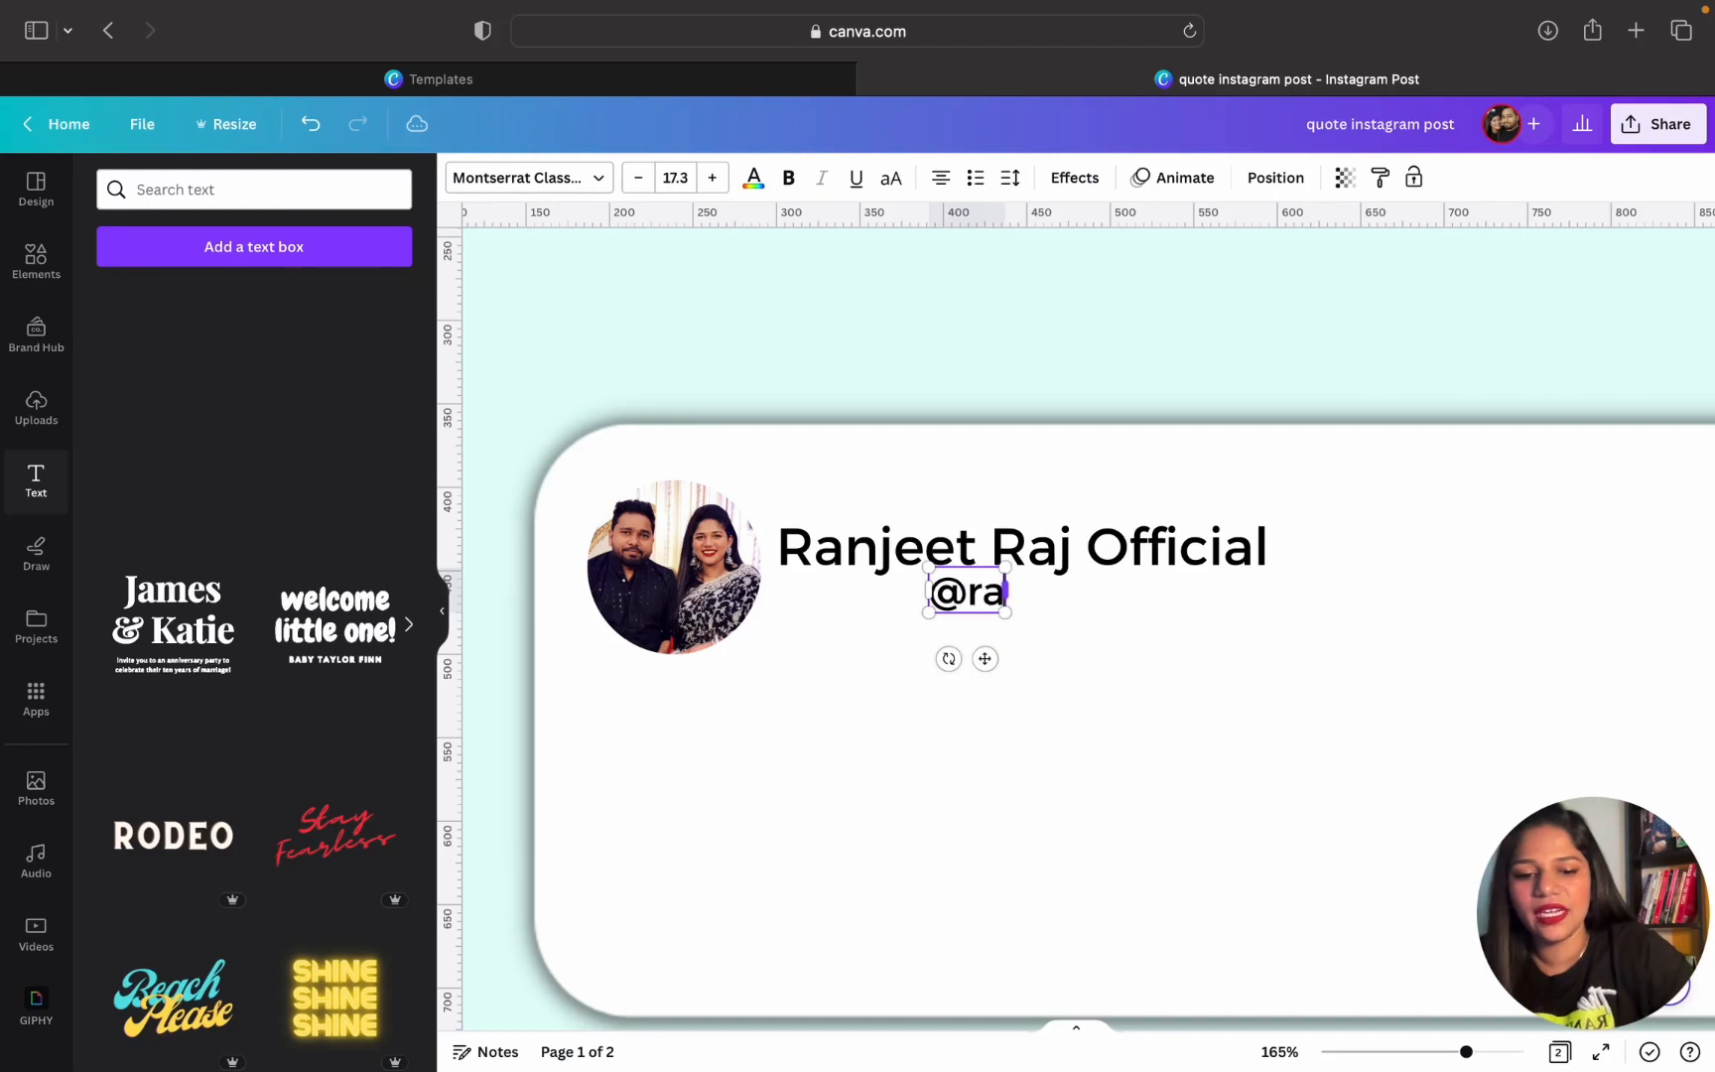
pyautogui.write('njeetra')
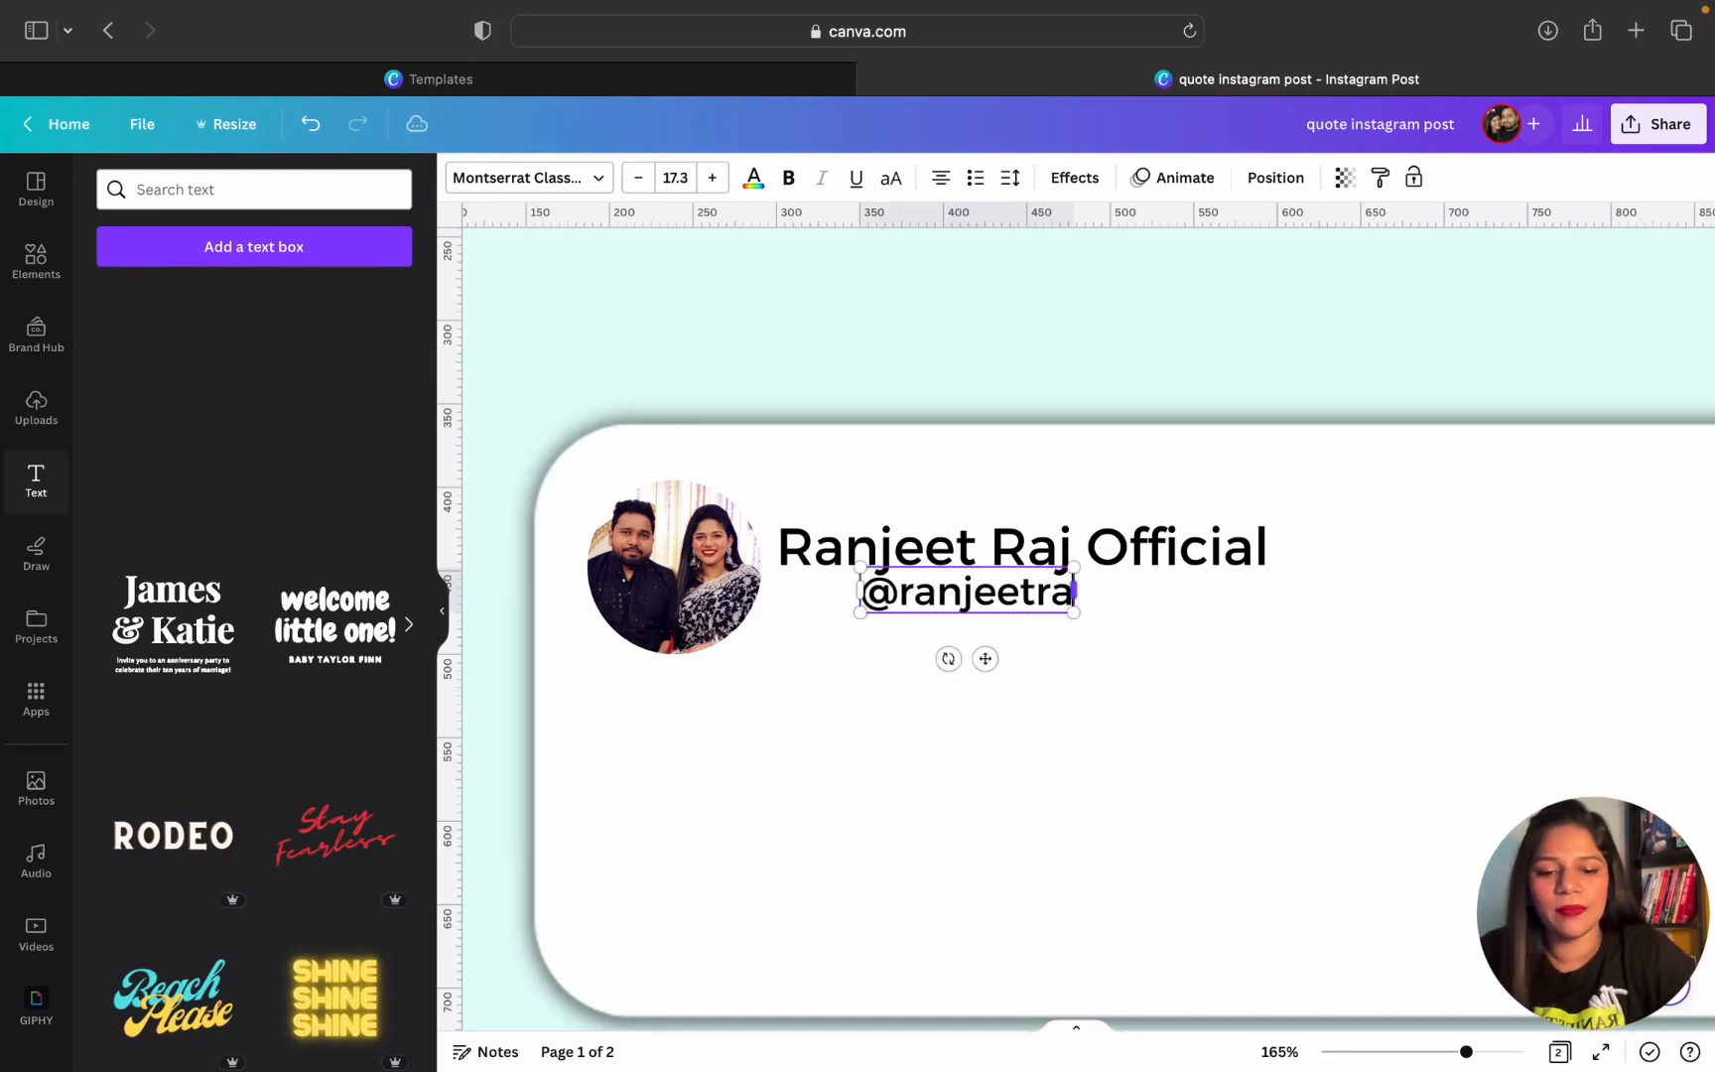
pyautogui.write('jofficial')
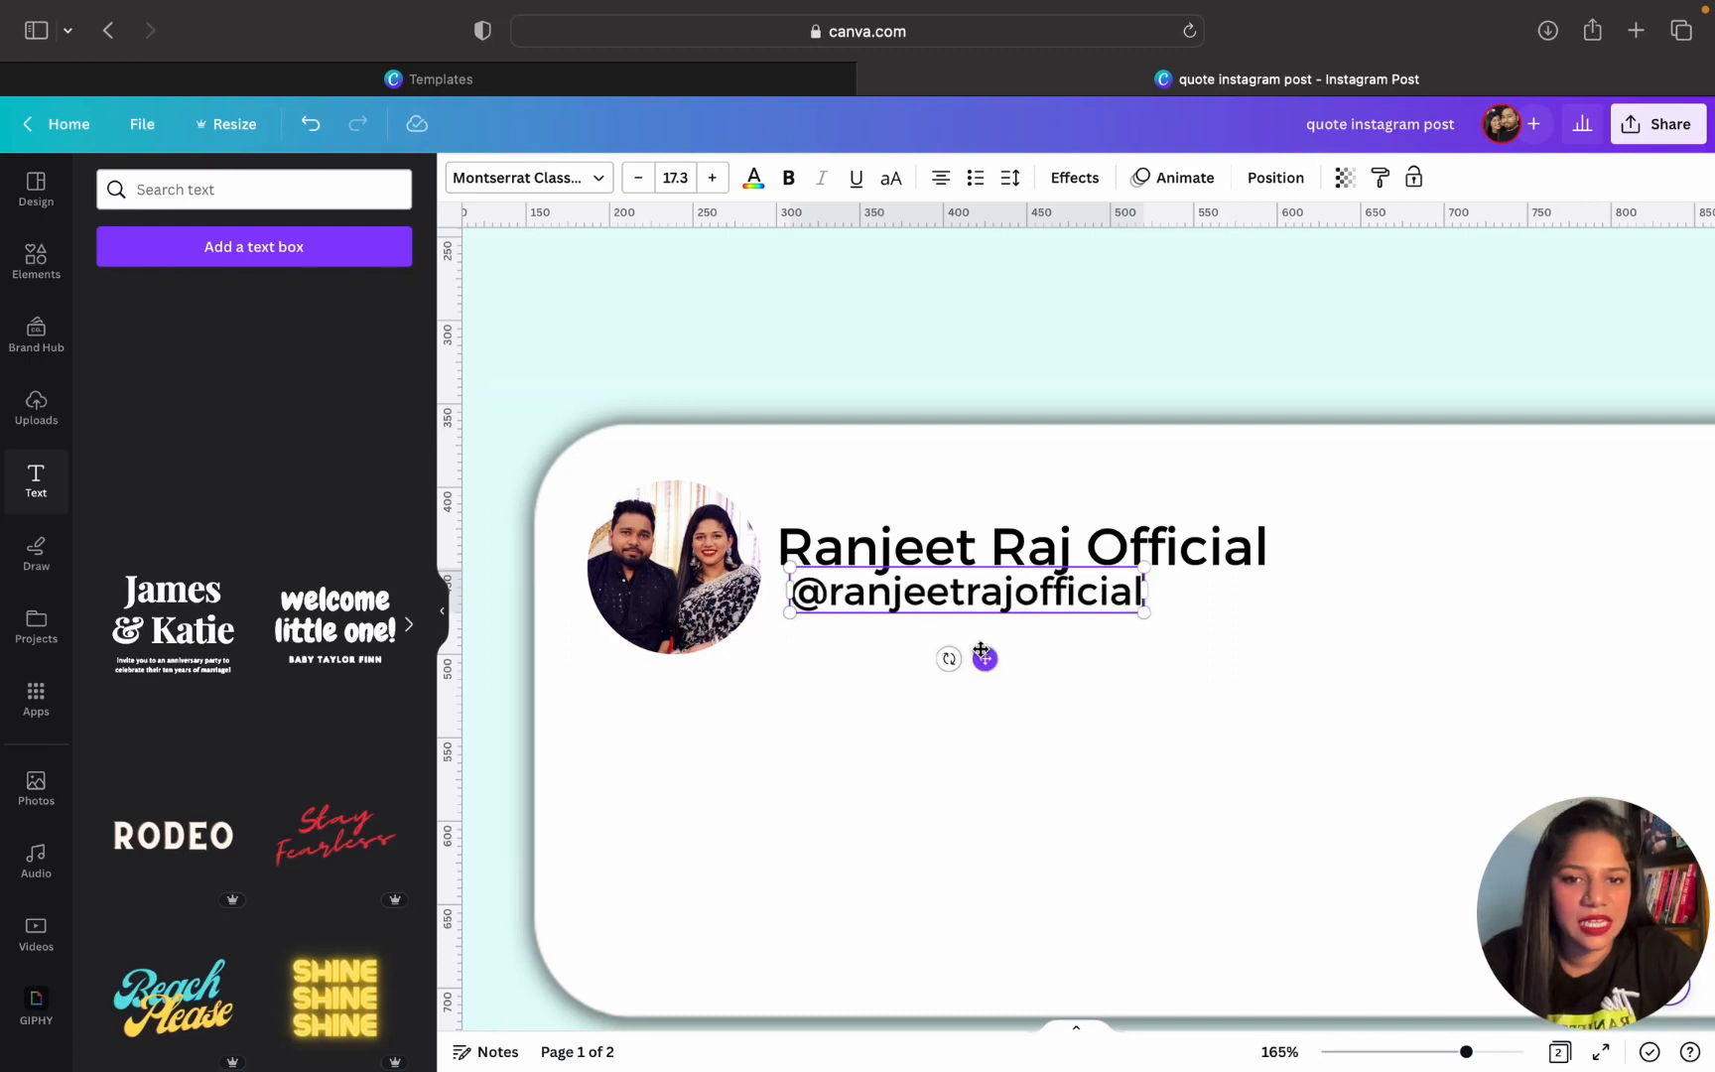
pyautogui.moveTo(985, 658); pyautogui.dragTo(971, 659)
pyautogui.click(923, 892)
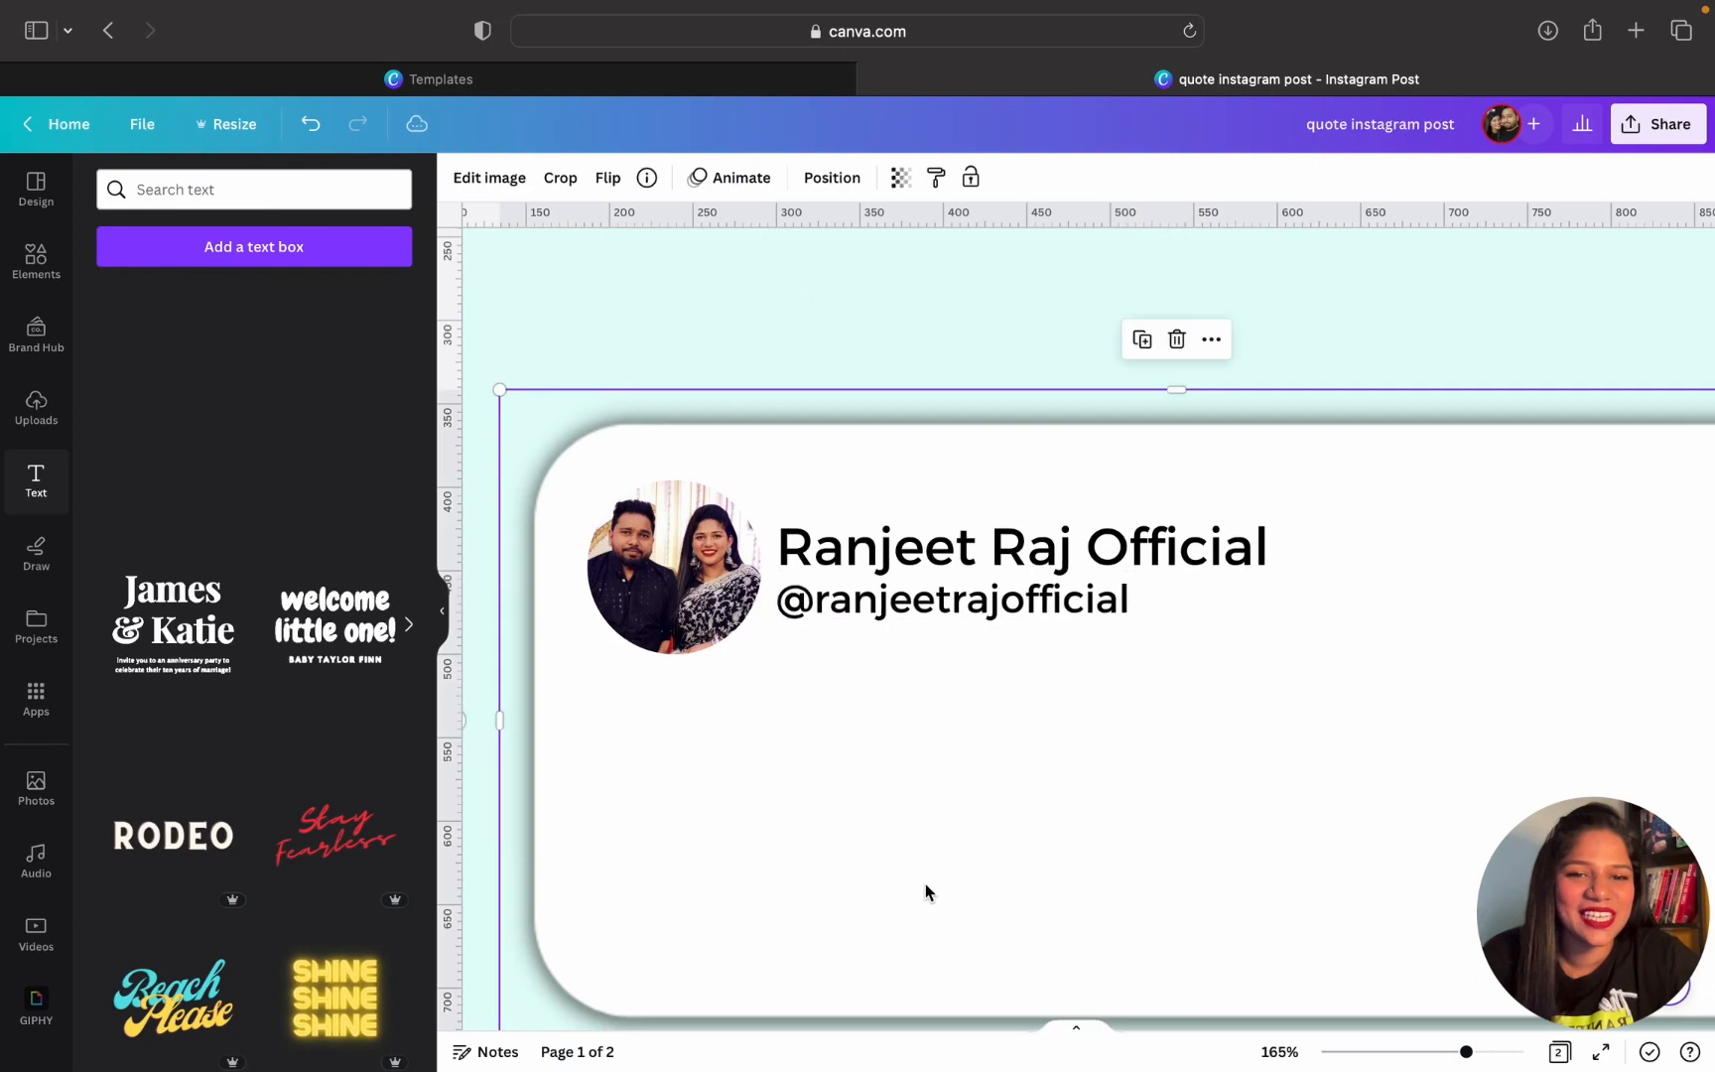
pyautogui.click(835, 625)
pyautogui.press('Left')
pyautogui.press('Left')
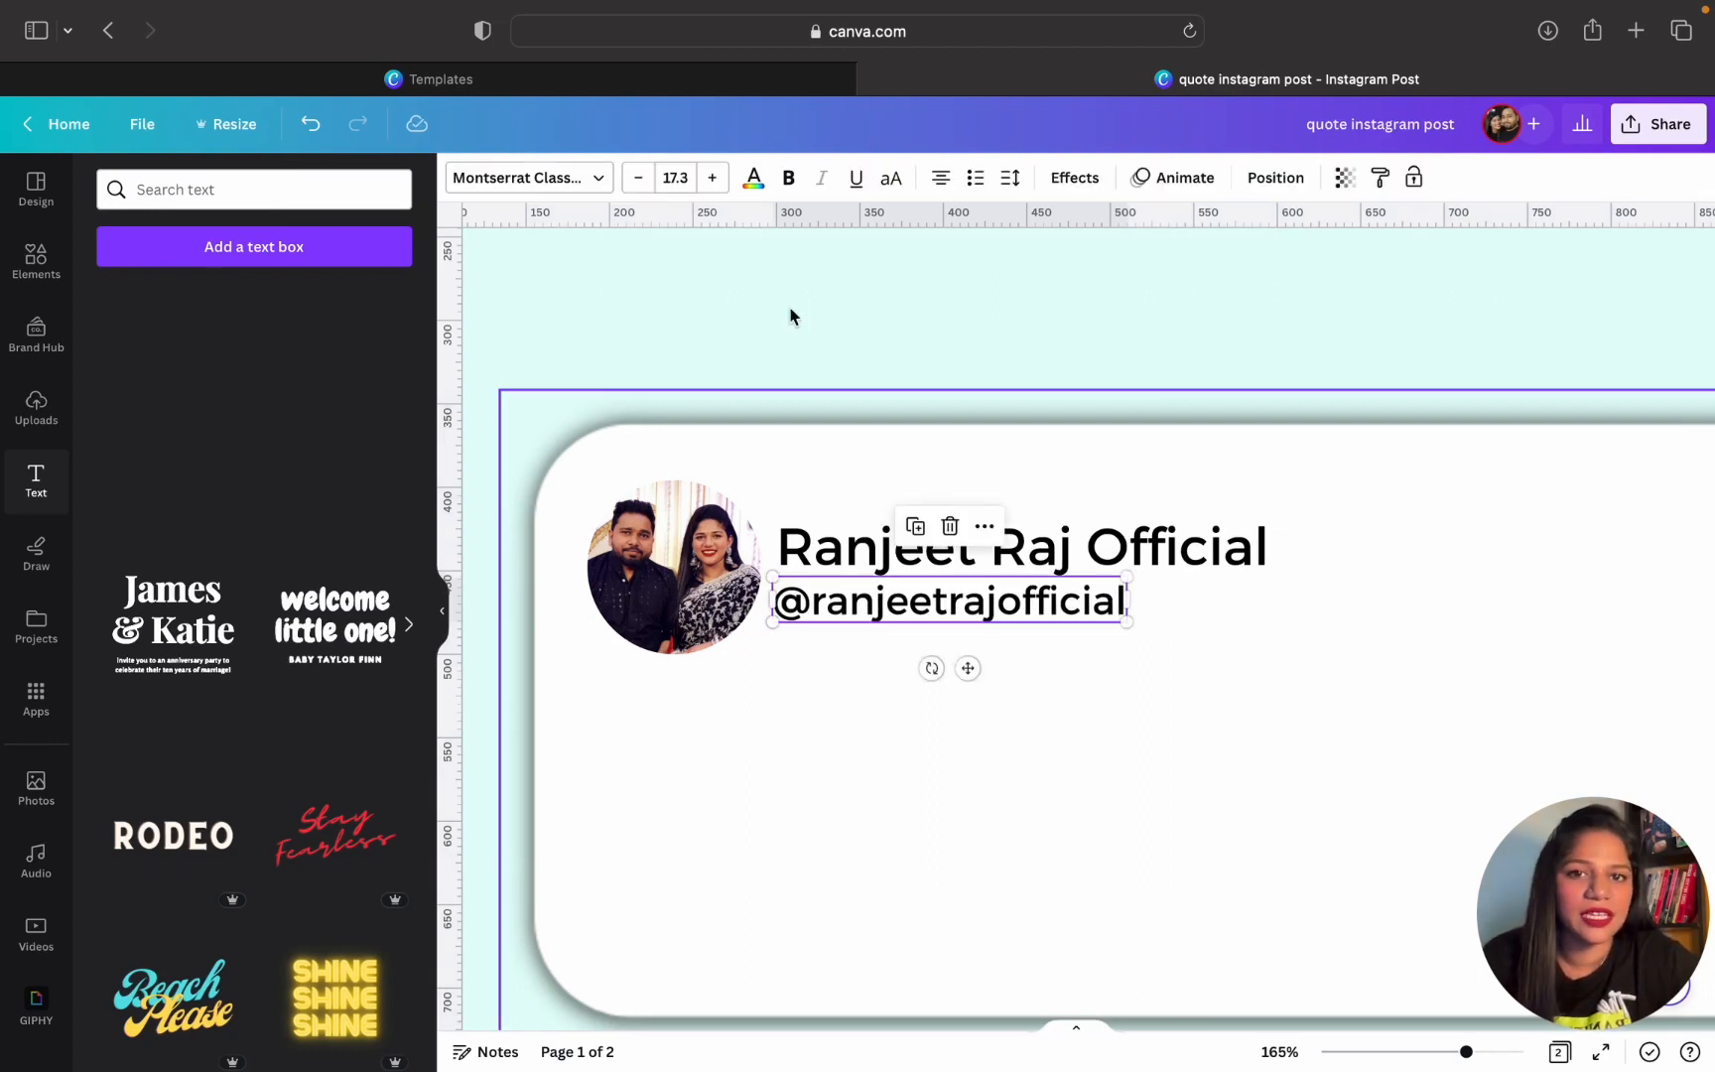
pyautogui.click(540, 179)
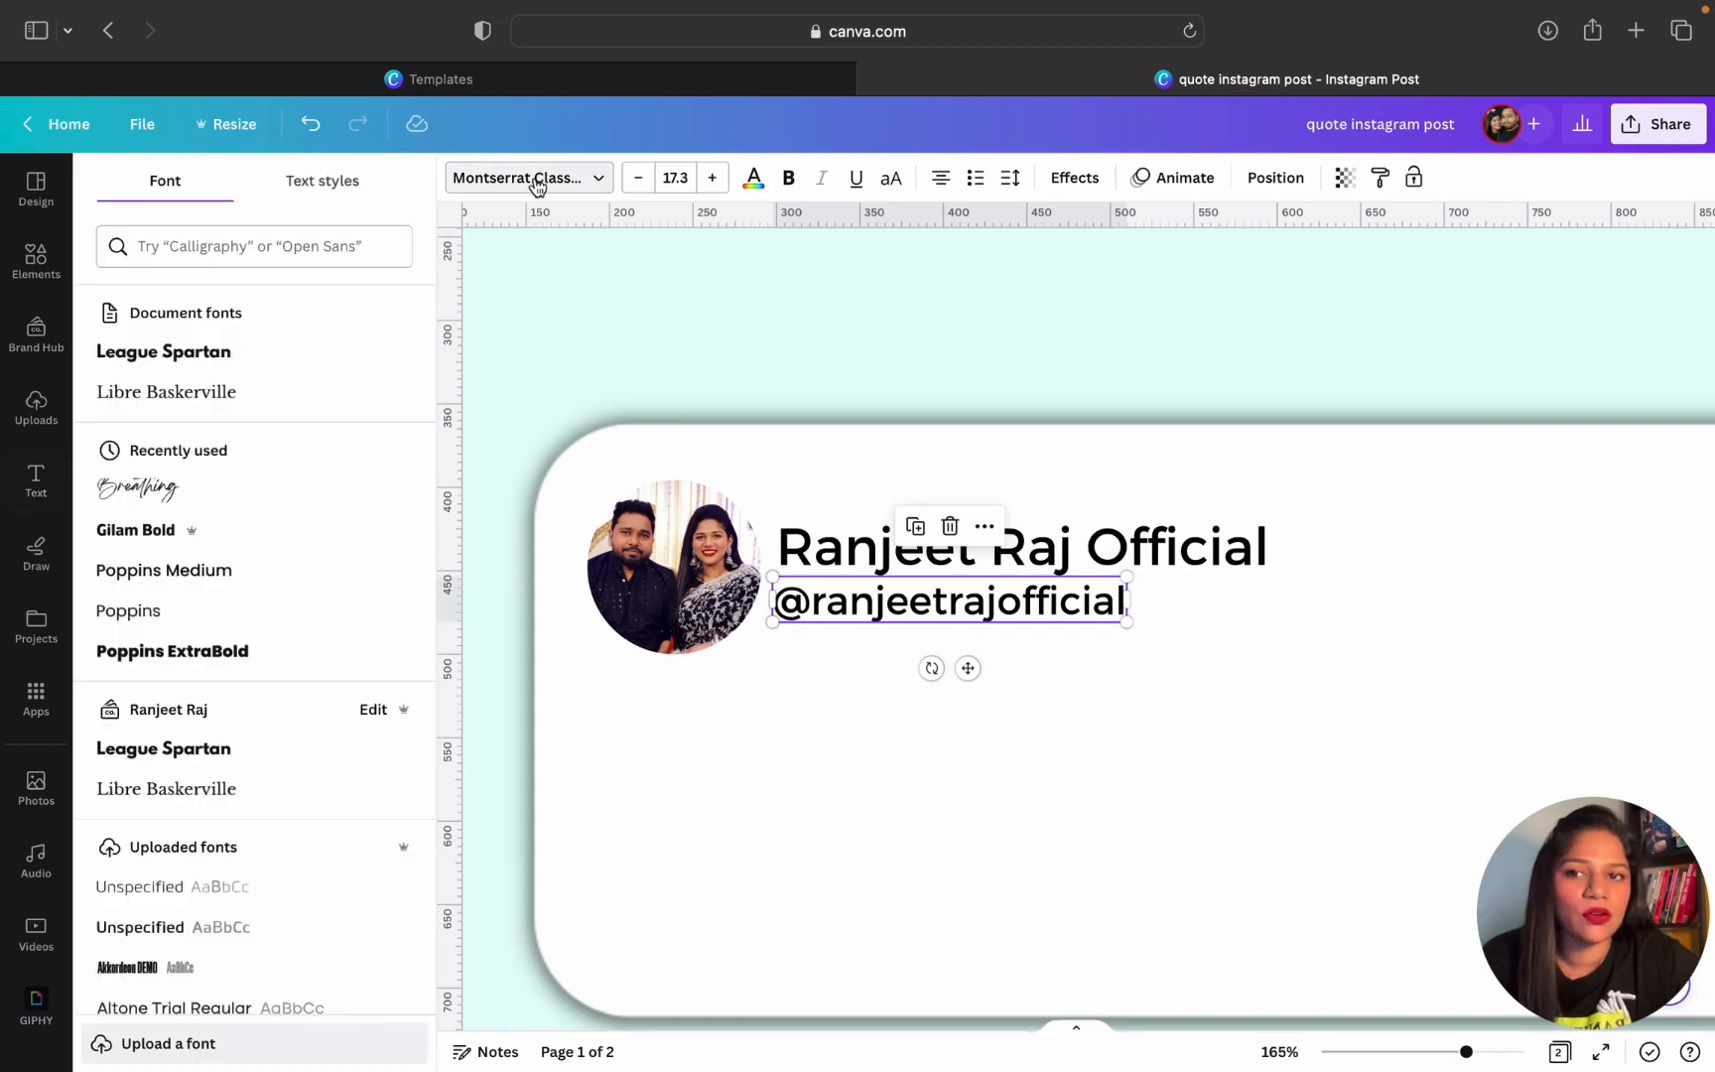
pyautogui.click(253, 260)
pyautogui.write('mont')
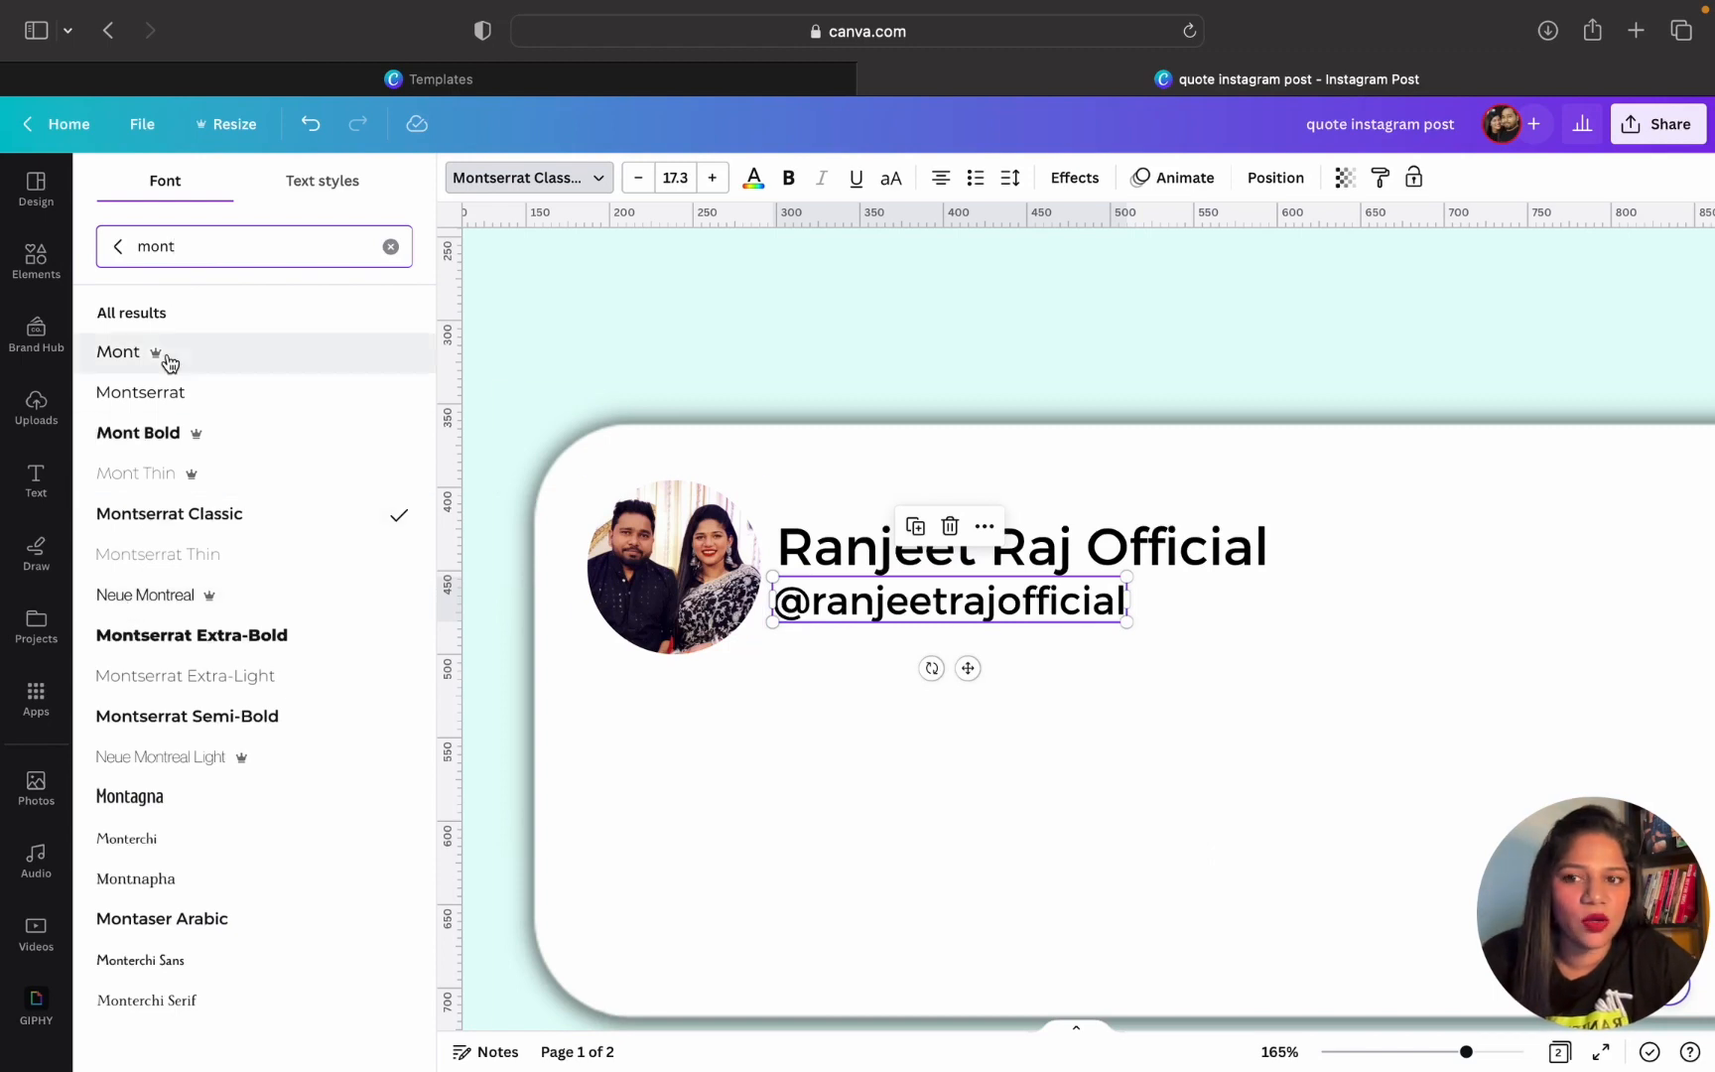
pyautogui.click(173, 391)
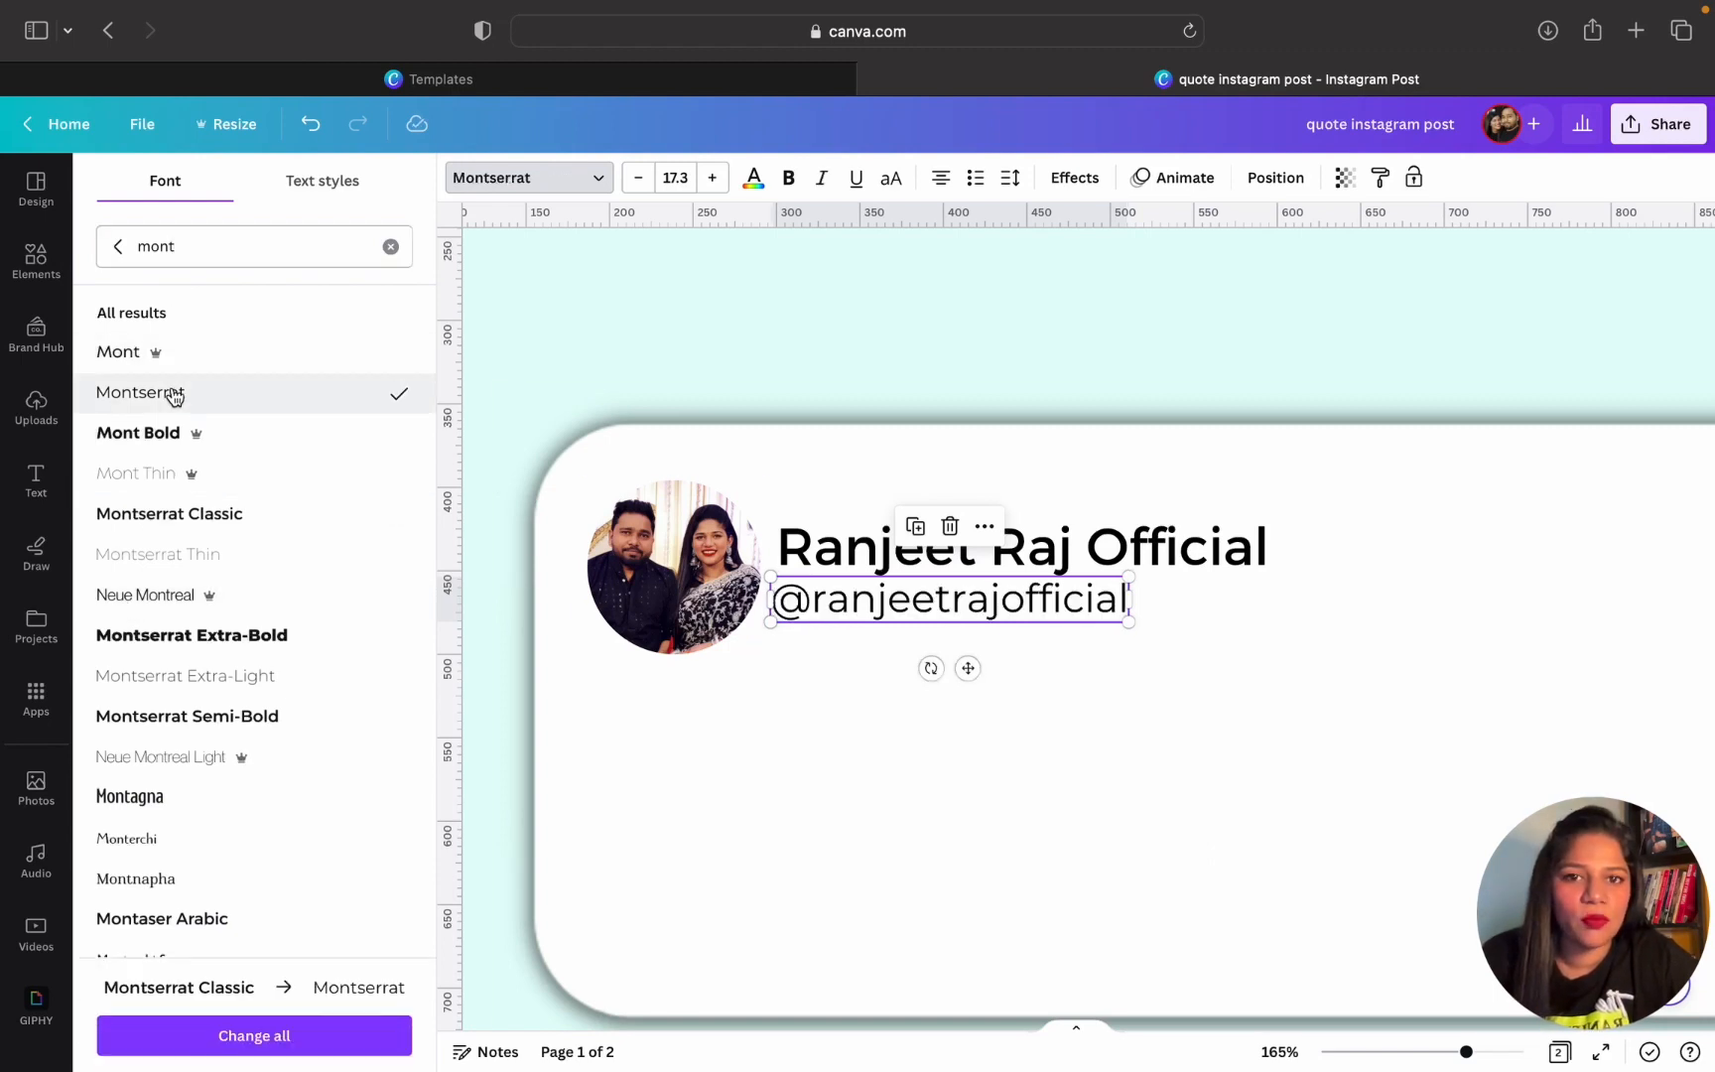
pyautogui.click(823, 181)
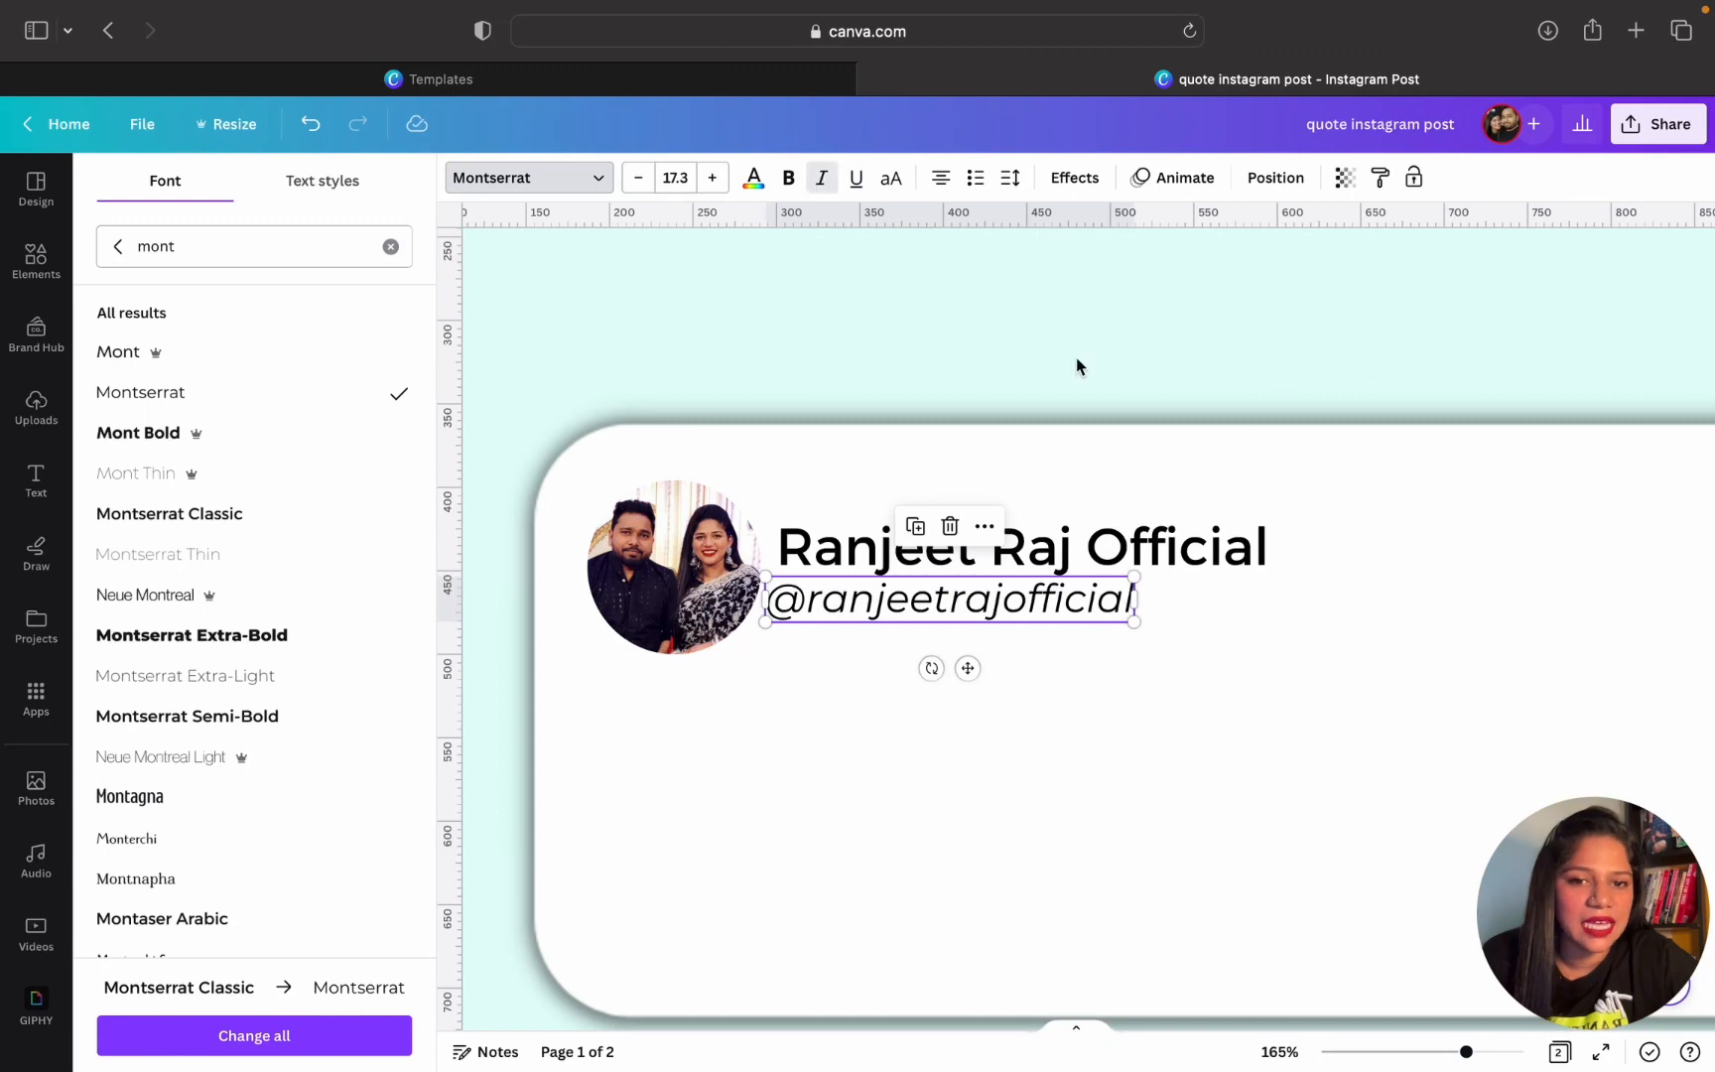
pyautogui.moveTo(1134, 622); pyautogui.dragTo(1096, 618)
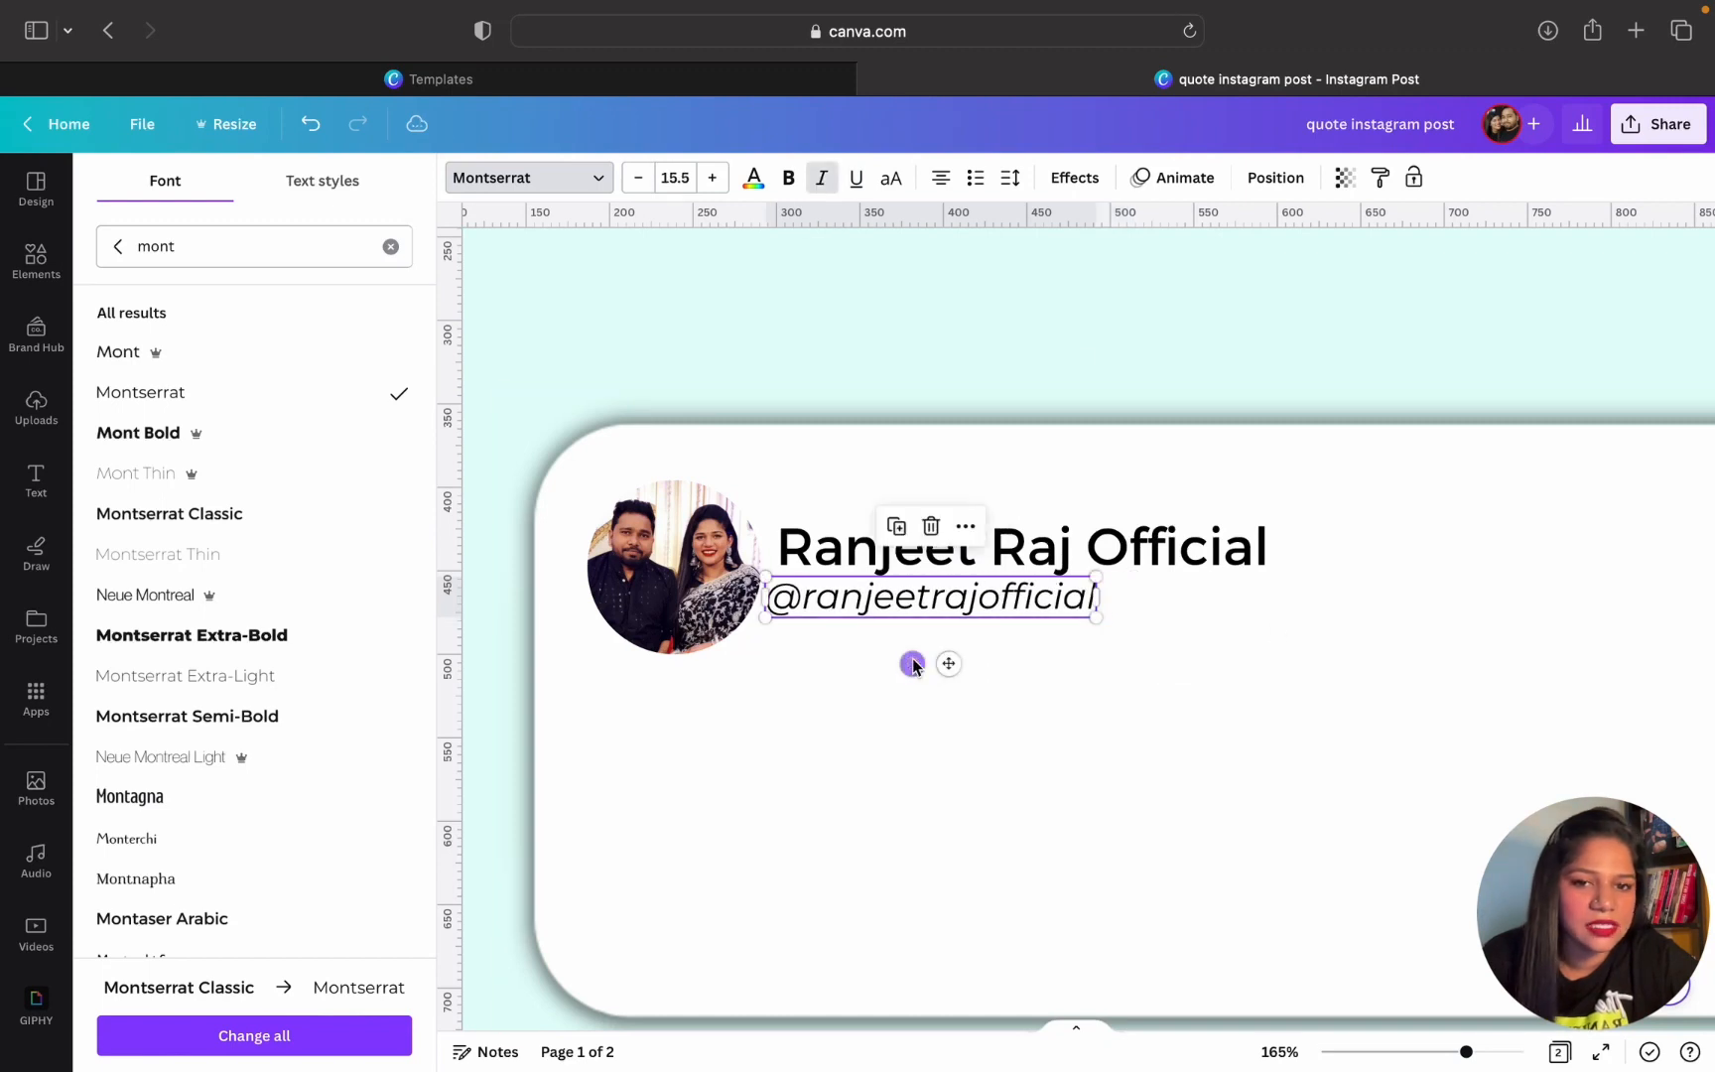
pyautogui.moveTo(949, 664); pyautogui.dragTo(963, 673)
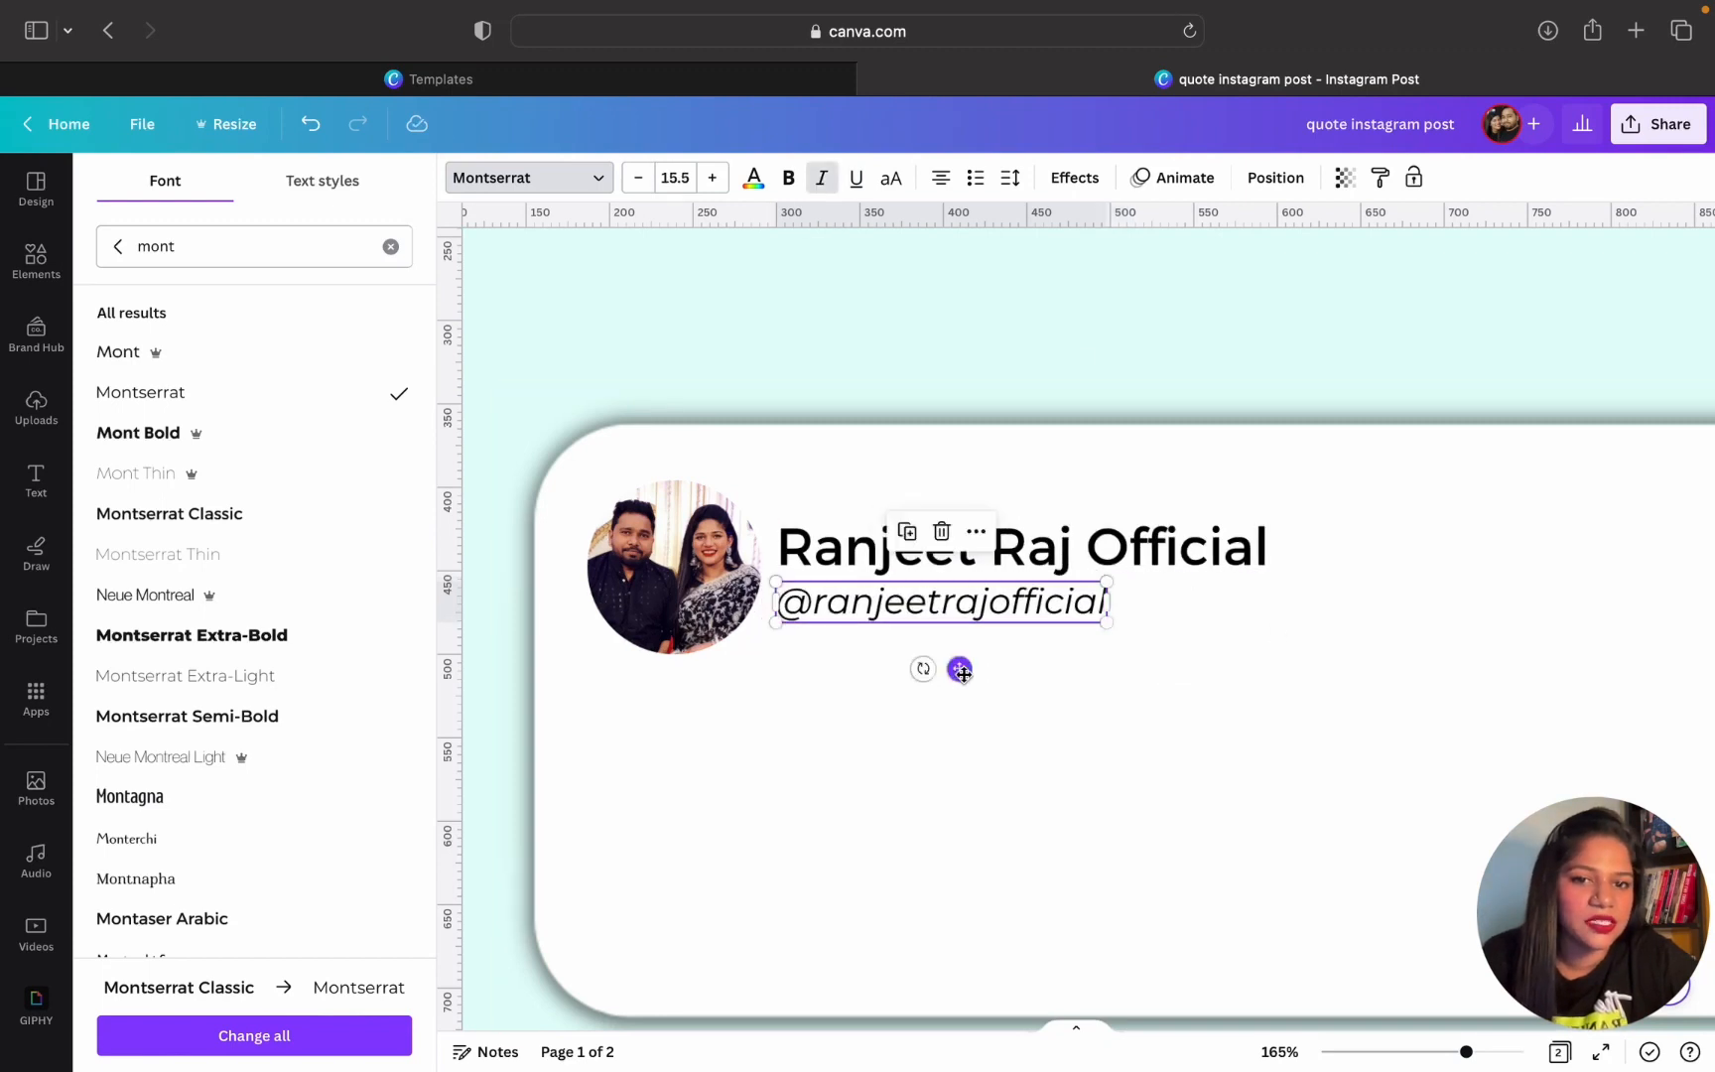
pyautogui.scroll(-5, 964, 674)
pyautogui.scroll(-1, 963, 674)
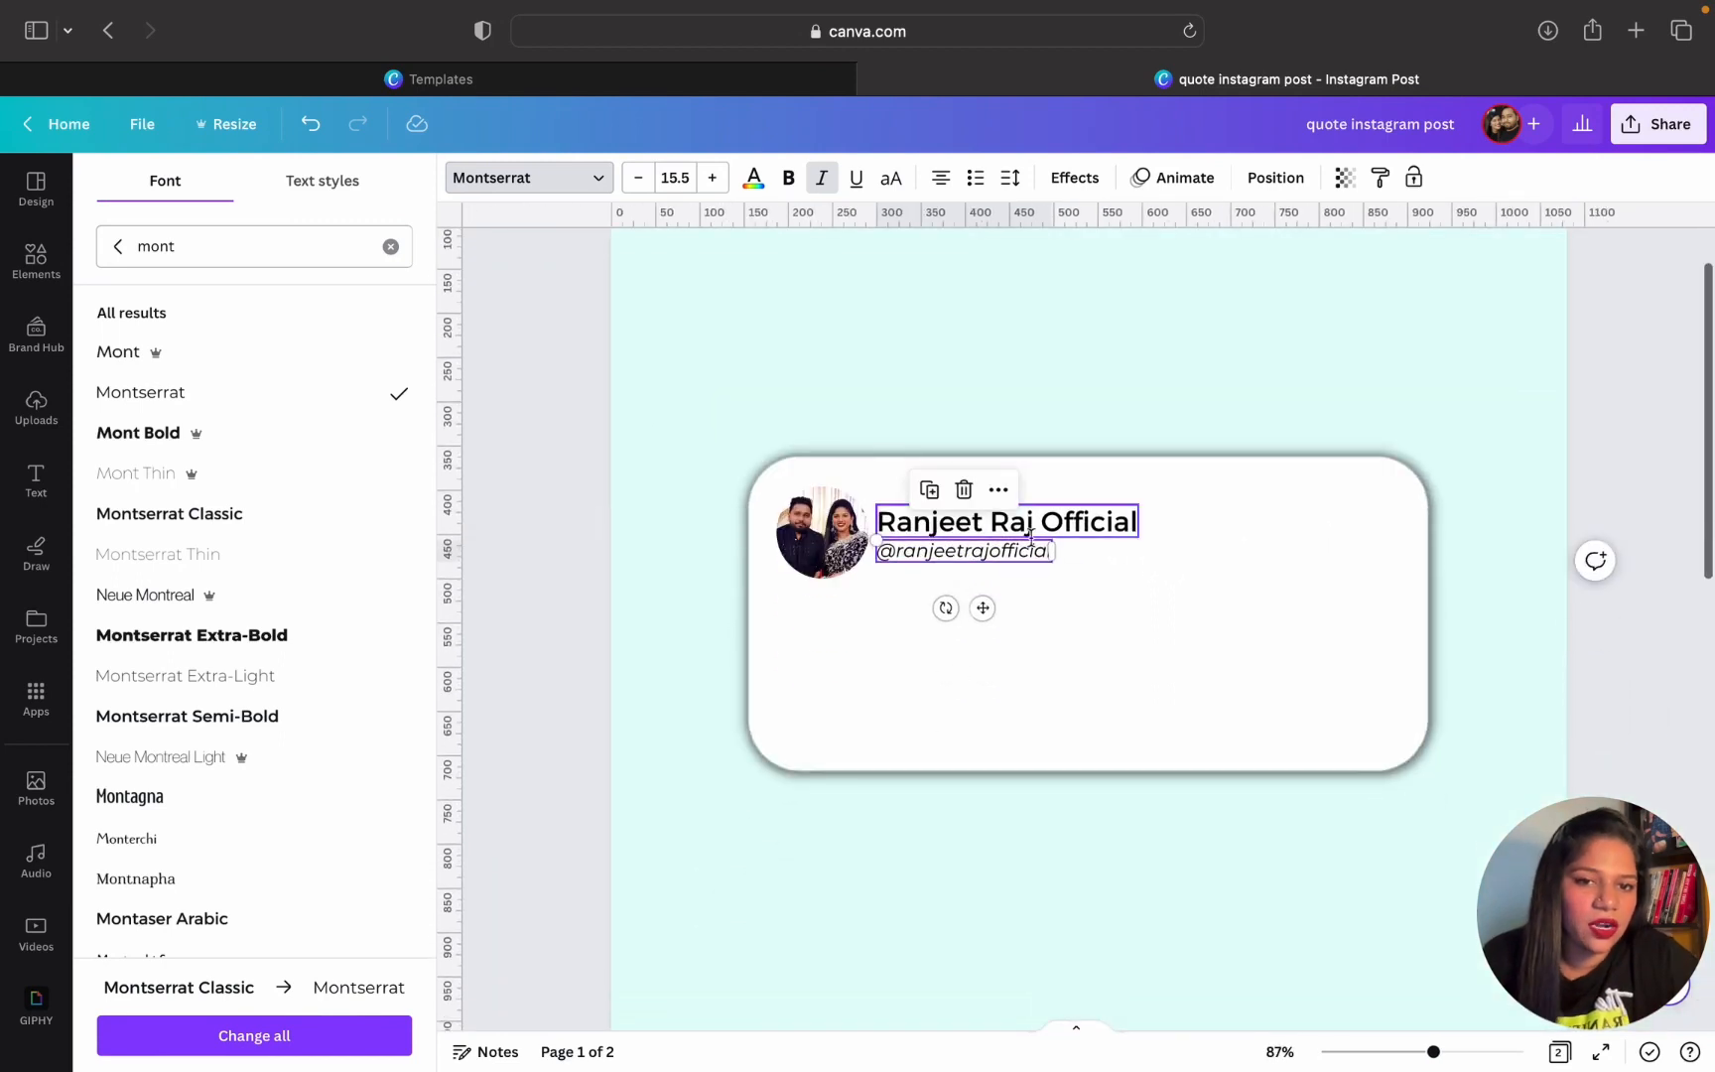
pyautogui.click(797, 185)
pyautogui.click(607, 819)
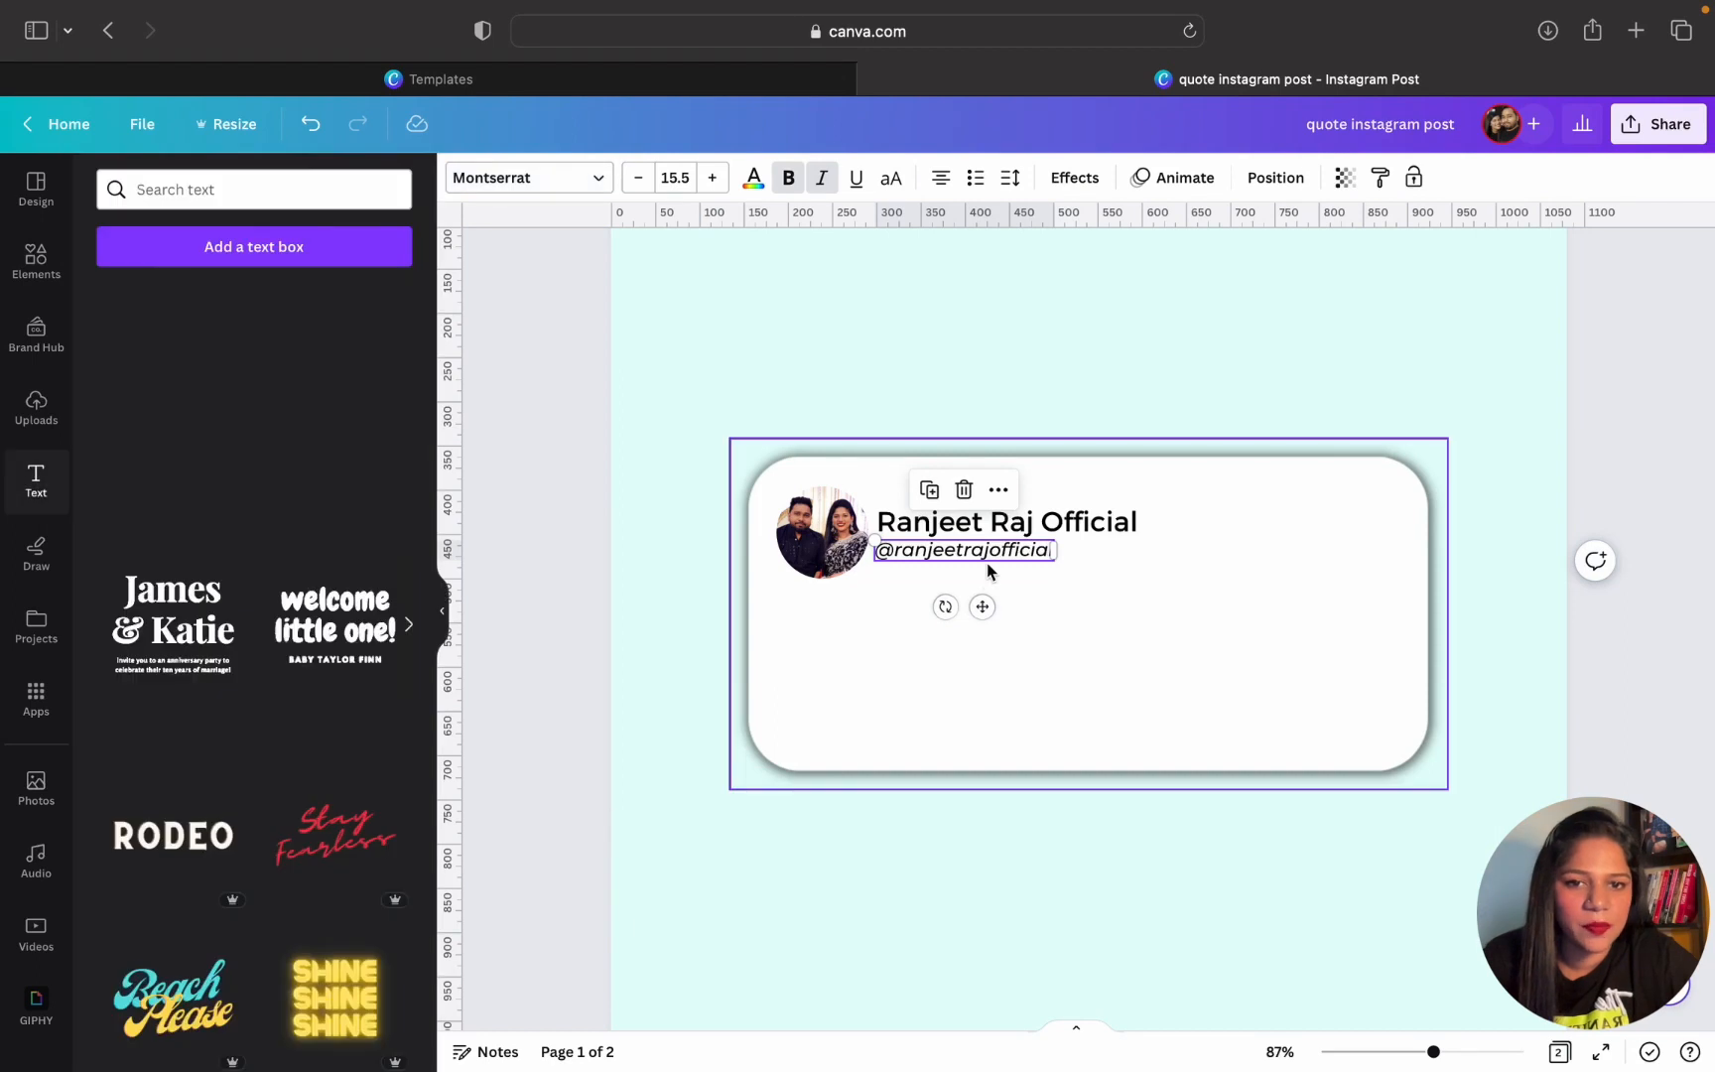
pyautogui.moveTo(982, 606); pyautogui.dragTo(983, 610)
pyautogui.click(584, 585)
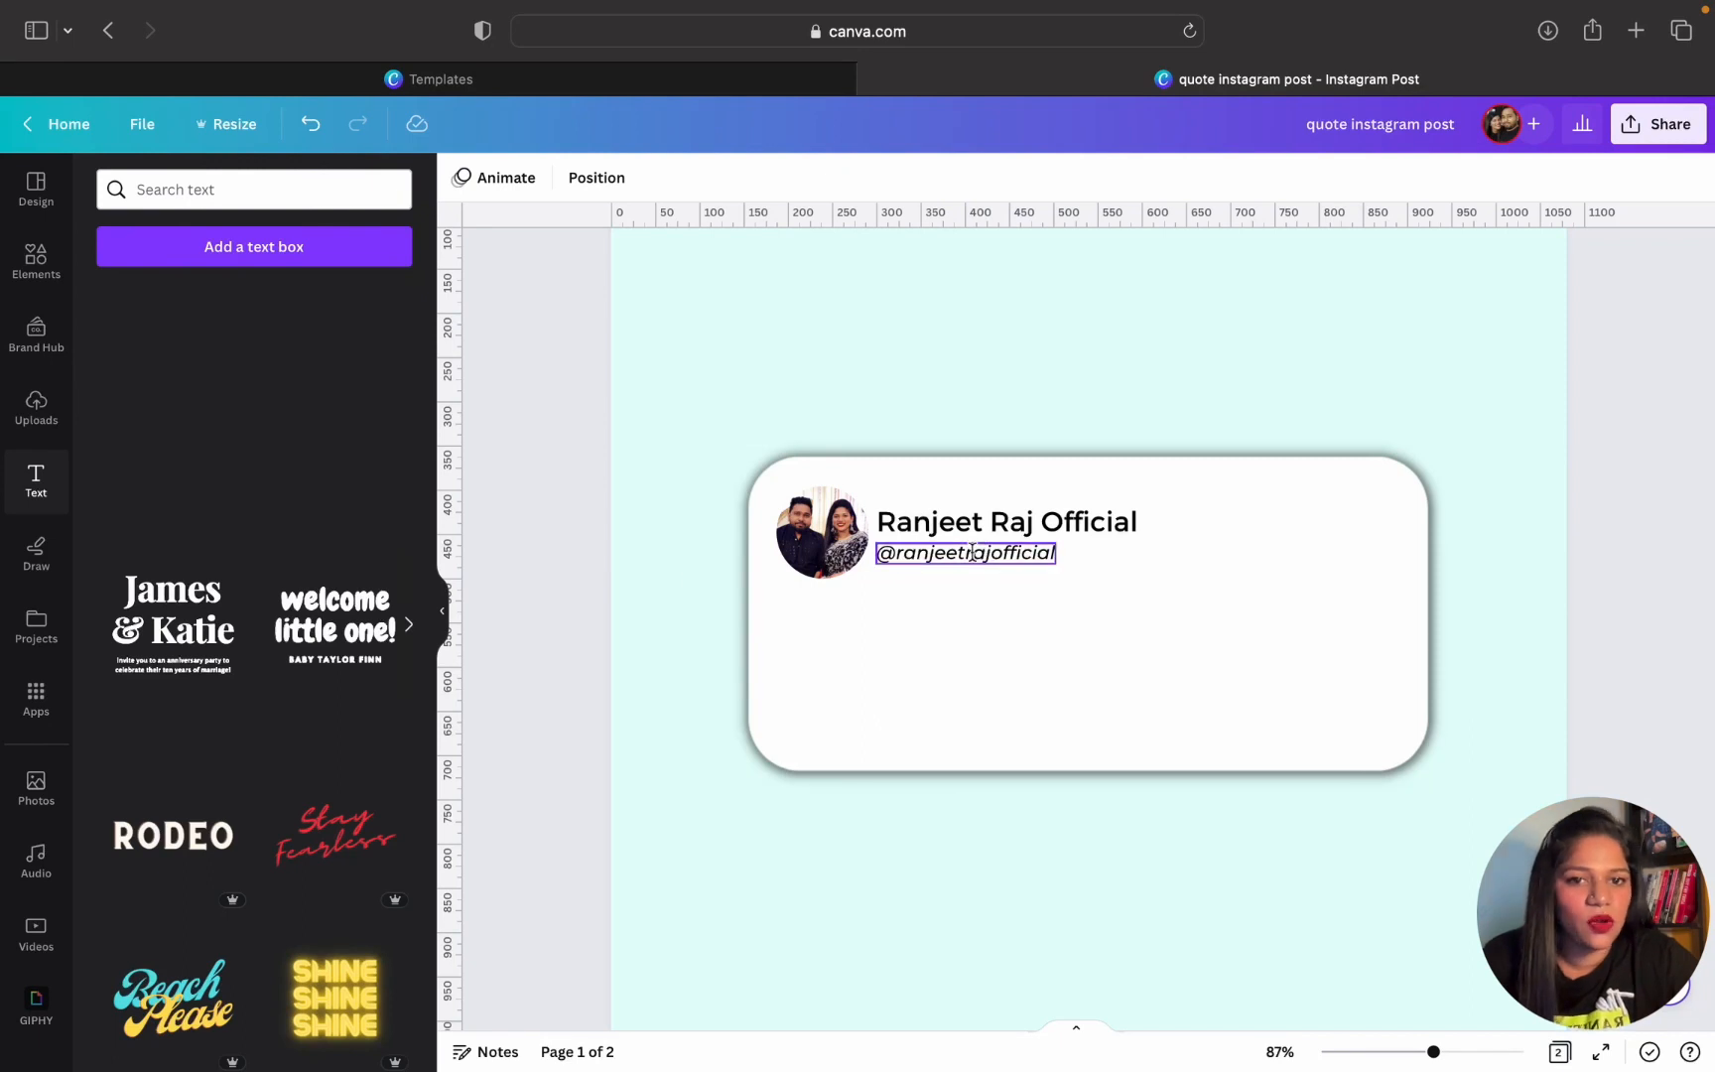
pyautogui.scroll(-5, 982, 596)
pyautogui.click(992, 660)
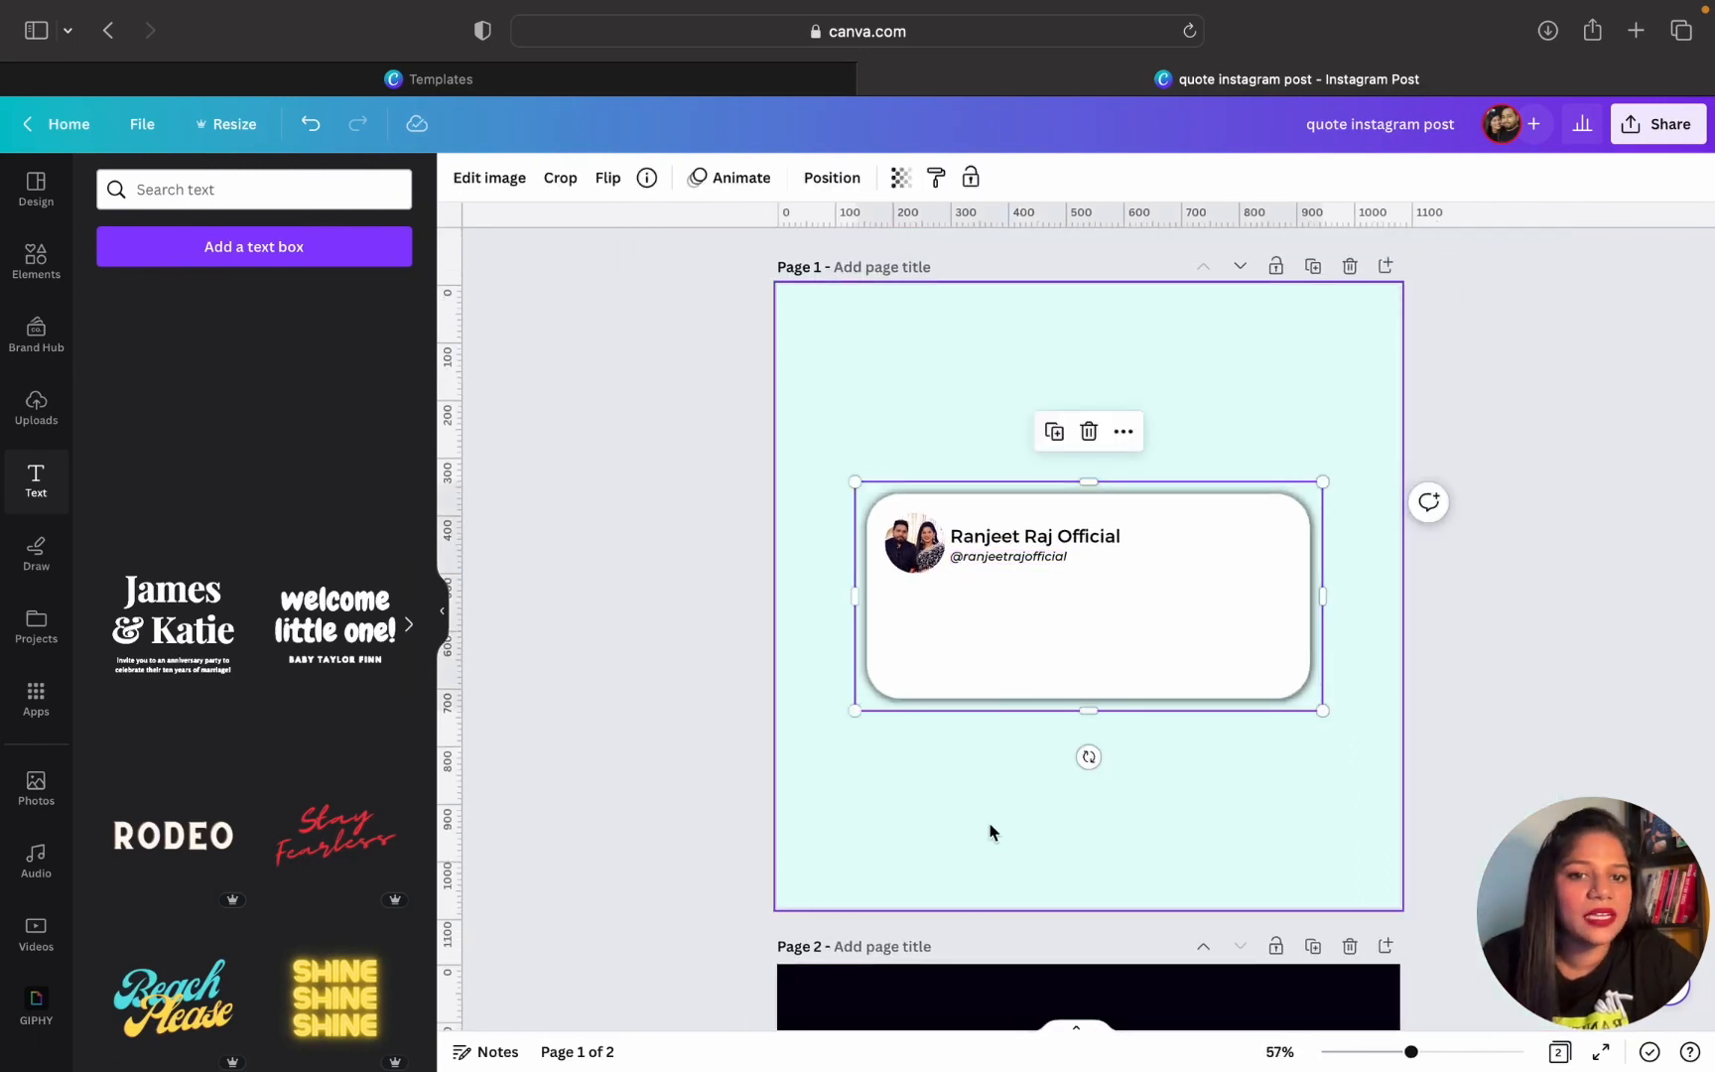
pyautogui.scroll(5, 999, 803)
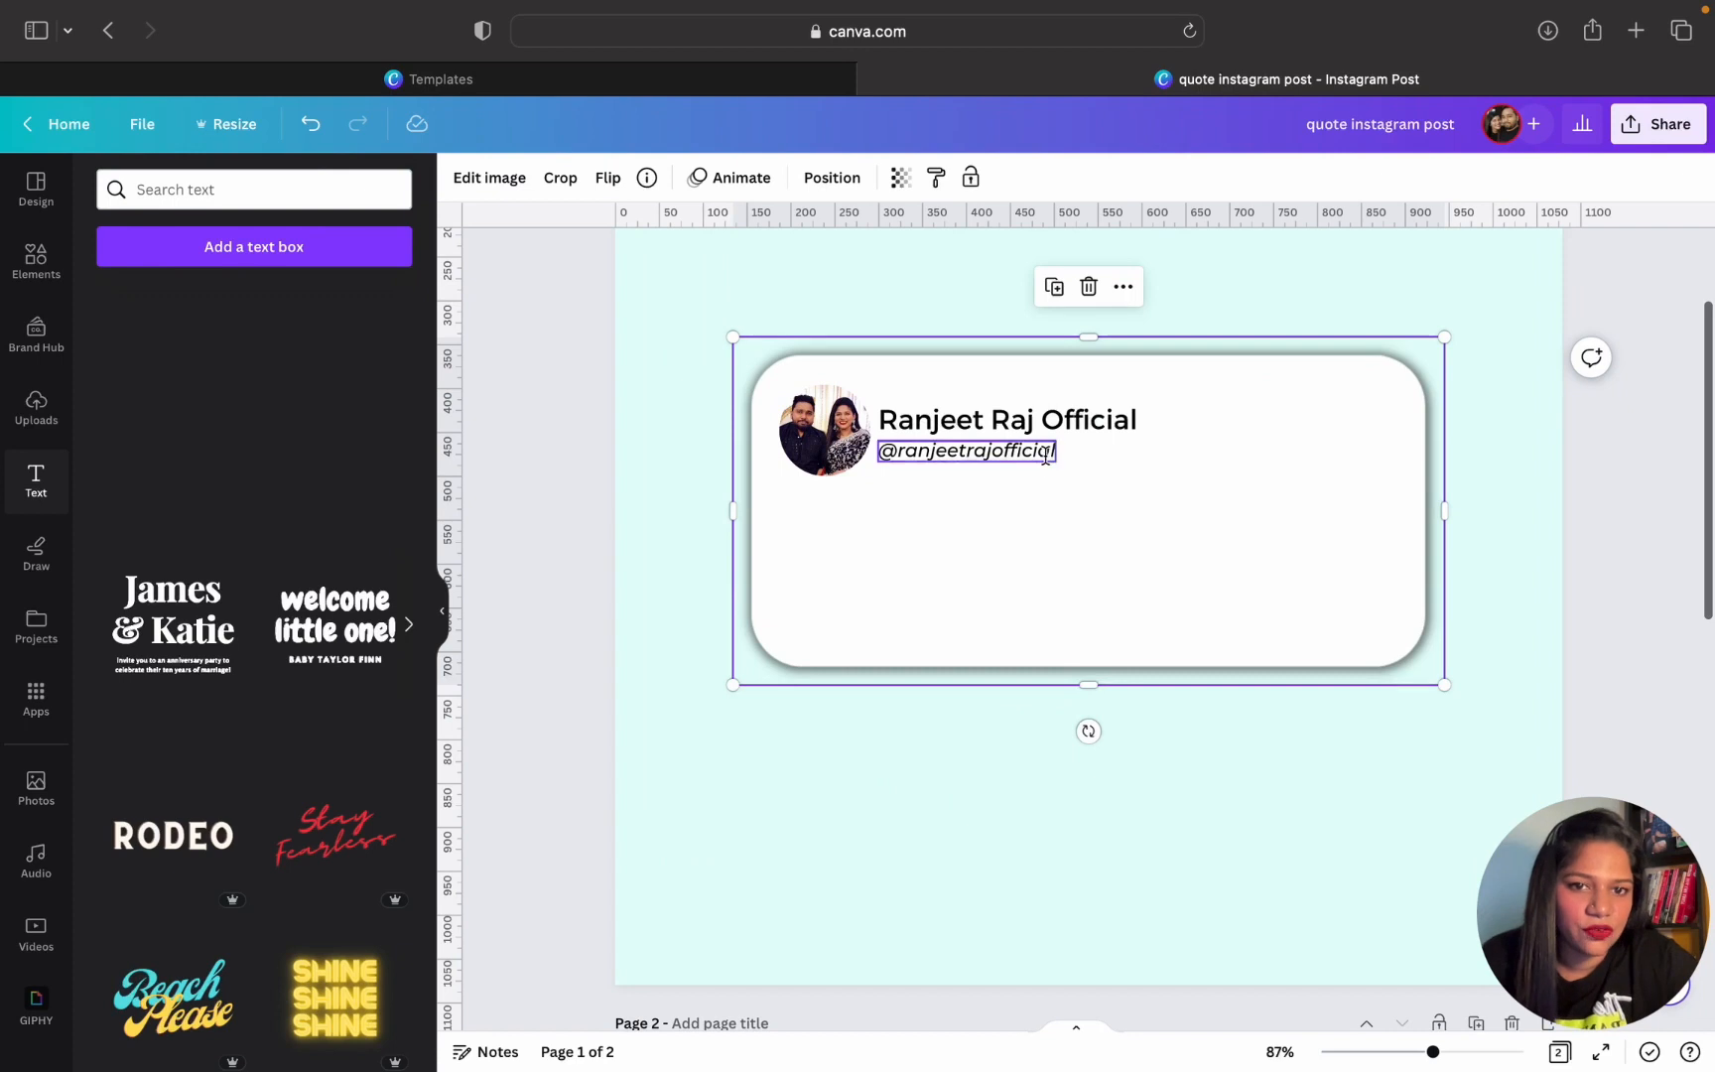
pyautogui.scroll(-2, 988, 559)
pyautogui.scroll(3, 988, 559)
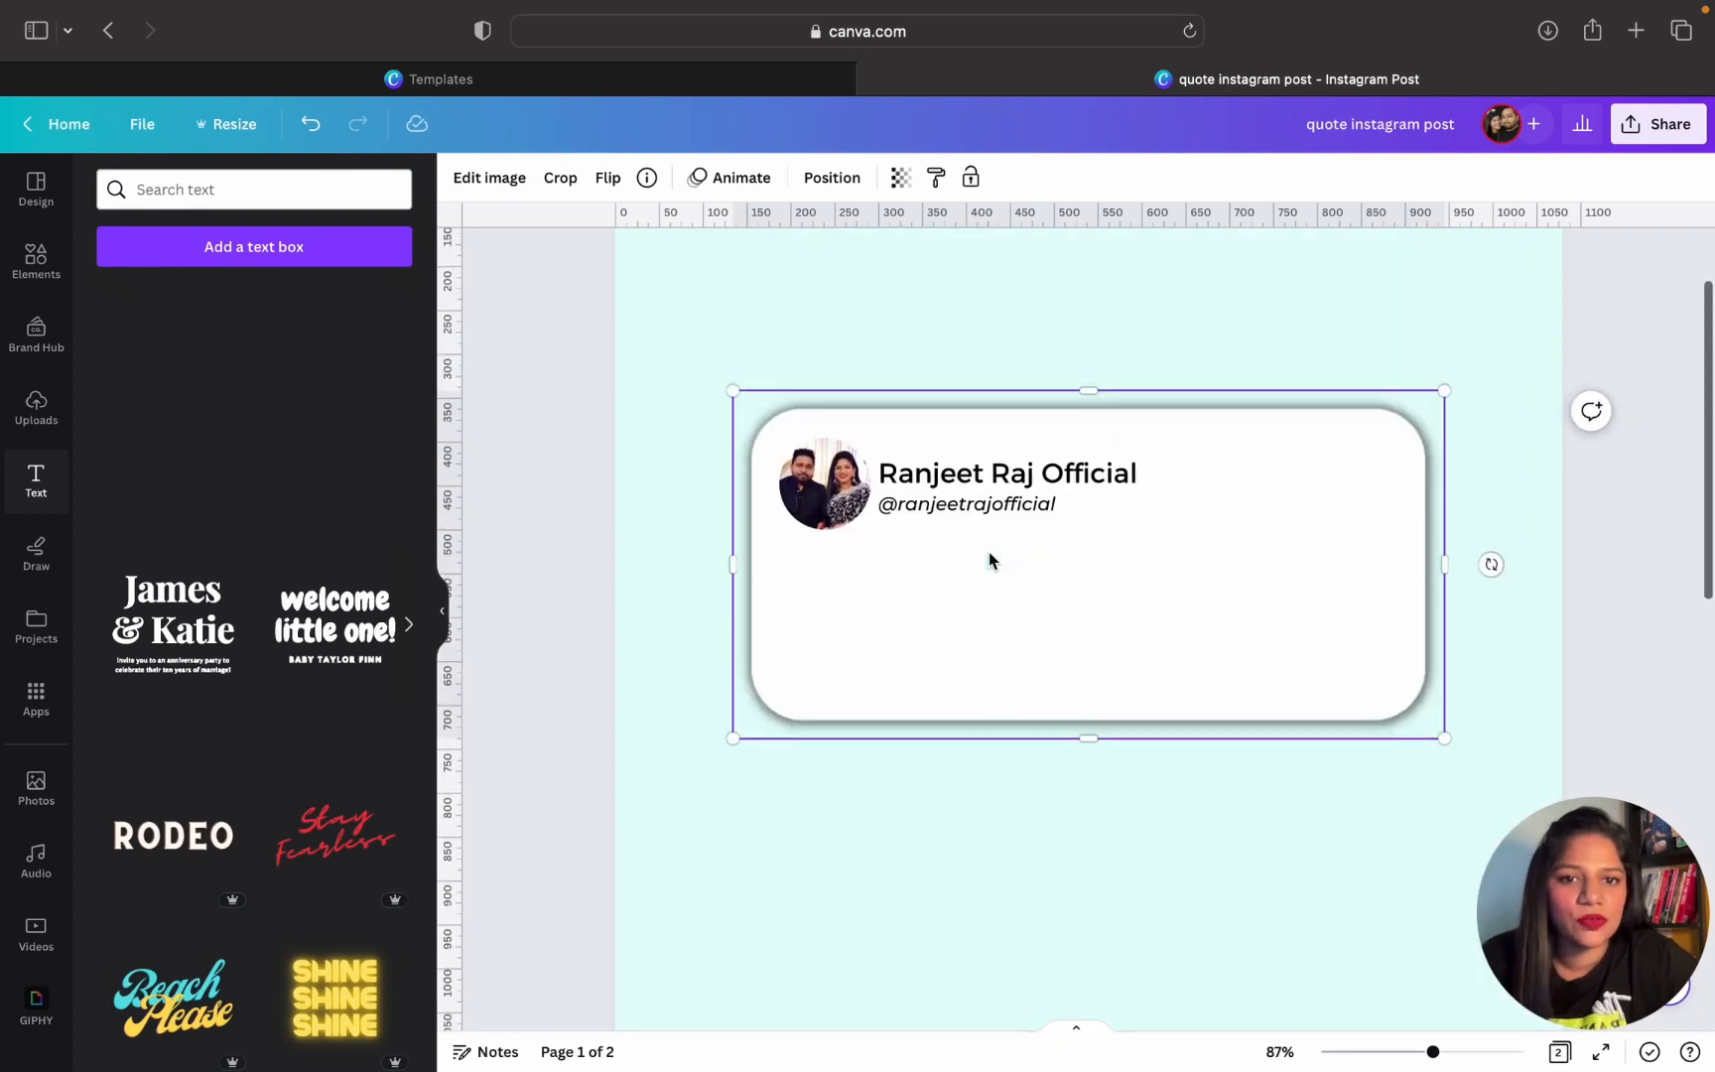
# Duplicate the handle lower as upright text reading 'Life is better when you start looking at it with love & gratitude.'
pyautogui.click(1013, 512)
pyautogui.press('super+d')
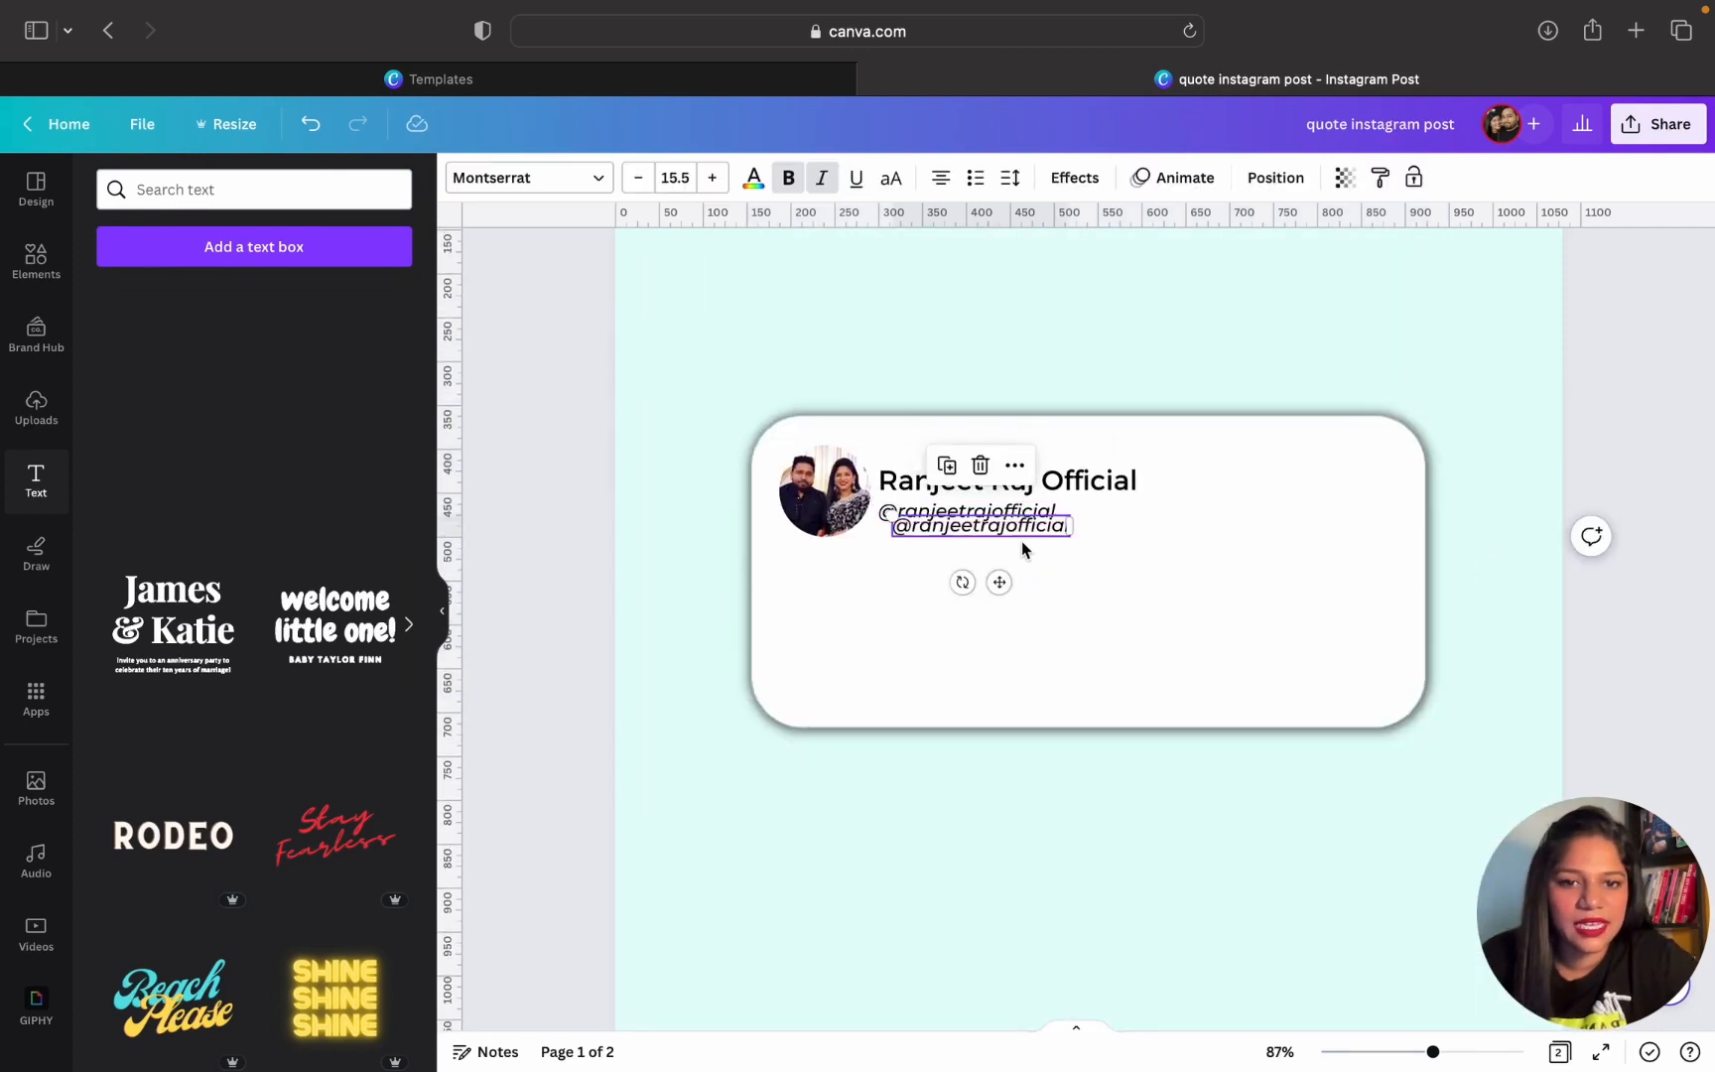
pyautogui.moveTo(1003, 587); pyautogui.dragTo(884, 627)
pyautogui.click(824, 186)
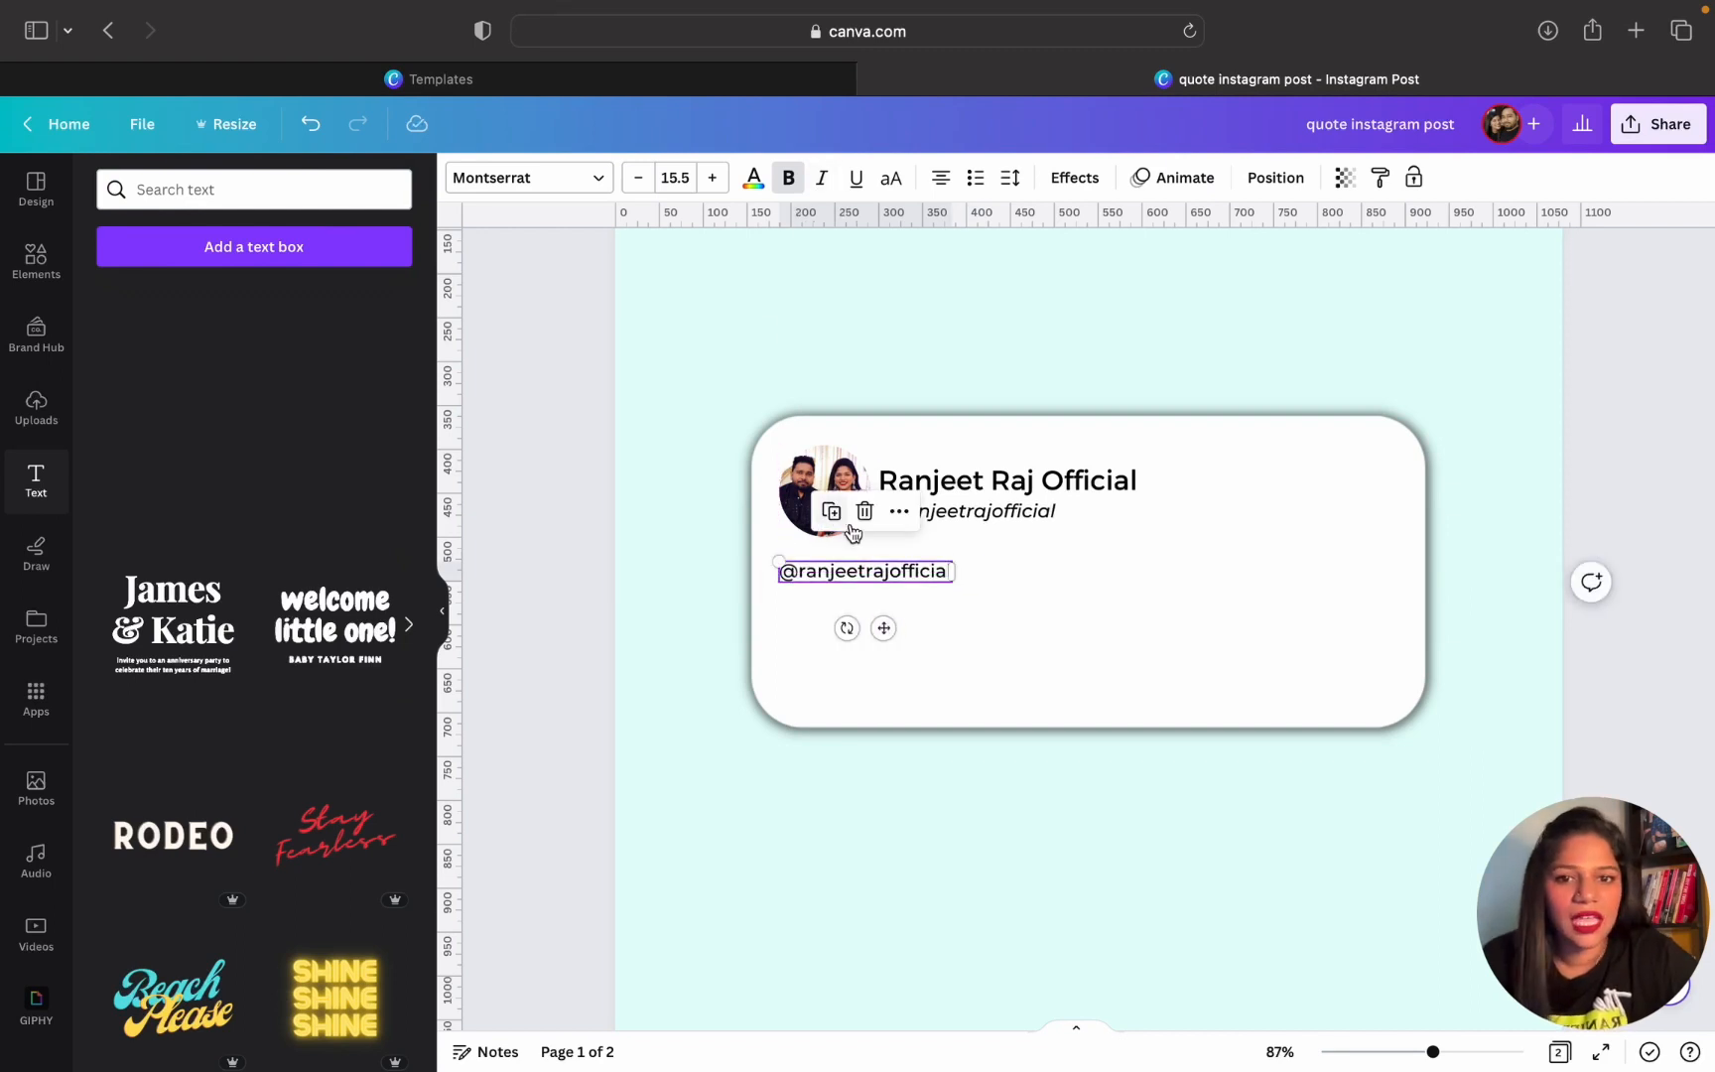
pyautogui.doubleClick(859, 573)
pyautogui.press('BackSpace')
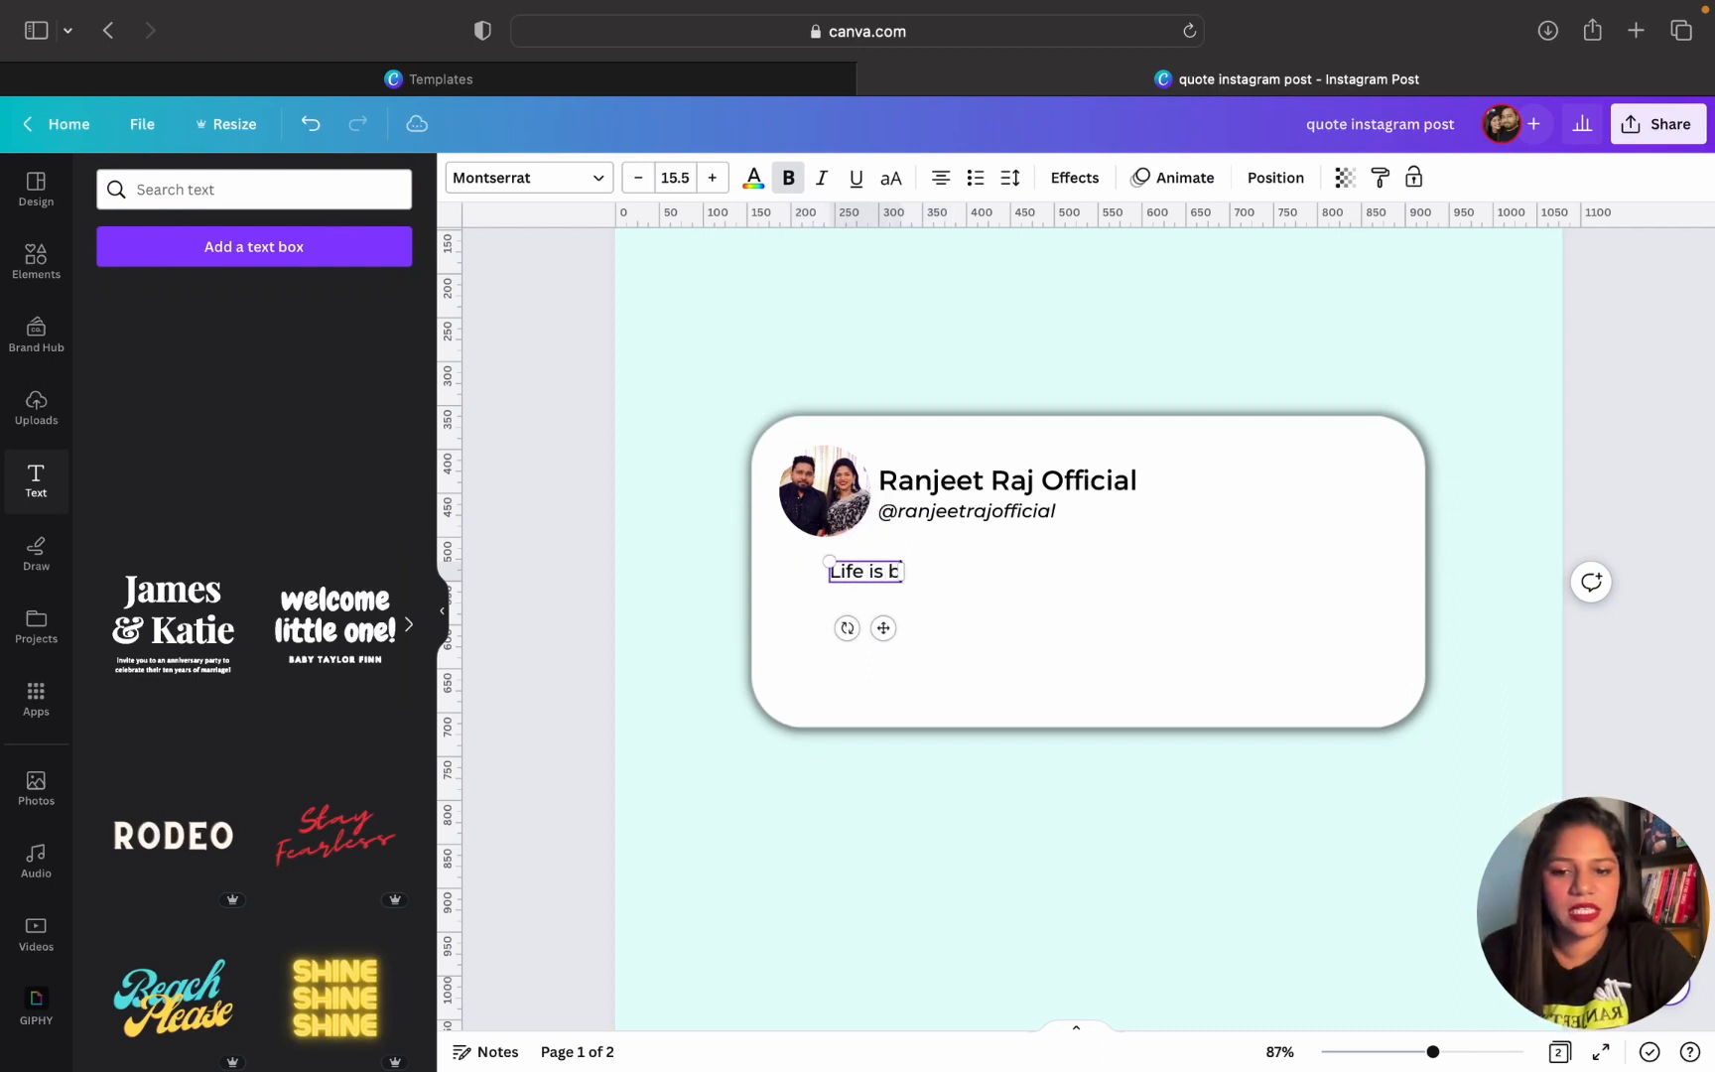
pyautogui.write('Life is better whe')
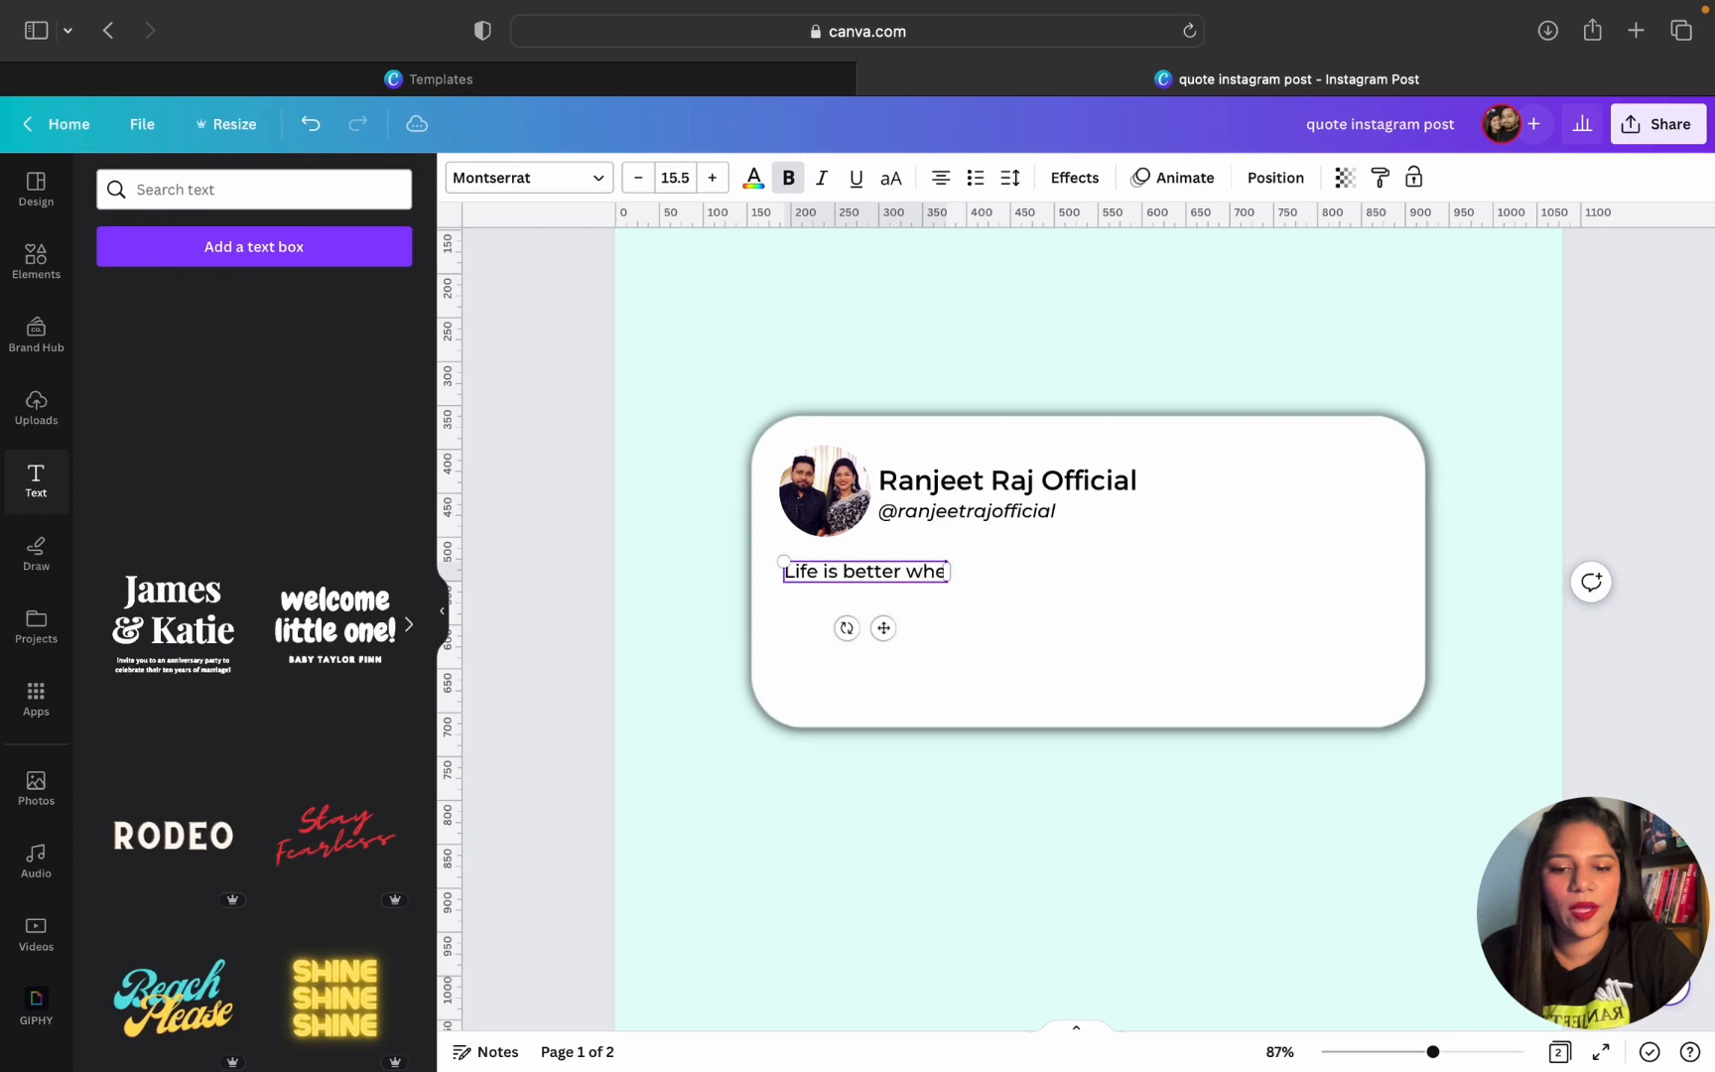
pyautogui.write('n you')
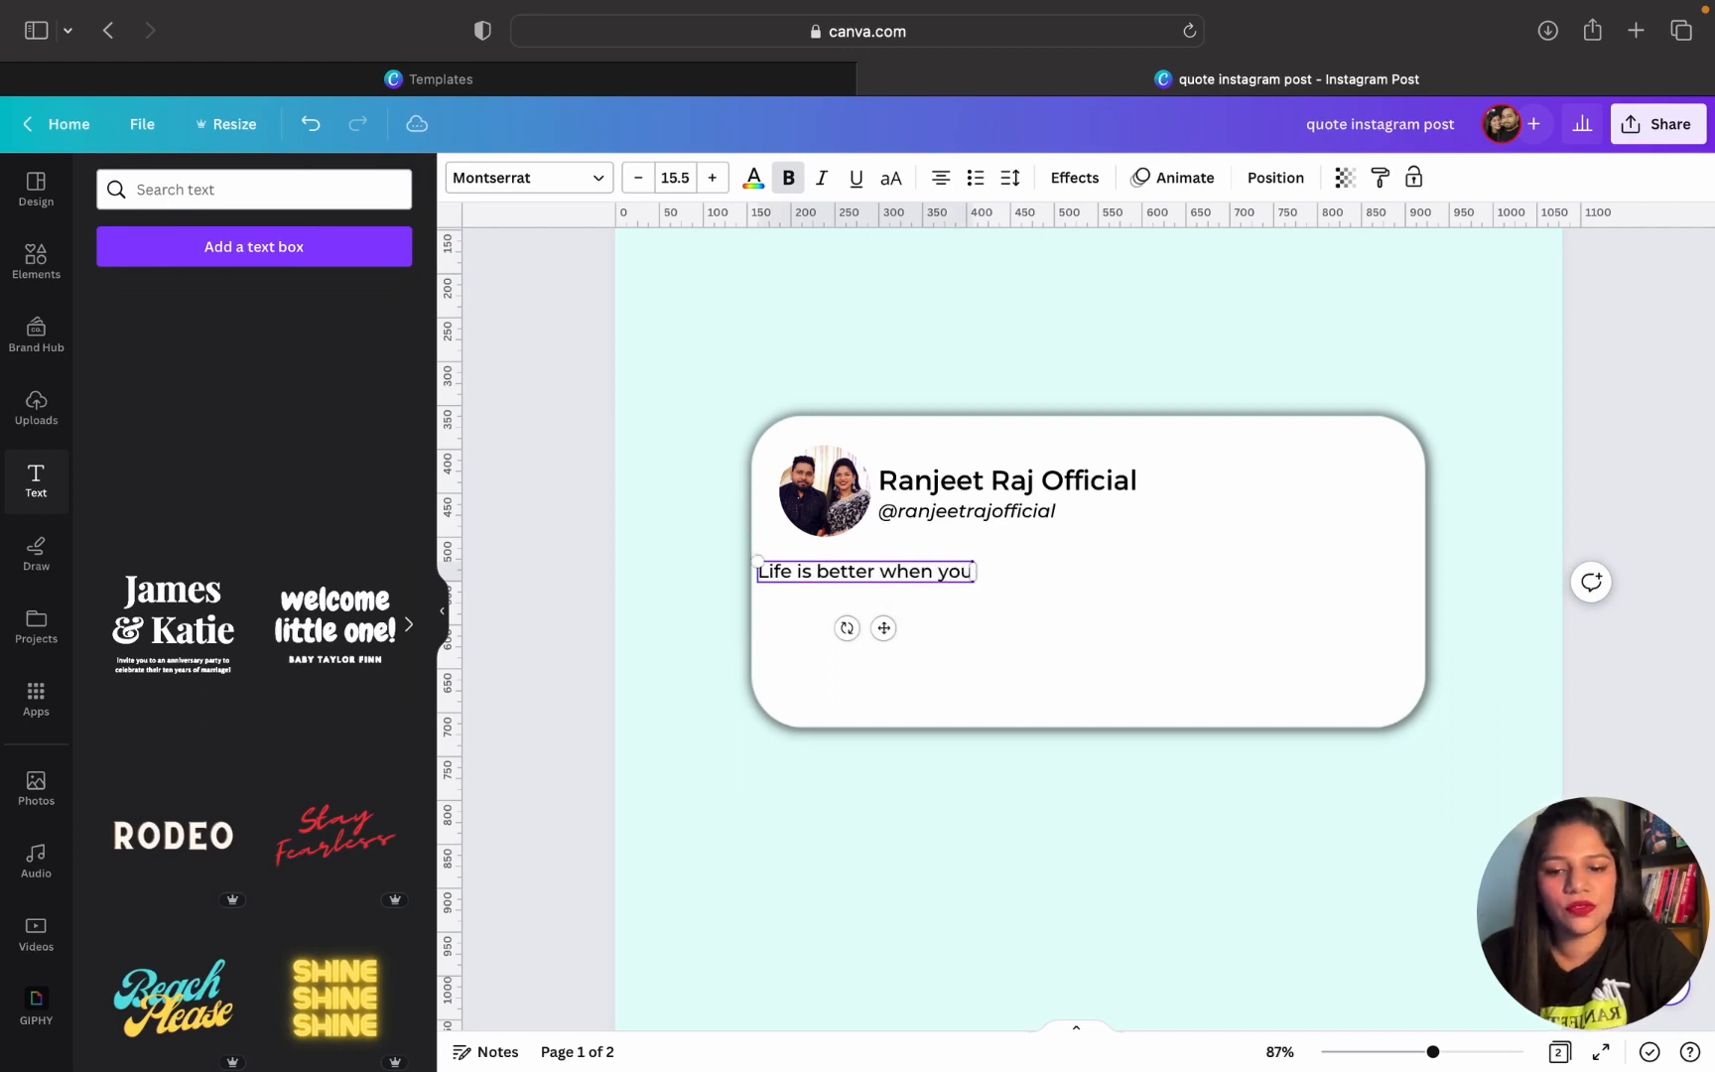
pyautogui.write(' start looking at it with love & gratitude.')
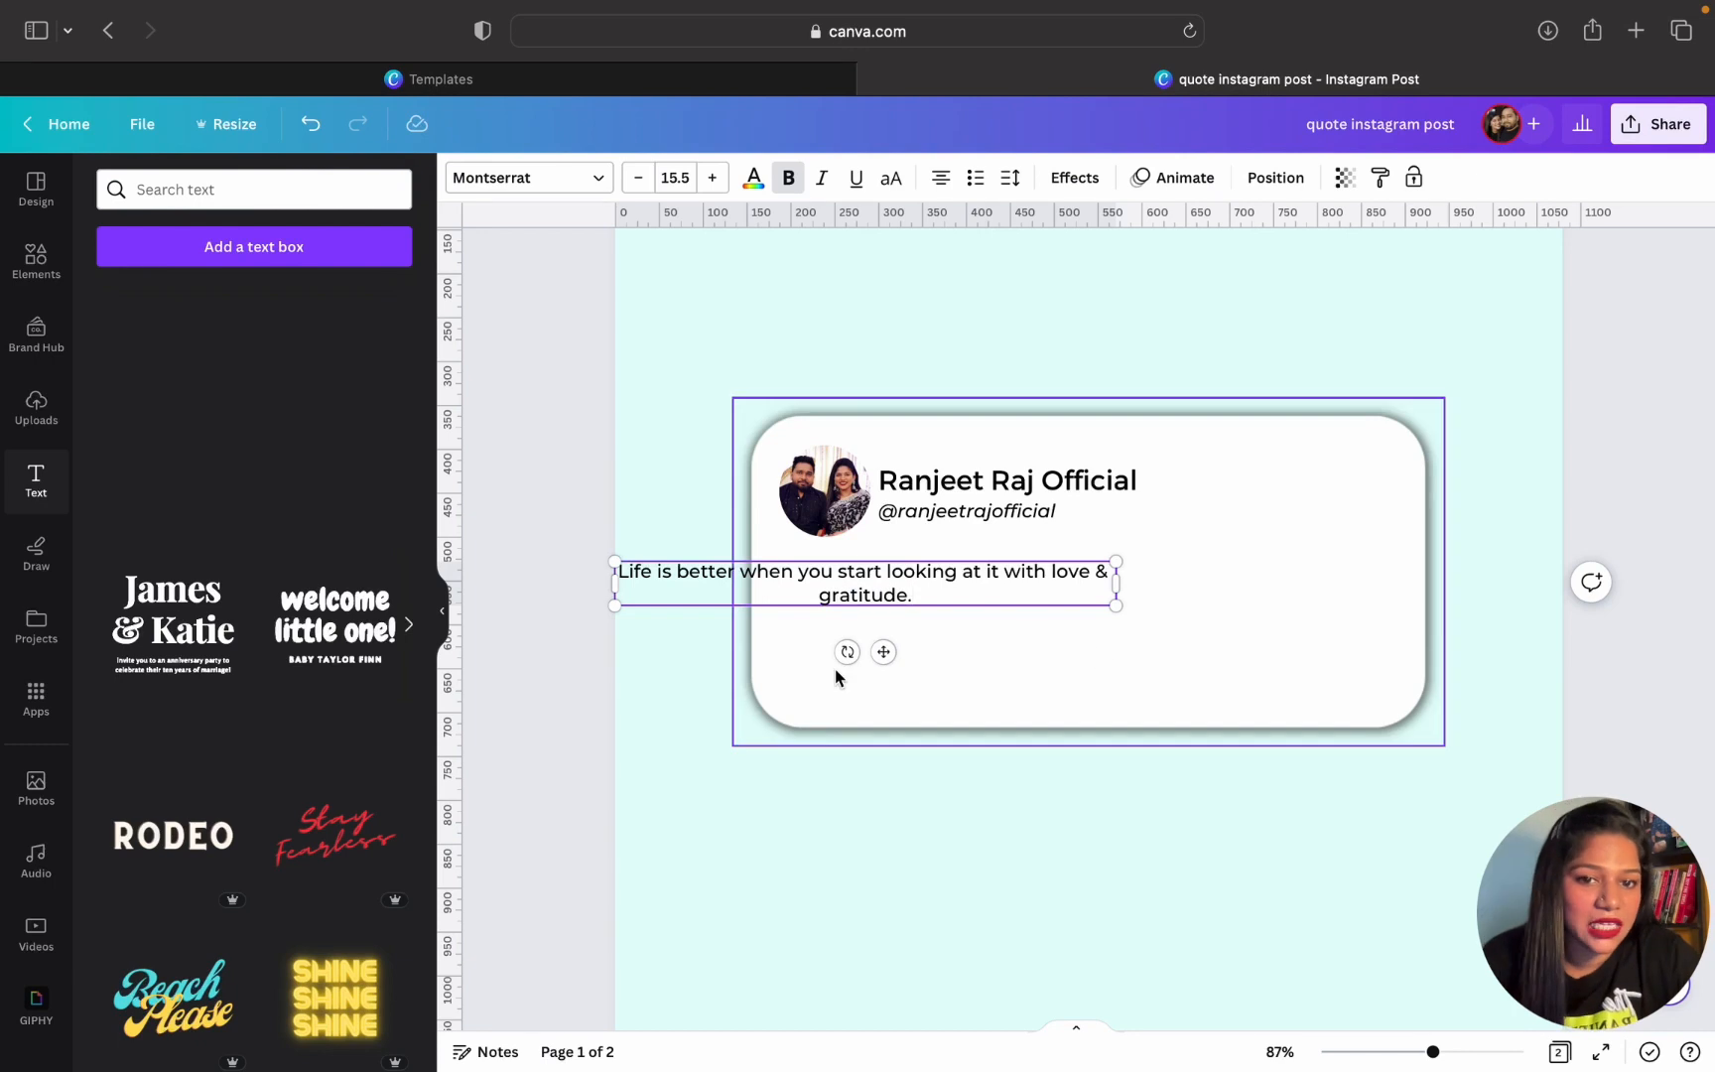
# Left-align the quote at size 21.5 and narrow its box so it wraps onto two lines
pyautogui.moveTo(884, 652); pyautogui.dragTo(1059, 649)
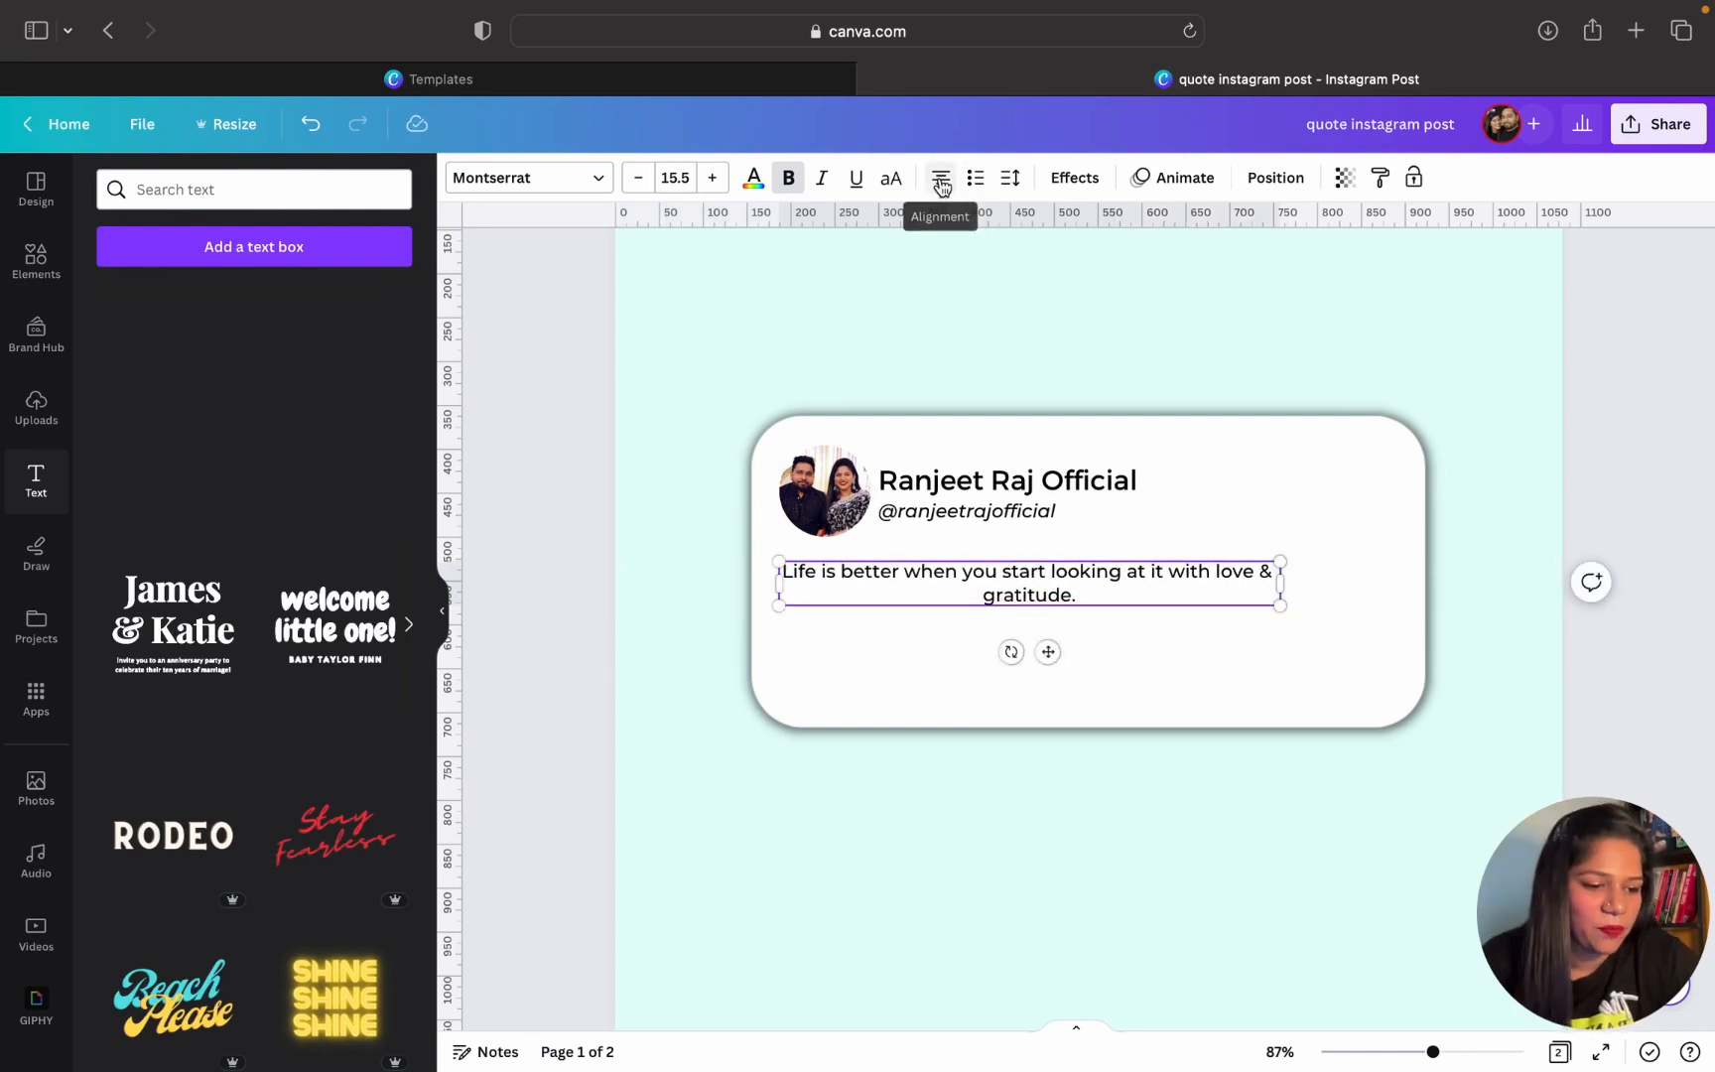
pyautogui.click(942, 181)
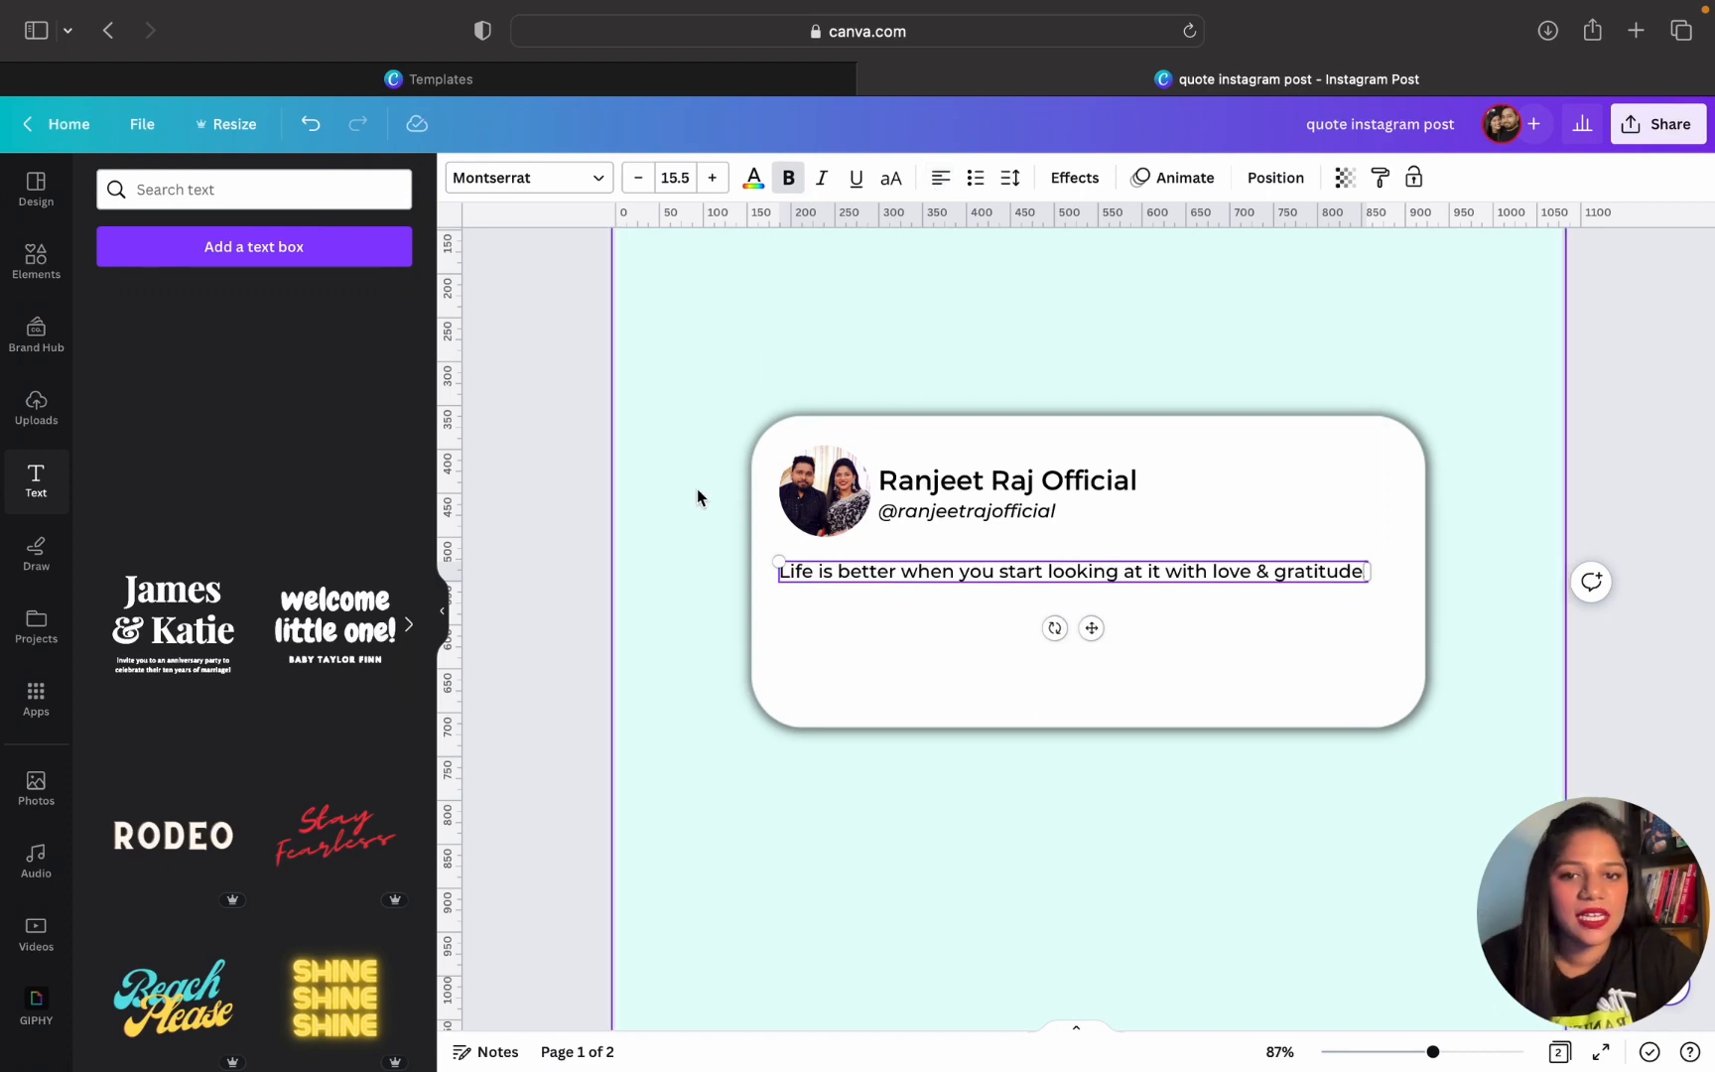
pyautogui.click(713, 179)
pyautogui.click(714, 179)
pyautogui.click(714, 178)
pyautogui.click(721, 183)
pyautogui.click(722, 183)
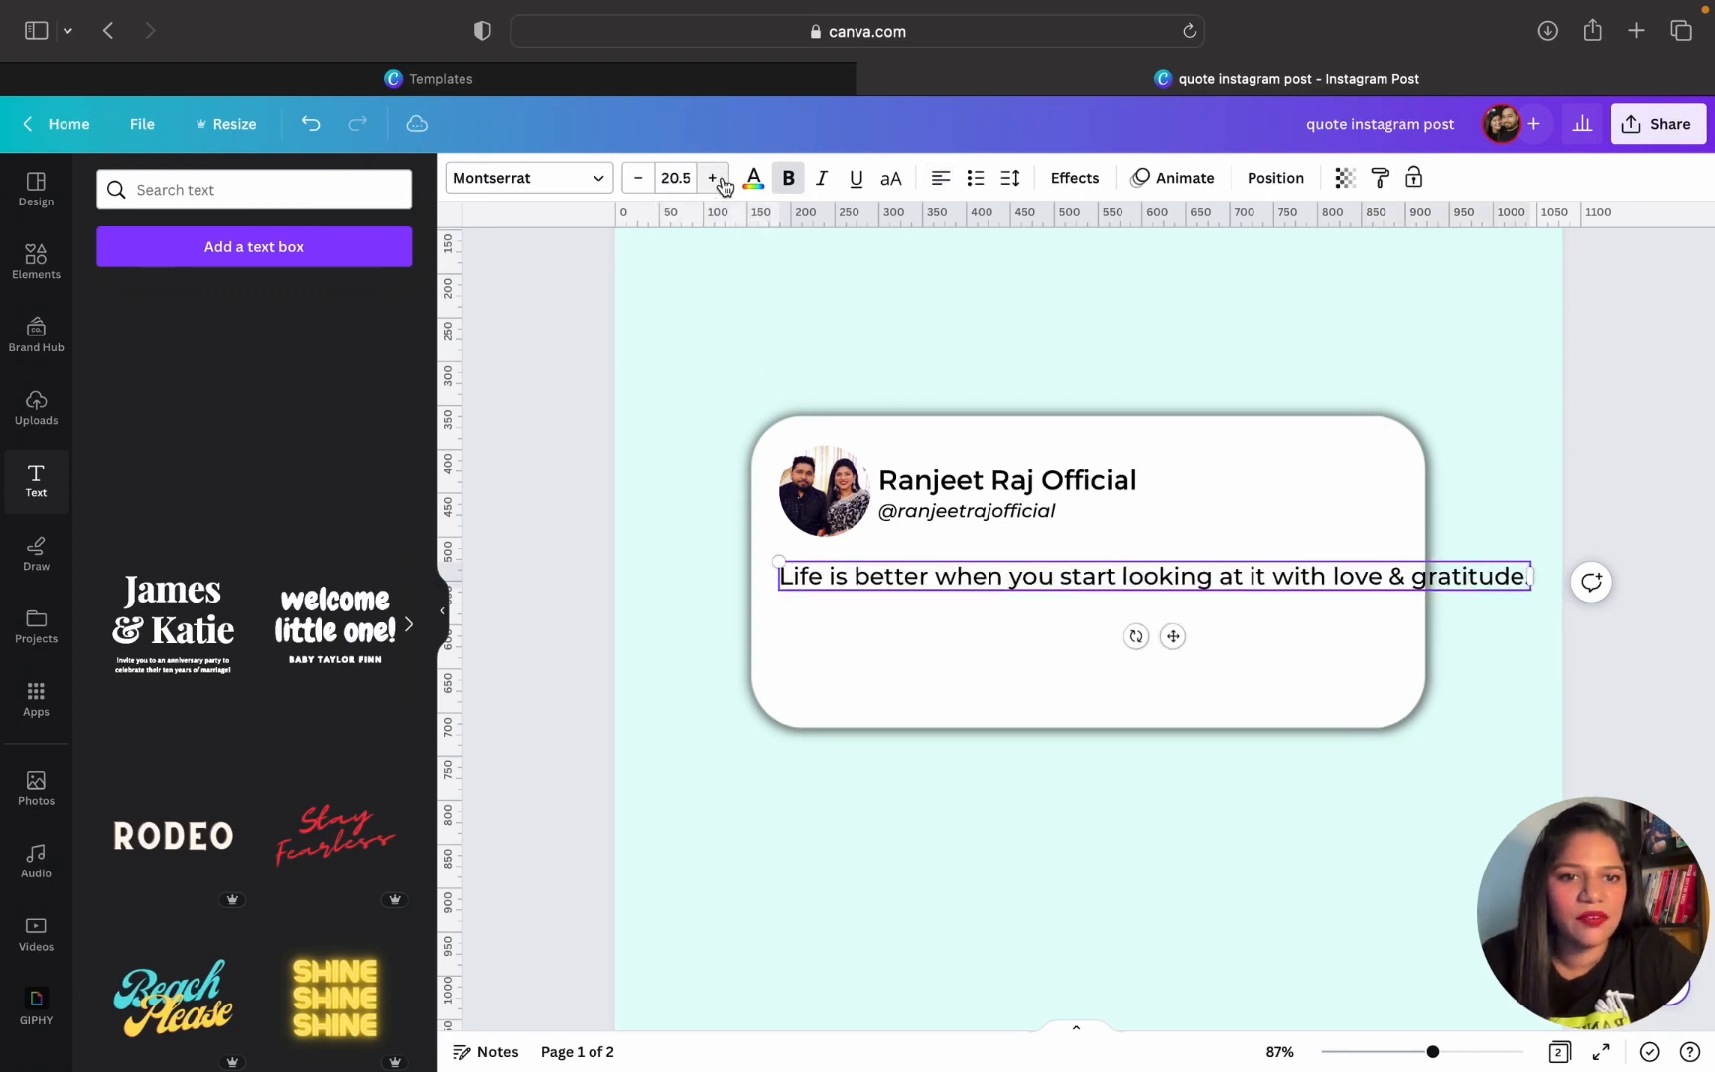
pyautogui.click(721, 183)
pyautogui.moveTo(1563, 596); pyautogui.dragTo(1342, 592)
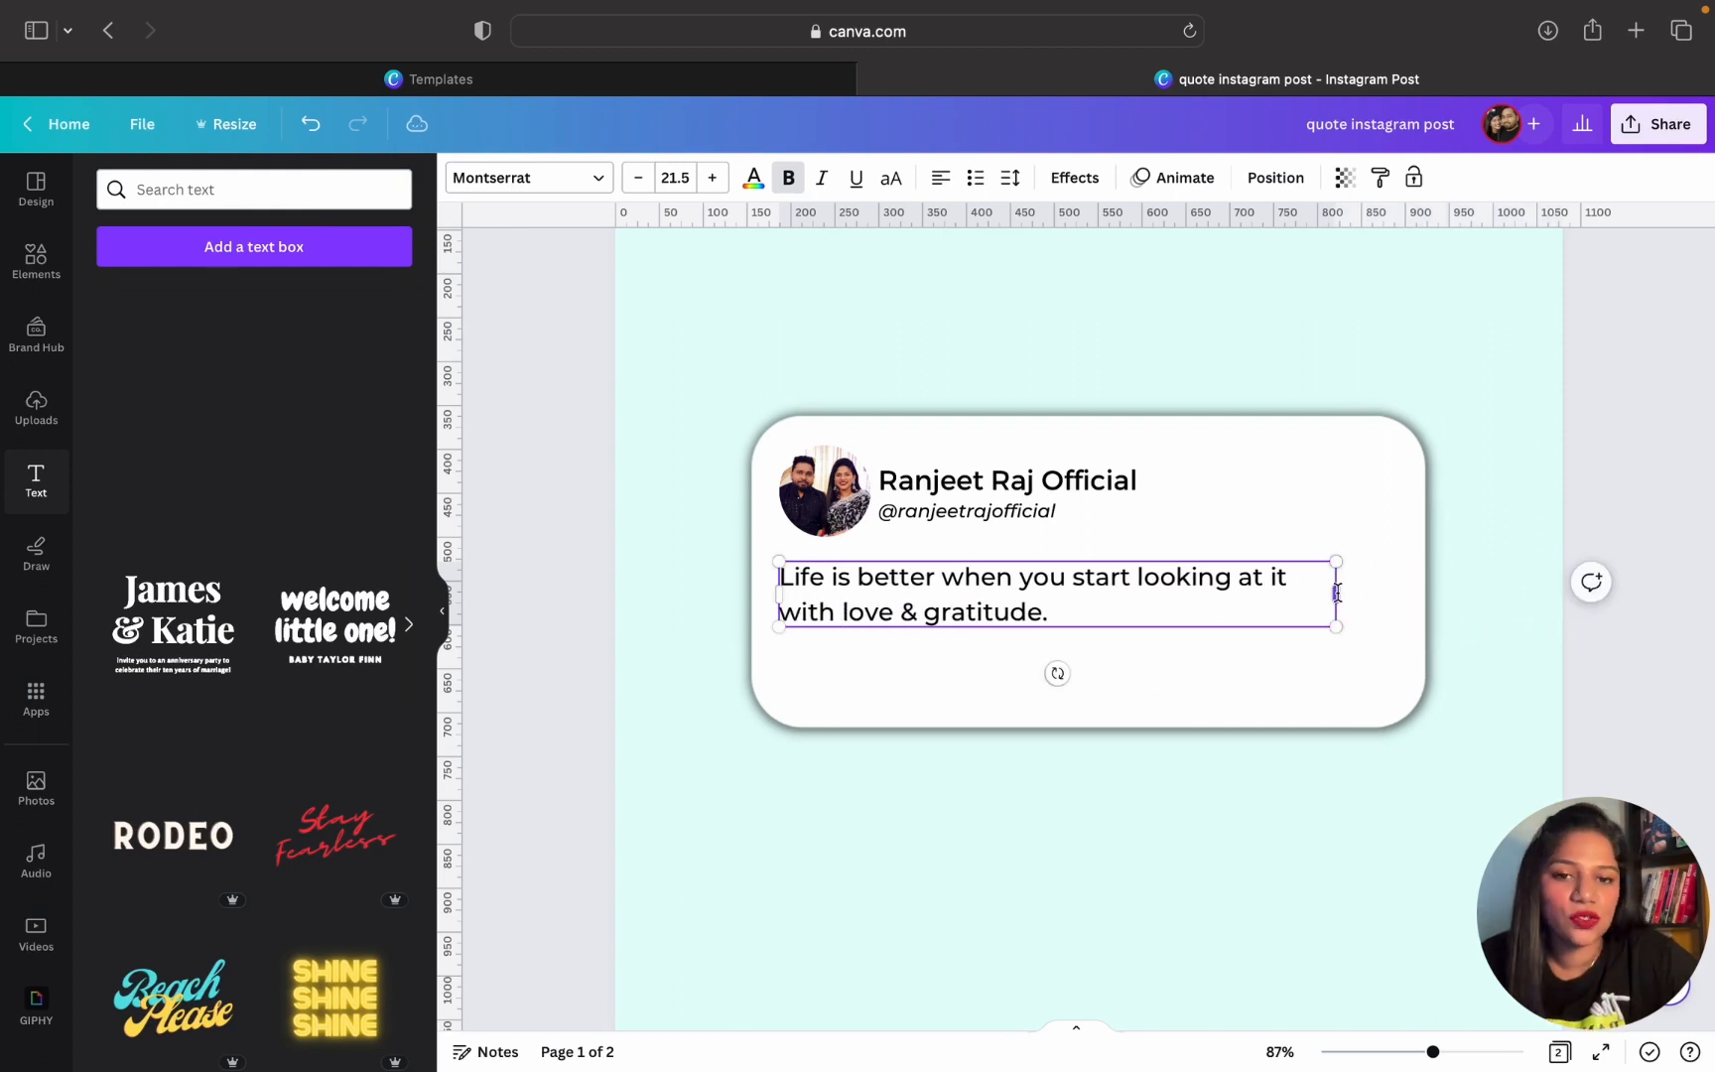
pyautogui.click(1186, 716)
pyautogui.click(1107, 625)
pyautogui.moveTo(1106, 626); pyautogui.dragTo(1093, 618)
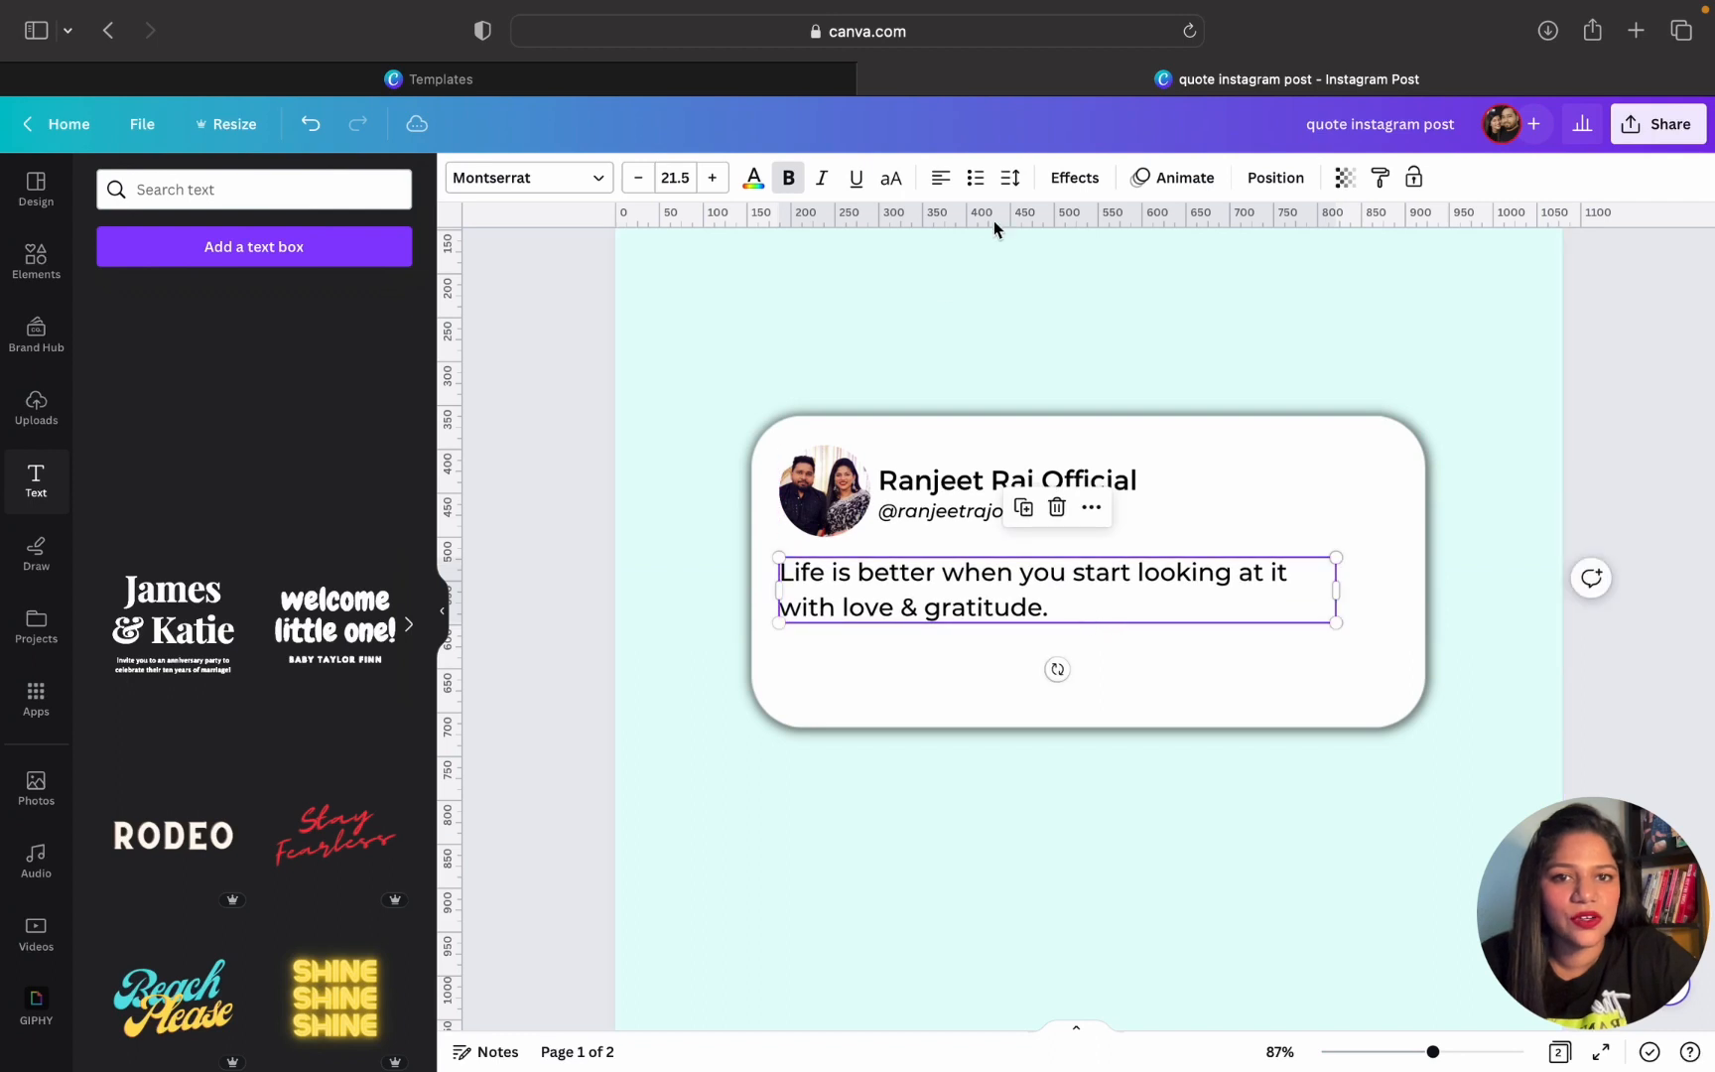
# Tighten the quote's line spacing to 1.18 and lower it slightly
pyautogui.click(1009, 179)
pyautogui.moveTo(1131, 331)
pyautogui.mouseDown()
pyautogui.moveTo(1091, 337)
pyautogui.moveTo(1109, 341)
pyautogui.mouseUp()
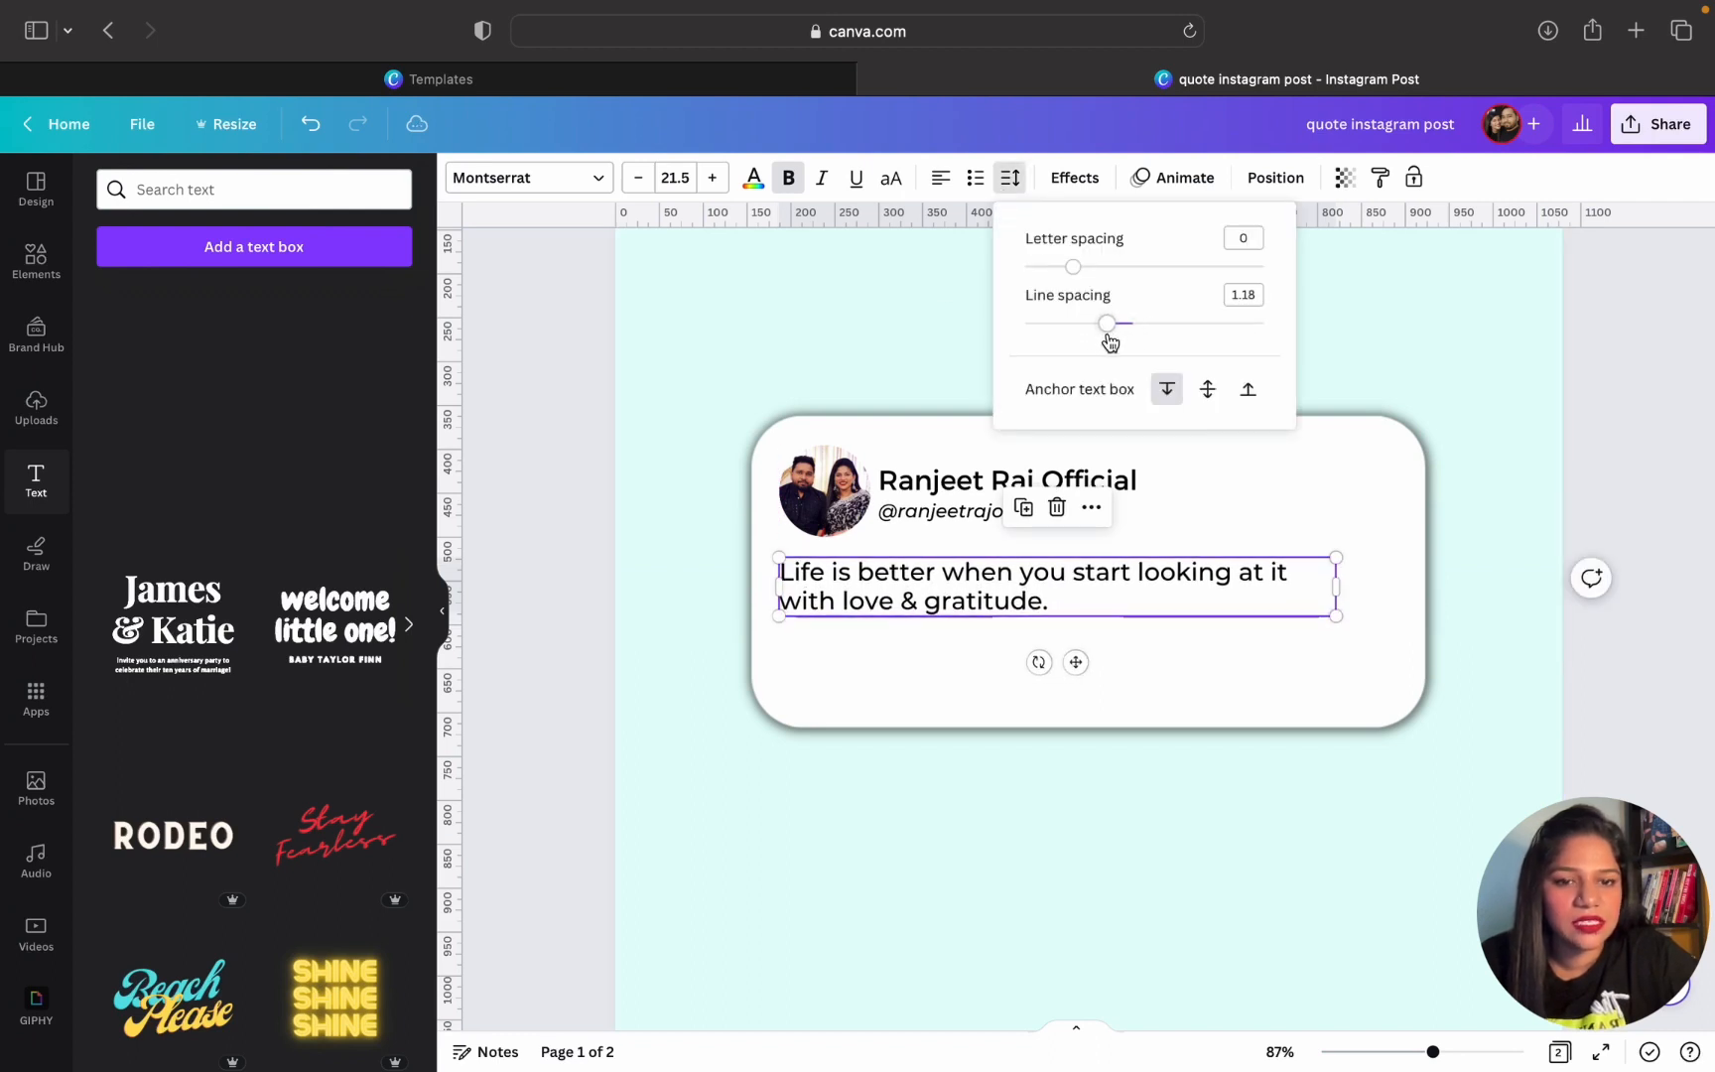
pyautogui.click(777, 919)
pyautogui.moveTo(953, 561); pyautogui.dragTo(949, 578)
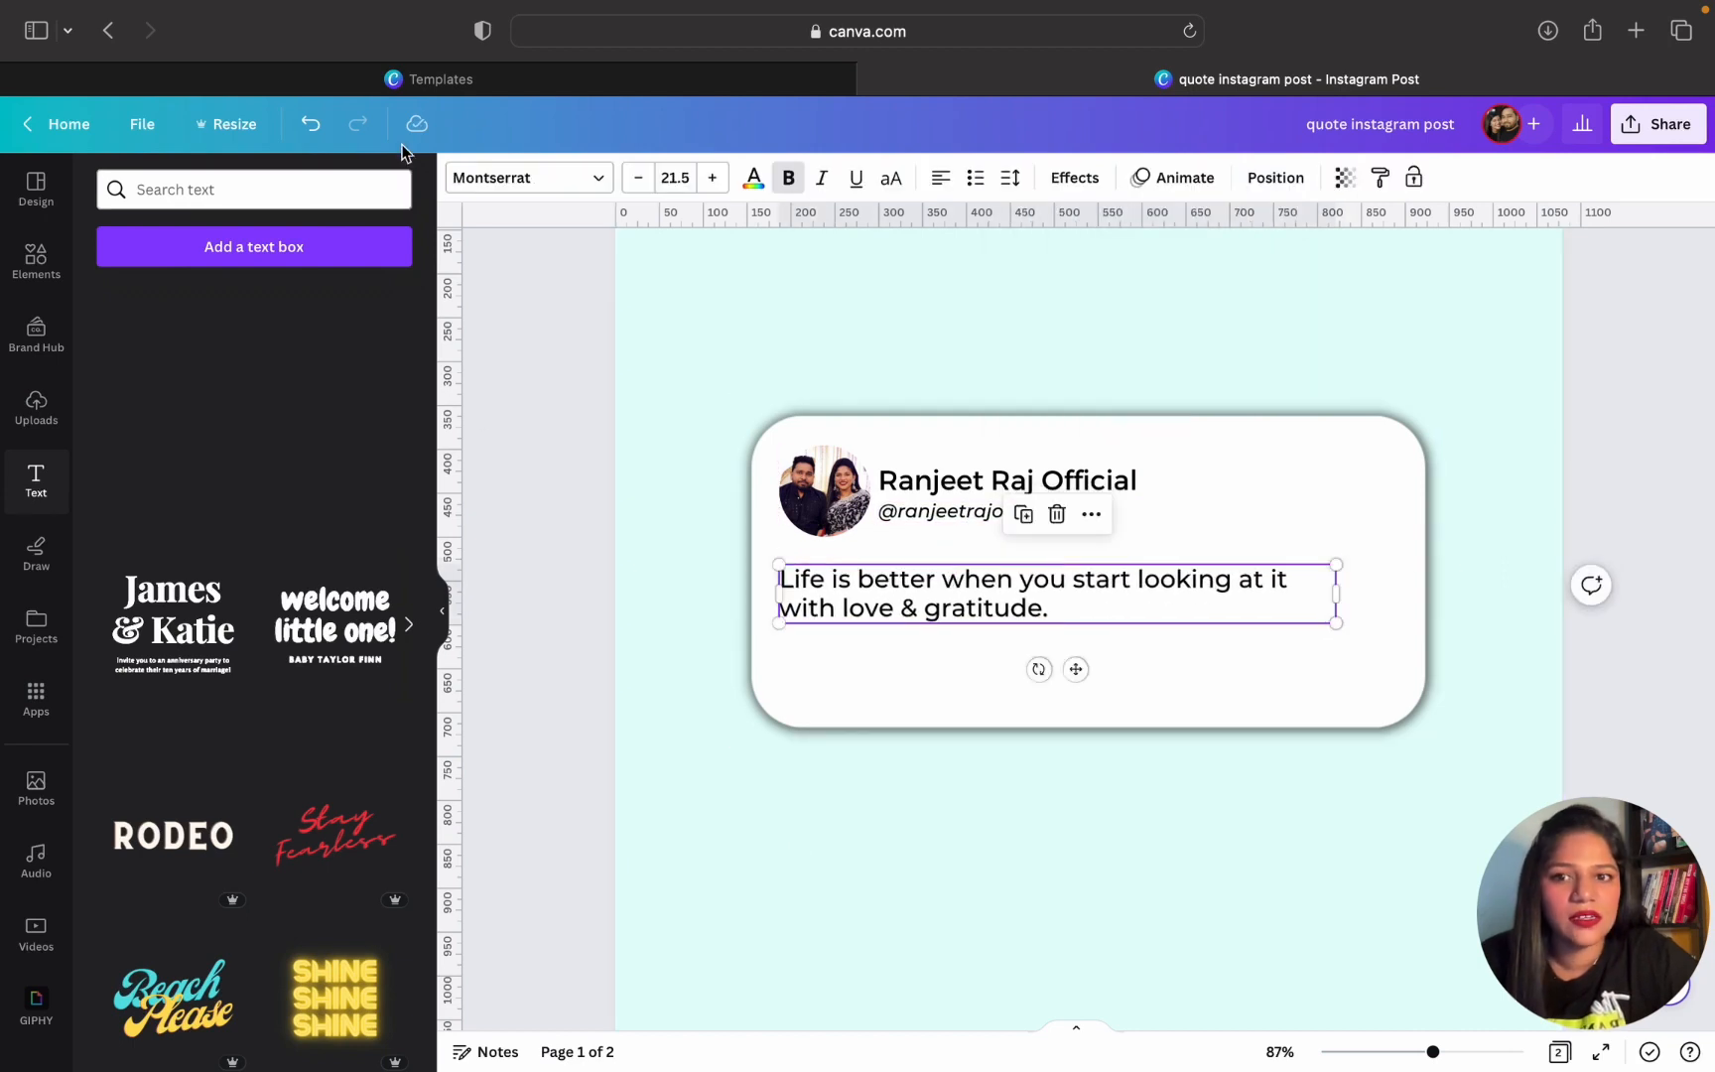
# Search Elements for 'heart' and add the red heart to the card
pyautogui.click(35, 261)
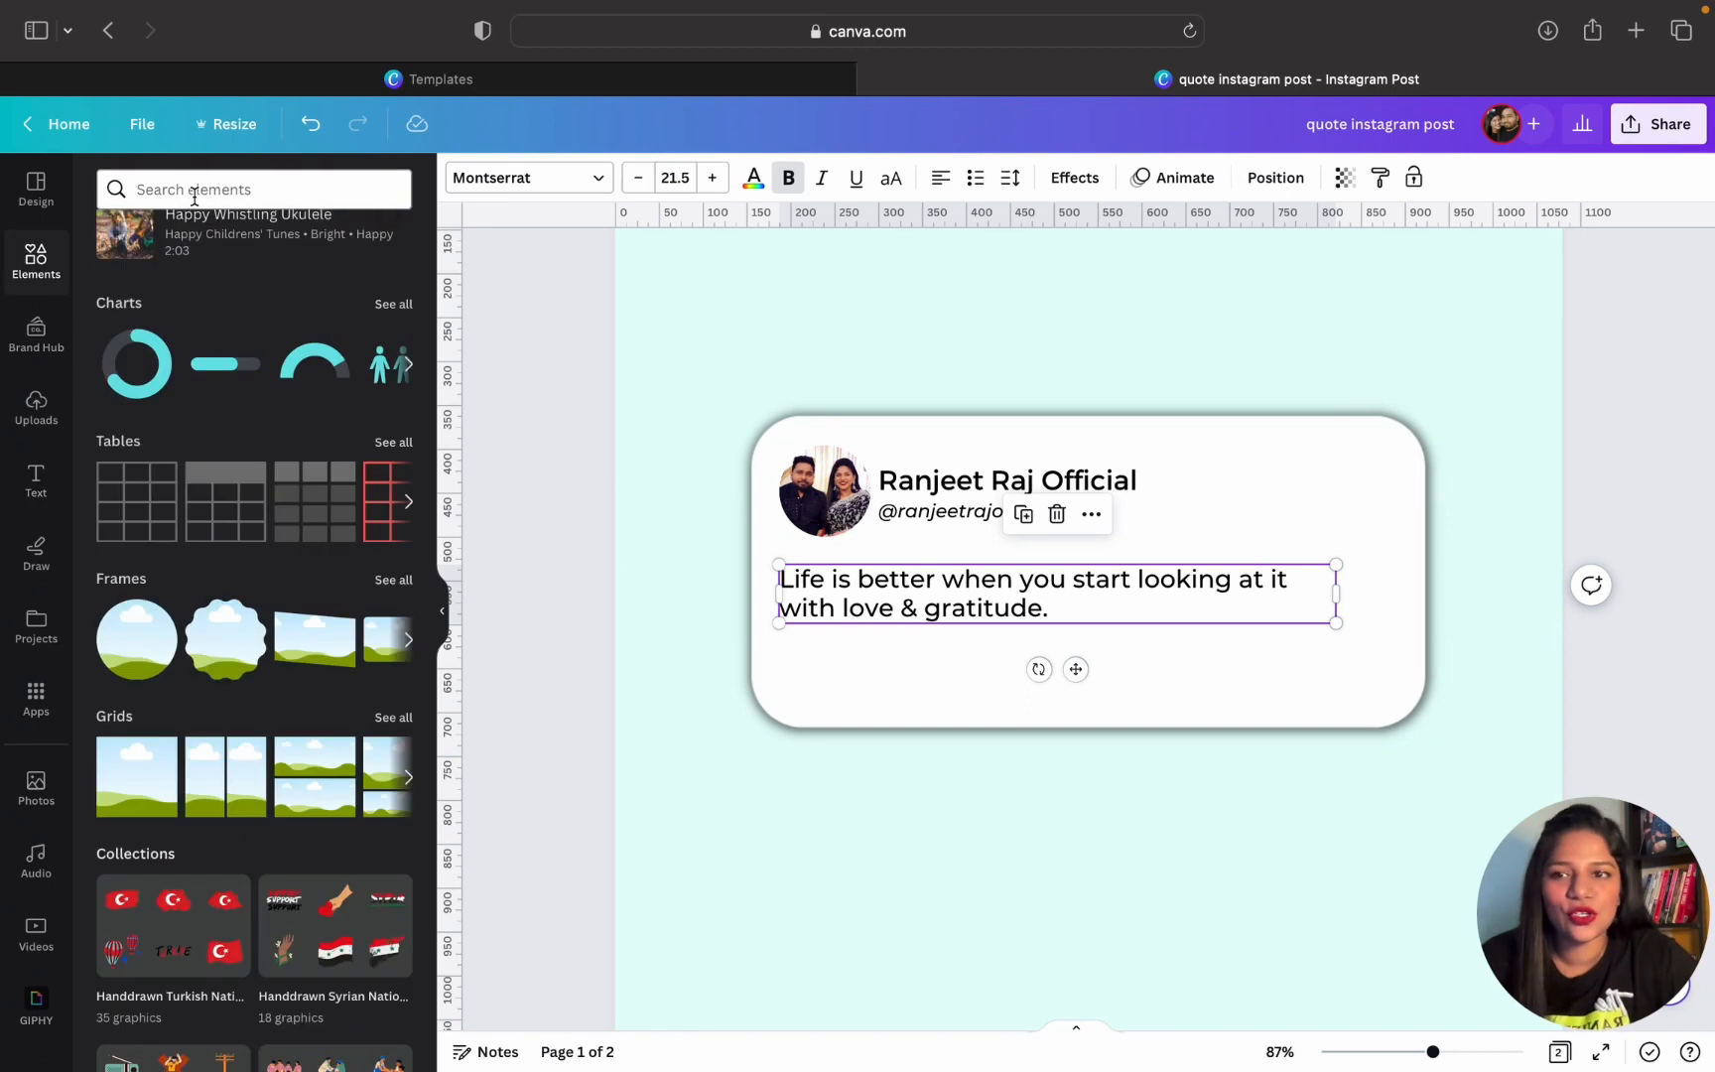
pyautogui.click(193, 189)
pyautogui.write('heart')
pyautogui.press('Return')
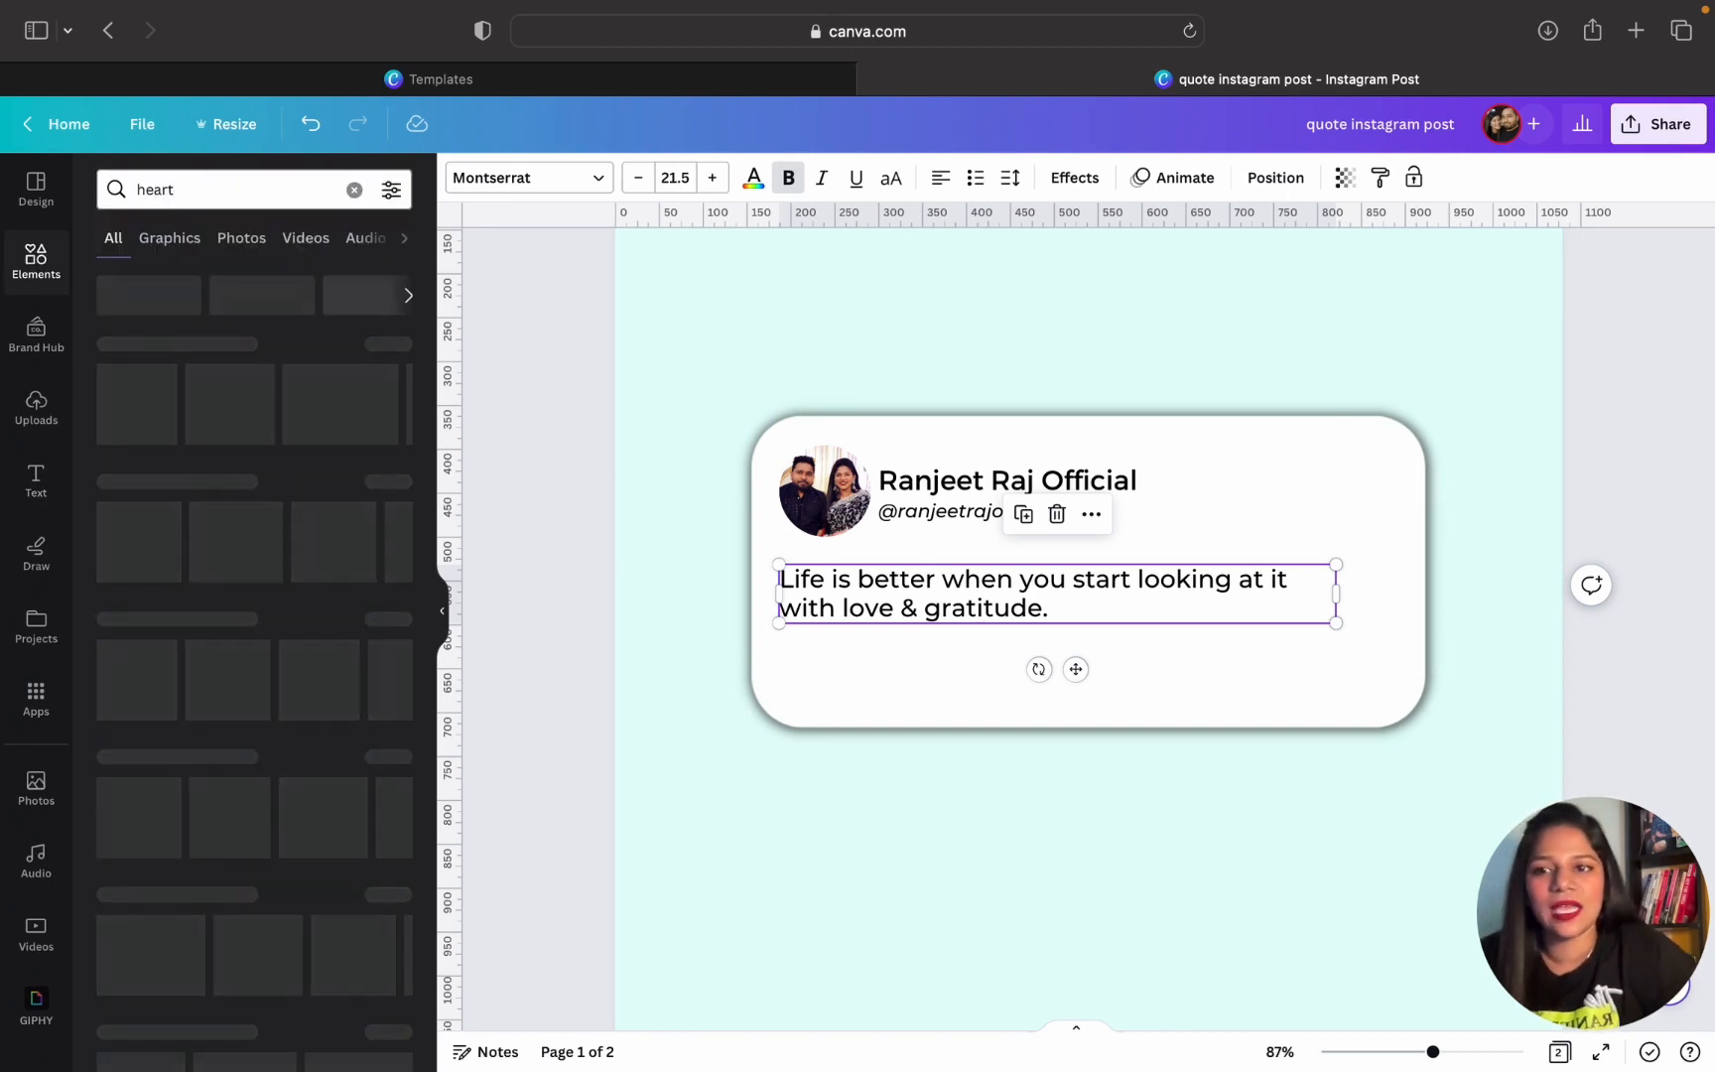
pyautogui.click(161, 501)
pyautogui.click(137, 528)
pyautogui.click(137, 528)
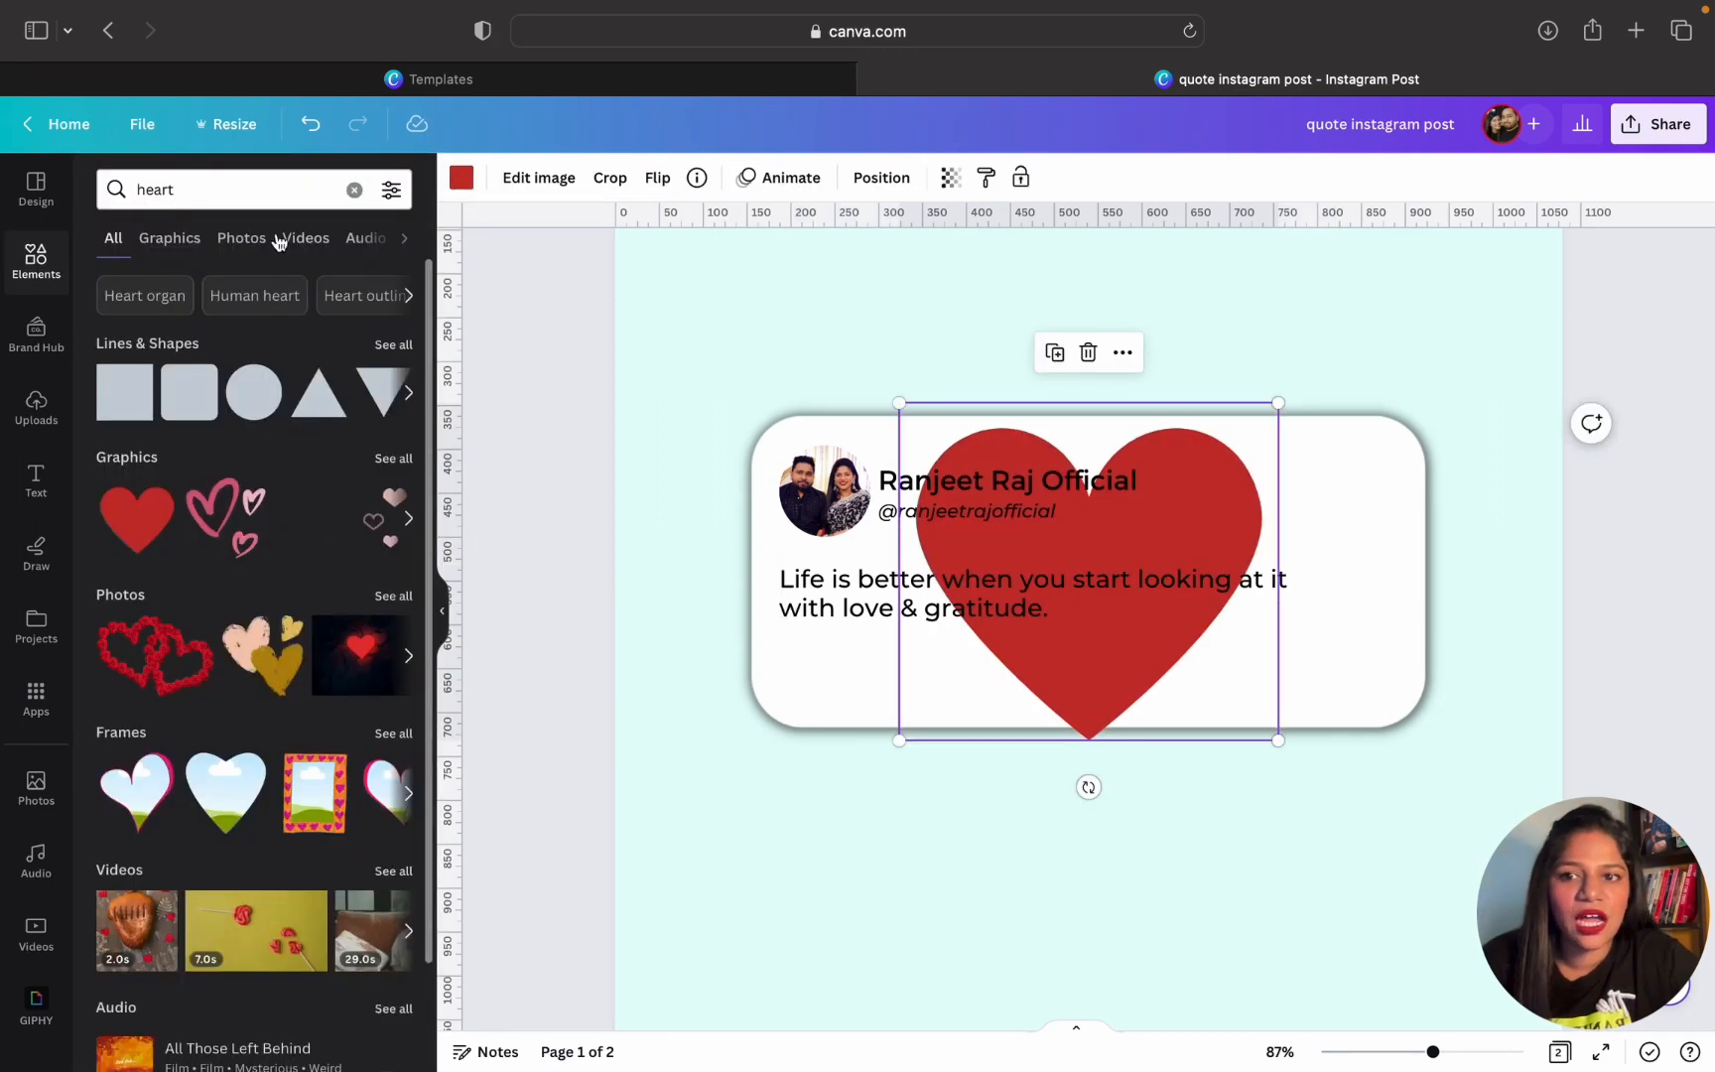
# Recolour the heart dark green #1C6255
pyautogui.click(461, 178)
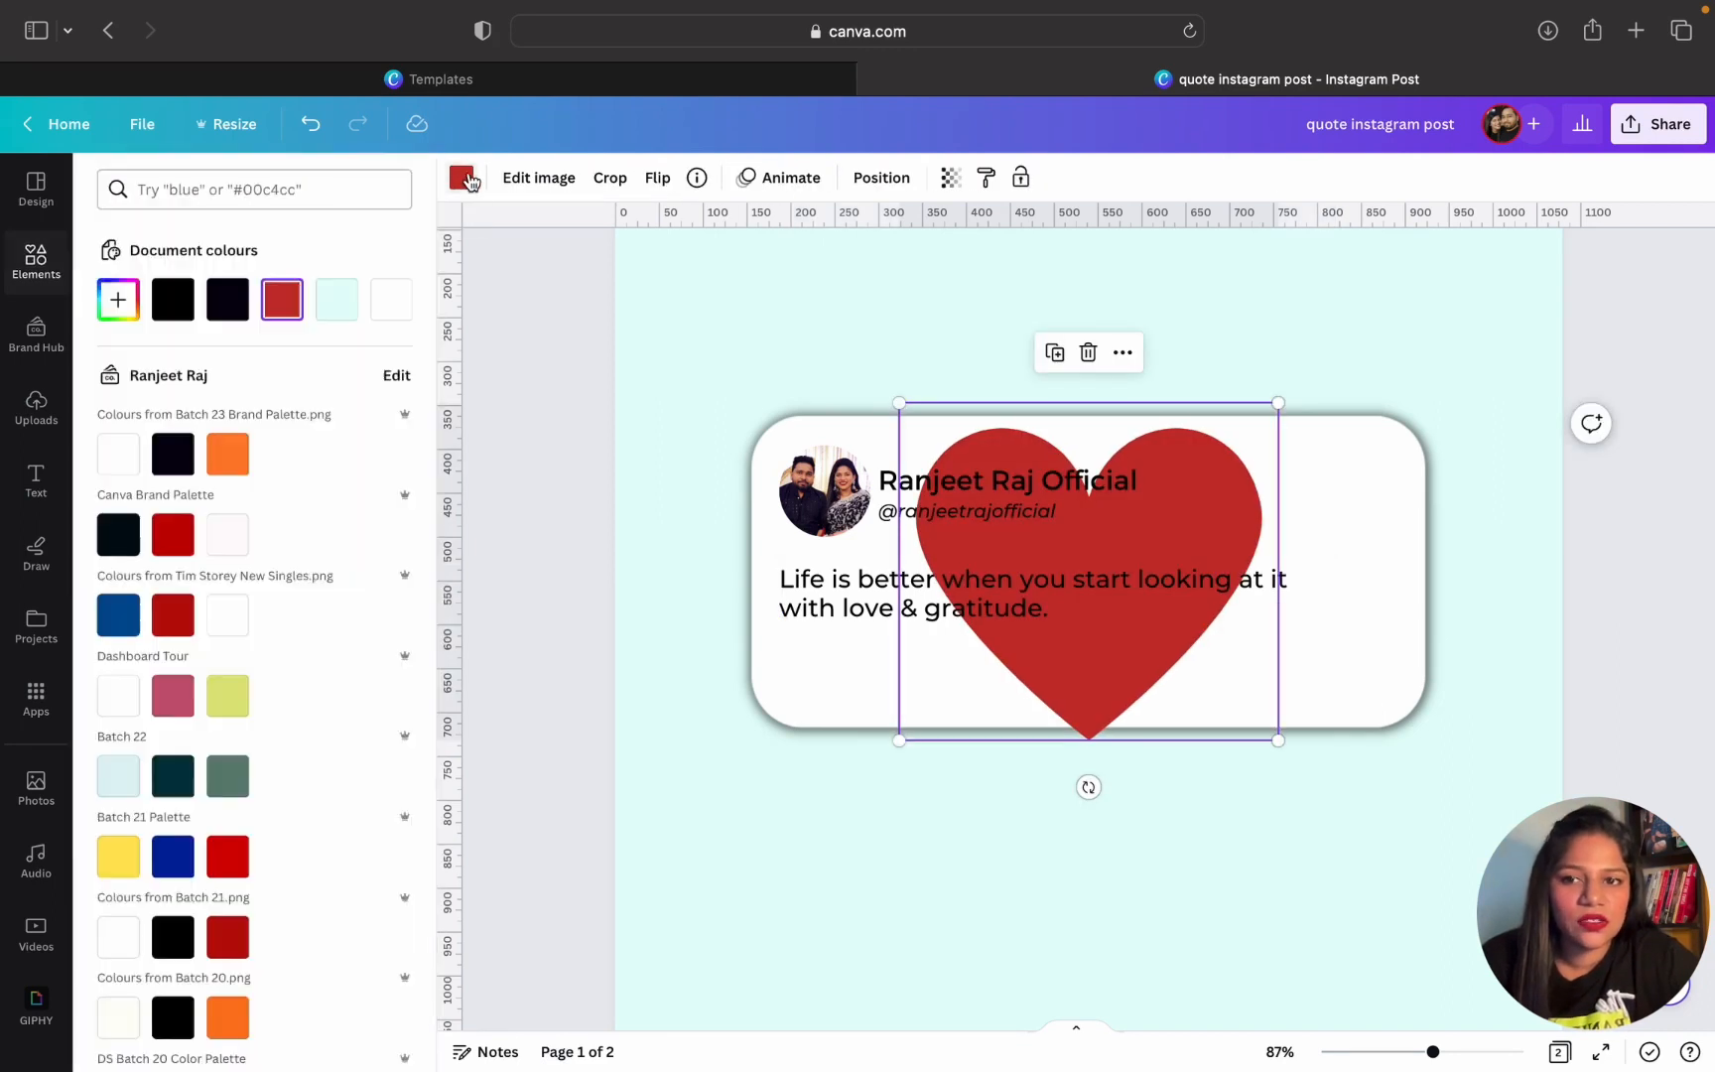
pyautogui.click(339, 299)
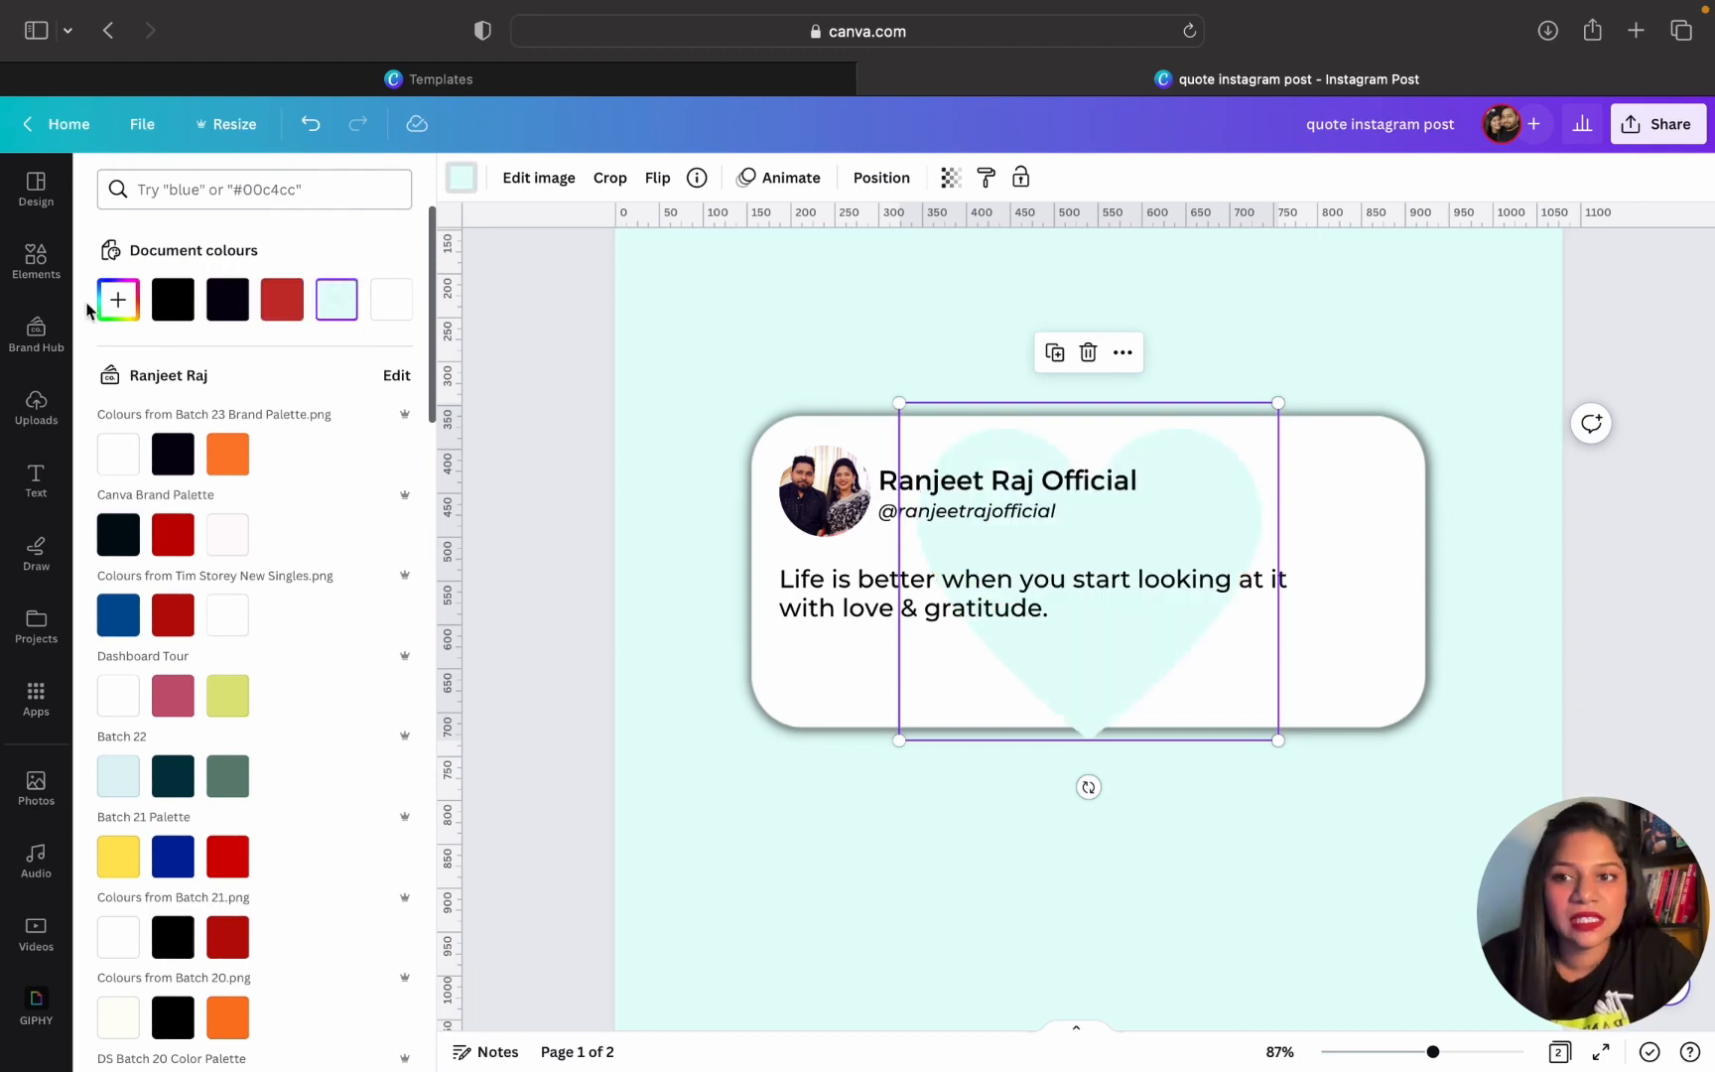
pyautogui.click(121, 300)
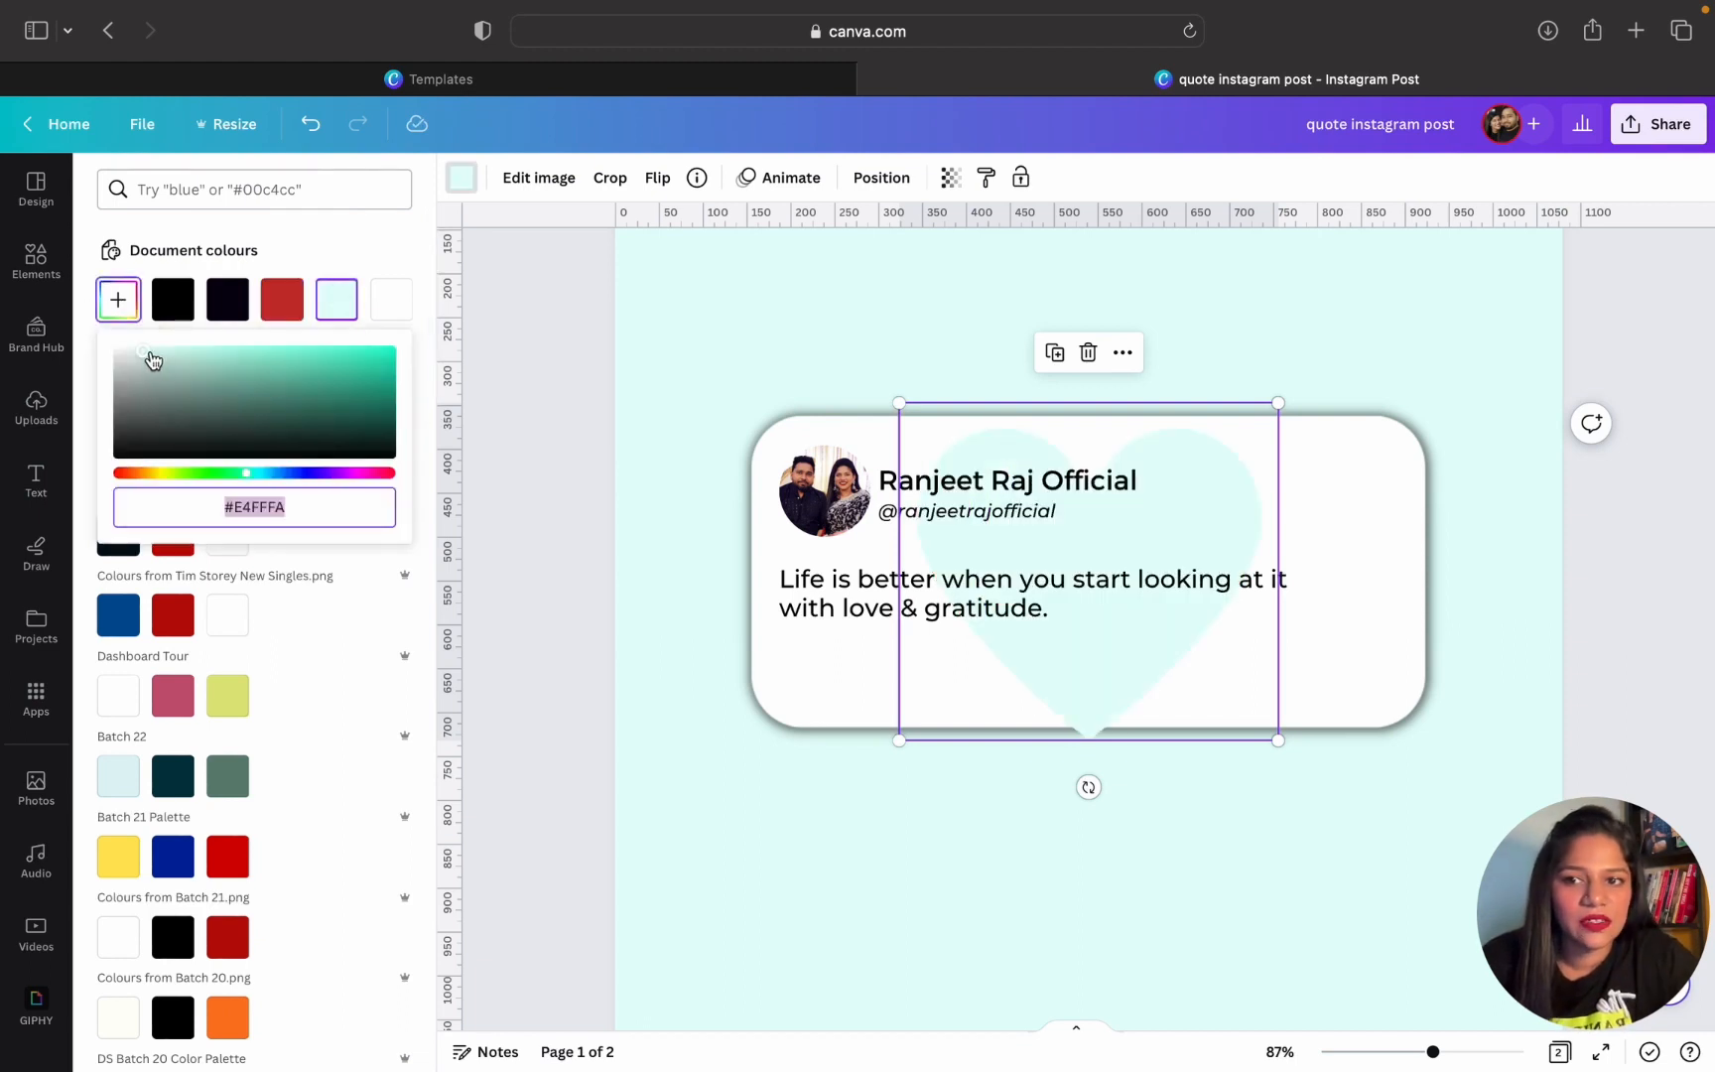
pyautogui.click(154, 352)
pyautogui.moveTo(201, 345); pyautogui.dragTo(314, 416)
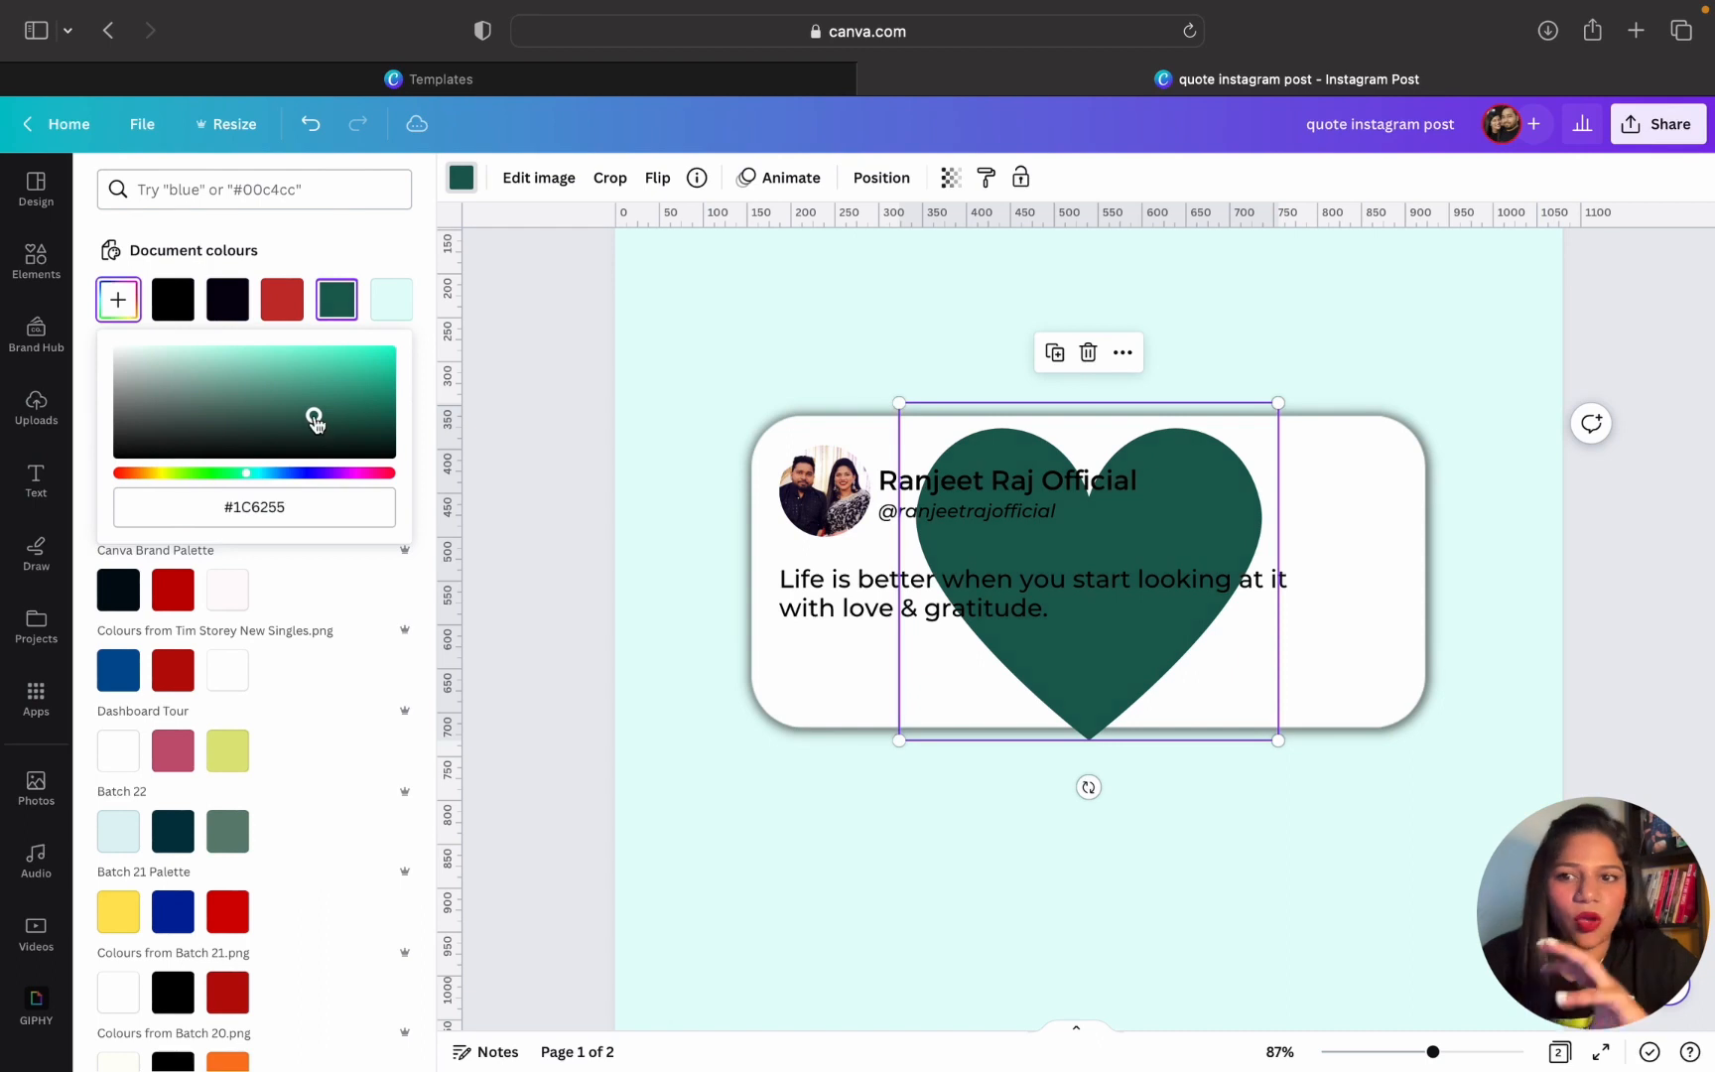
# Shrink the heart to a small icon beneath the quote at the card's bottom-left
pyautogui.moveTo(1280, 405); pyautogui.dragTo(815, 662)
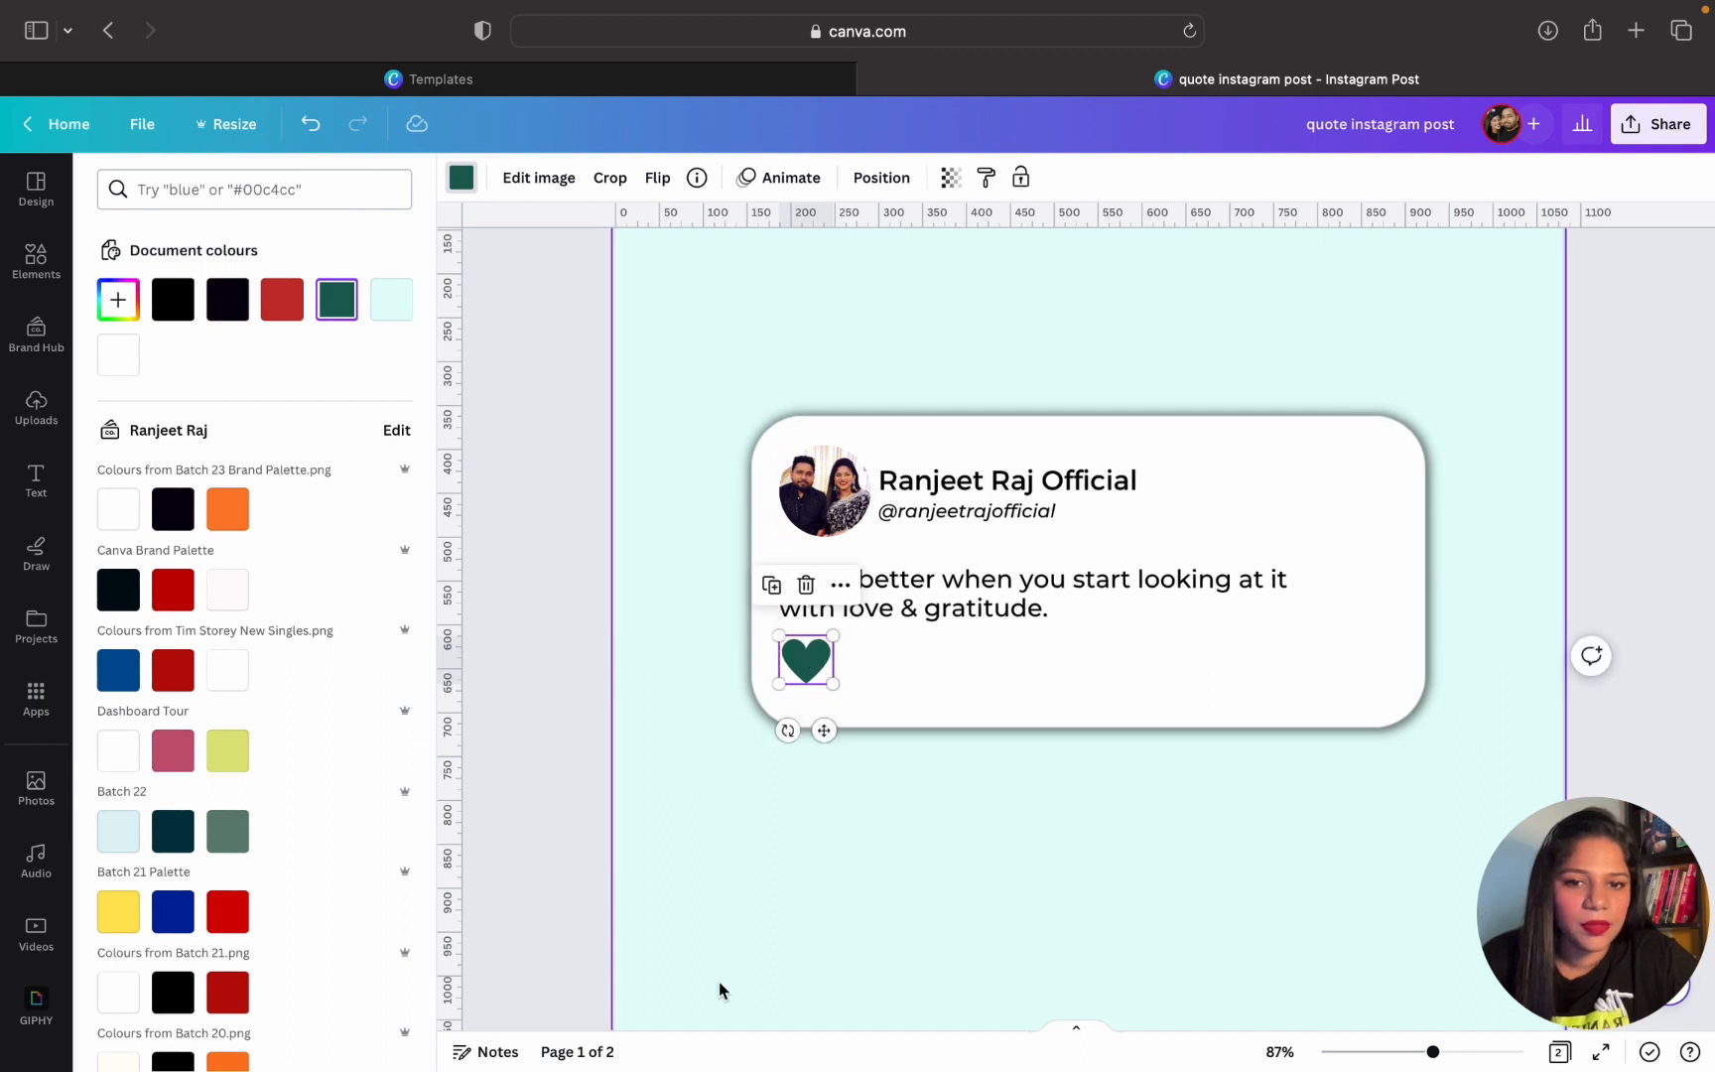
pyautogui.scroll(-5, 814, 882)
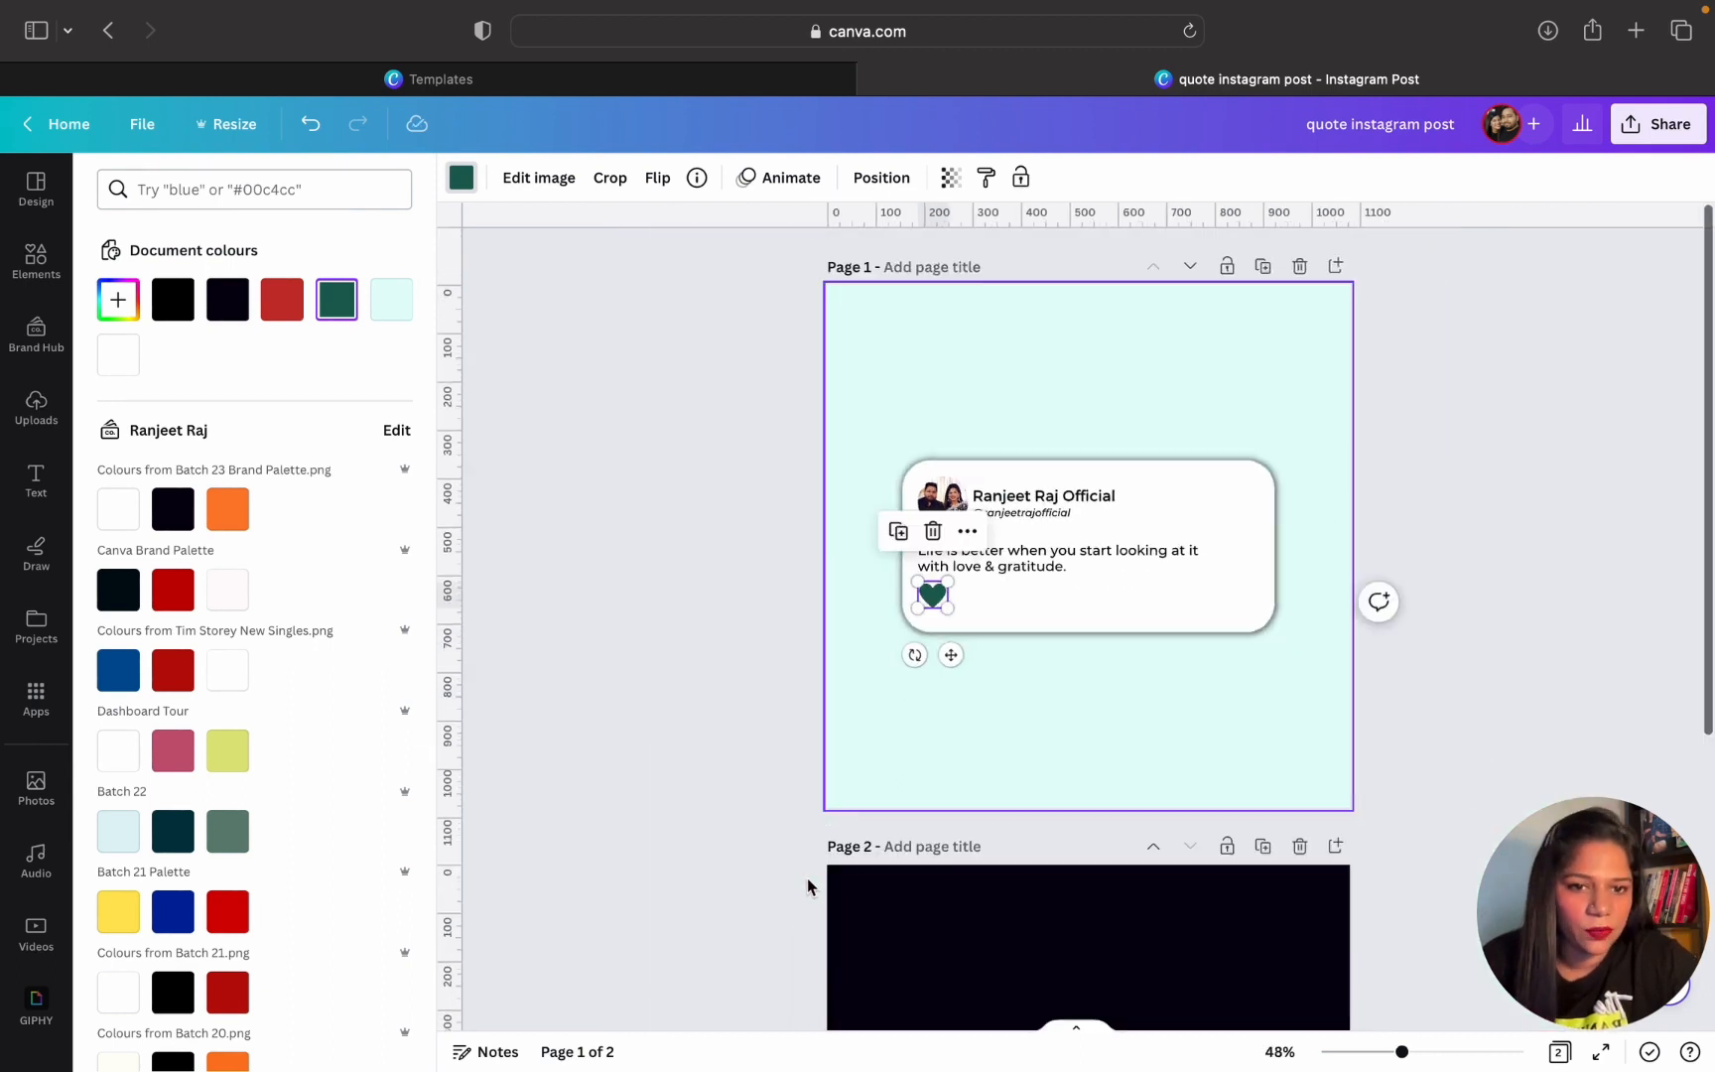
pyautogui.click(976, 794)
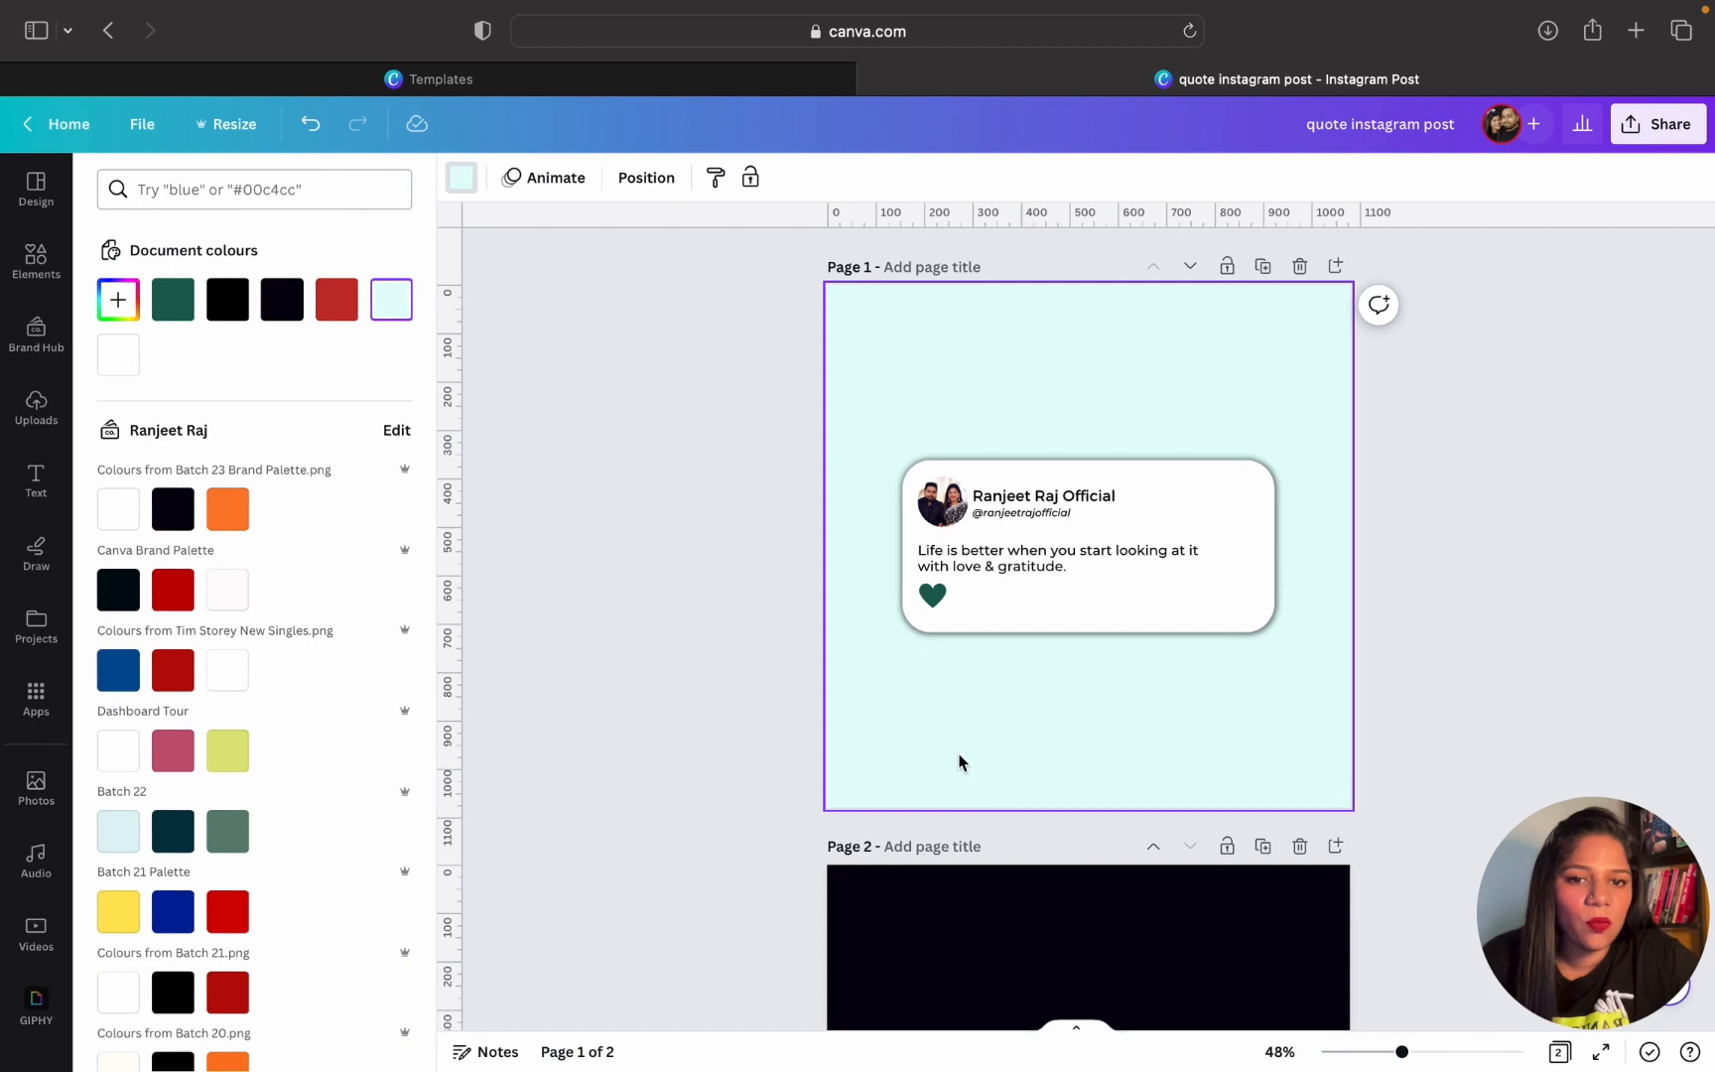
pyautogui.click(932, 596)
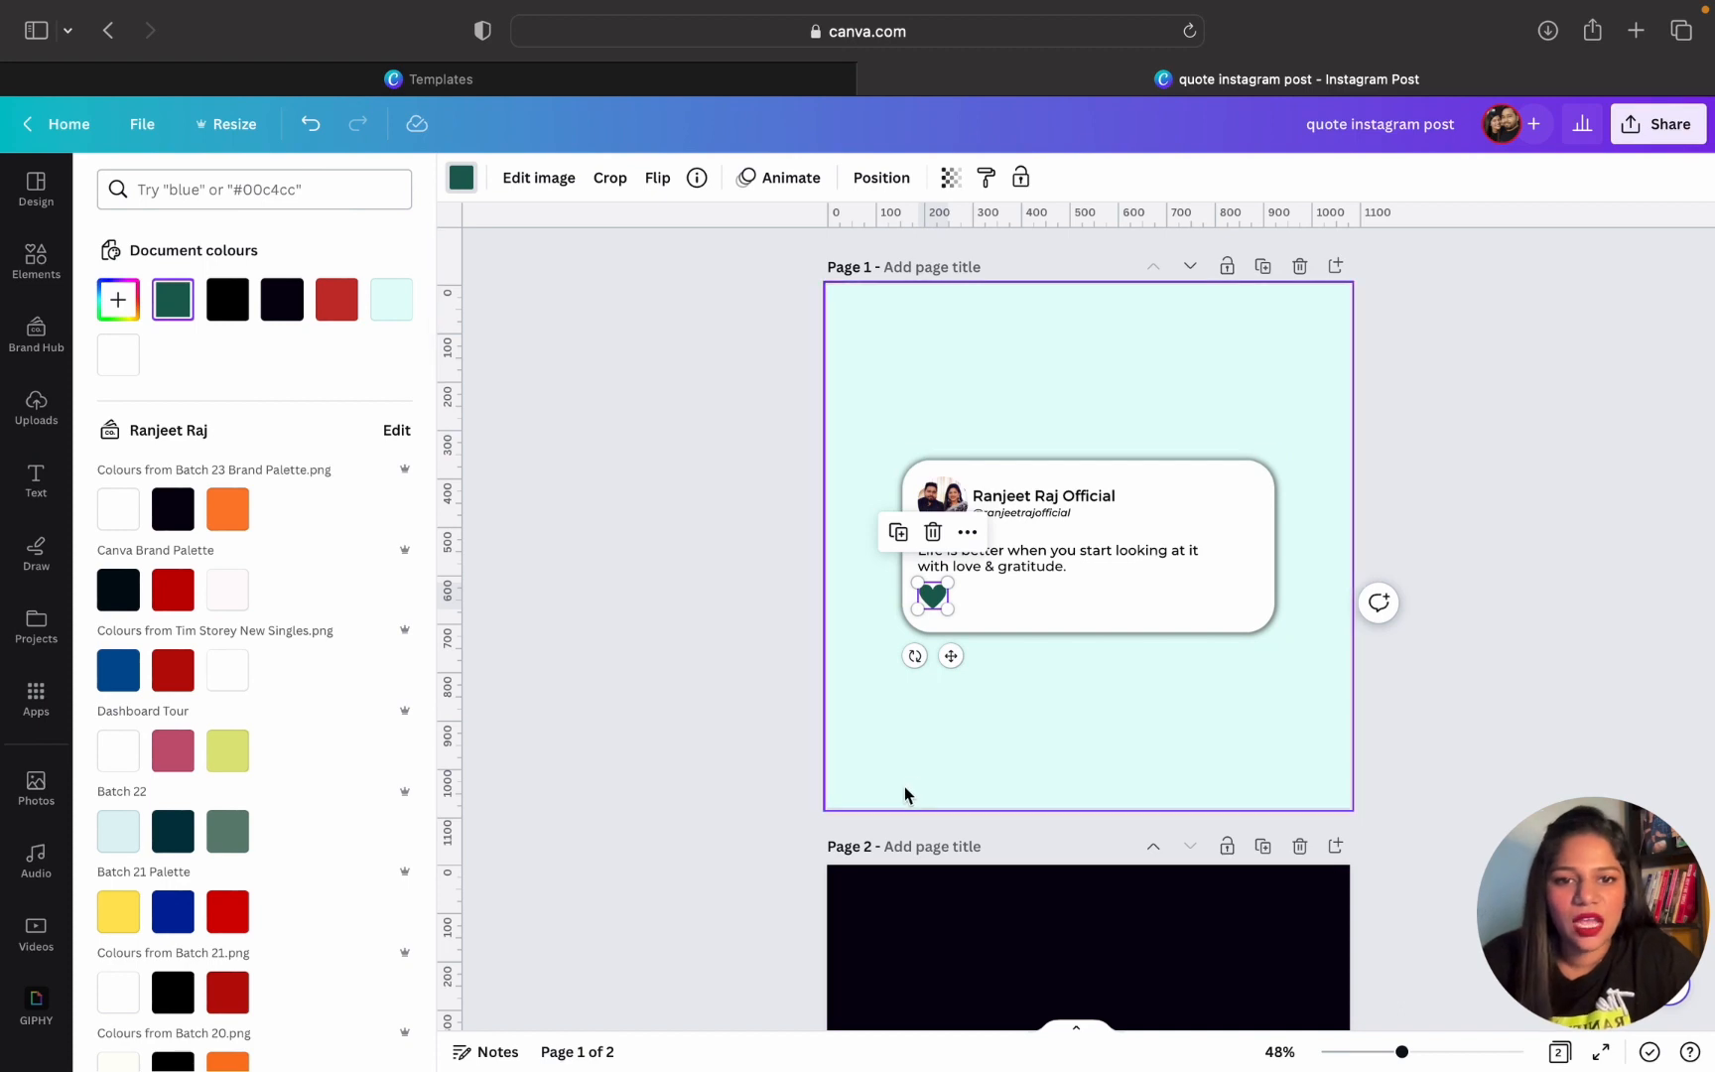
pyautogui.scroll(5, 905, 794)
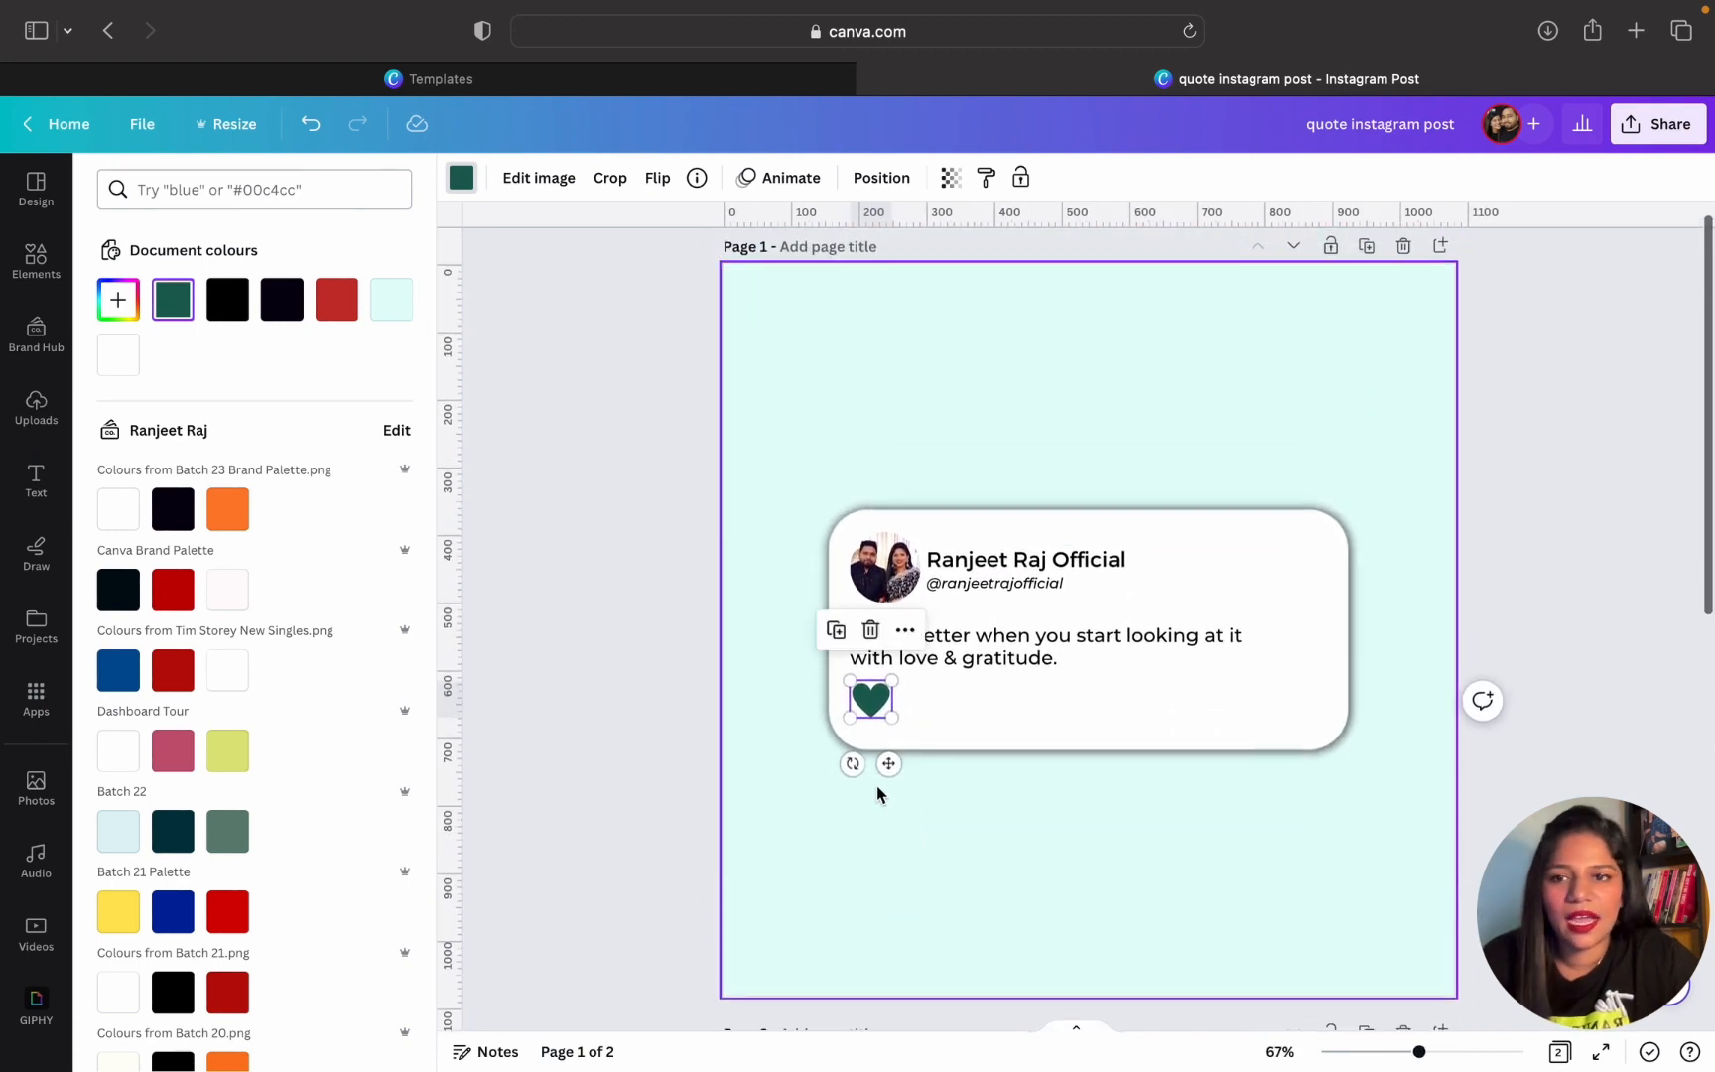
pyautogui.click(60, 283)
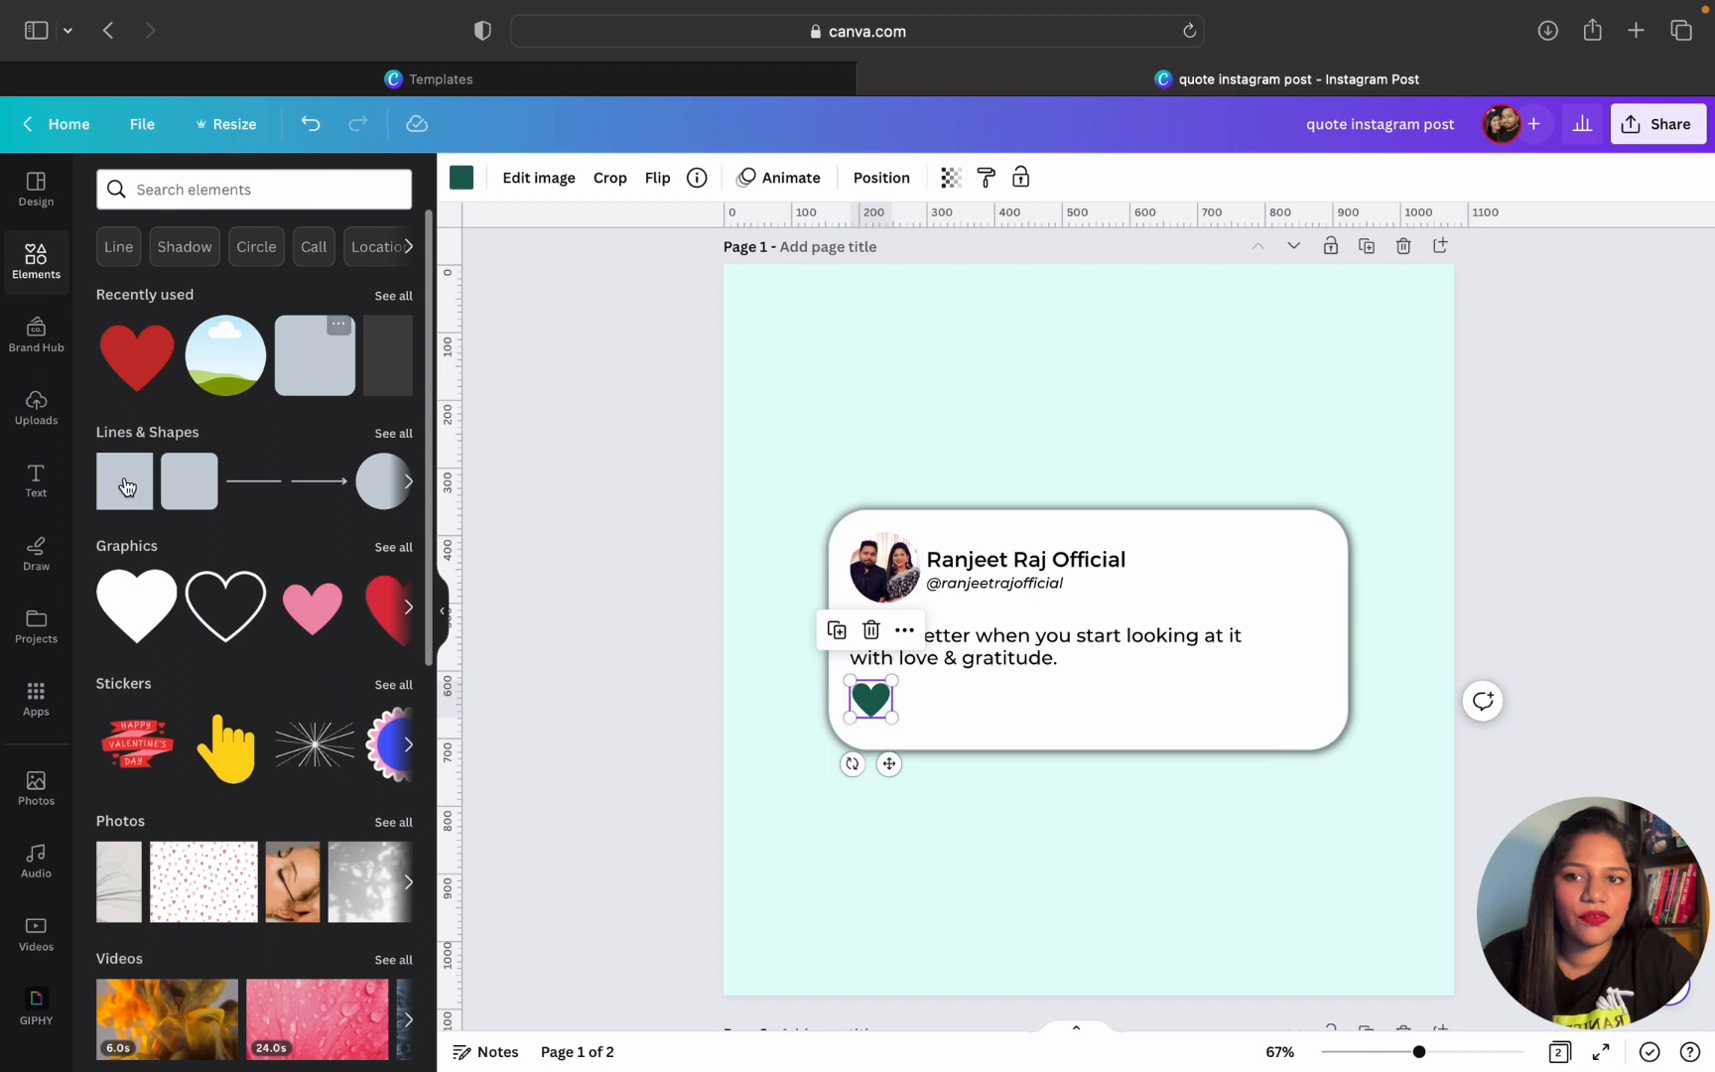
# Add a square with a solid white border of weight 6 and no fill
pyautogui.click(109, 501)
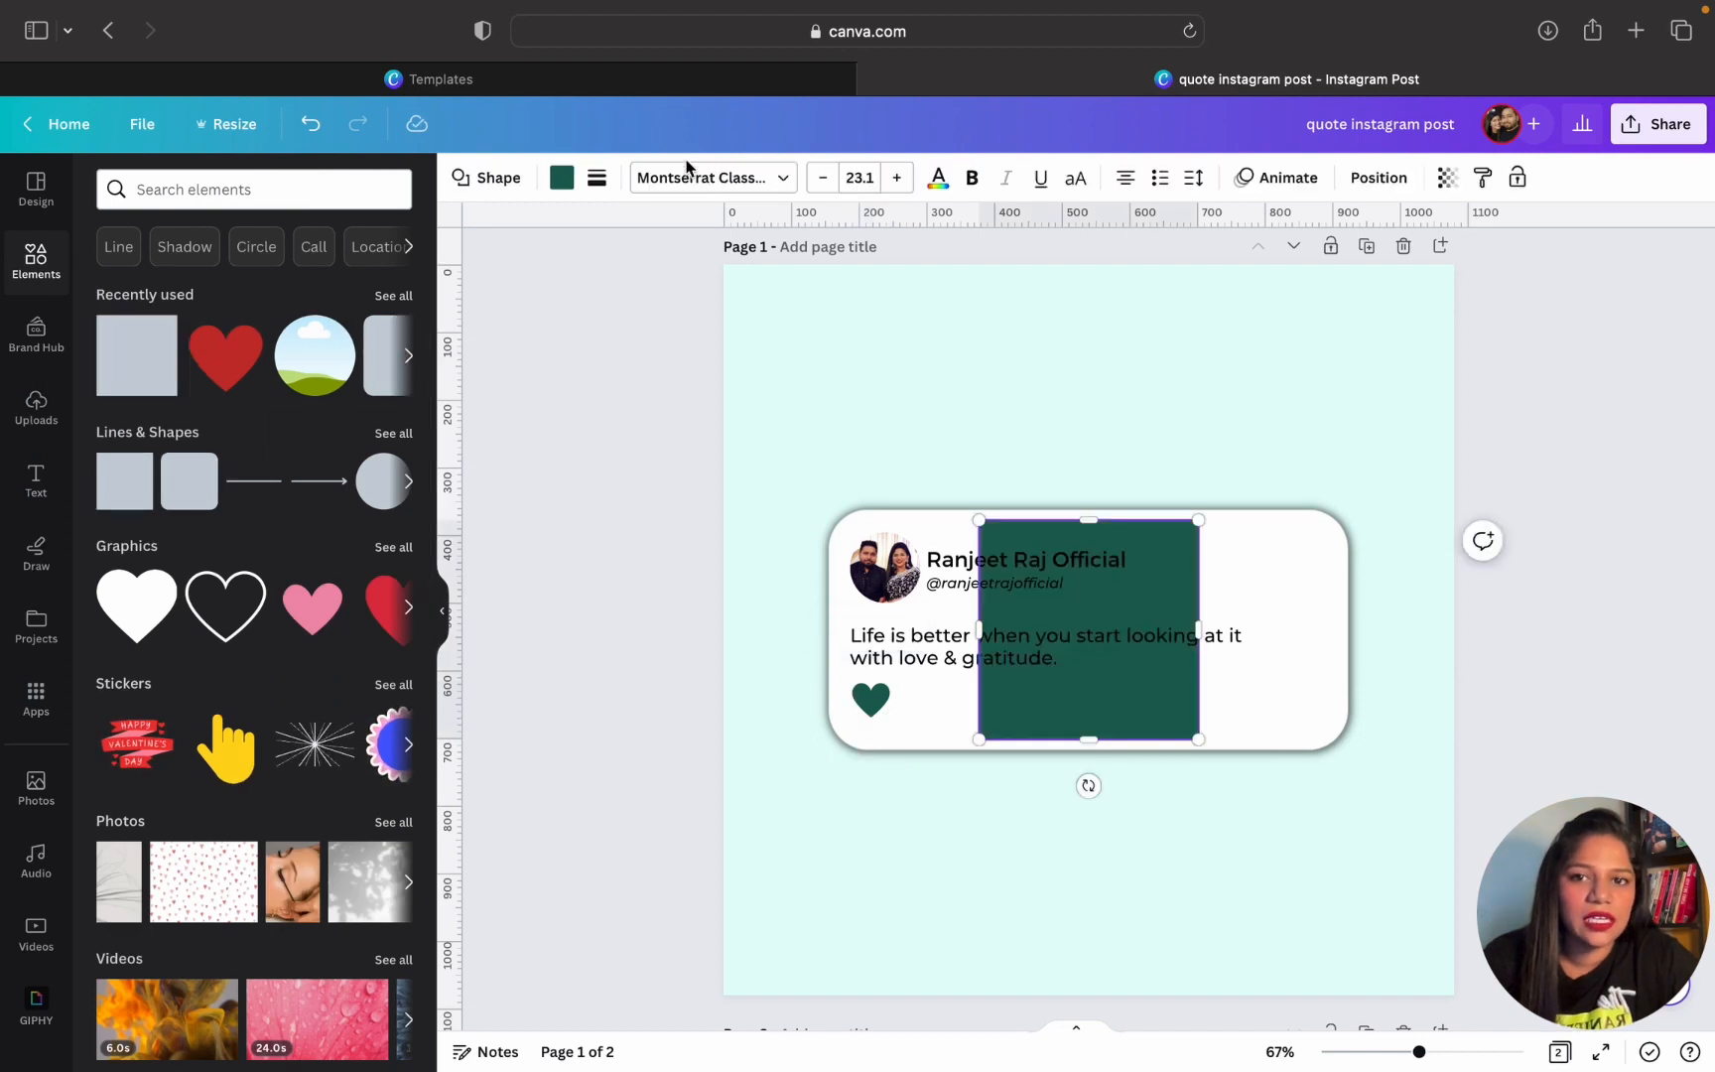
pyautogui.click(597, 178)
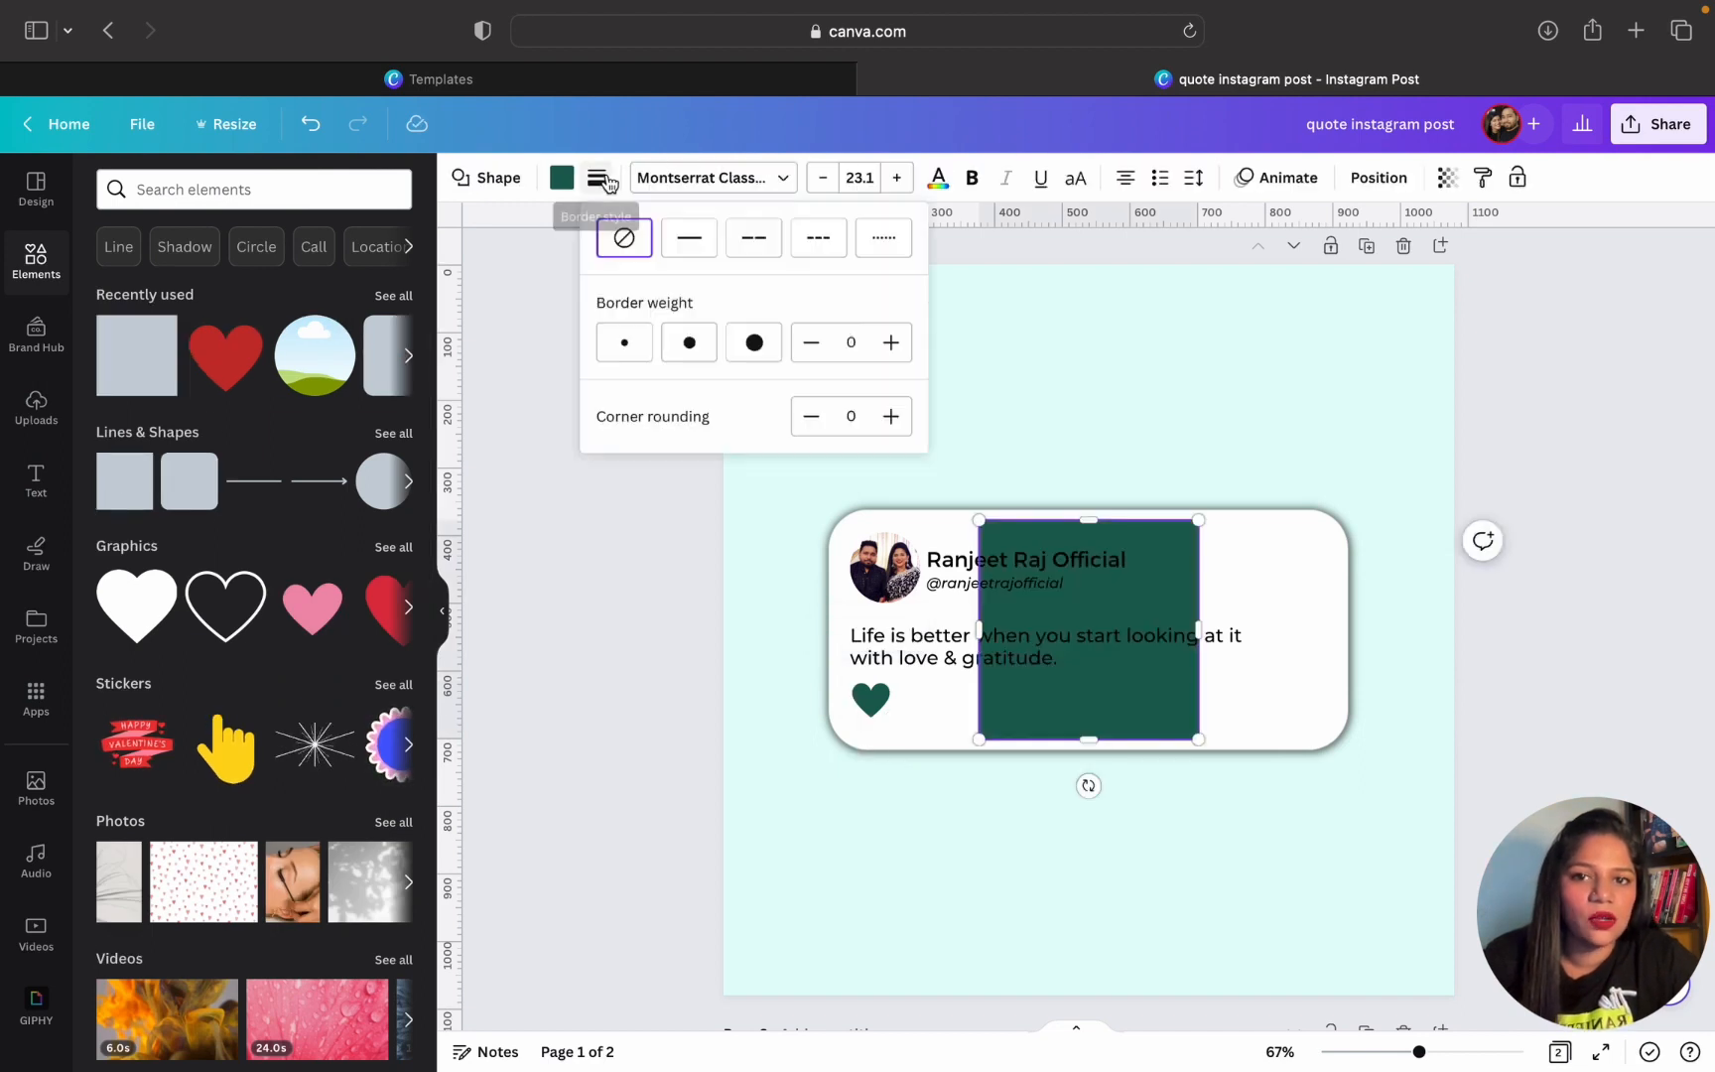
pyautogui.click(891, 343)
pyautogui.click(891, 343)
pyautogui.click(890, 343)
pyautogui.click(890, 343)
pyautogui.click(890, 343)
pyautogui.click(890, 343)
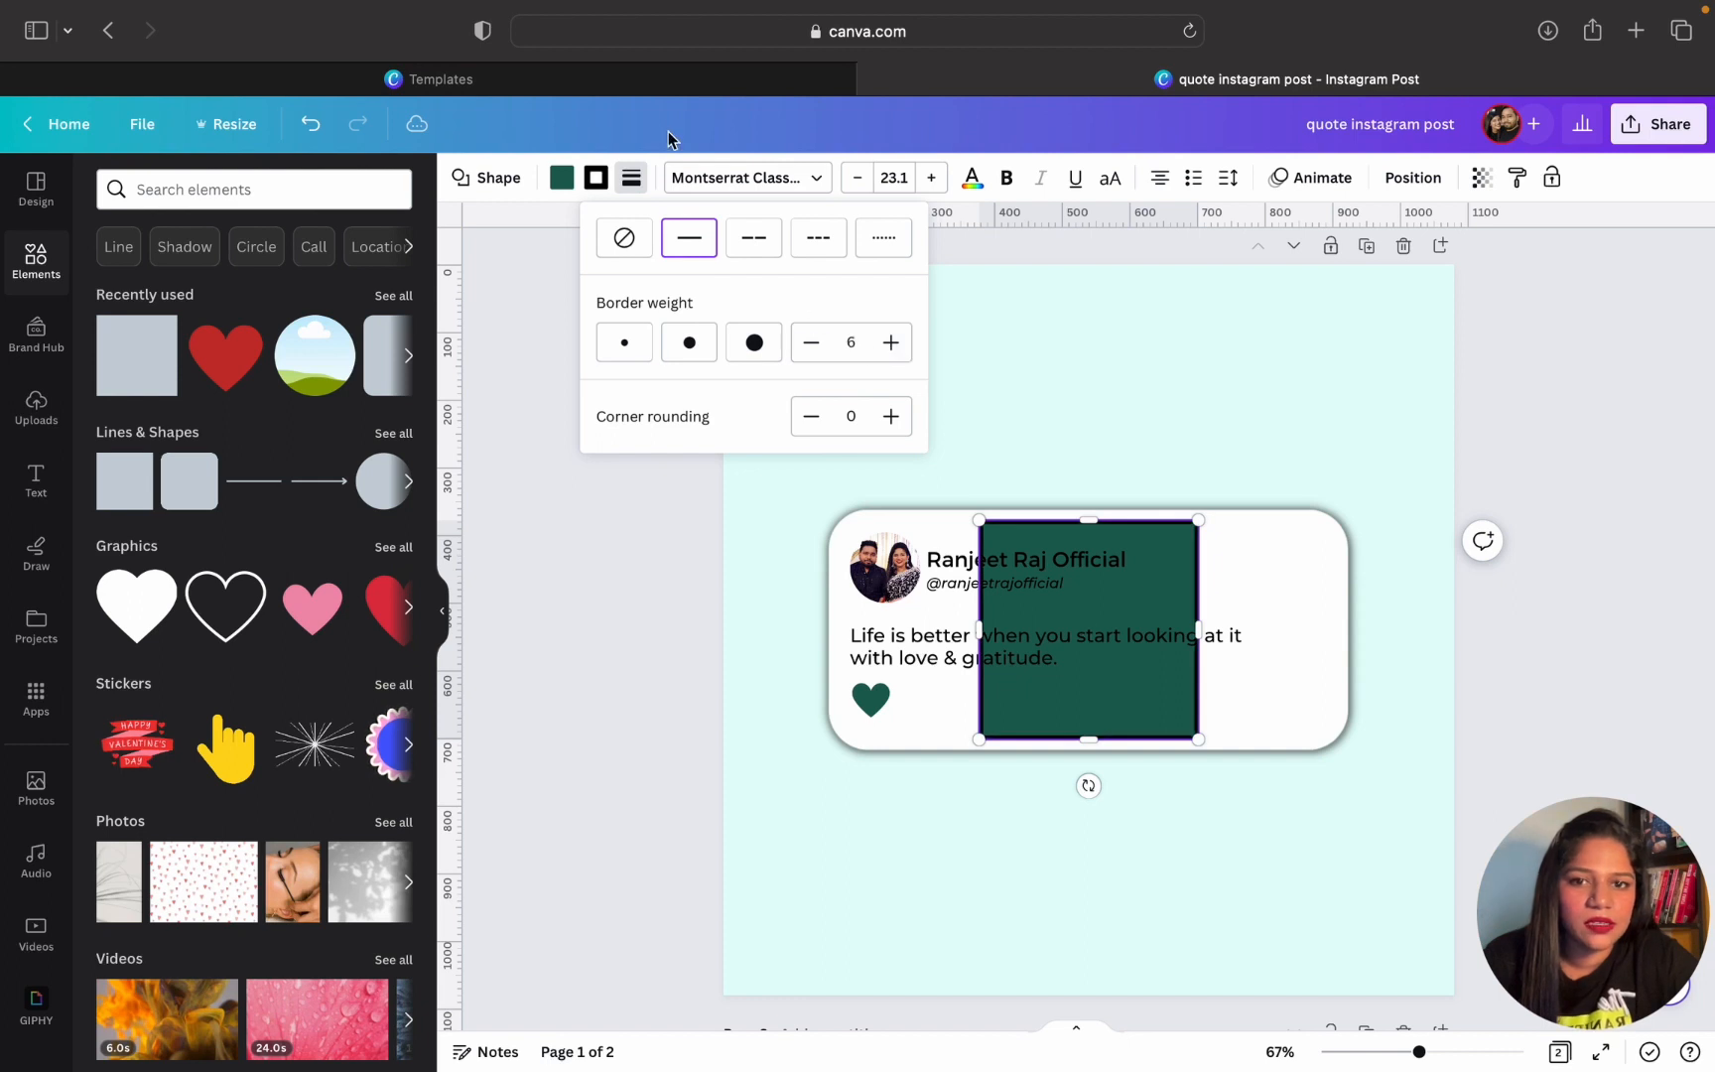
pyautogui.click(563, 179)
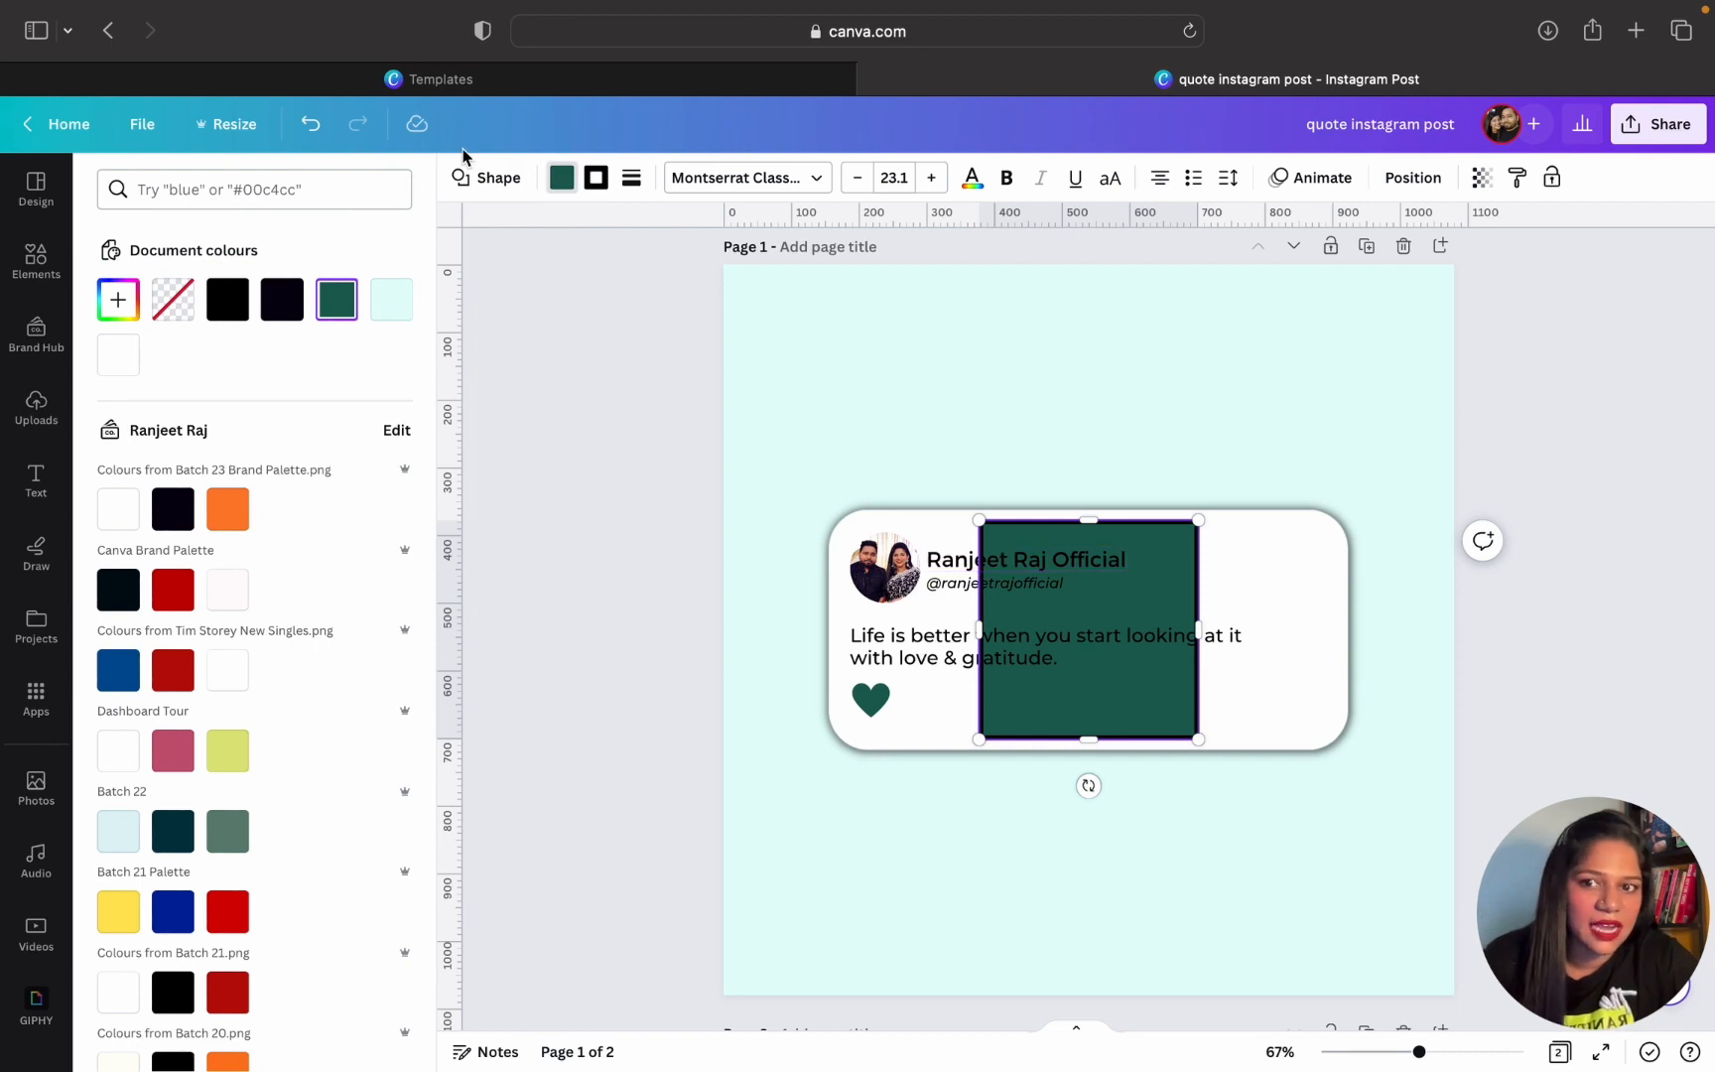
pyautogui.click(172, 313)
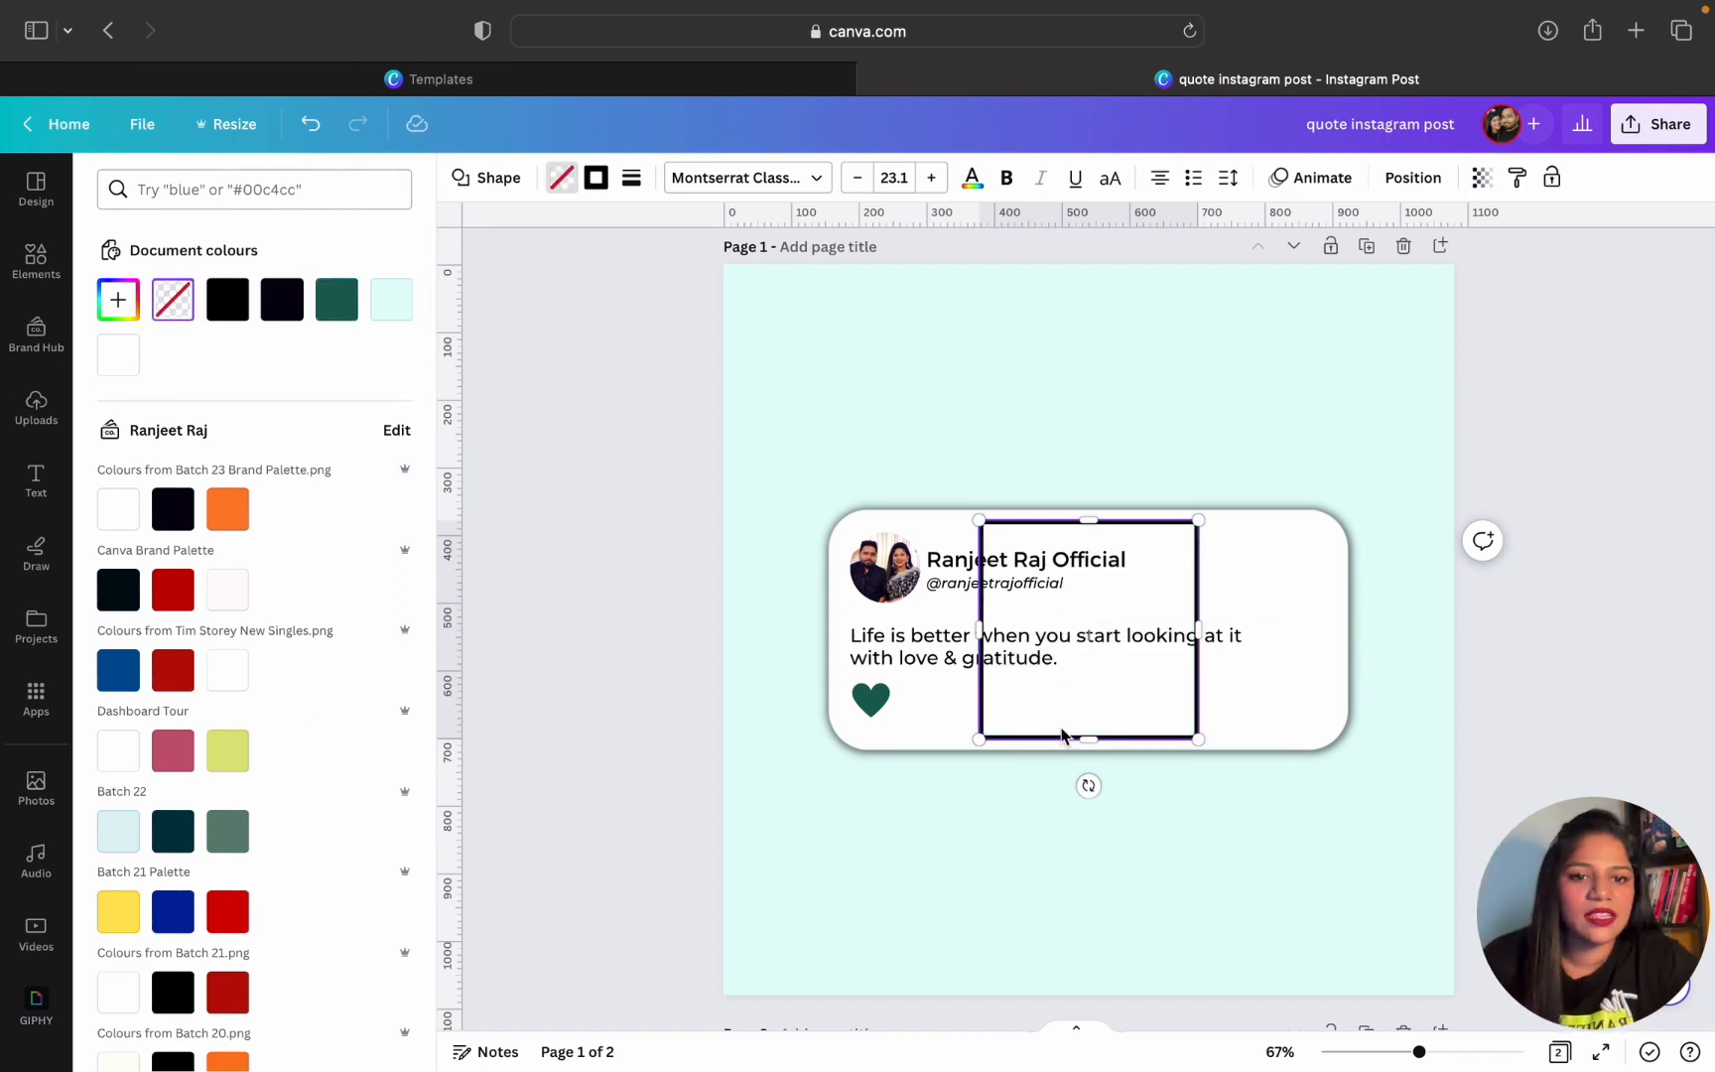
pyautogui.click(594, 185)
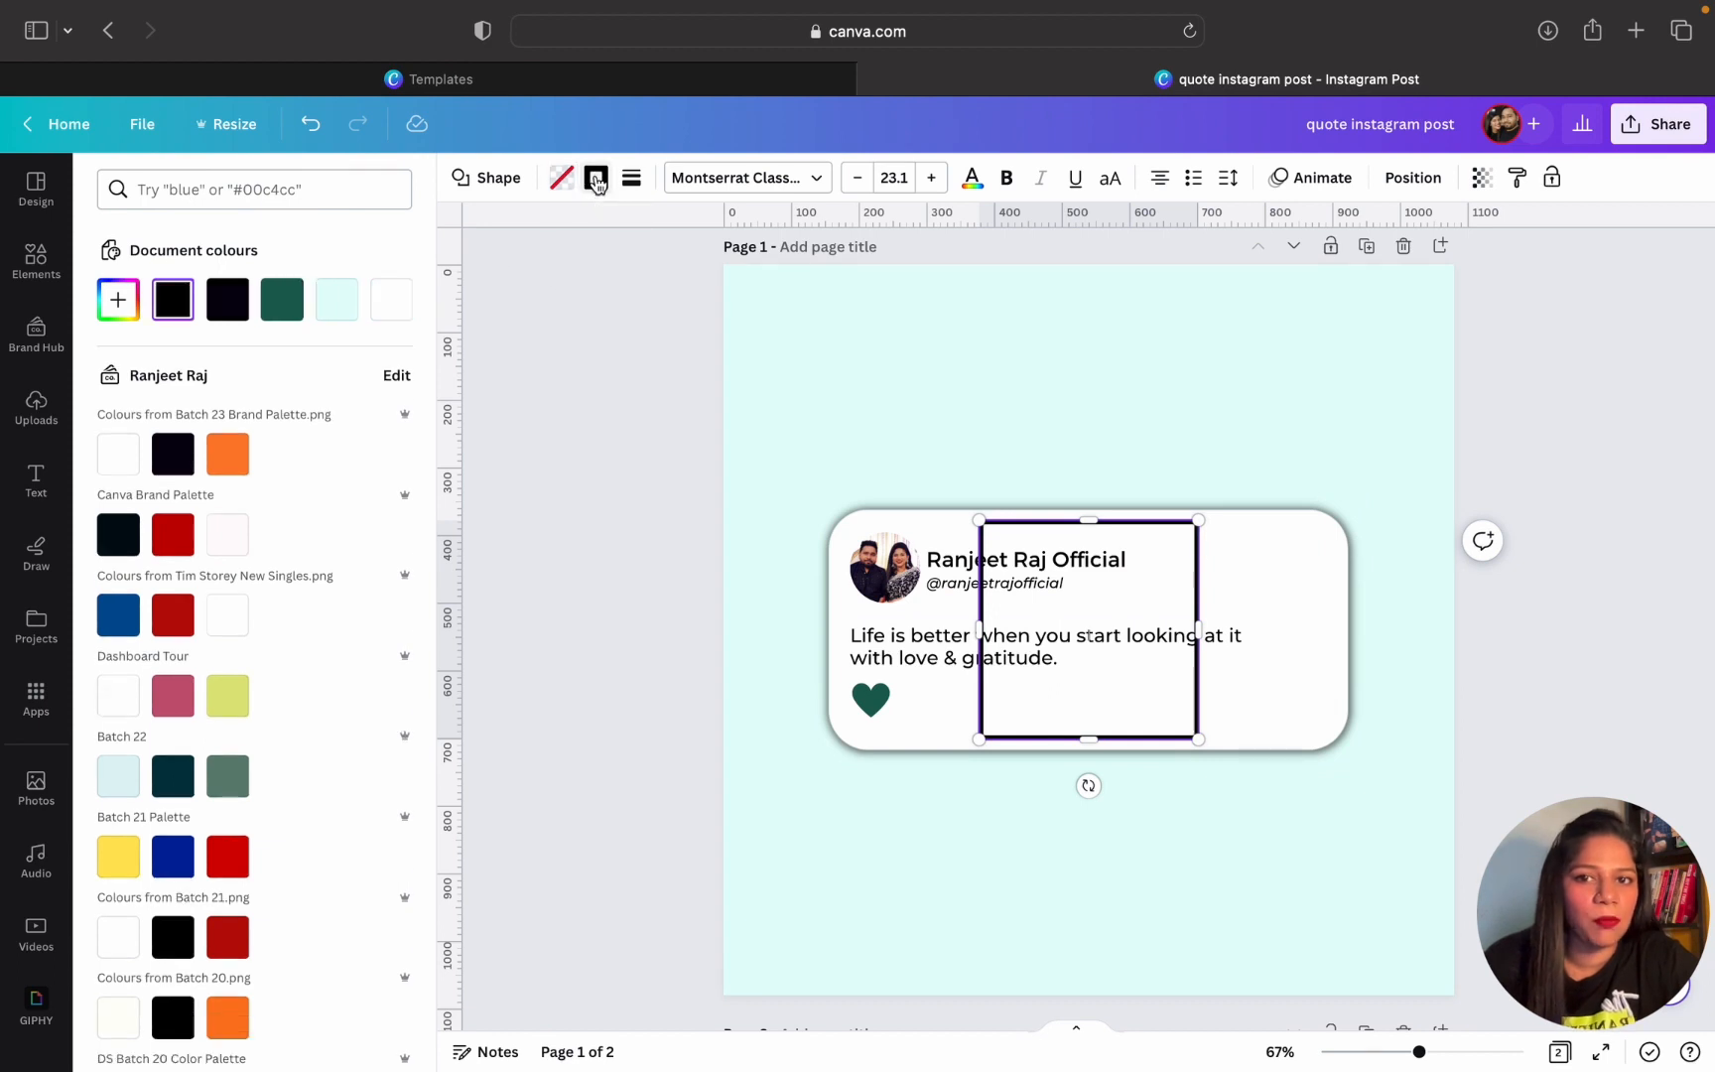
pyautogui.click(395, 301)
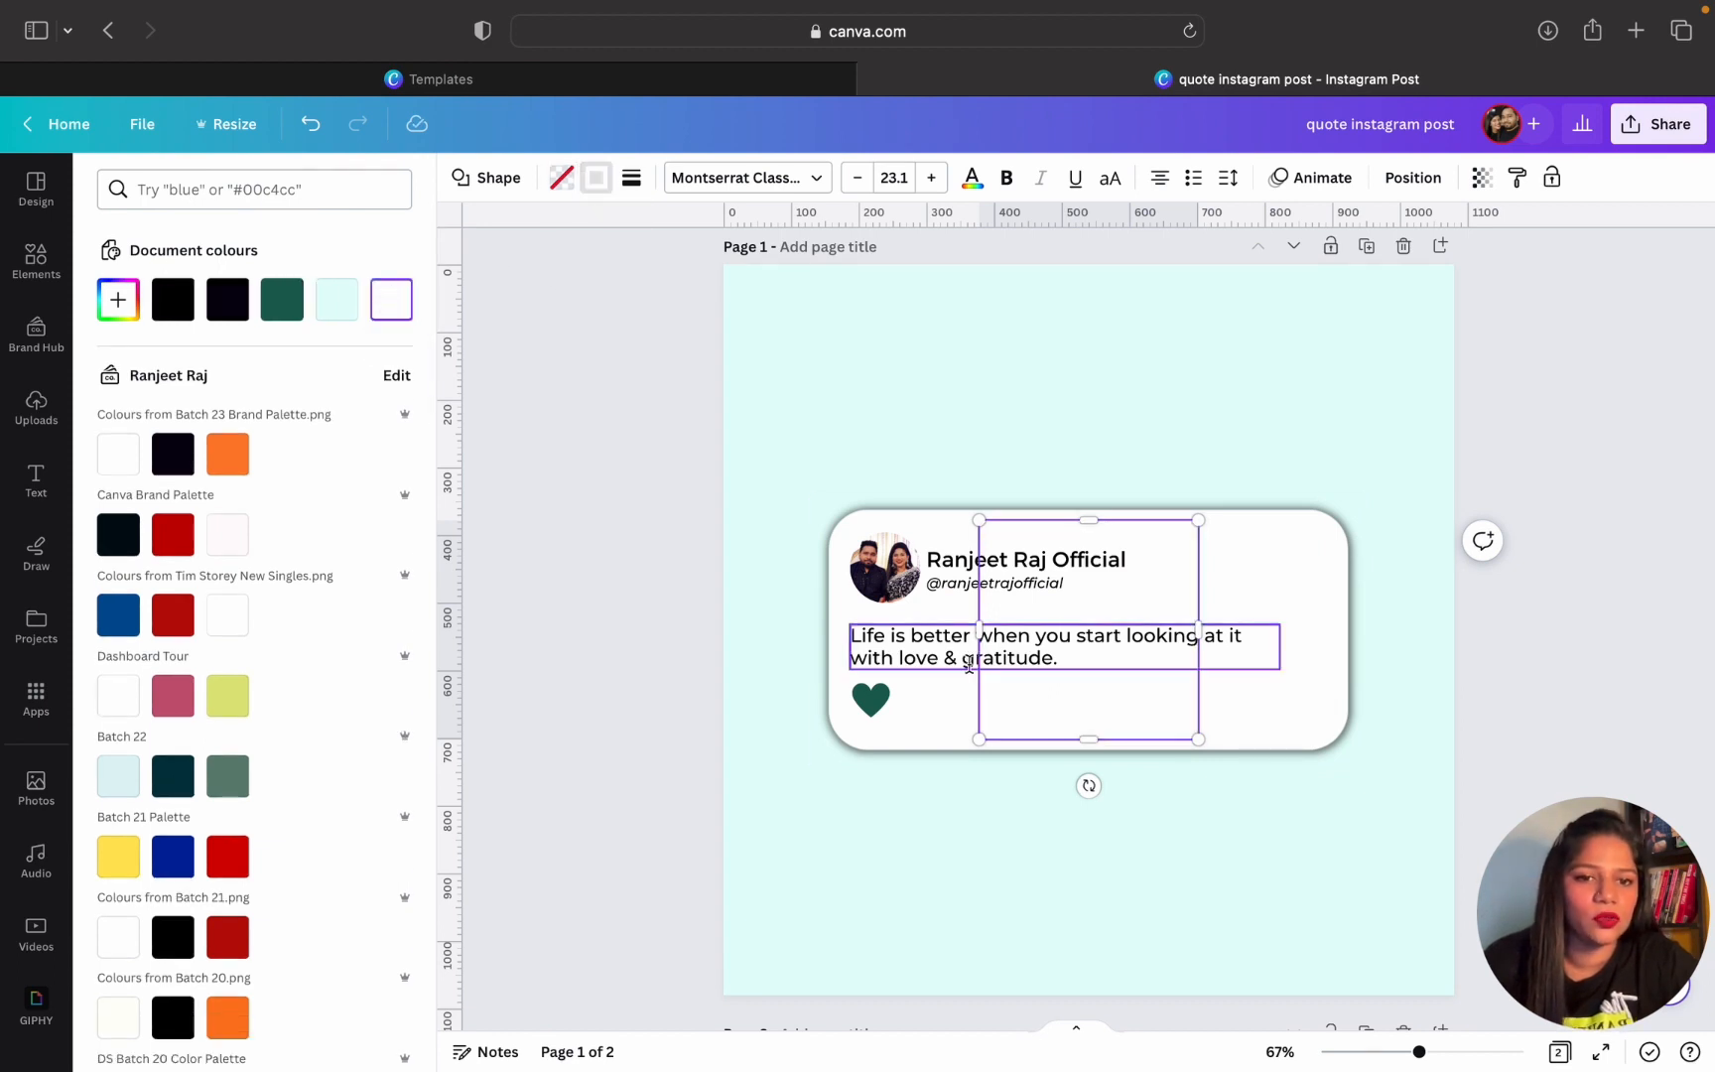
# Stretch the square outline to just inside the page edges and centre it
pyautogui.moveTo(1029, 710); pyautogui.dragTo(850, 977)
pyautogui.moveTo(959, 883); pyautogui.dragTo(1439, 905)
pyautogui.moveTo(1266, 898)
pyautogui.mouseDown()
pyautogui.moveTo(1233, 888)
pyautogui.moveTo(1253, 888)
pyautogui.mouseUp()
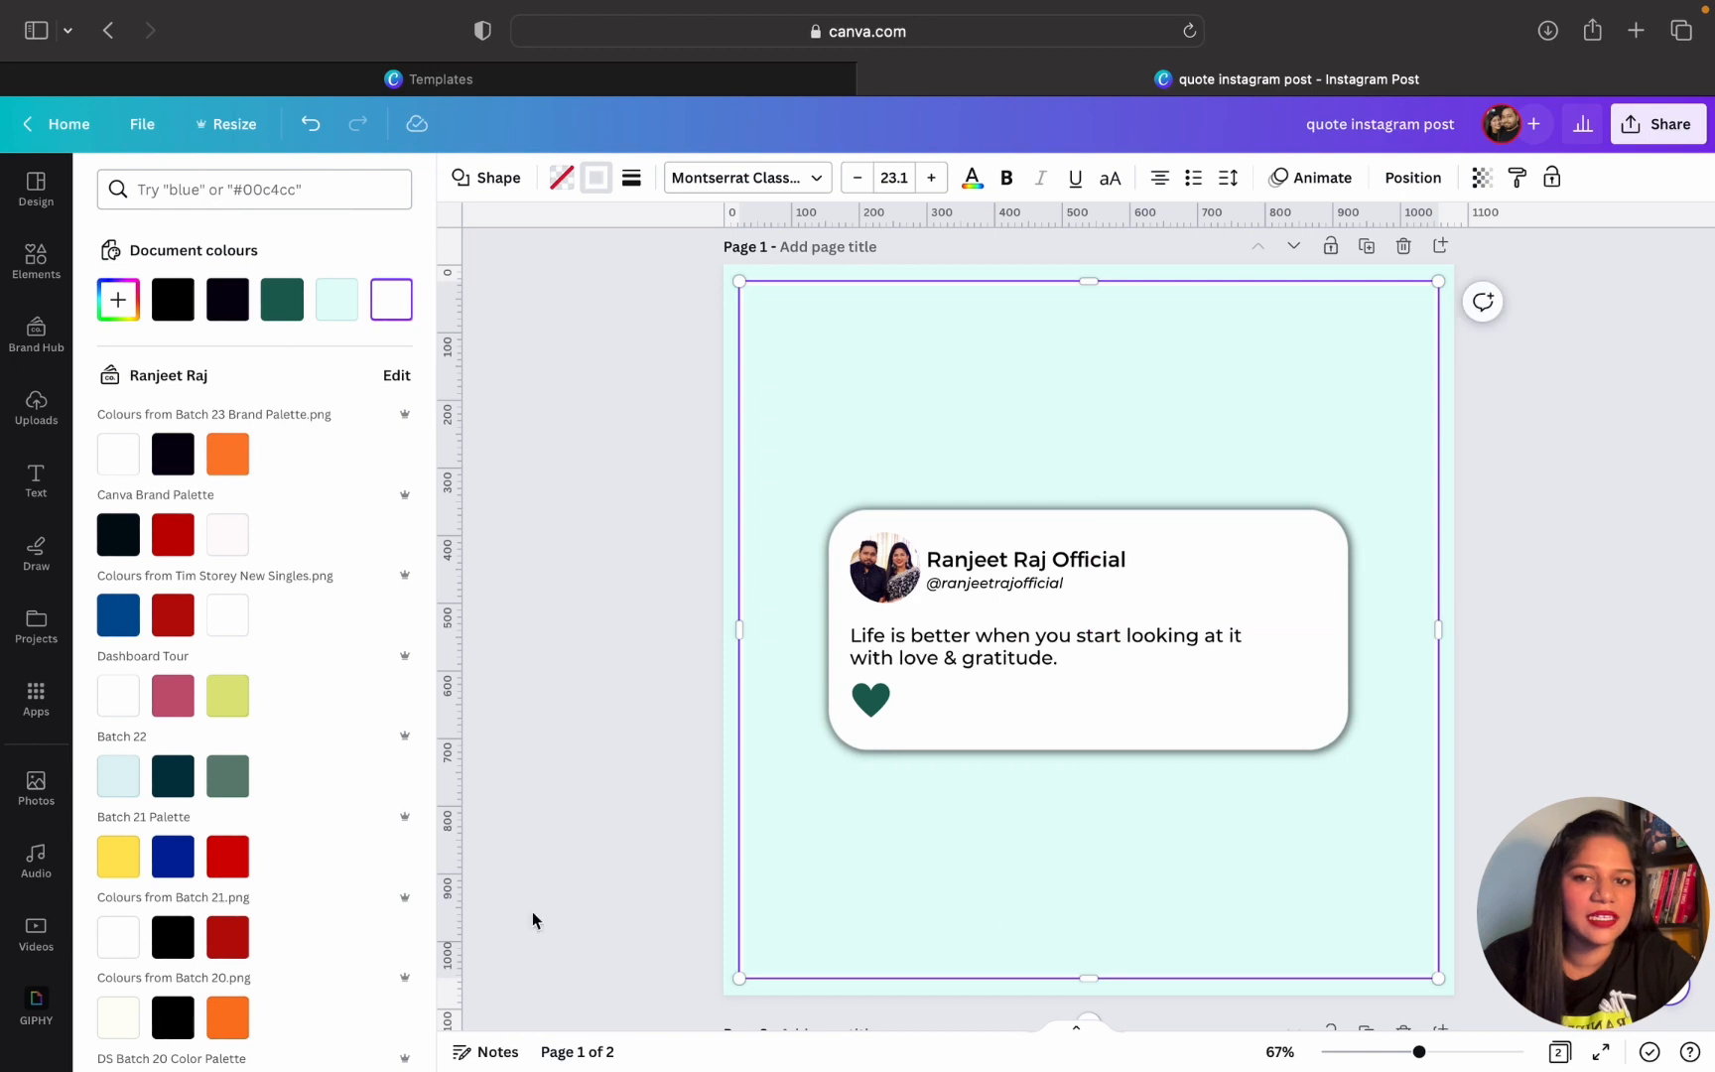
pyautogui.press('Escape')
pyautogui.press('Escape')
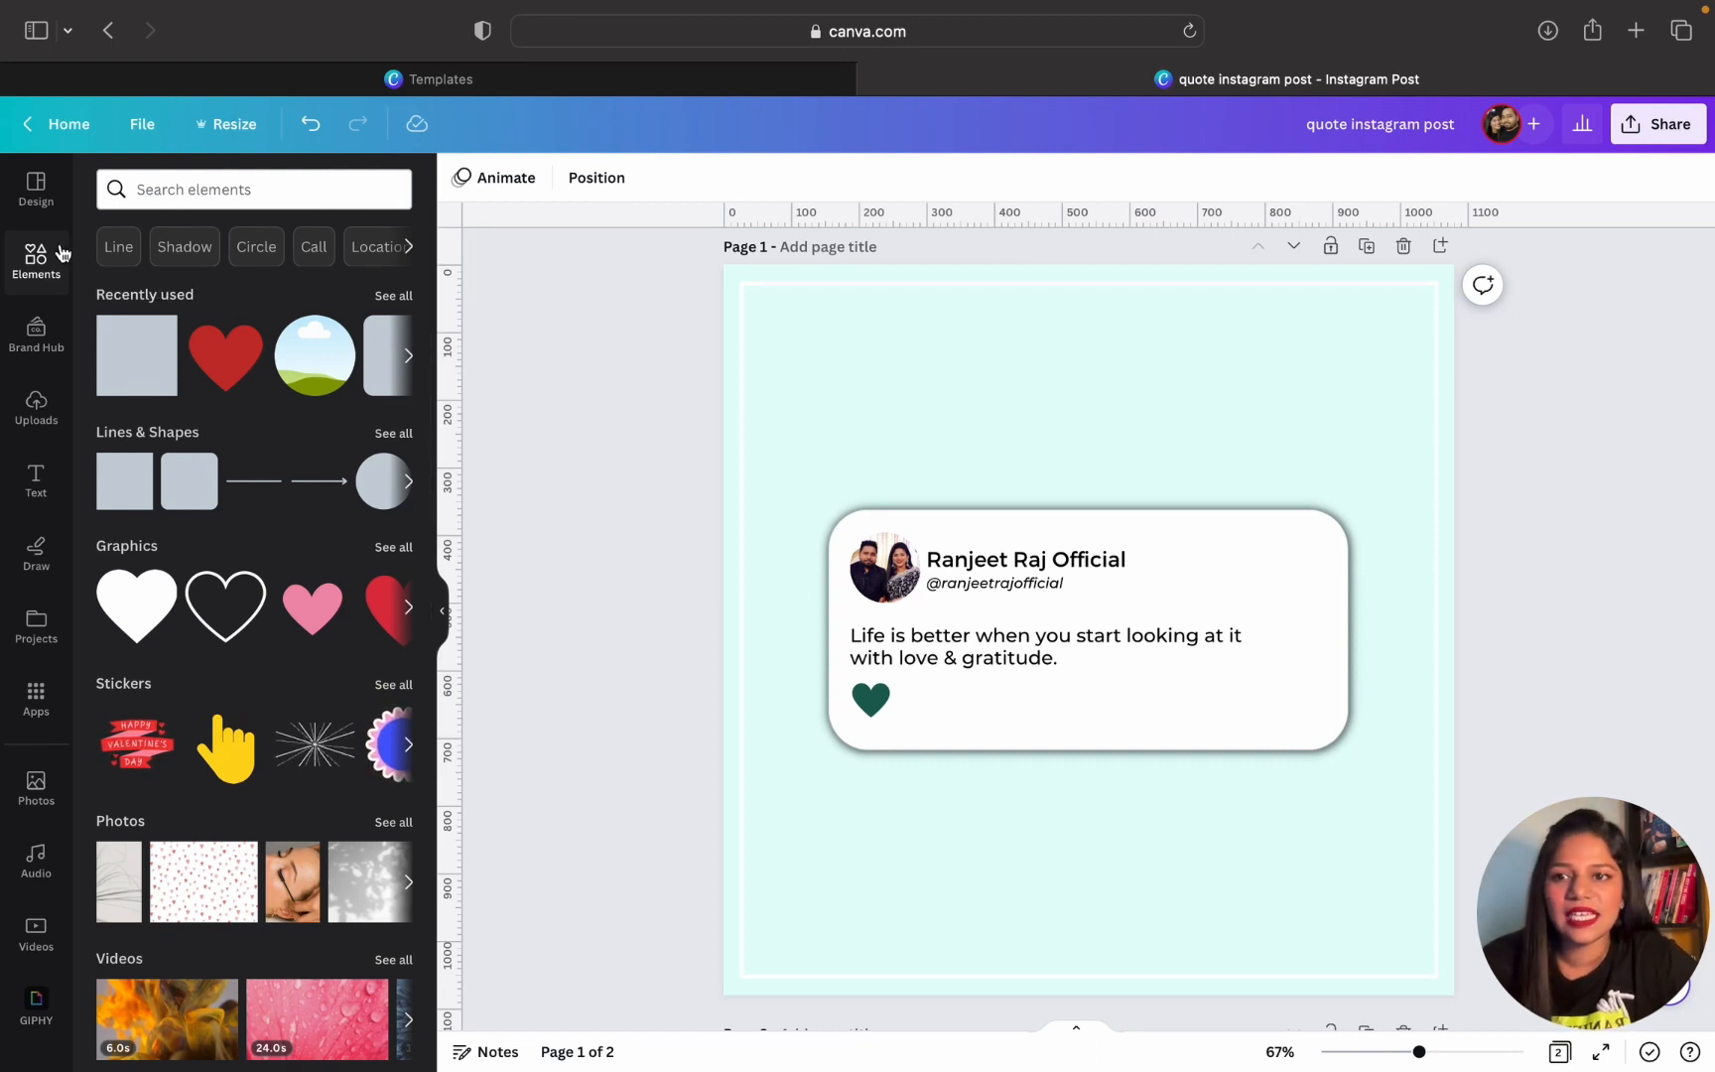
# Add a flock-of-butterflies graphic over the card's top-right, tilted about 15°
pyautogui.click(191, 191)
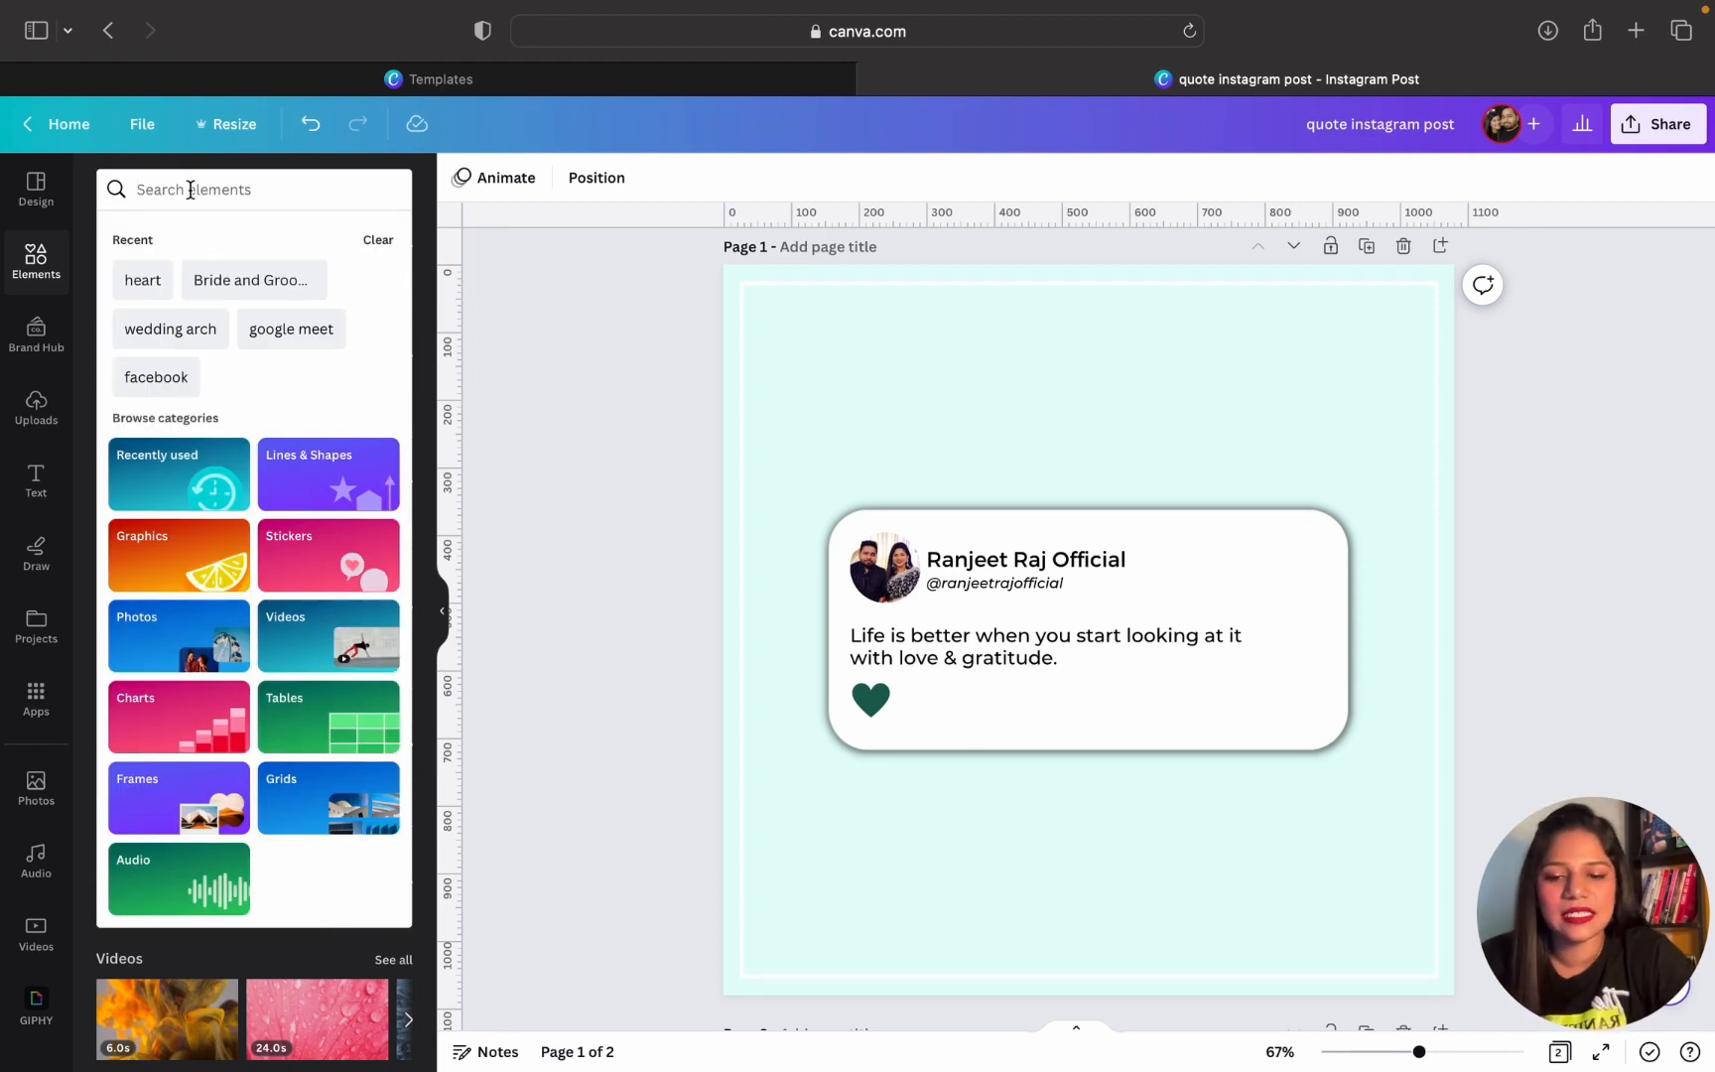
pyautogui.write('butter')
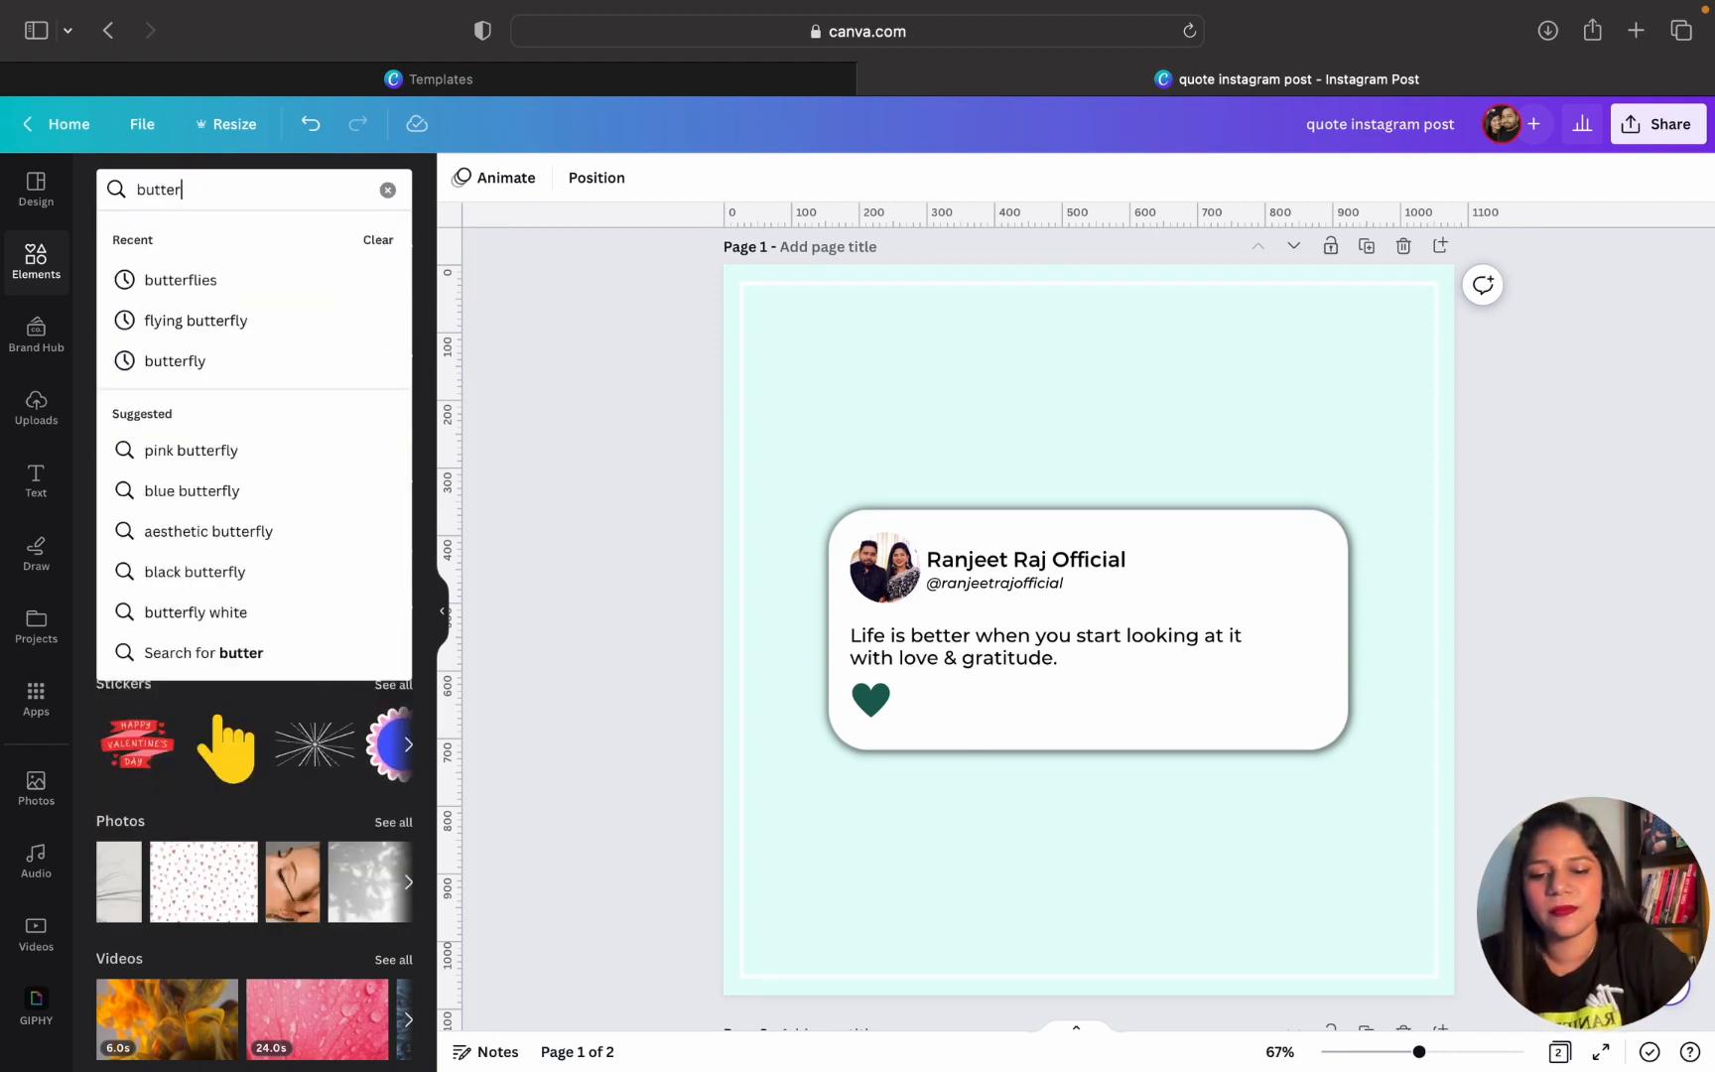
pyautogui.write('flies')
pyautogui.press('Return')
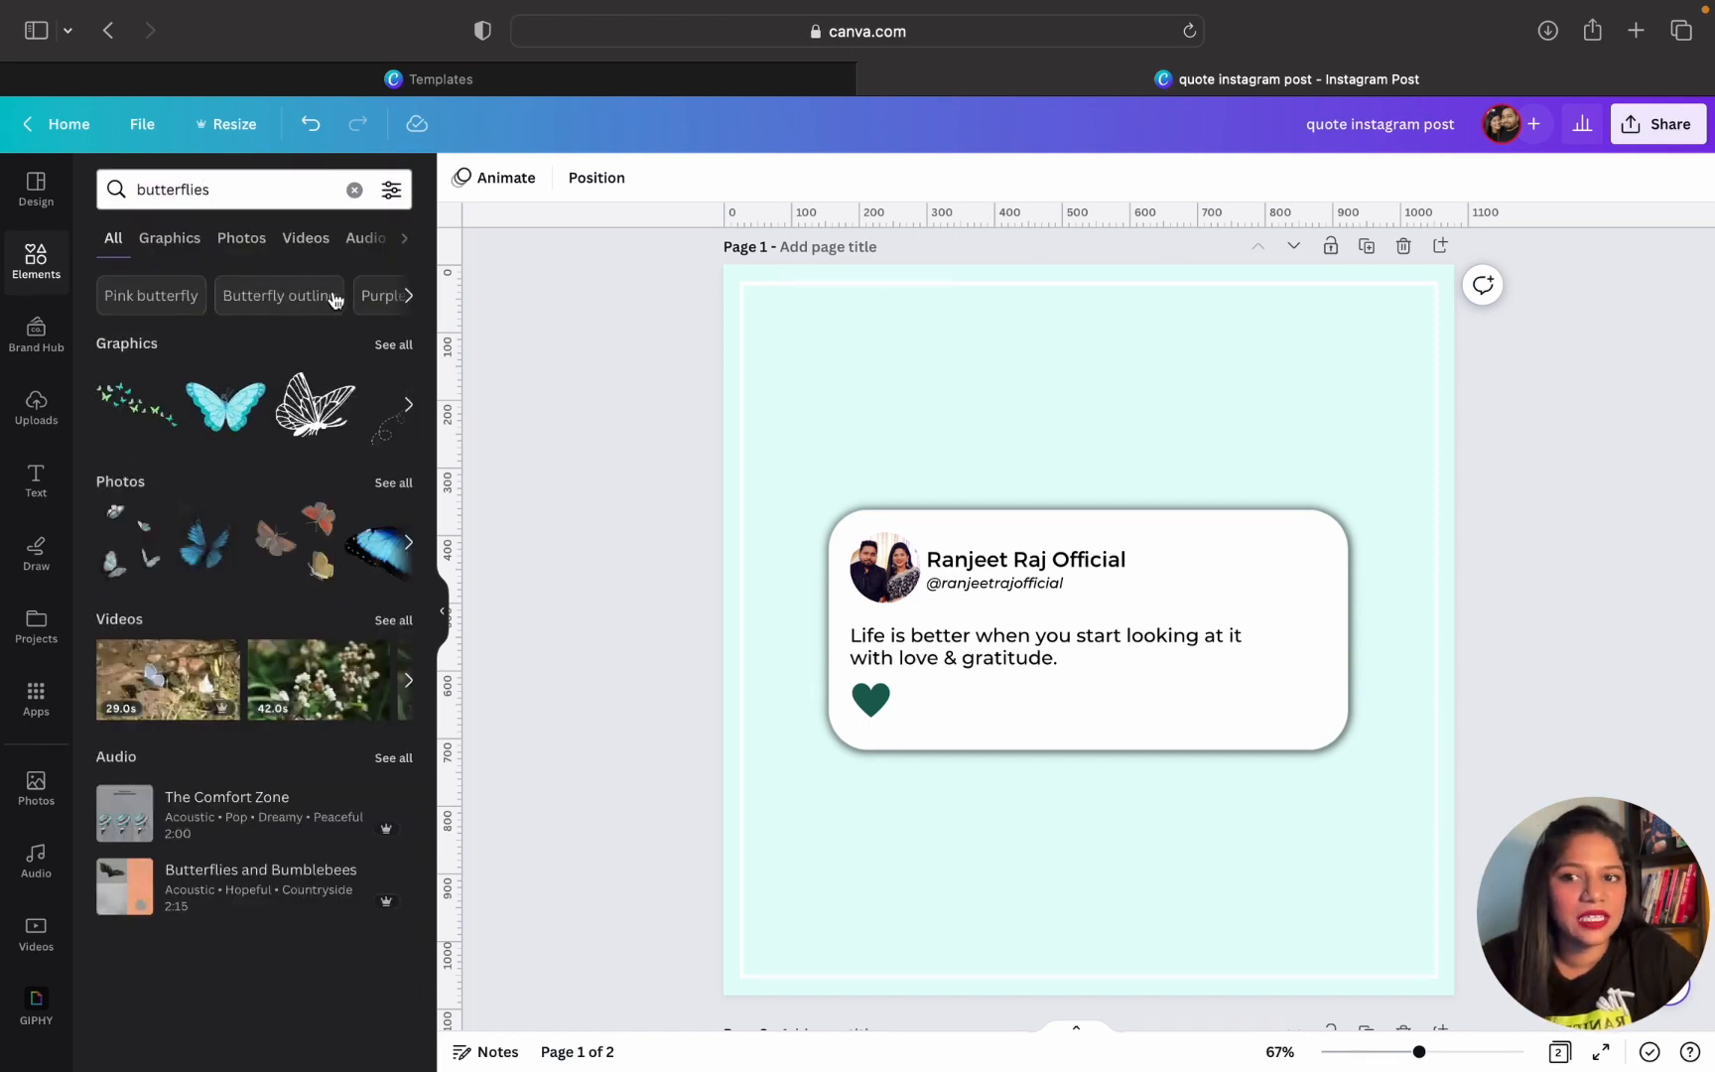
pyautogui.click(172, 241)
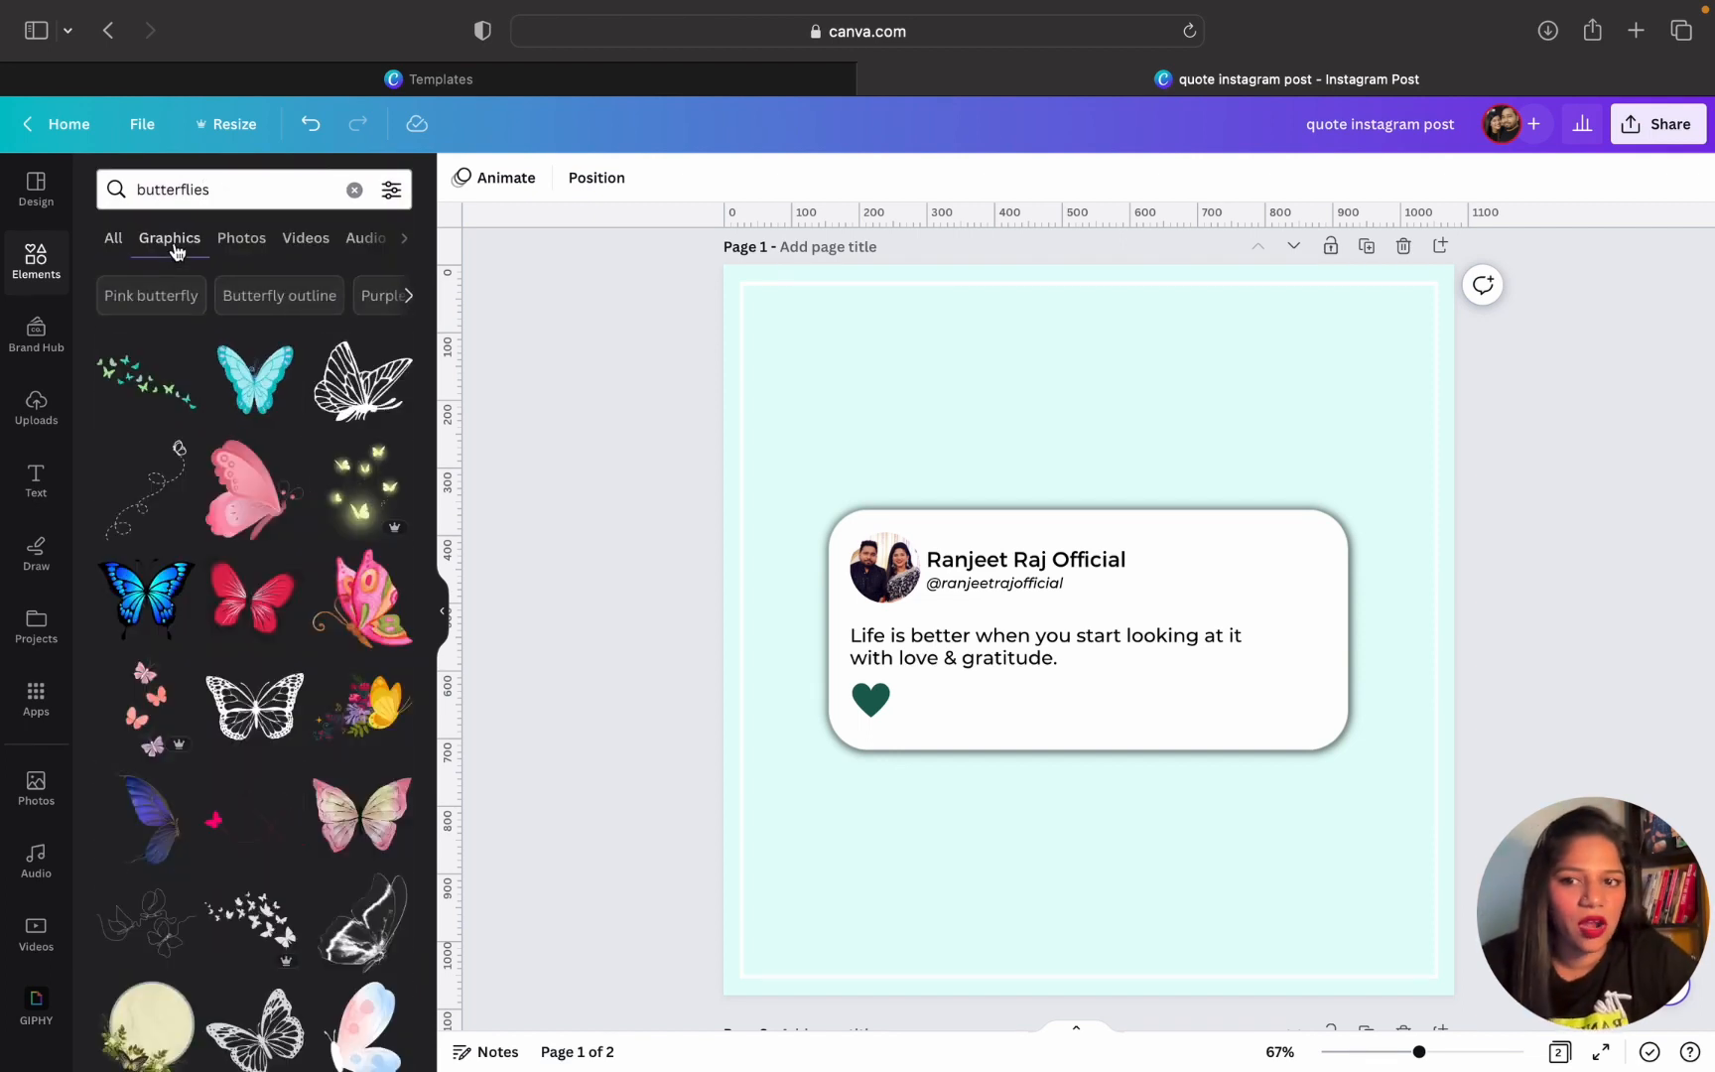
pyautogui.click(271, 909)
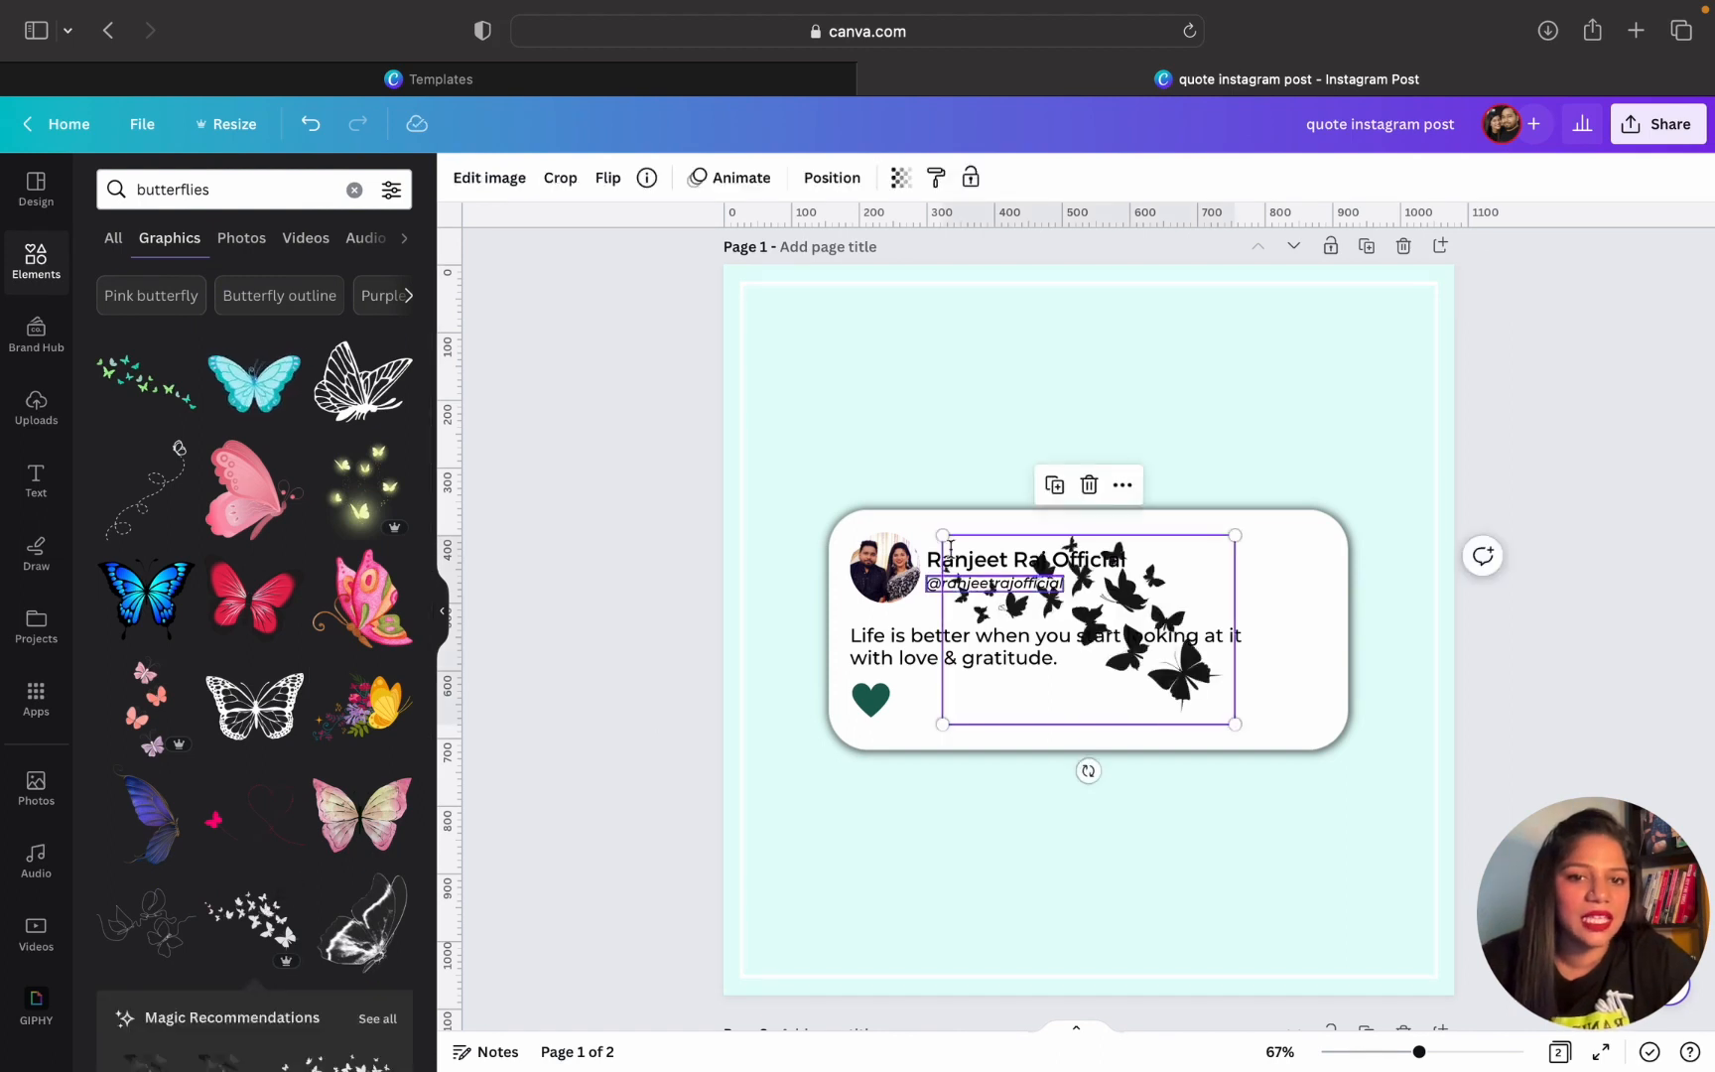
pyautogui.moveTo(1049, 687); pyautogui.dragTo(1154, 570)
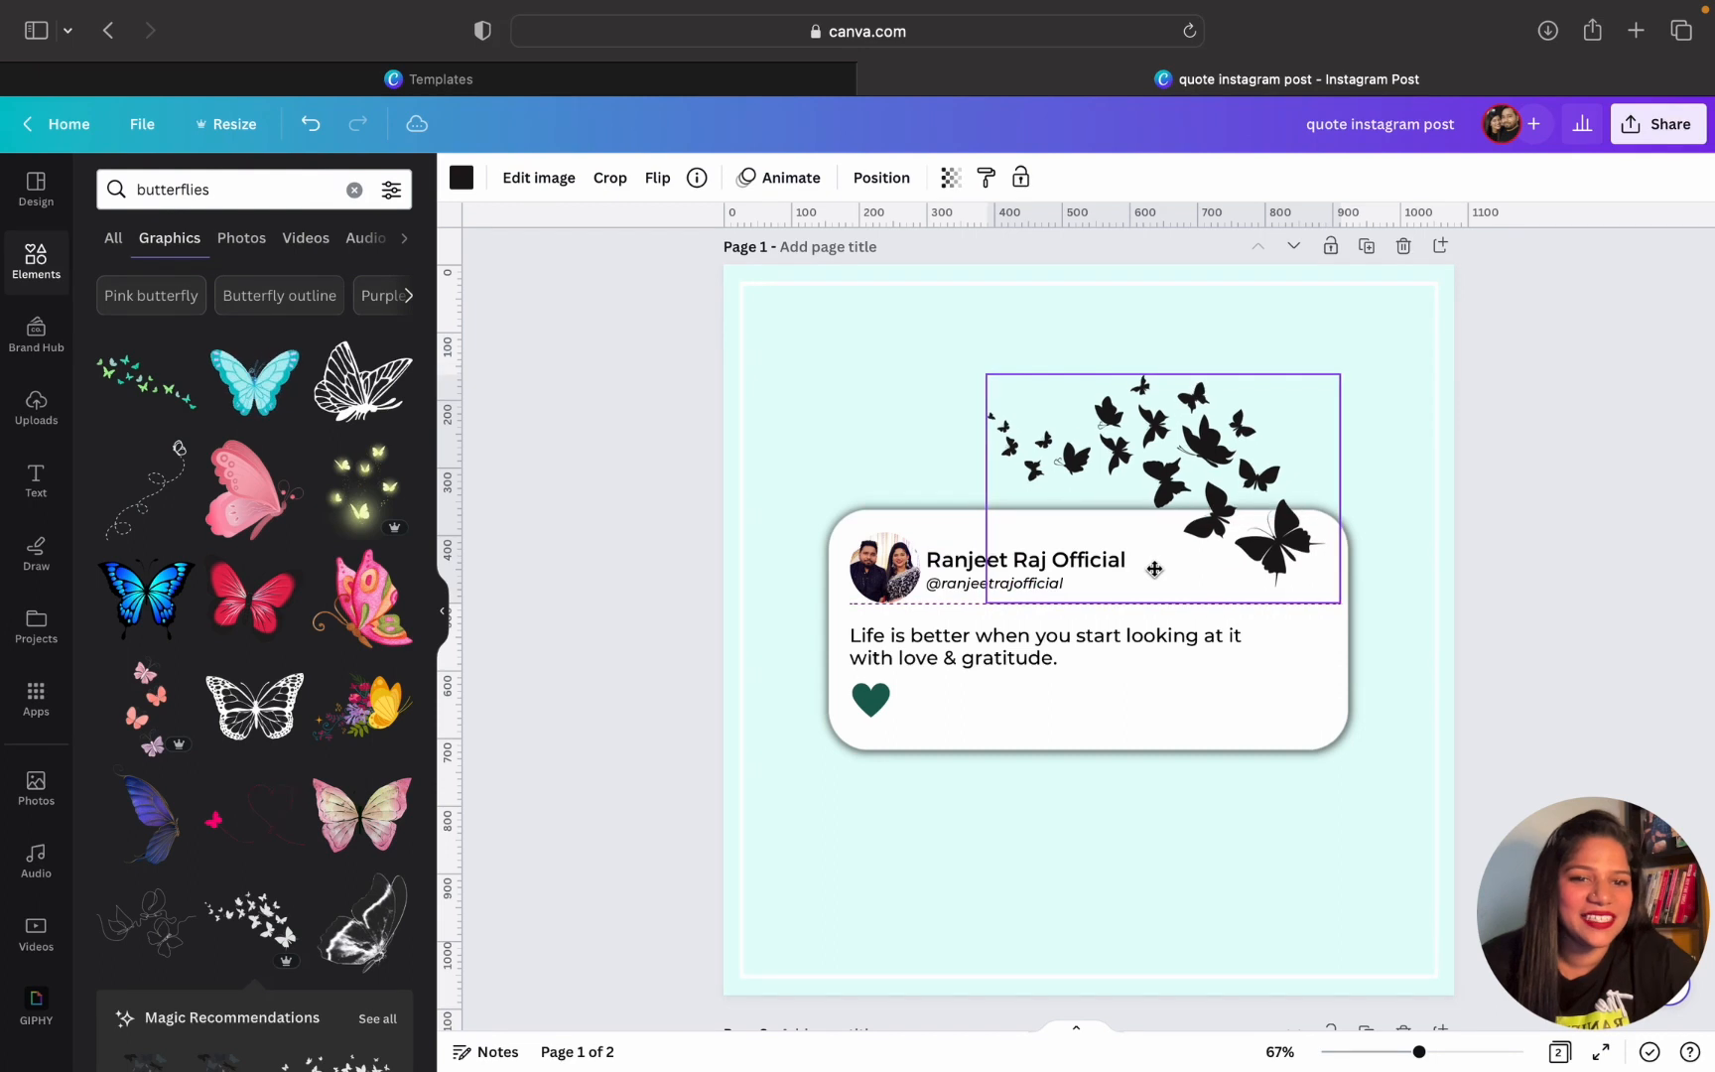
pyautogui.moveTo(1163, 650); pyautogui.dragTo(1130, 645)
pyautogui.click(1144, 479)
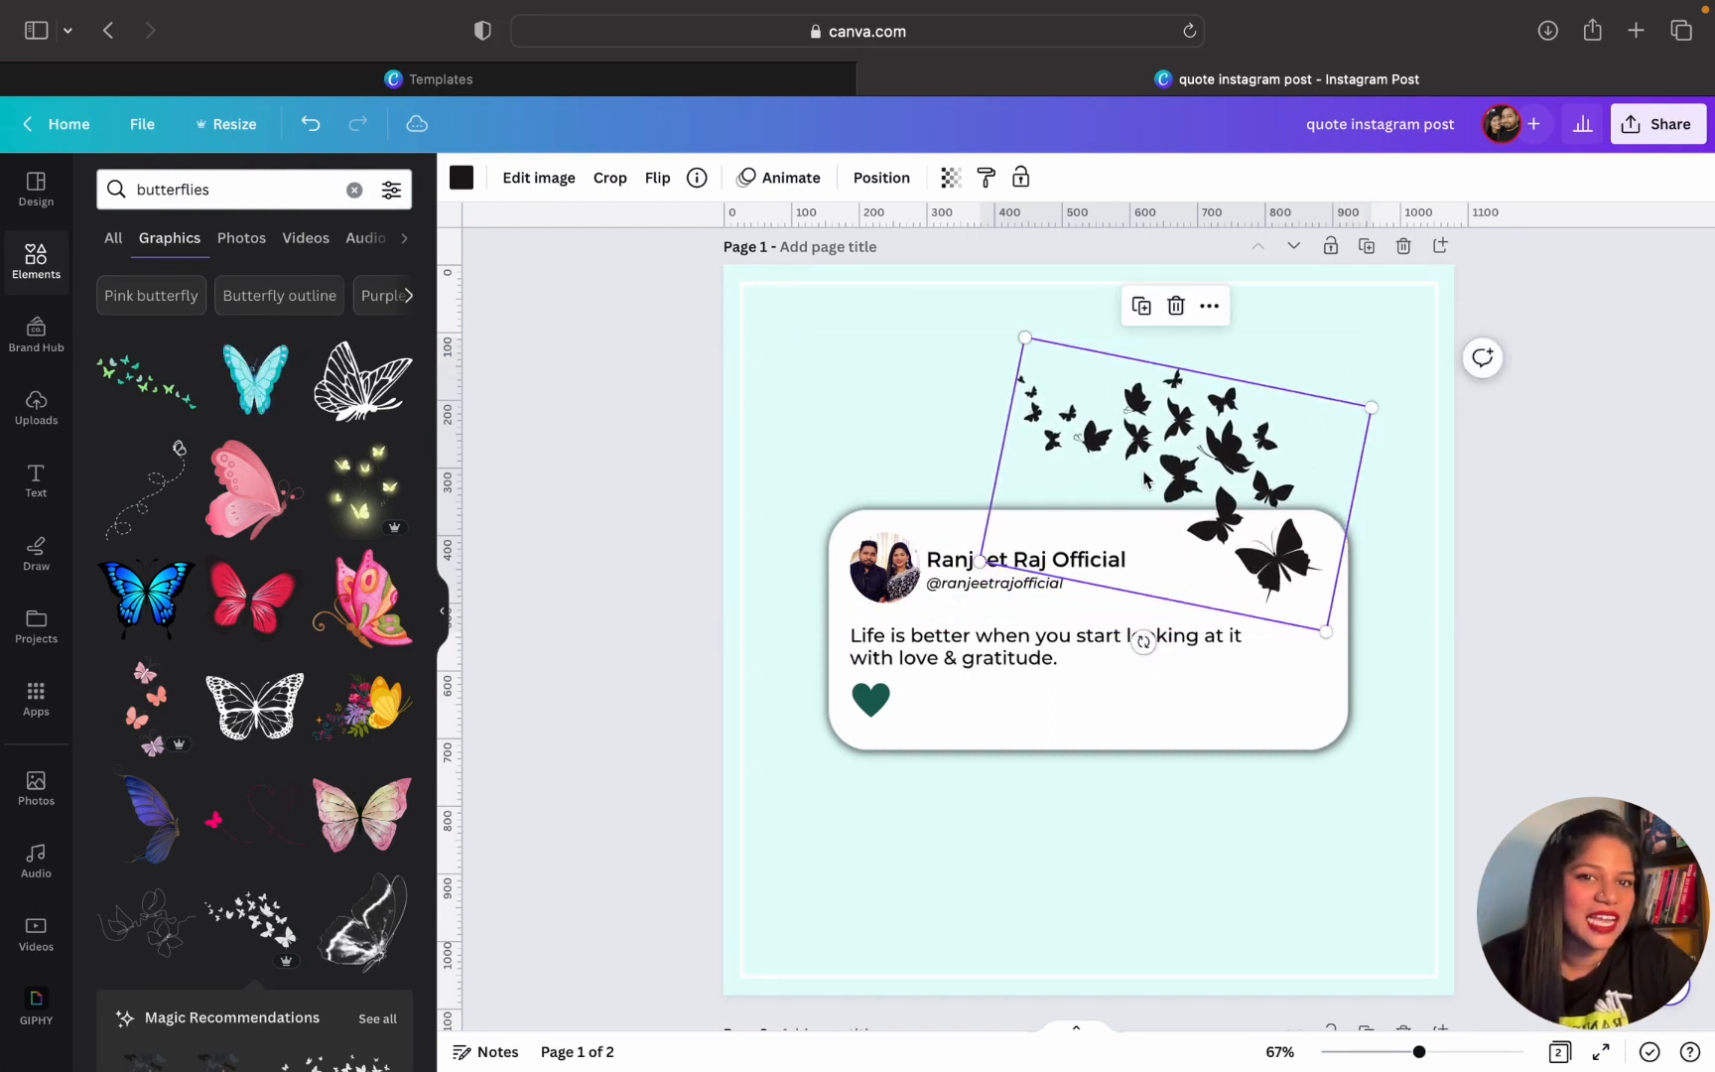
pyautogui.moveTo(1119, 488); pyautogui.dragTo(1109, 485)
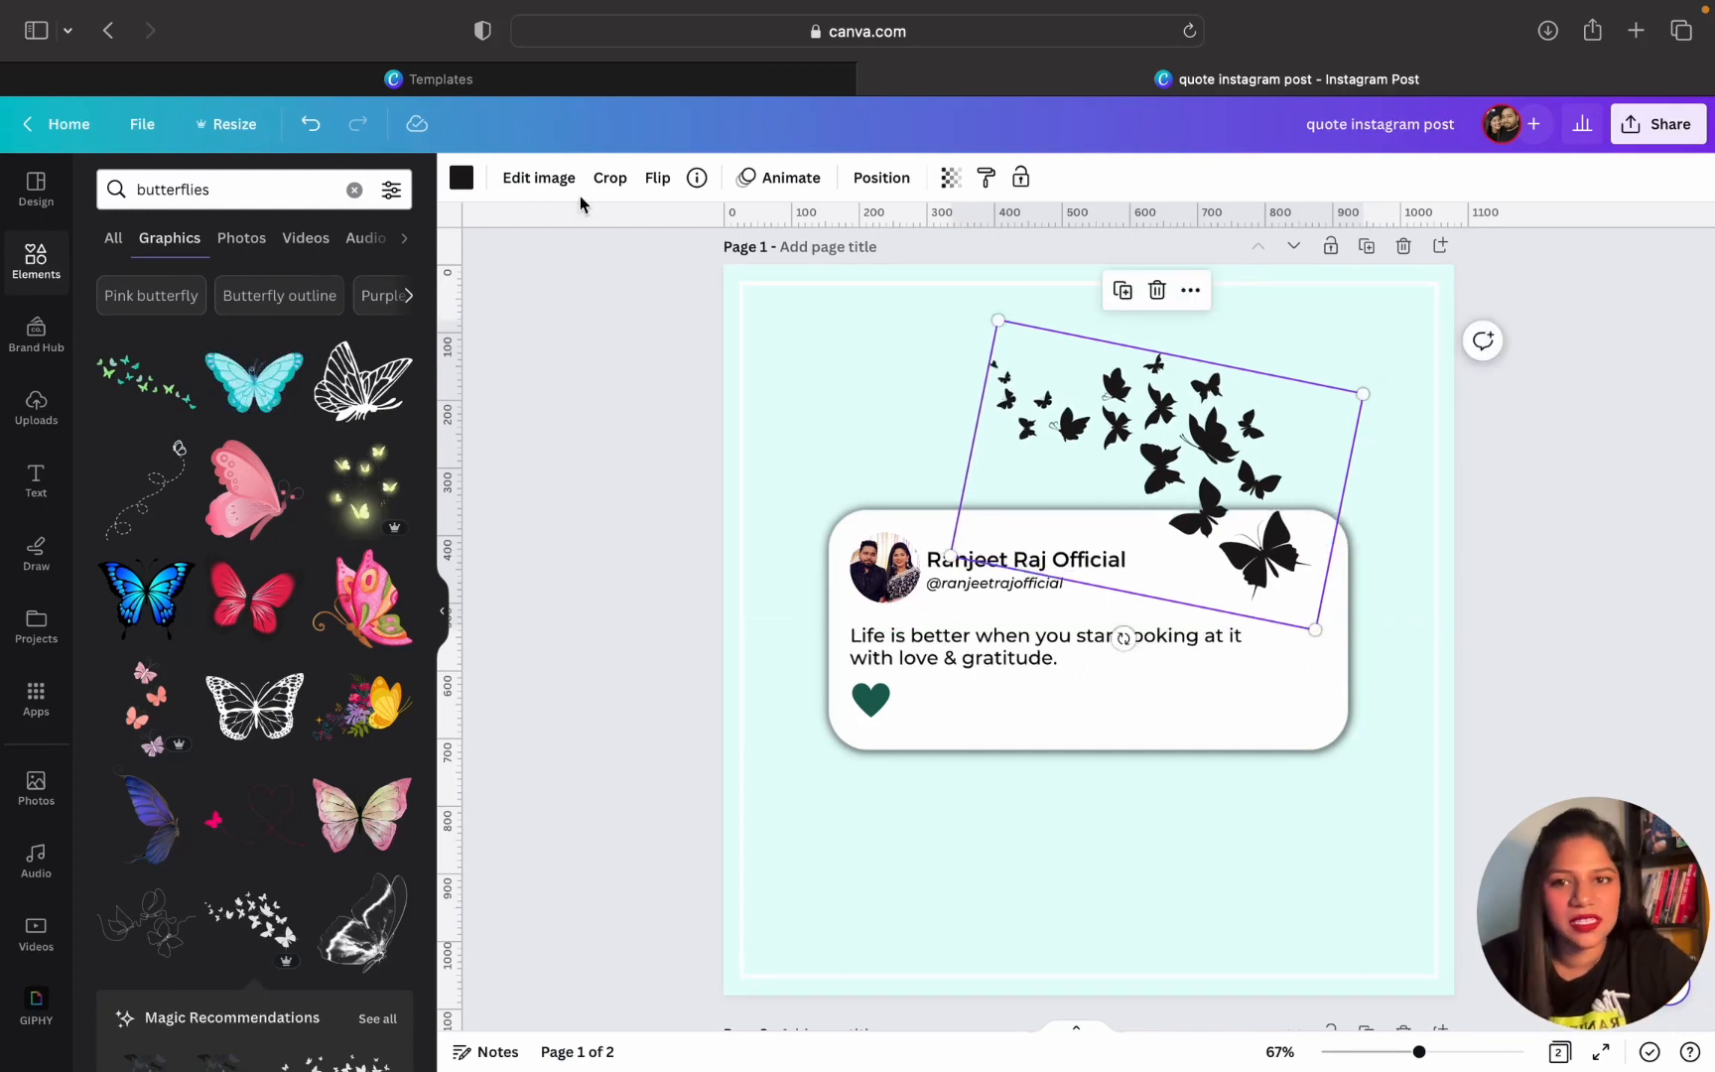
# Recolour the butterflies to the heart's dark green #1c6255
pyautogui.click(459, 179)
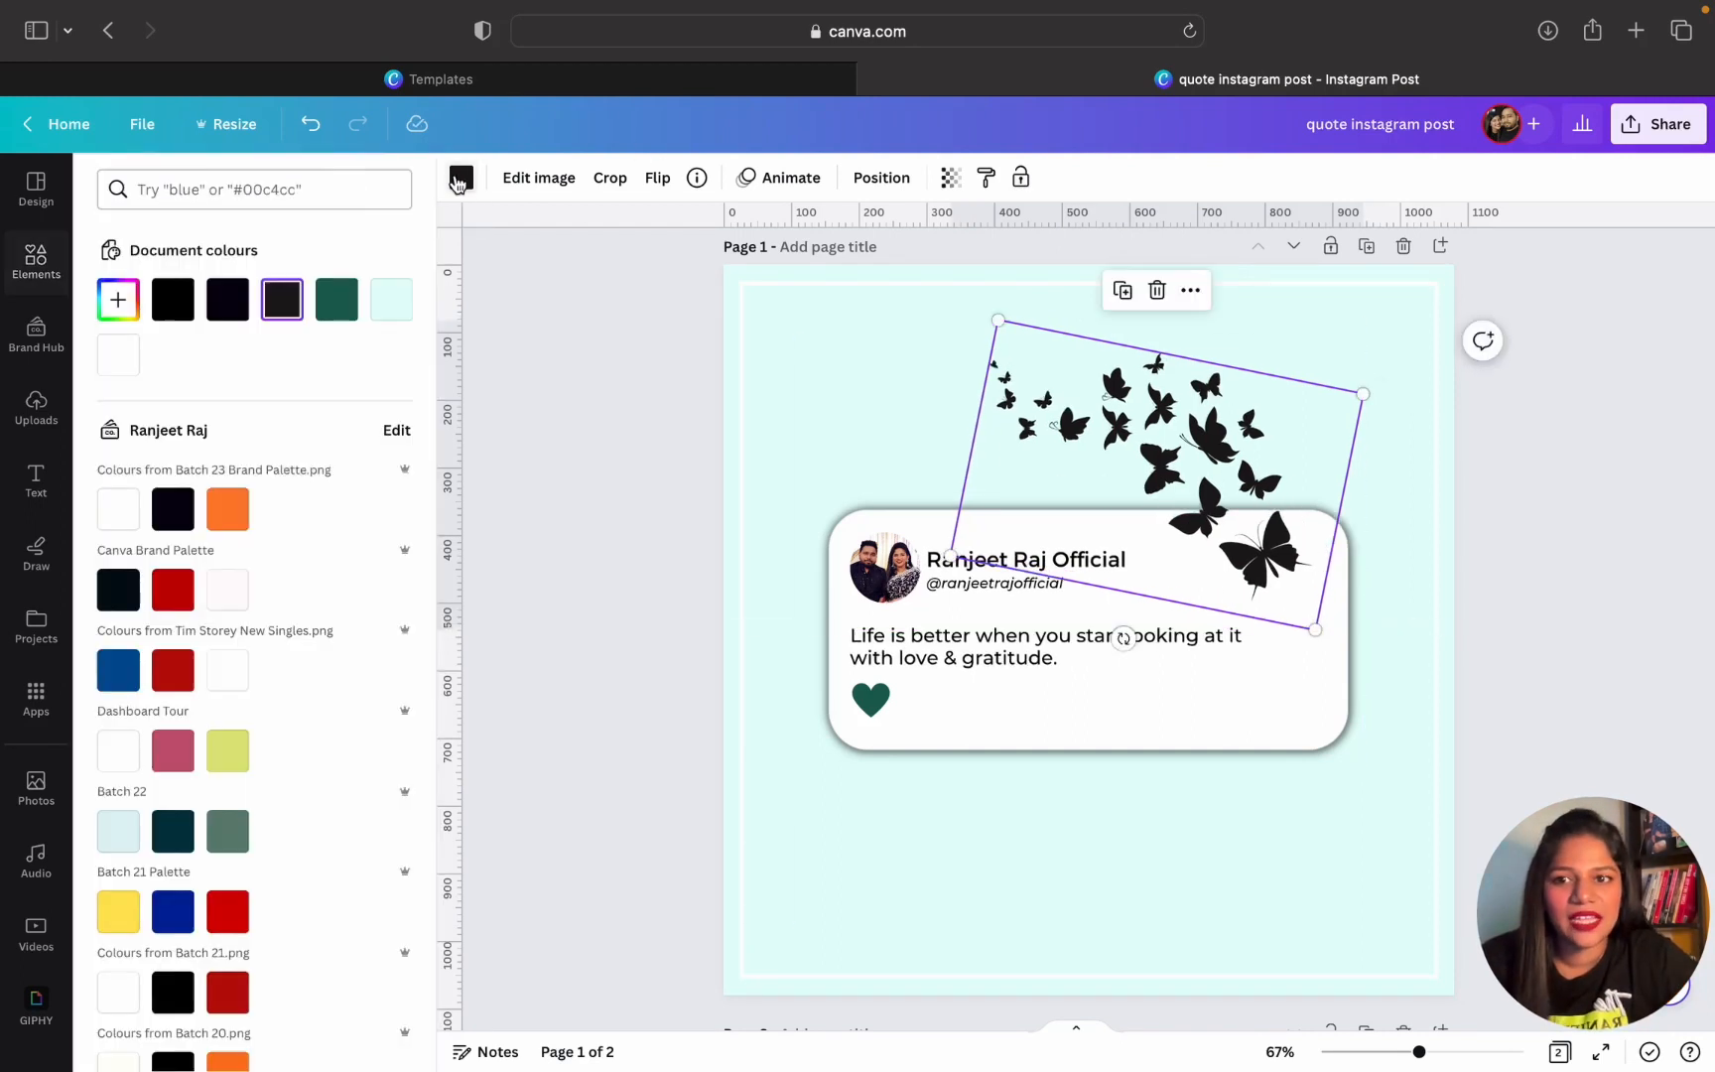
pyautogui.click(329, 311)
pyautogui.click(685, 683)
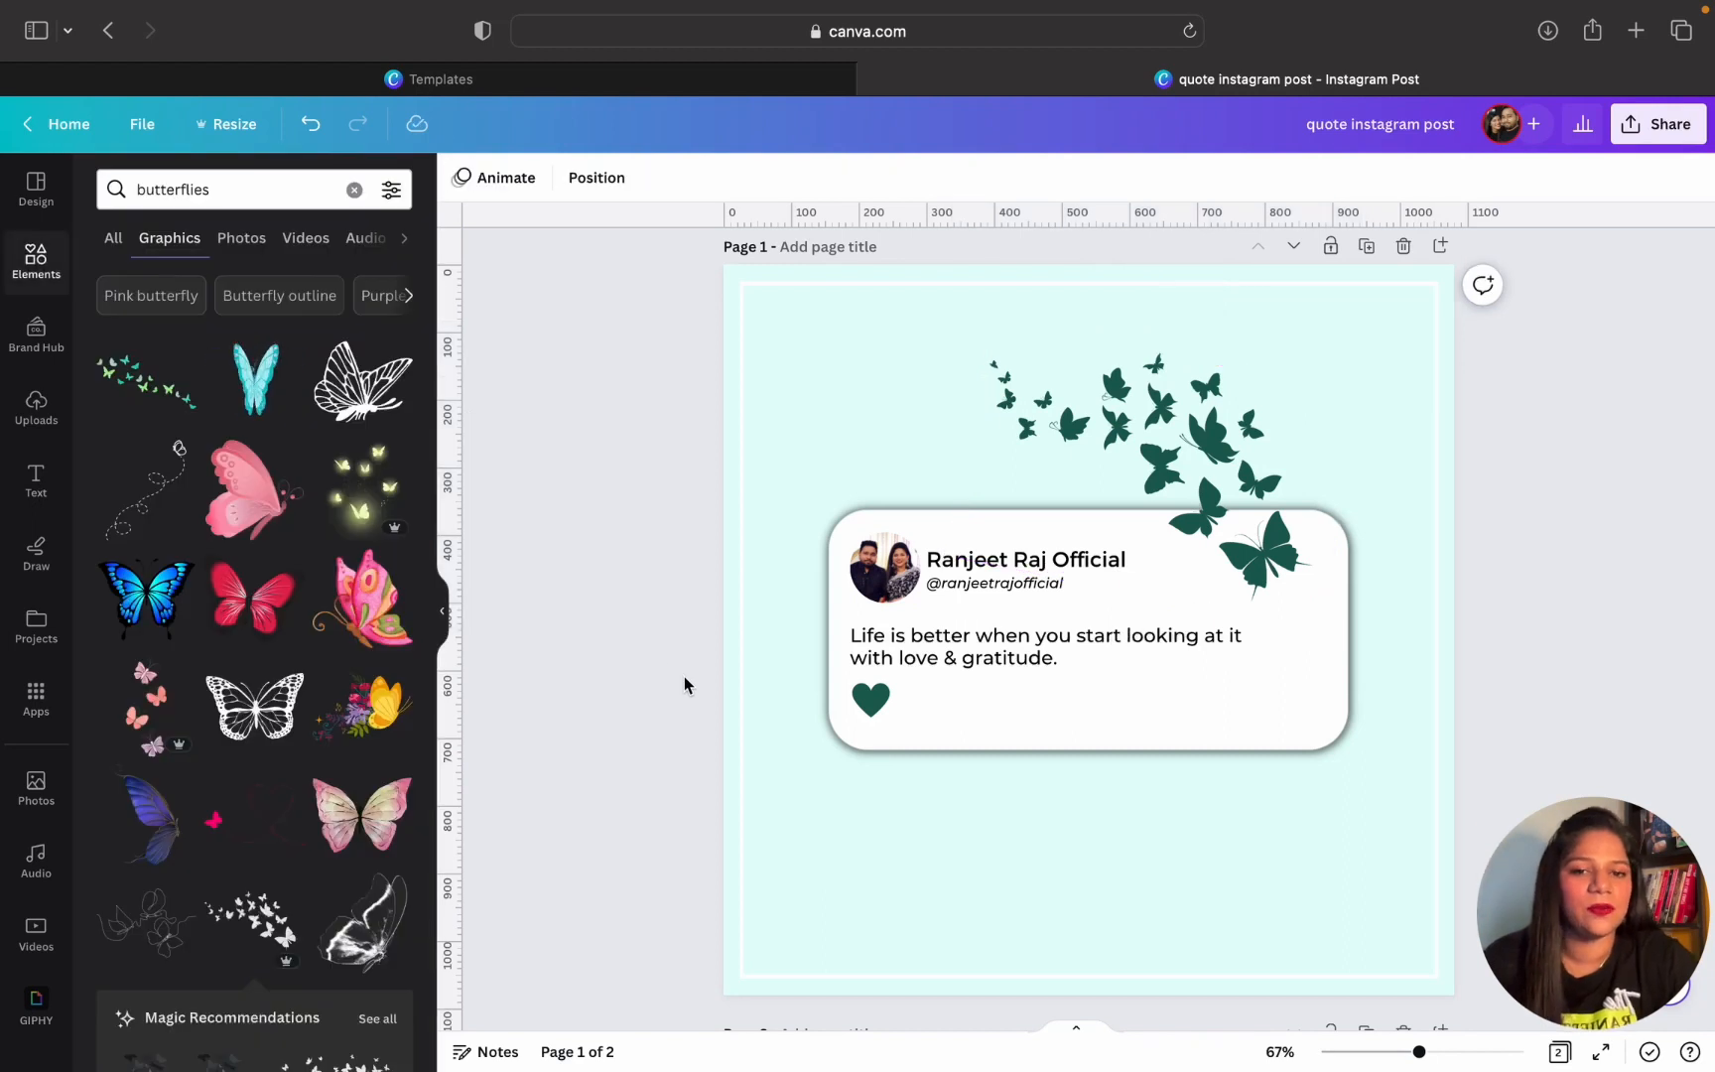
pyautogui.scroll(-3, 683, 683)
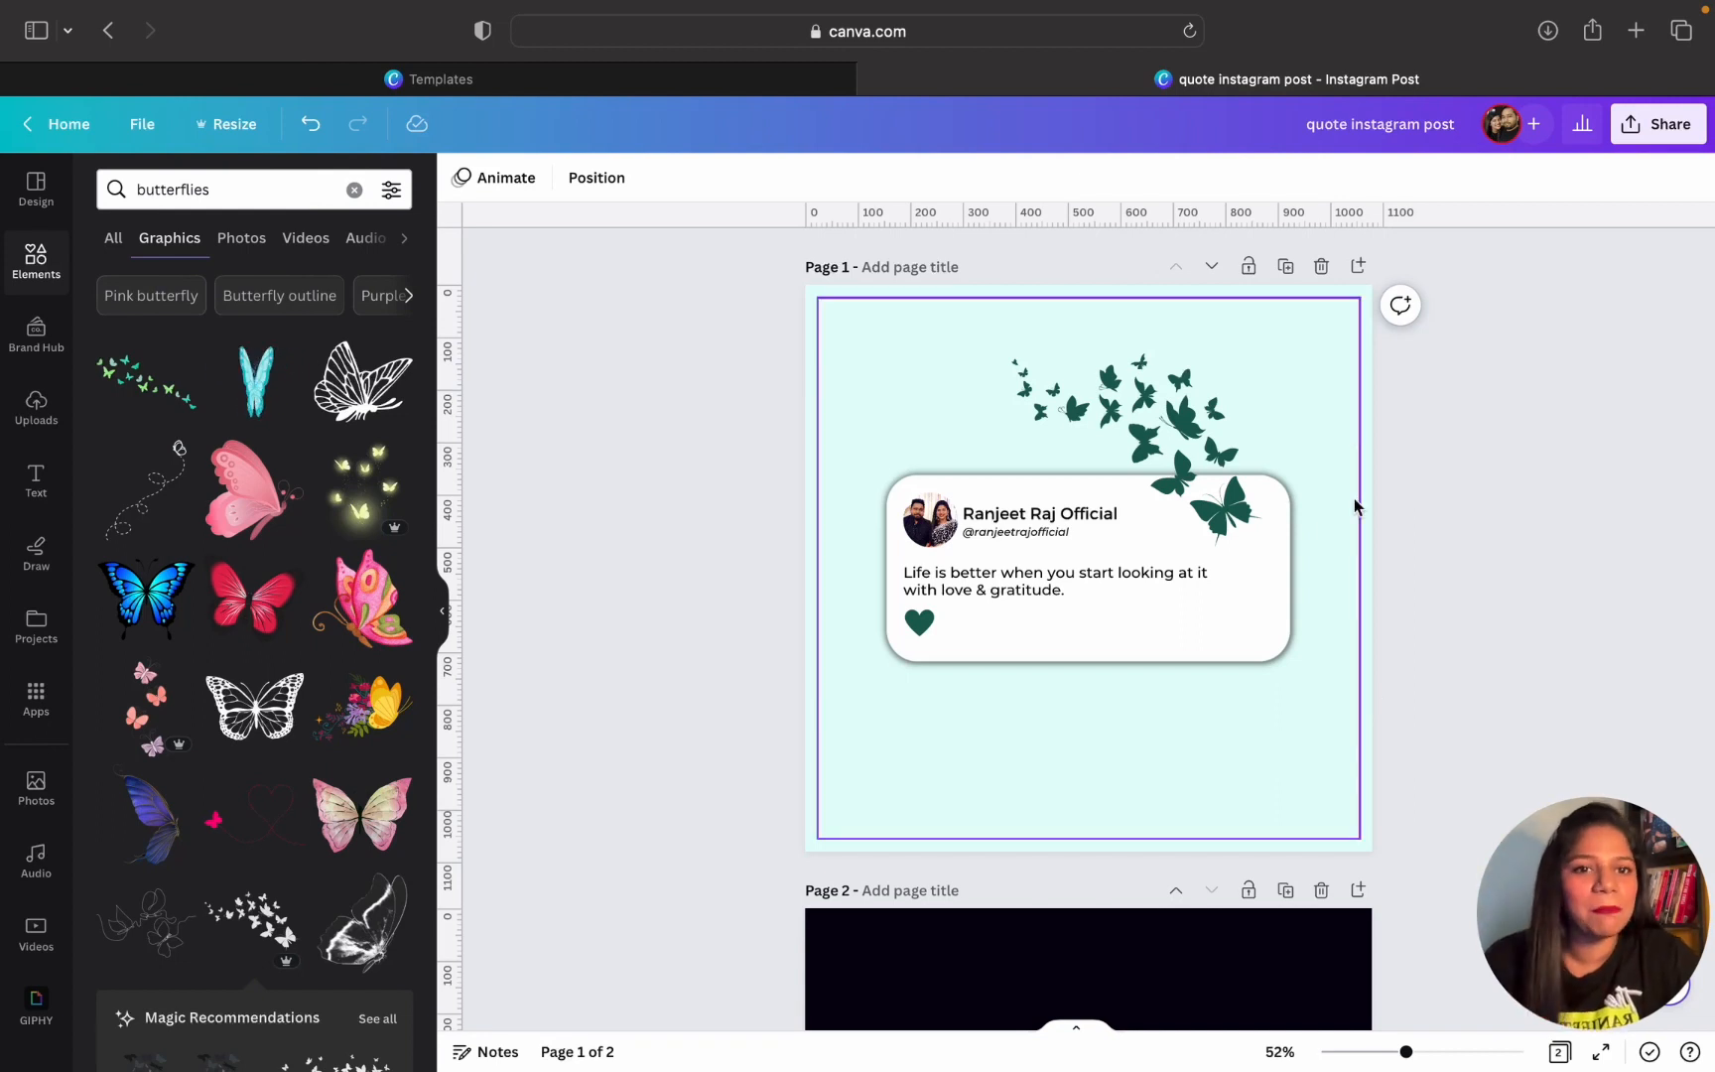
# Delete the black Page 2 and duplicate the mint page until there are five copies
pyautogui.click(1321, 890)
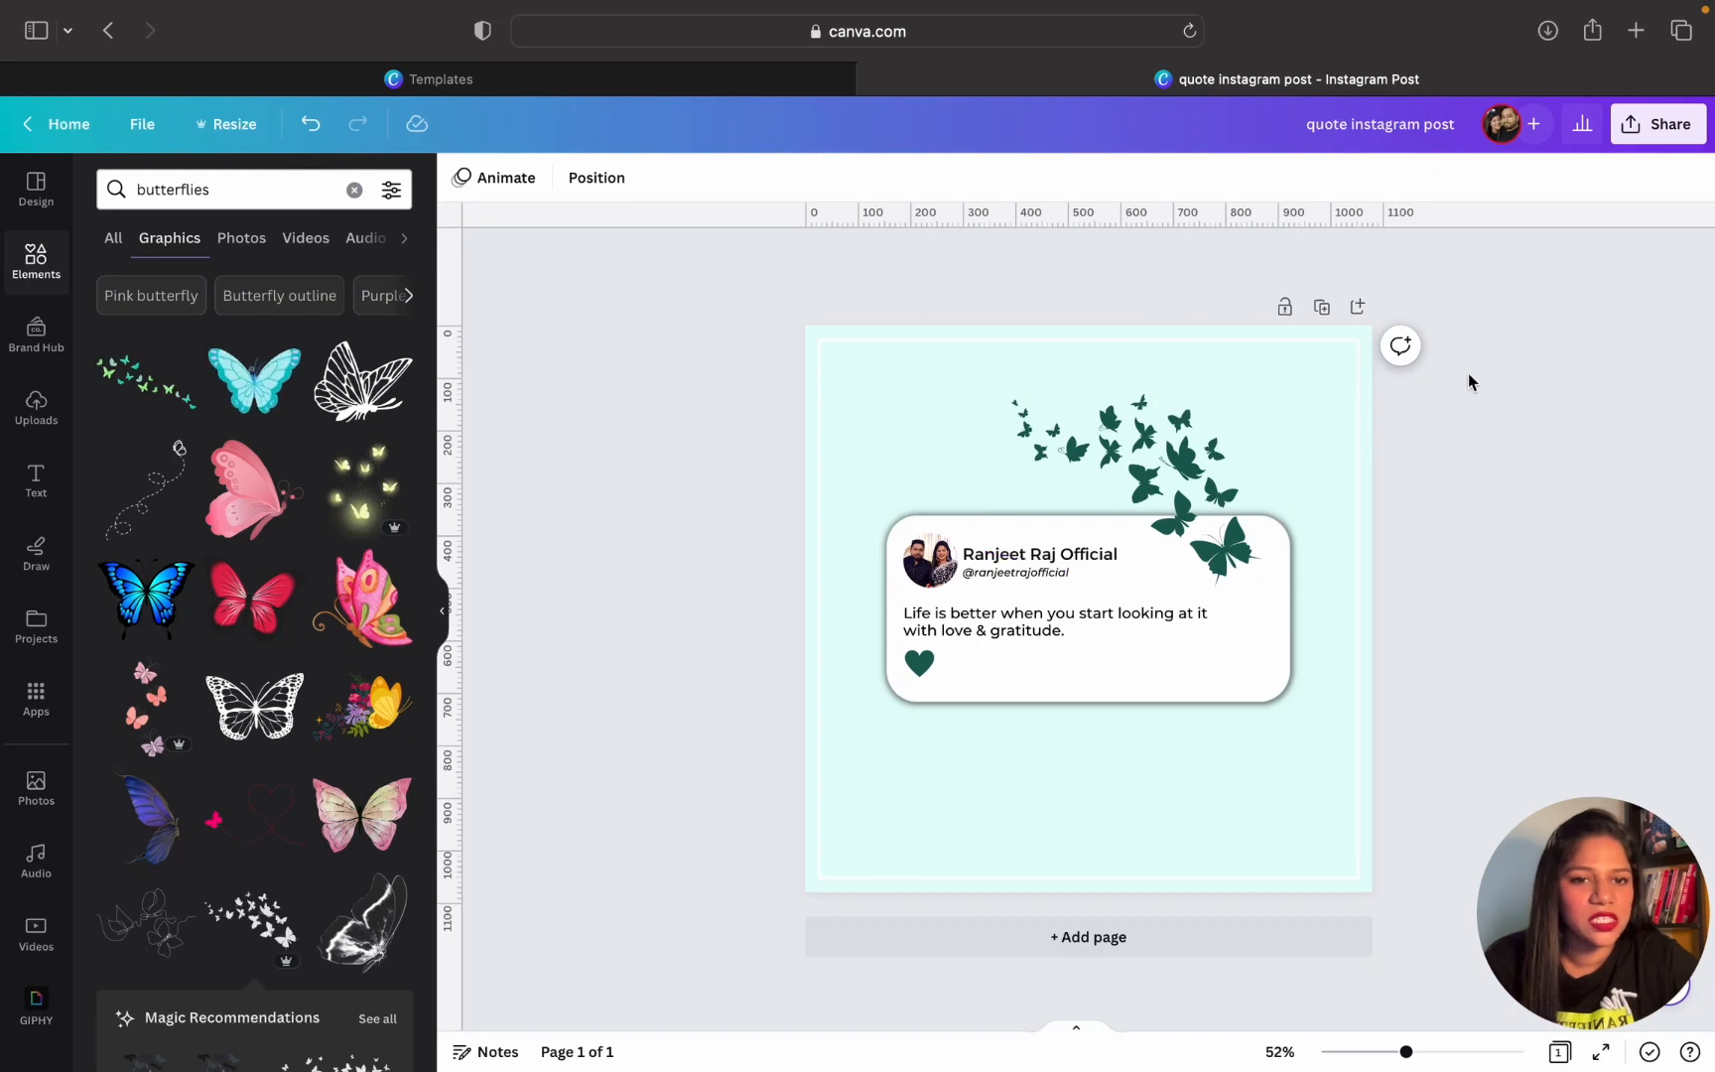
pyautogui.click(1321, 306)
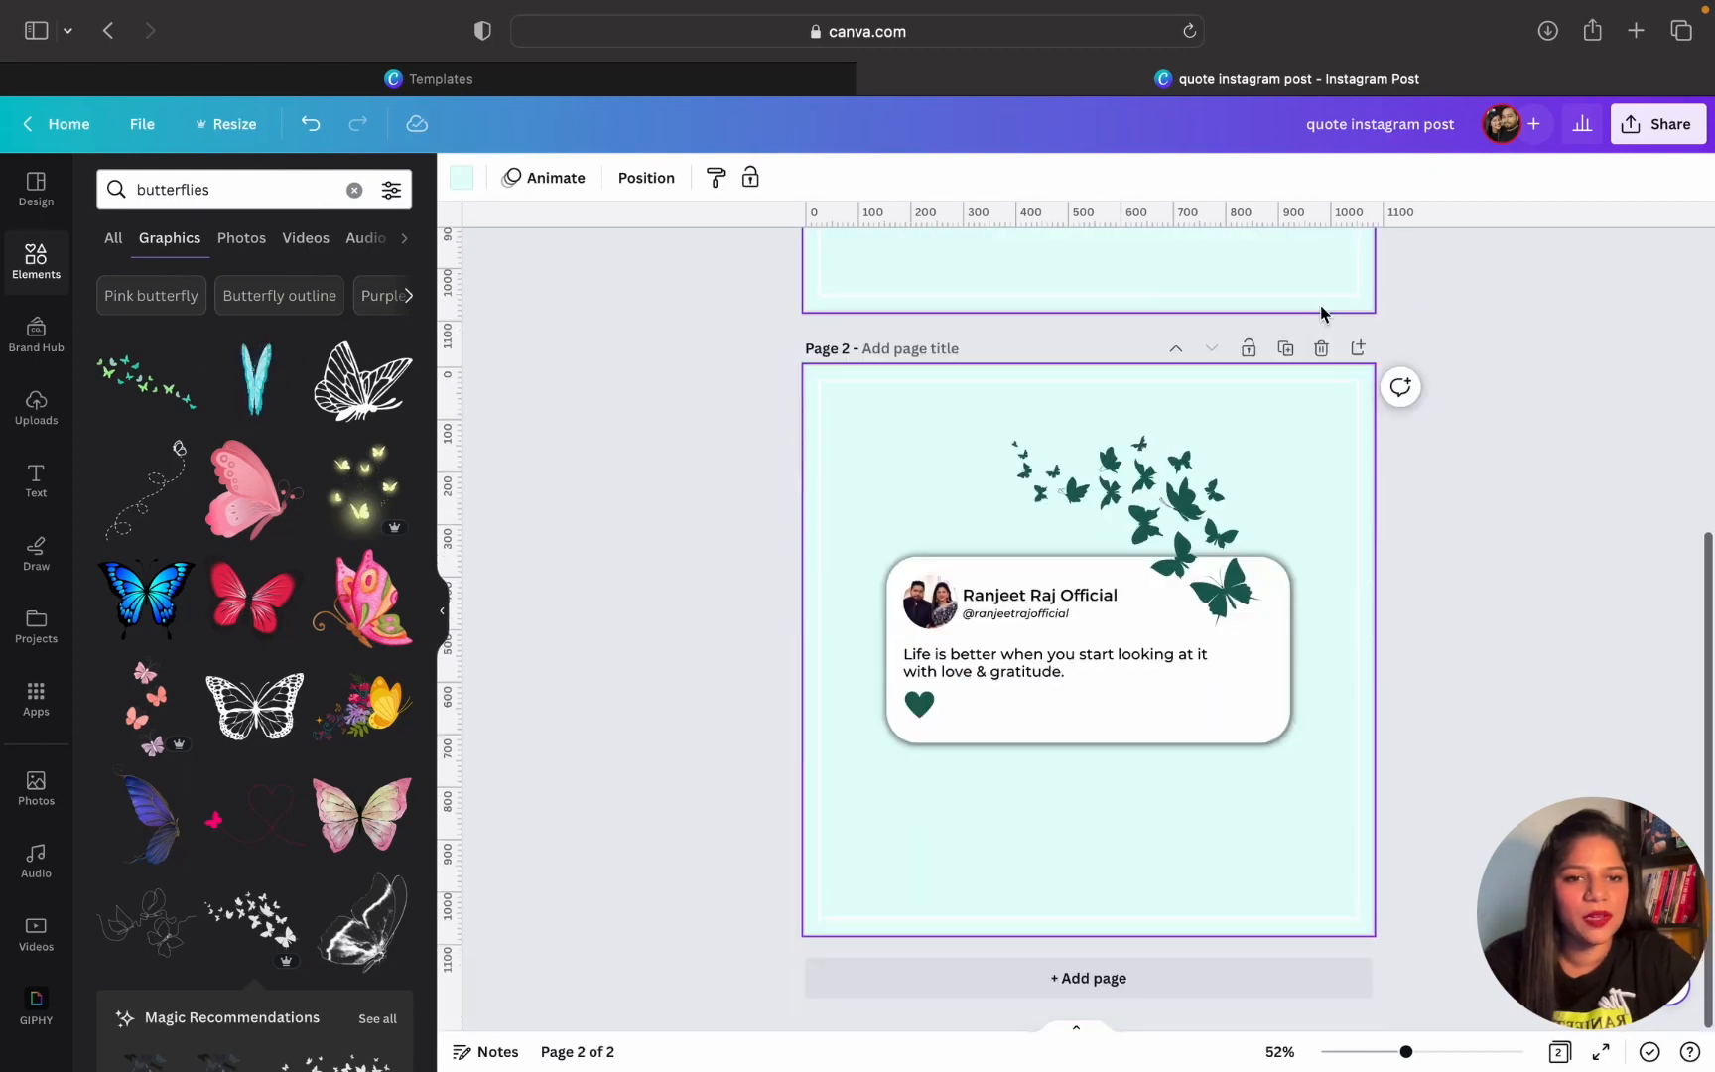
pyautogui.click(1280, 347)
pyautogui.click(1281, 347)
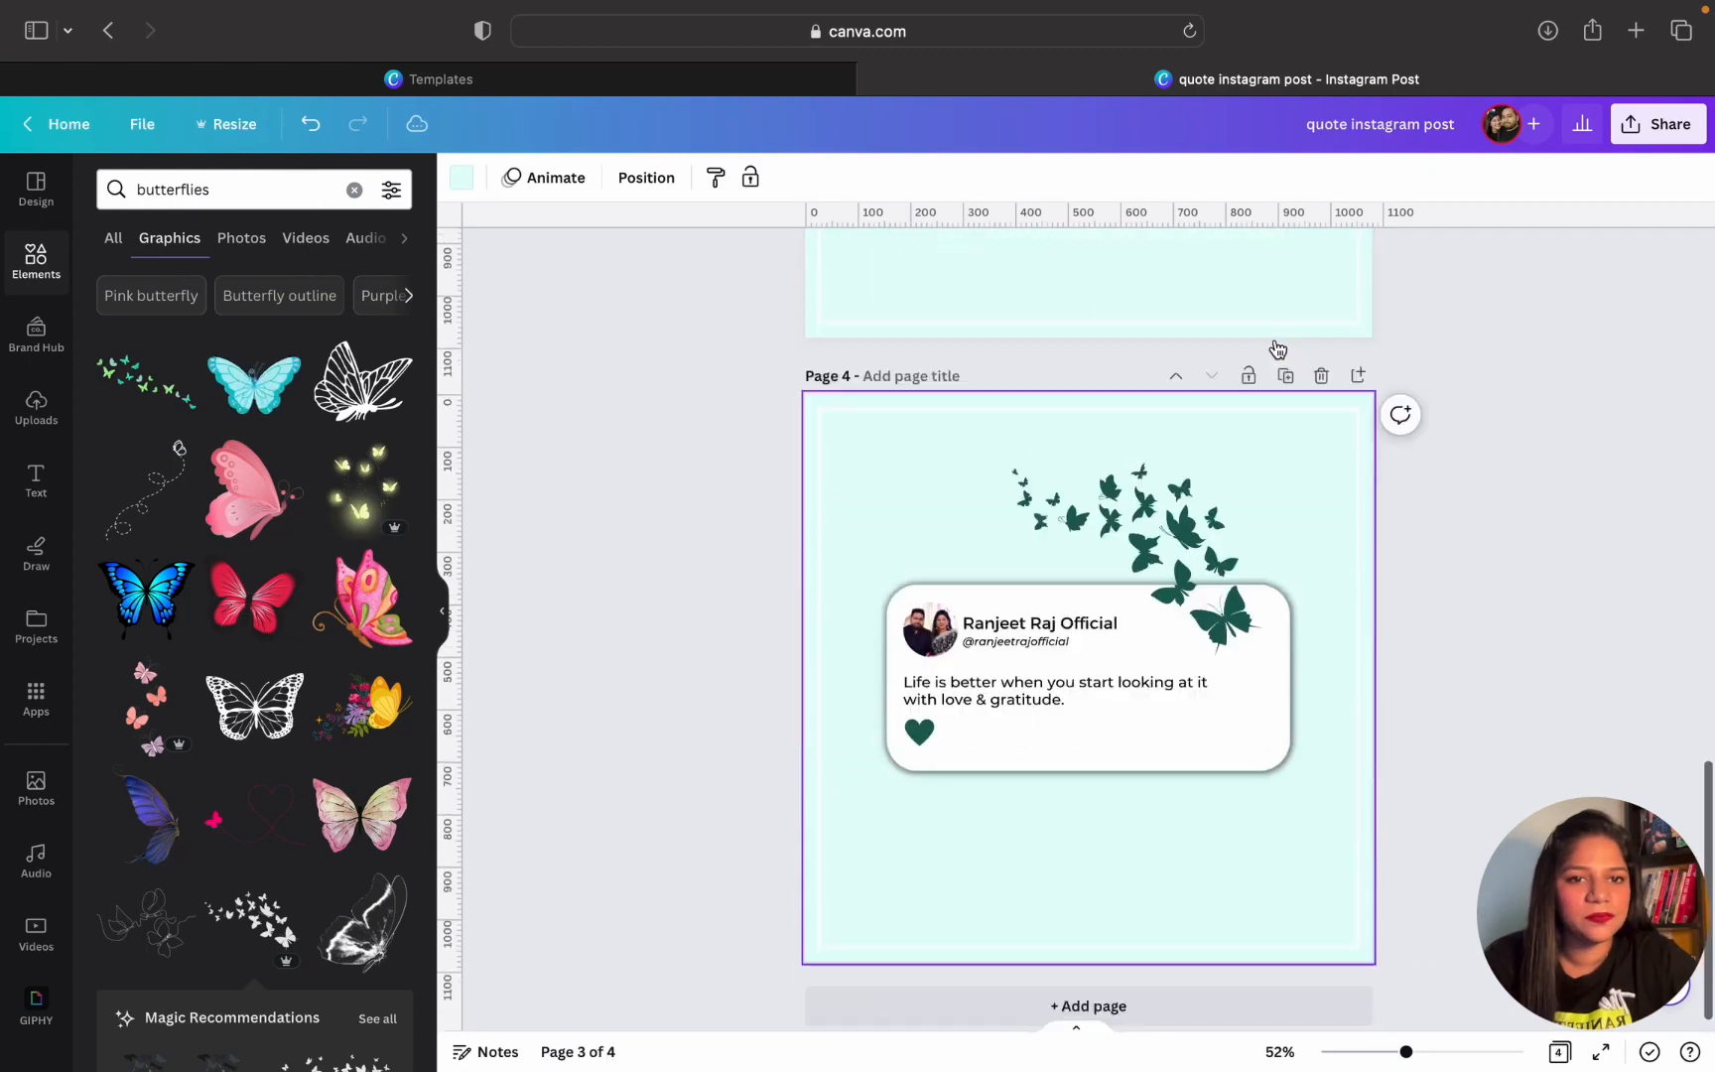
pyautogui.click(1280, 344)
pyautogui.scroll(15, 963, 675)
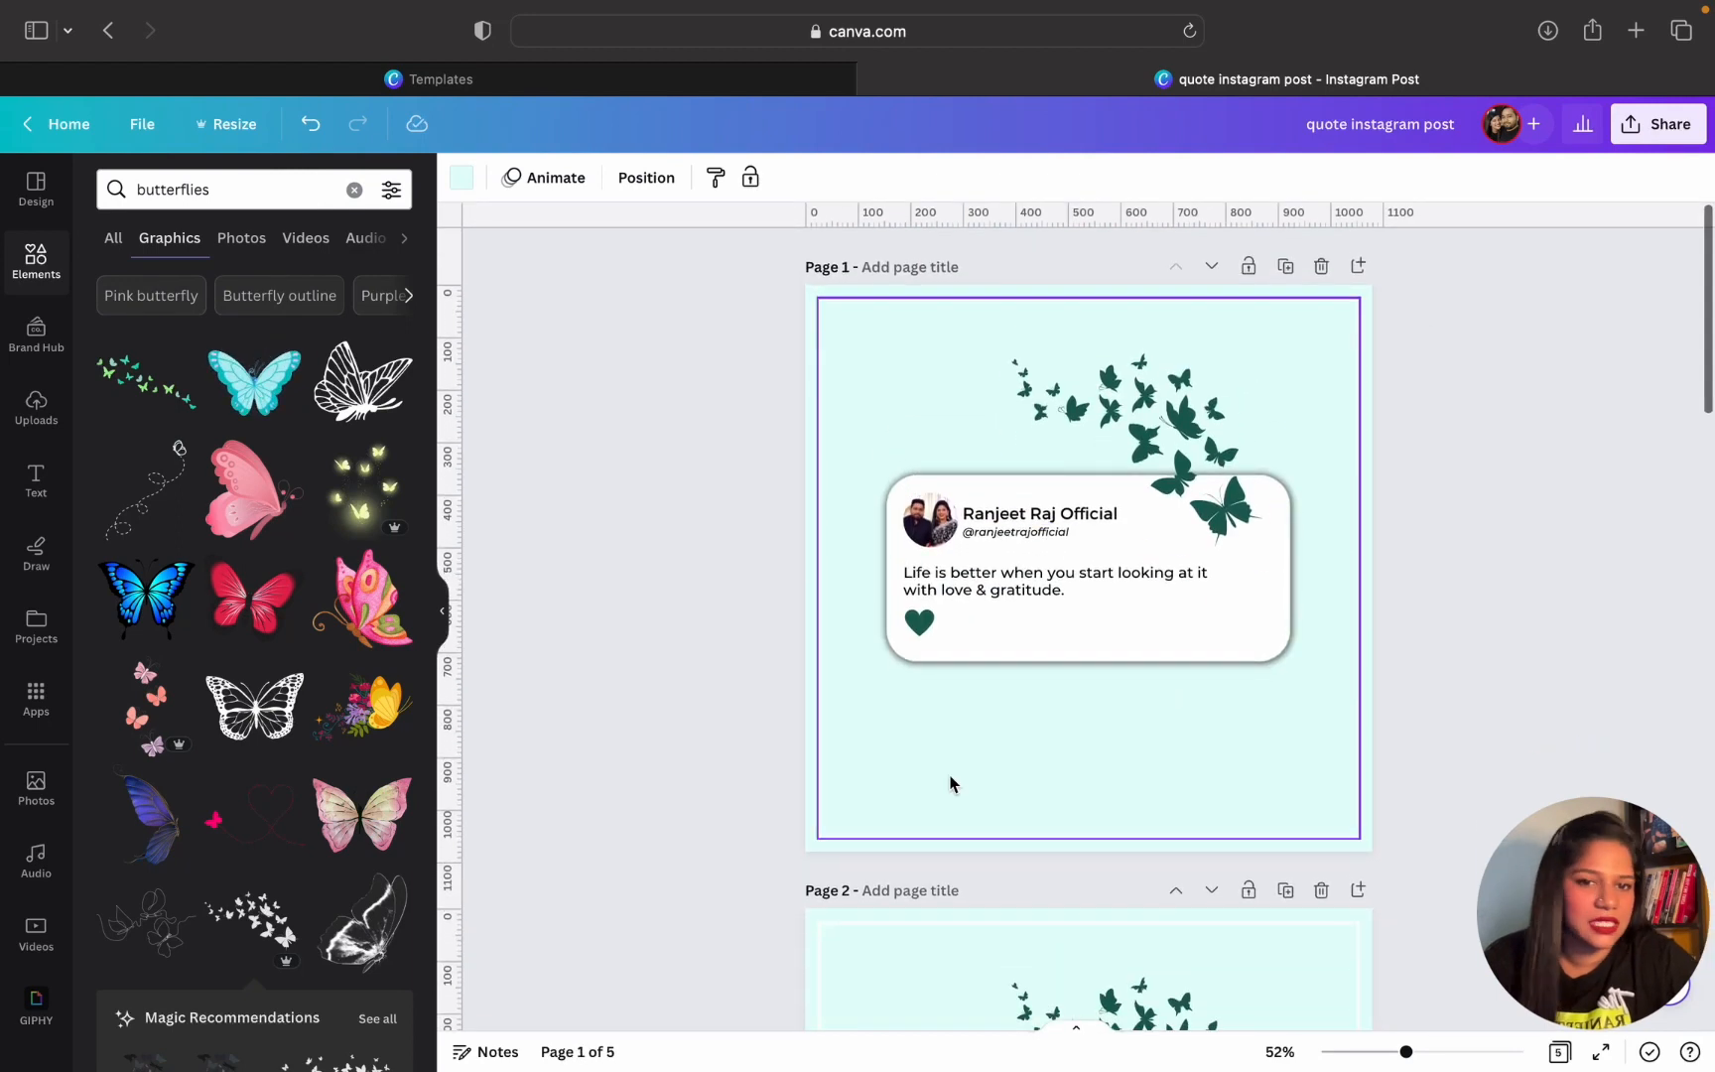
pyautogui.scroll(-5, 1321, 647)
pyautogui.scroll(3, 1321, 643)
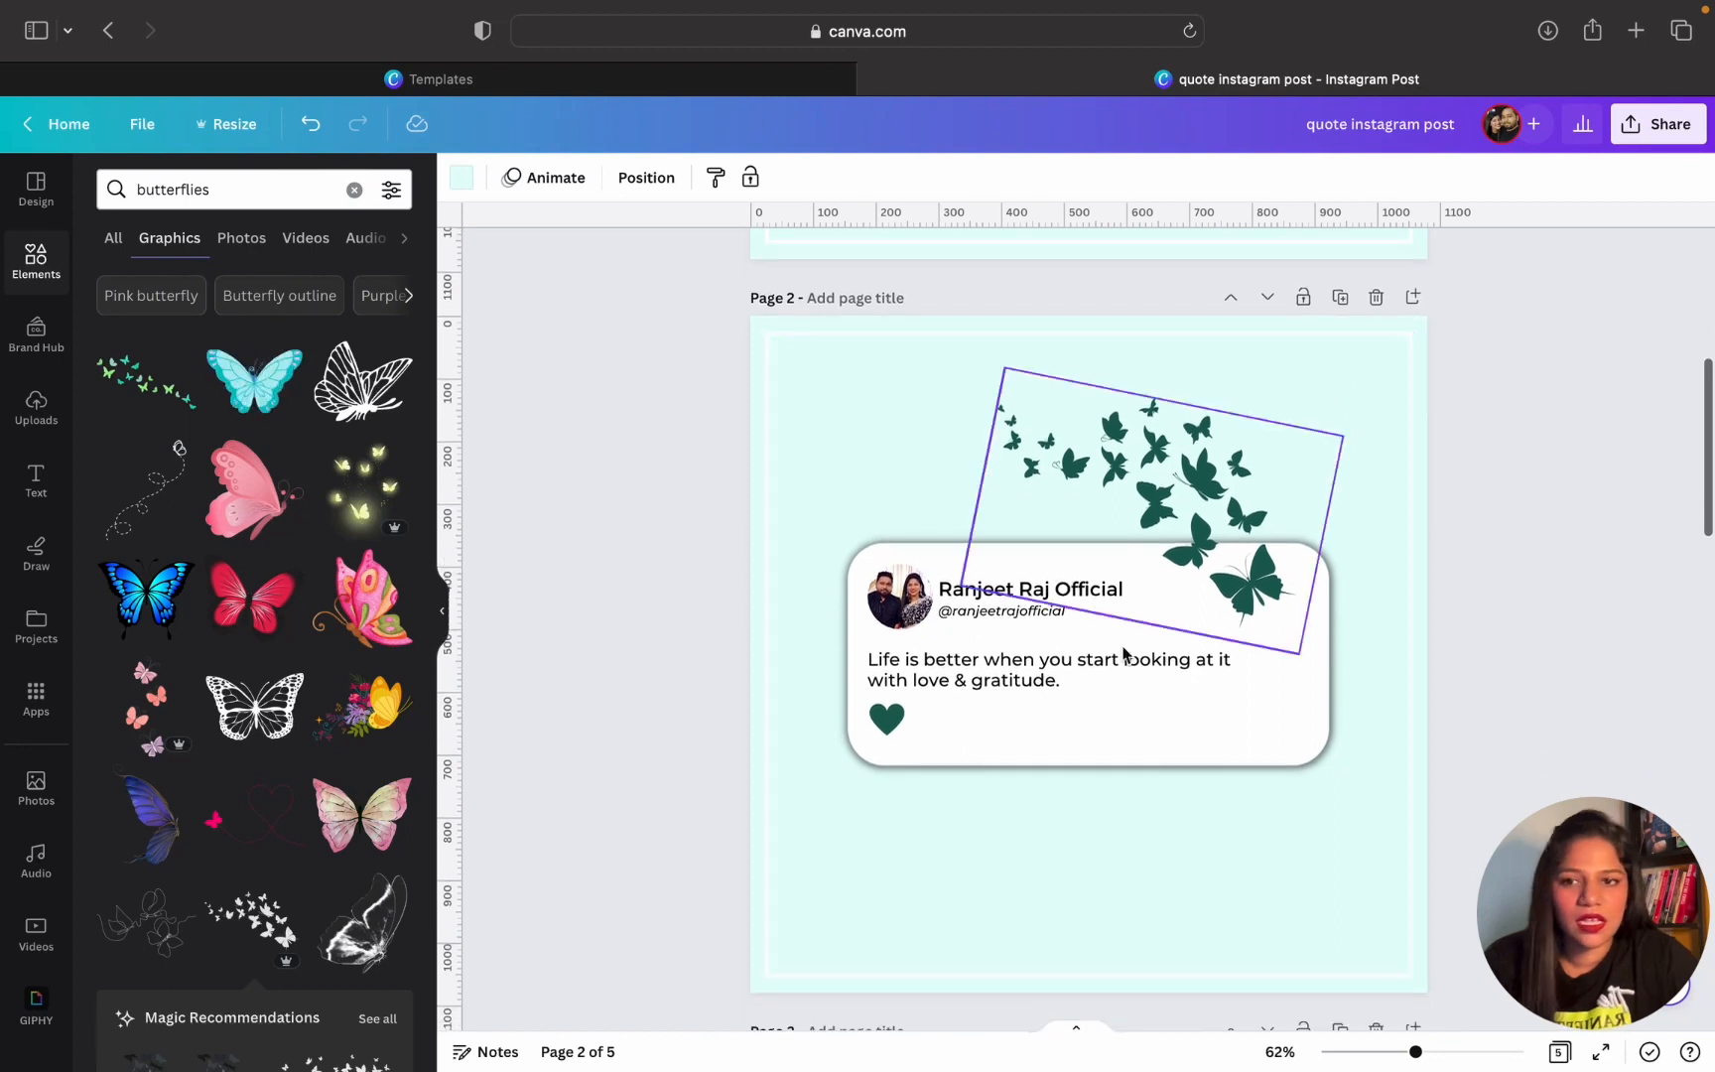
pyautogui.click(31, 212)
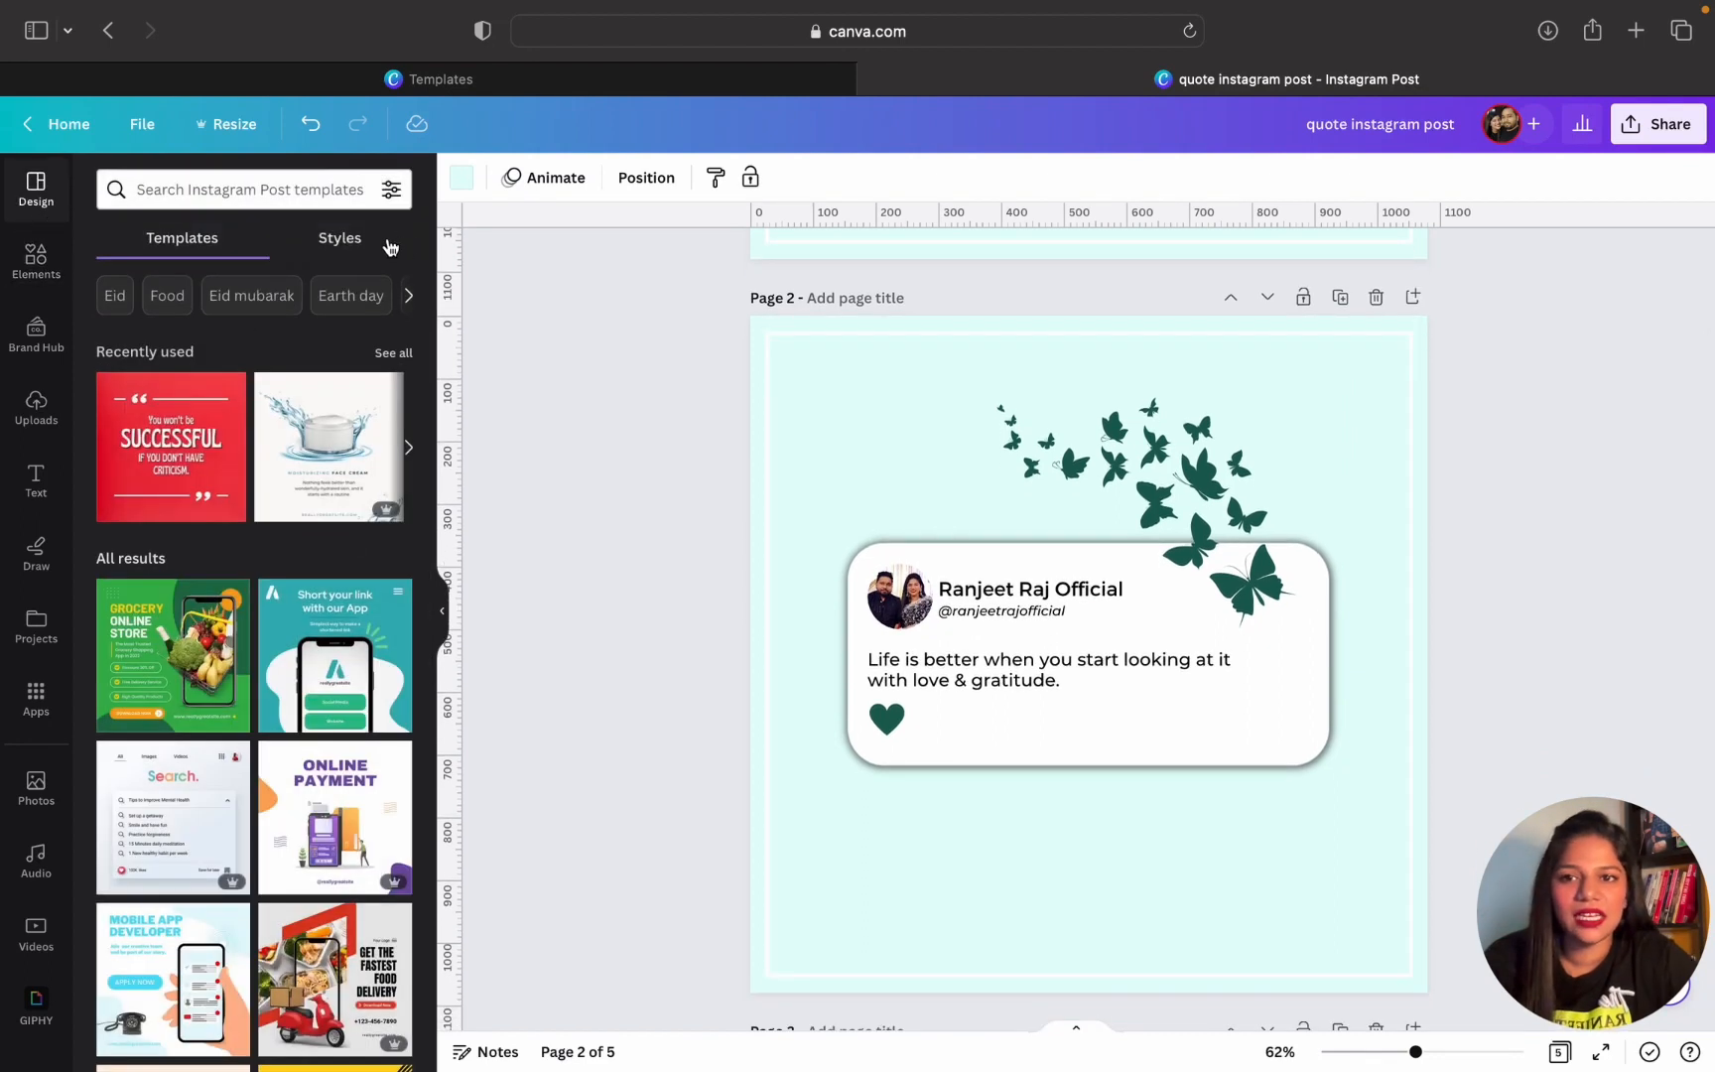
# Apply the Batch 23 style palette to Page 2 and shuffle it to an orange background
pyautogui.click(343, 242)
pyautogui.click(300, 446)
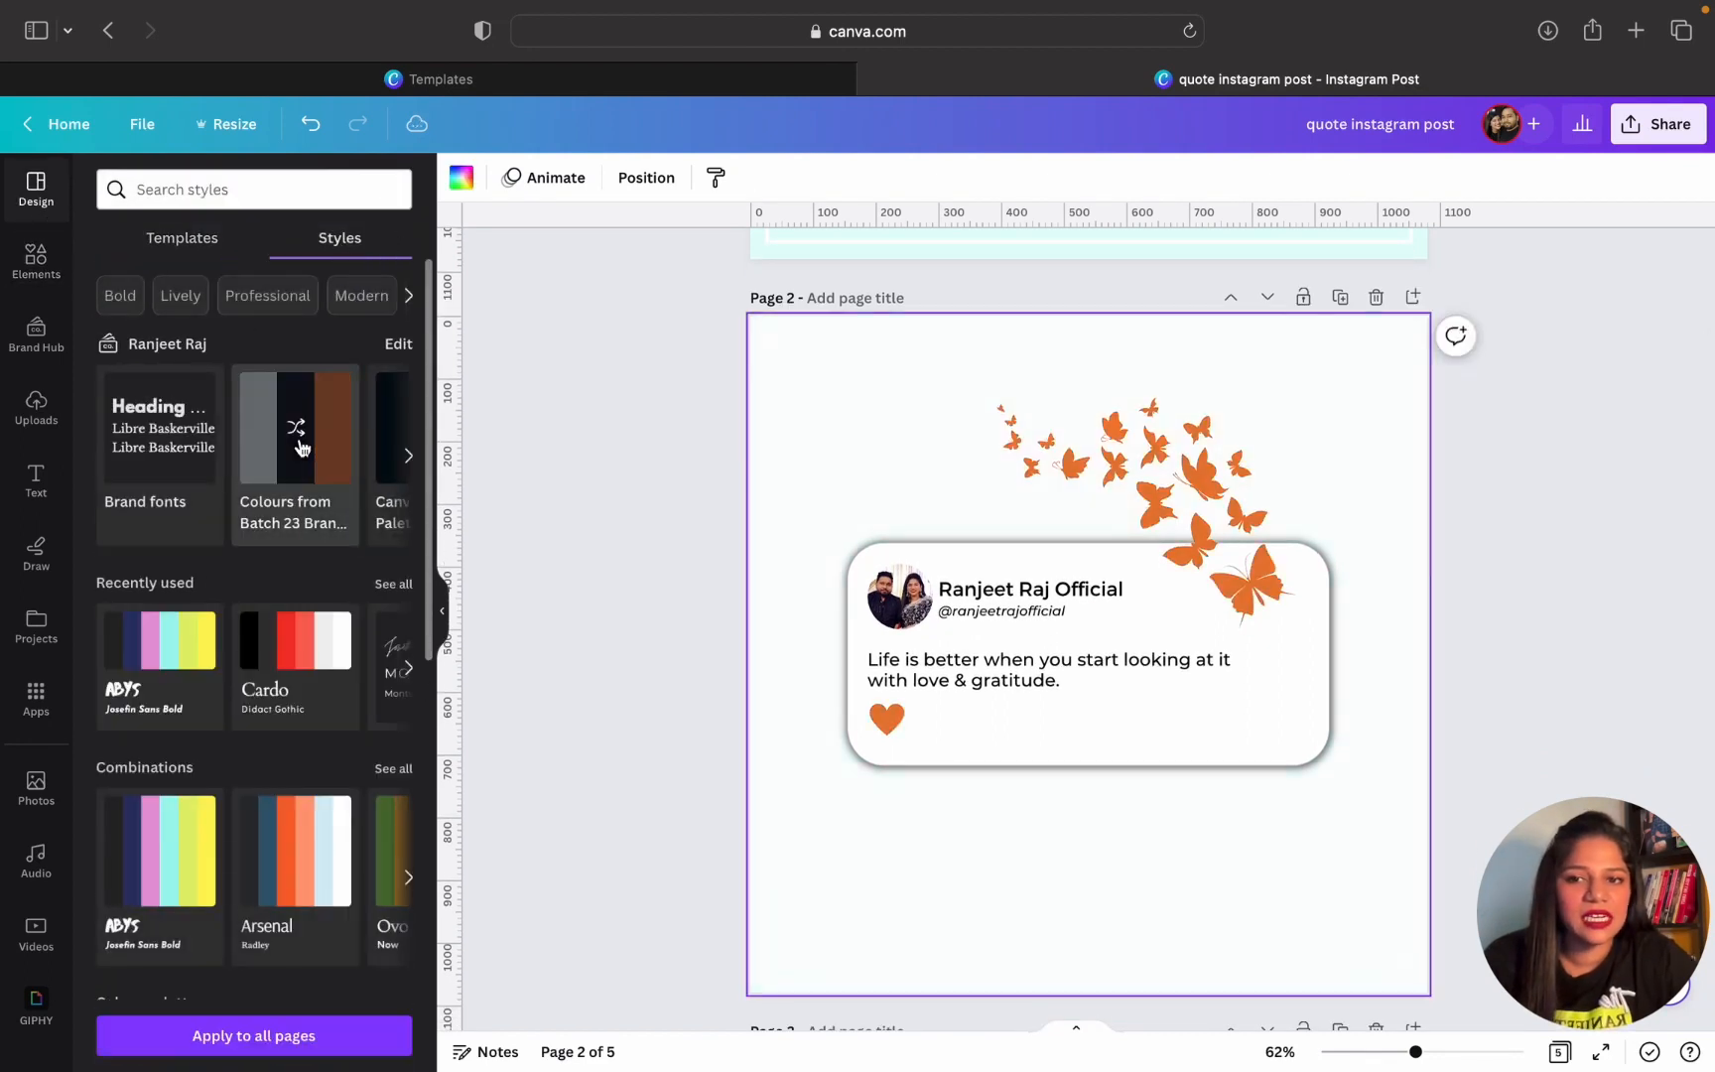
pyautogui.click(302, 448)
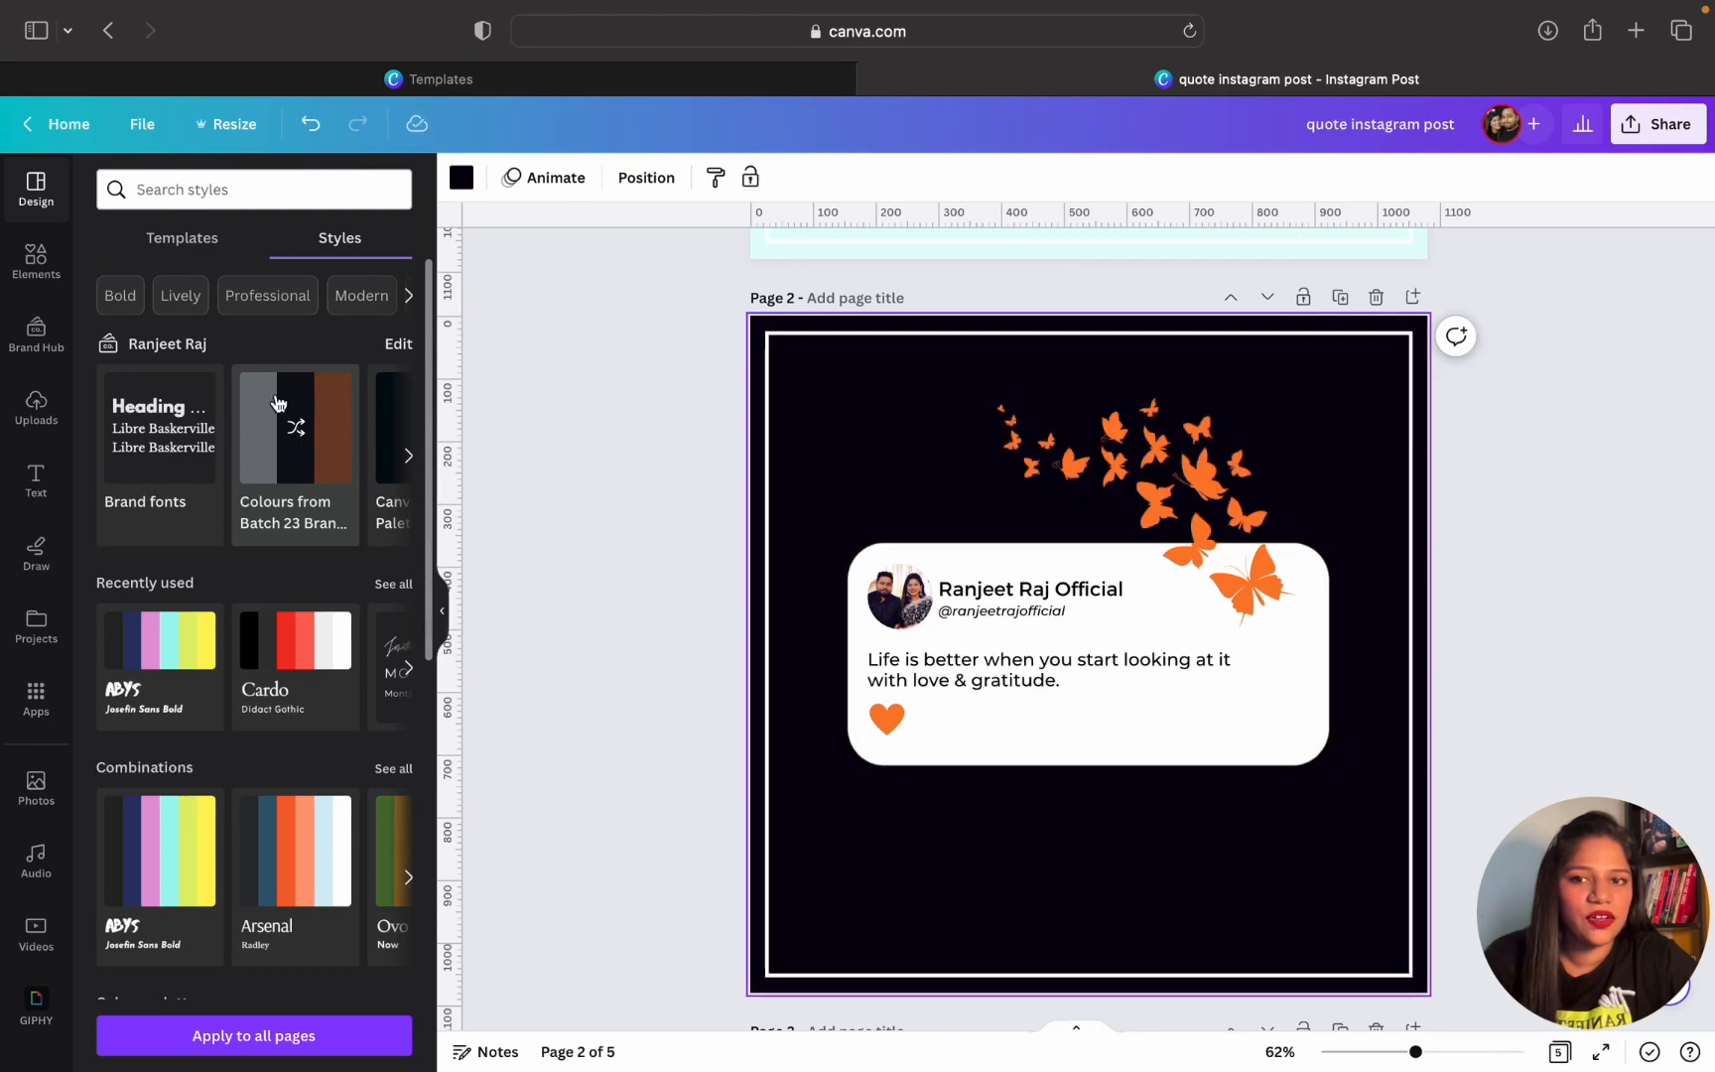
pyautogui.click(314, 439)
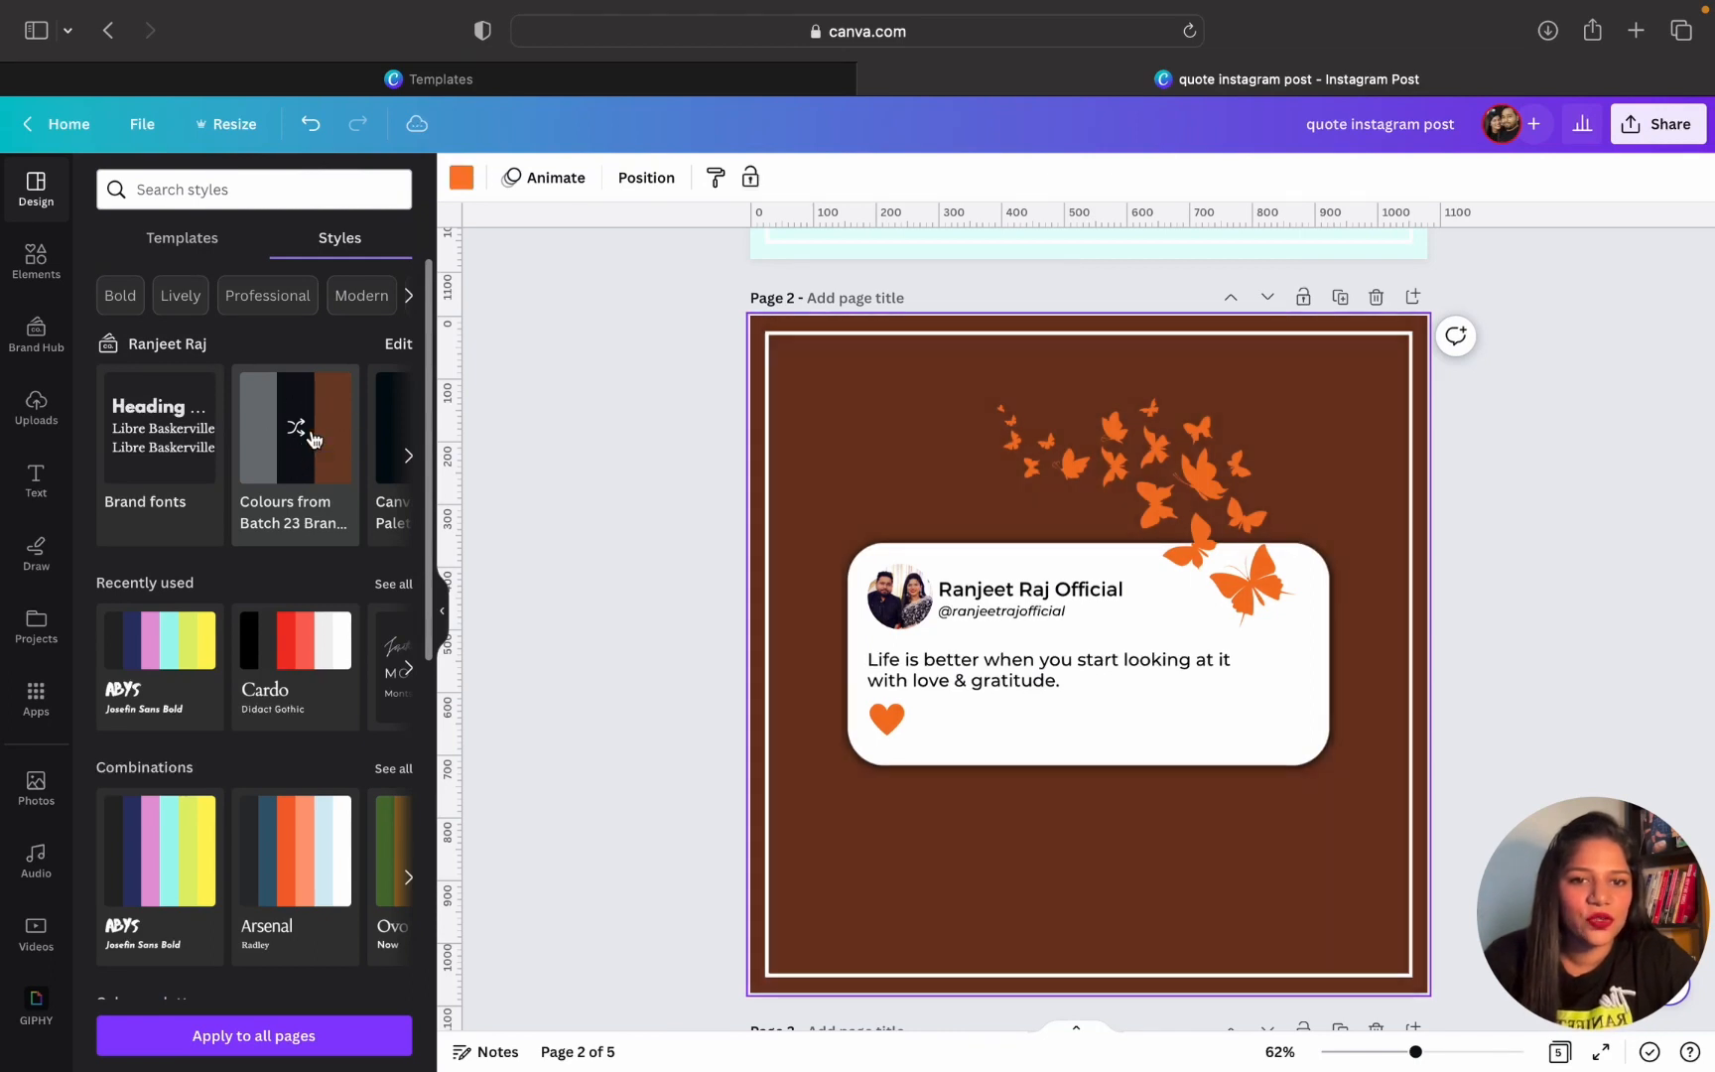
# Recolour the butterflies on Page 2 black
pyautogui.click(1209, 458)
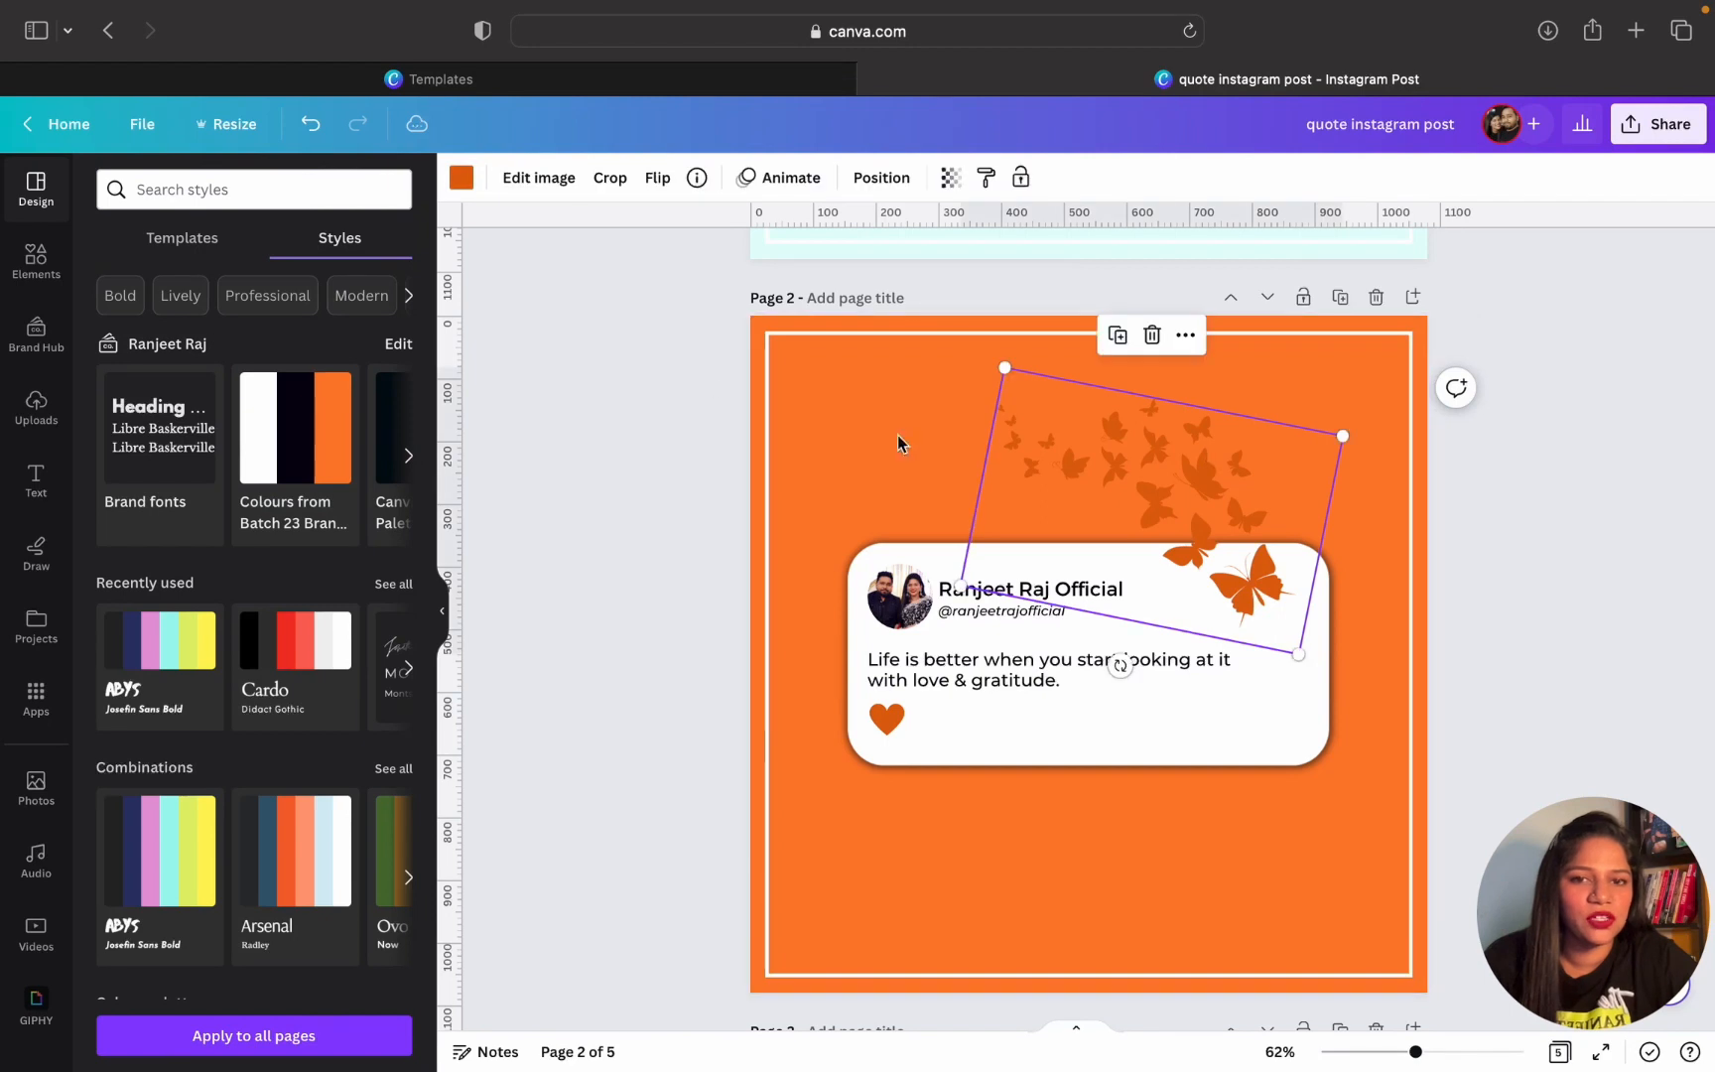
pyautogui.click(460, 179)
pyautogui.click(172, 299)
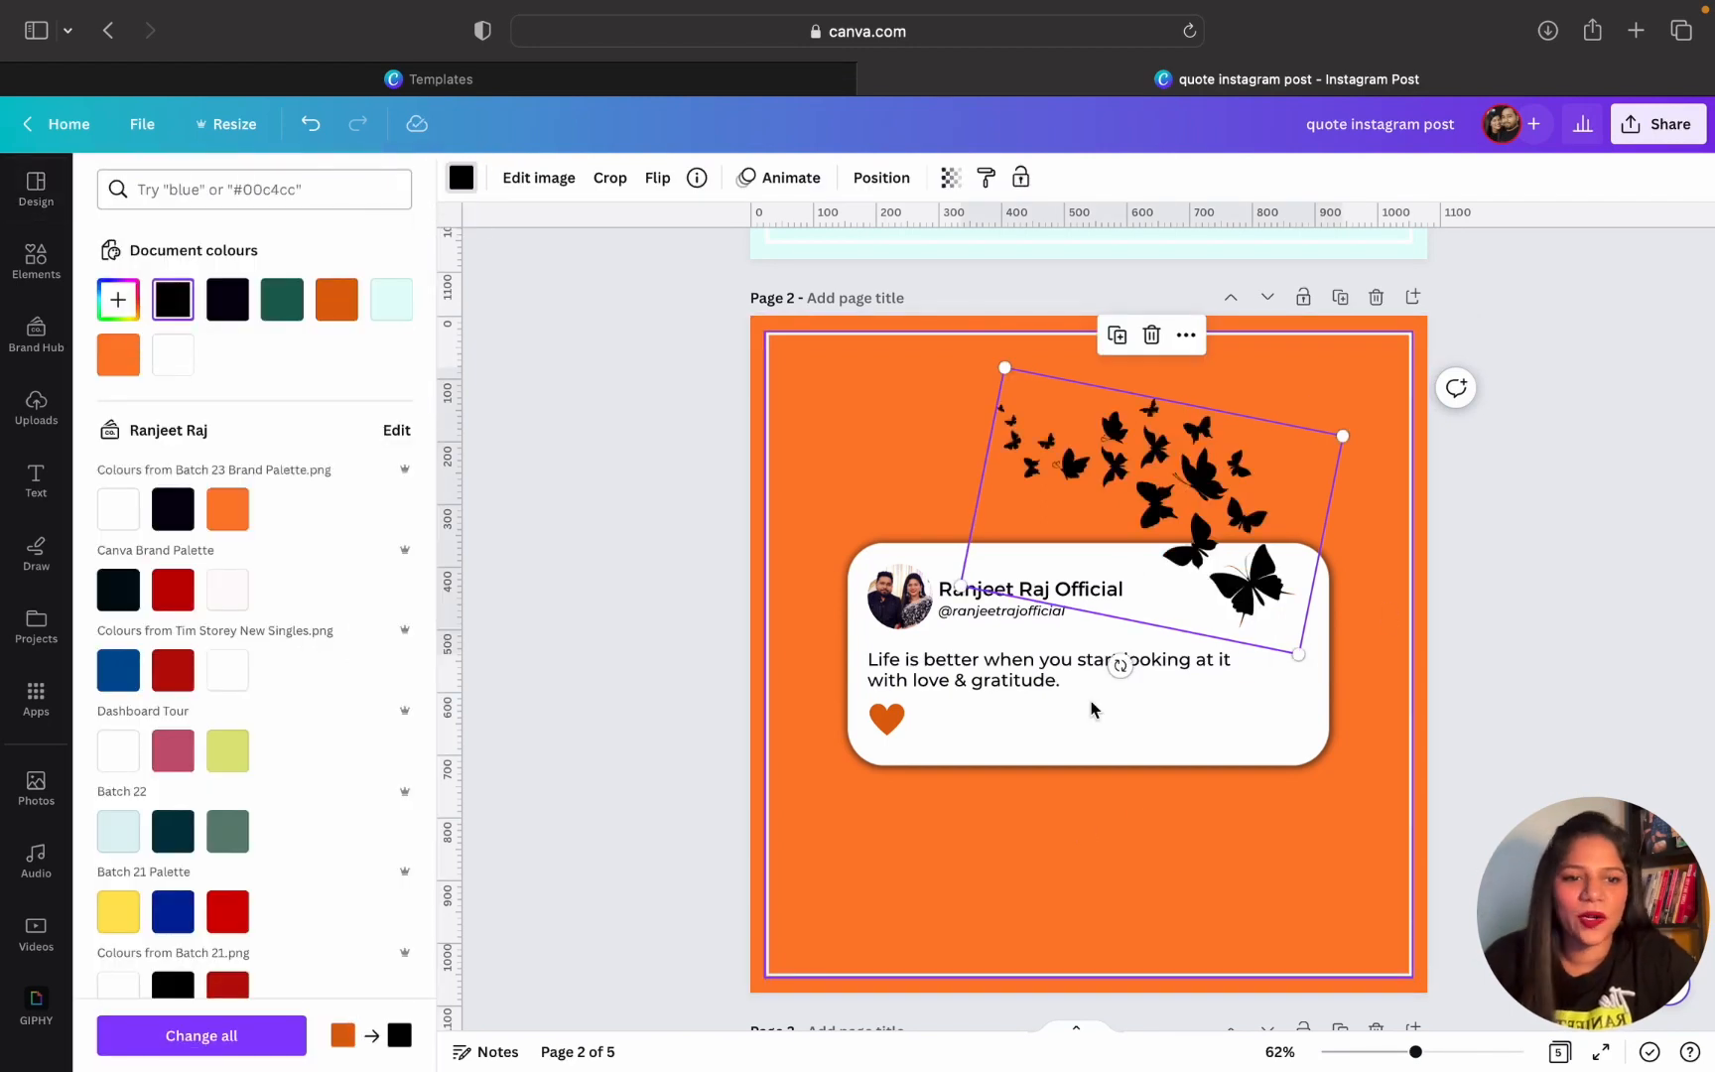
pyautogui.scroll(-5, 1368, 615)
# Apply the Canva Brand Palette to Page 3, shuffling until it's black with red butterflies
pyautogui.scroll(-2, 1368, 622)
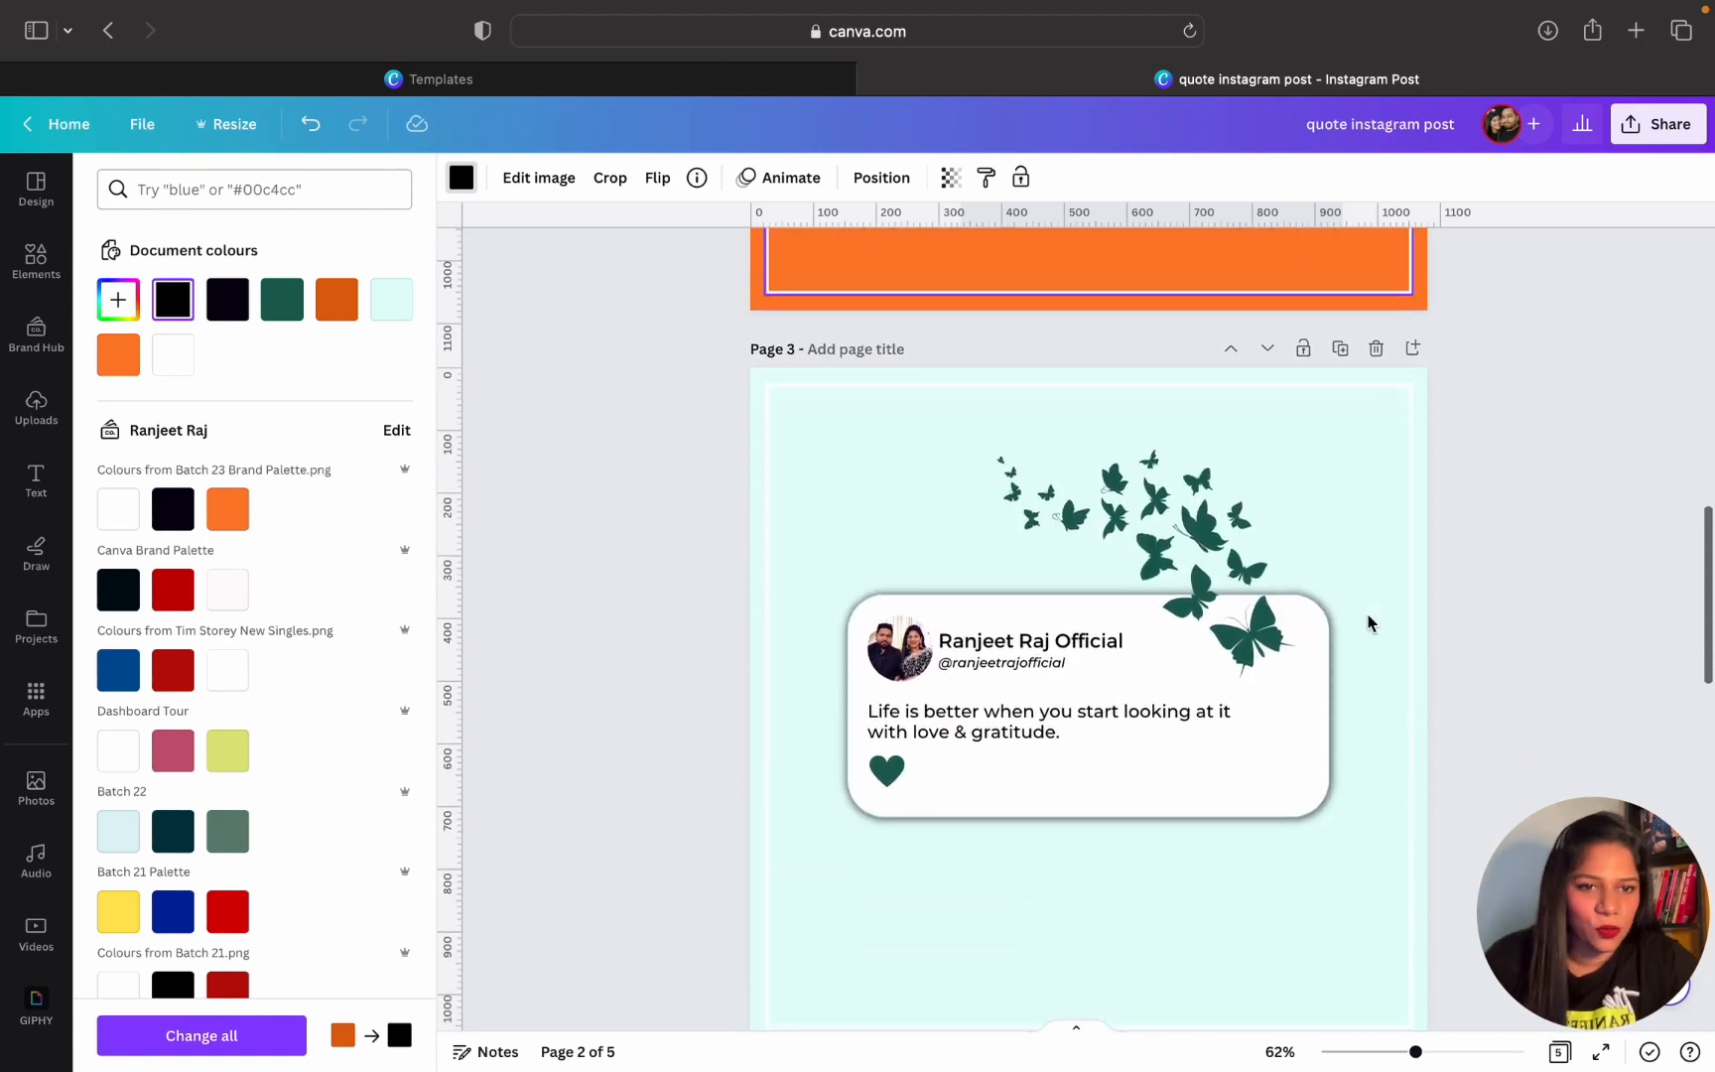
pyautogui.click(40, 221)
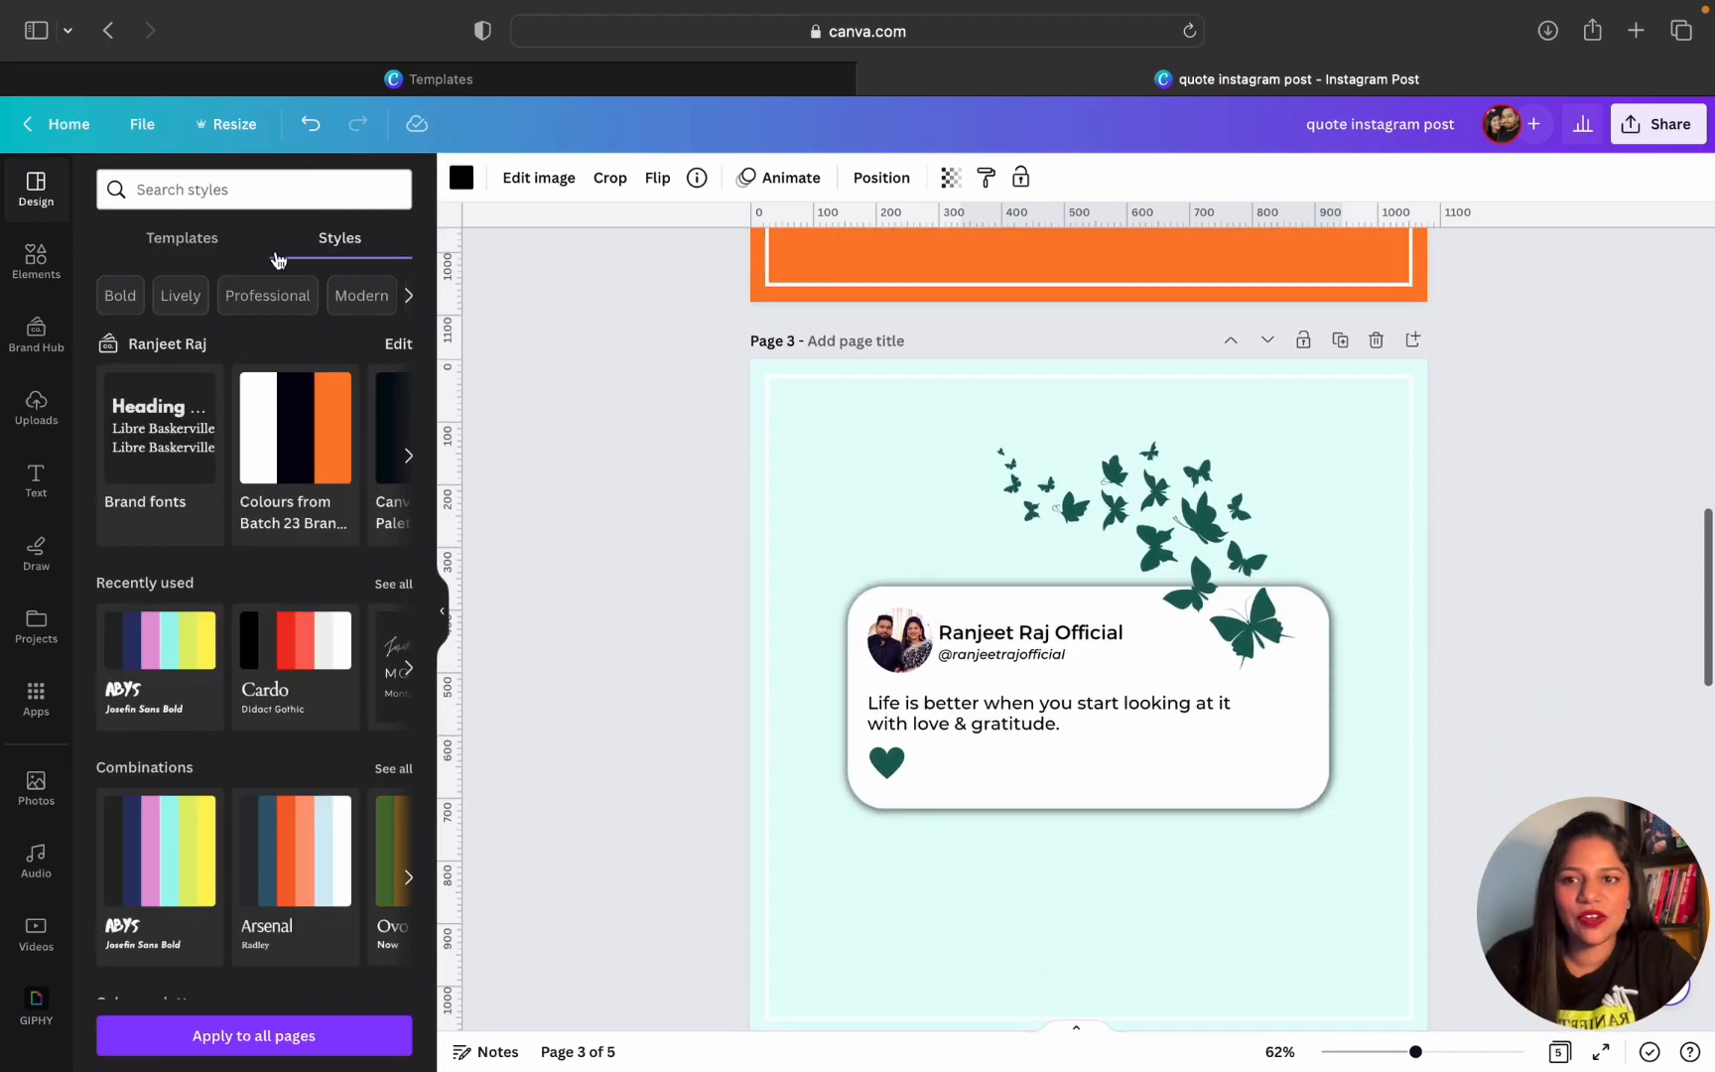
pyautogui.click(408, 454)
pyautogui.click(220, 440)
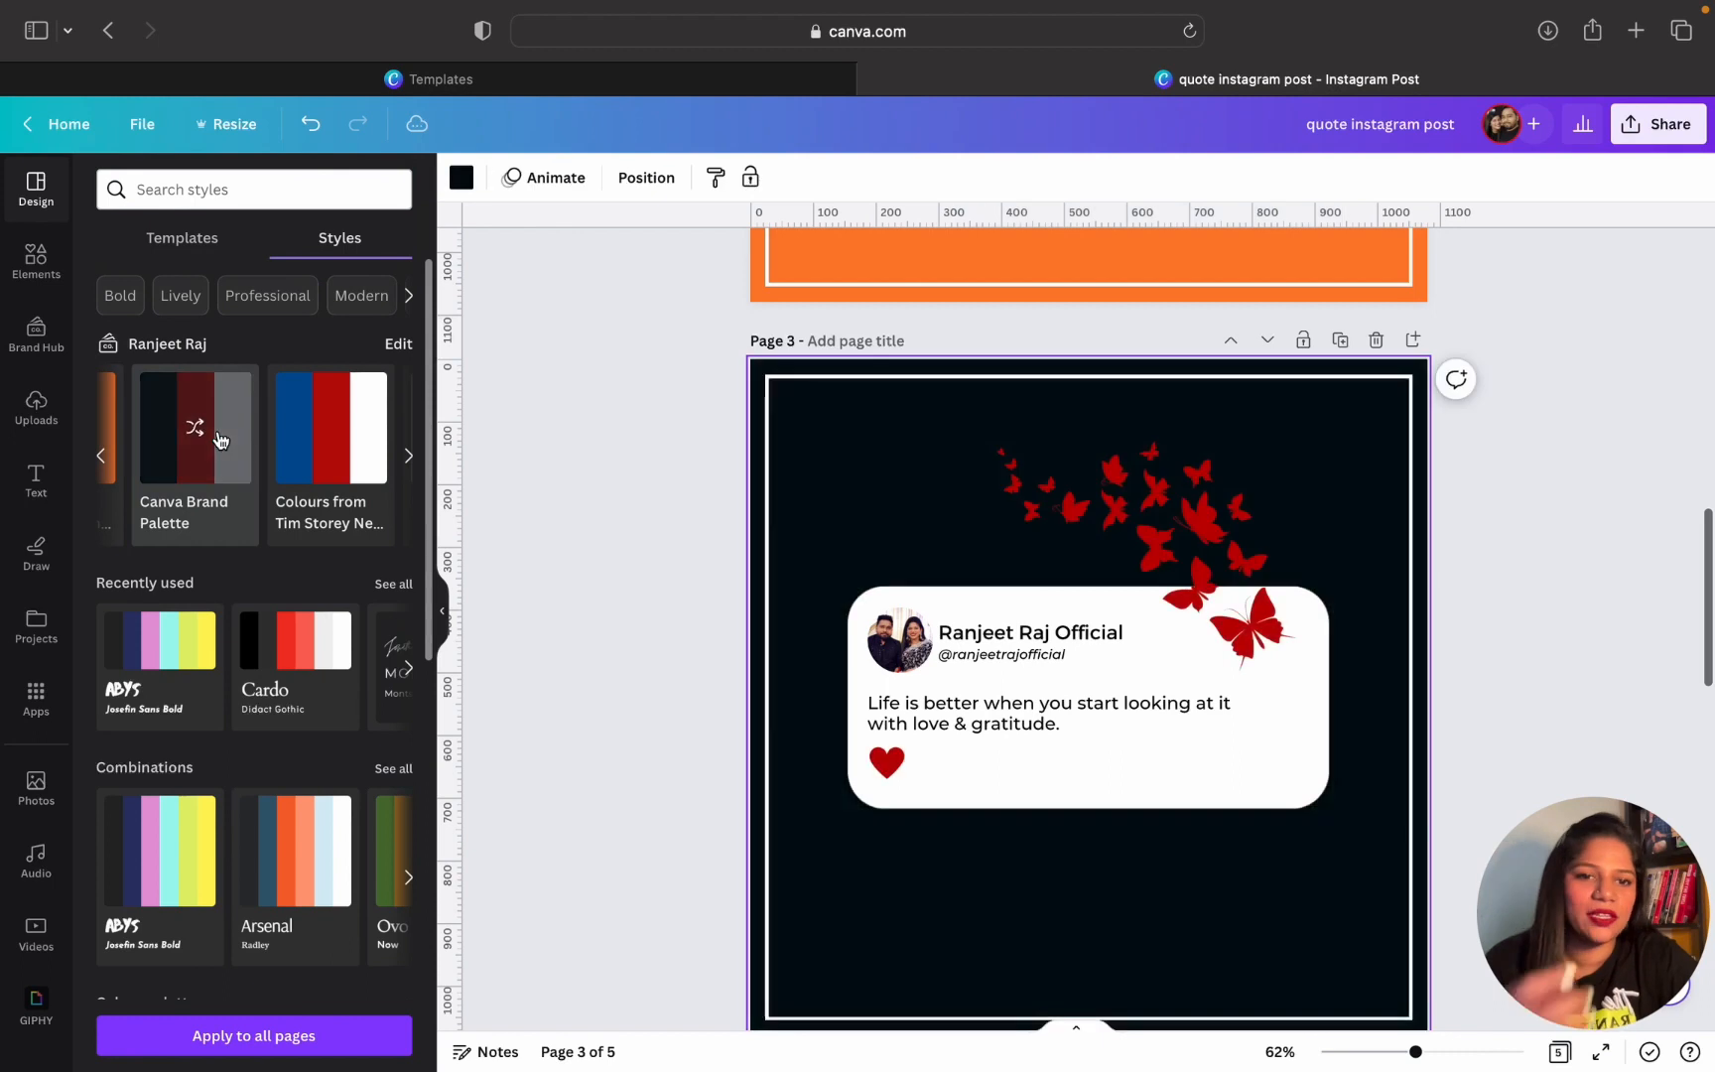
pyautogui.rightClick(221, 439)
pyautogui.click(220, 440)
pyautogui.click(220, 440)
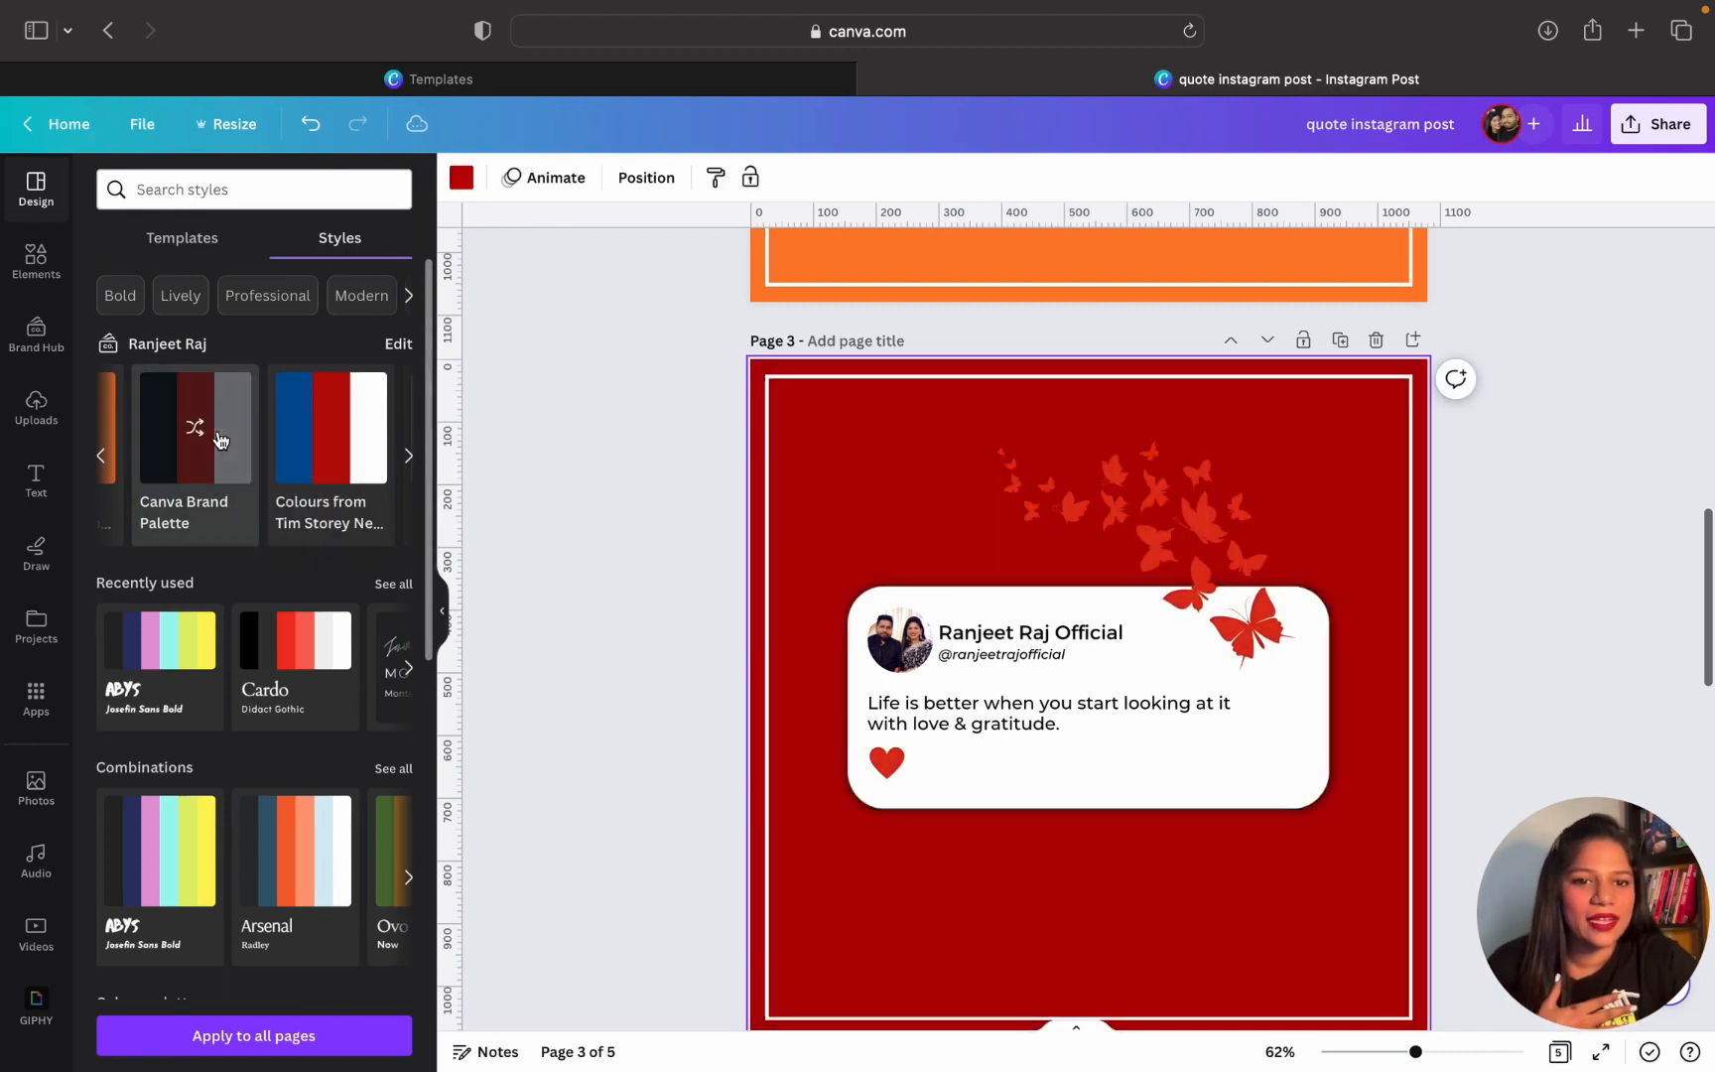
pyautogui.click(221, 440)
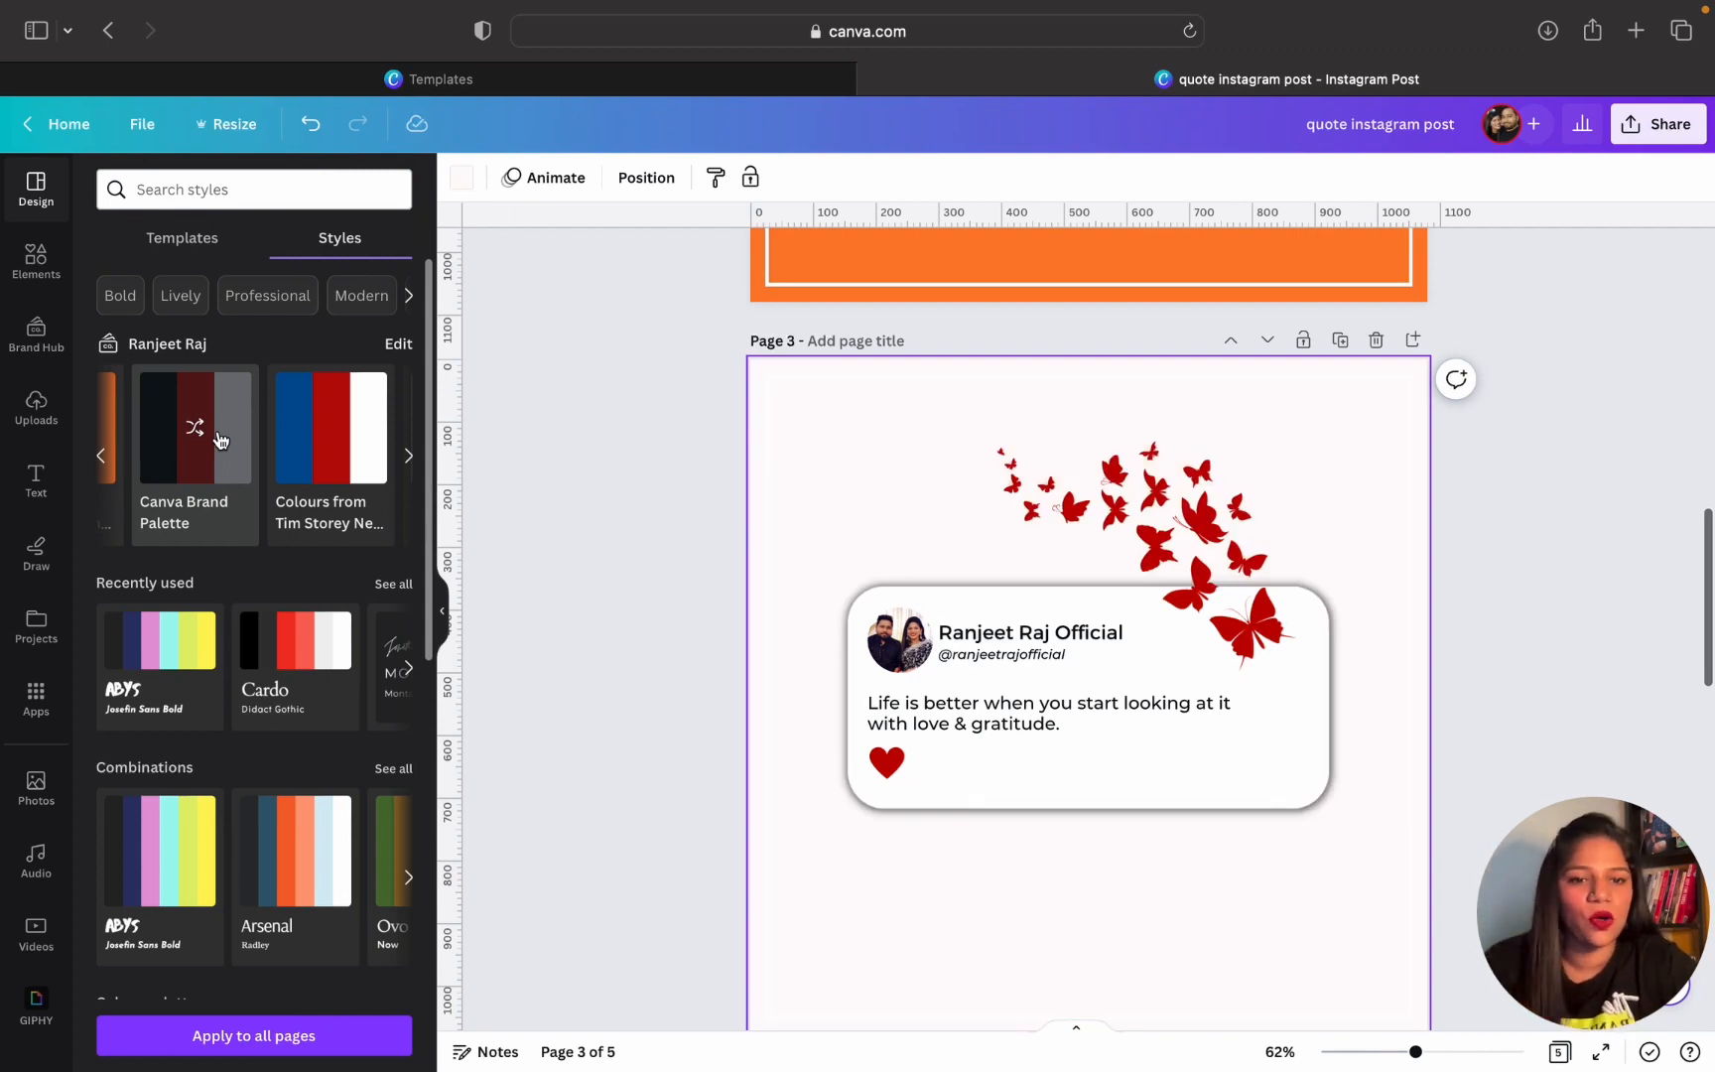
pyautogui.click(220, 440)
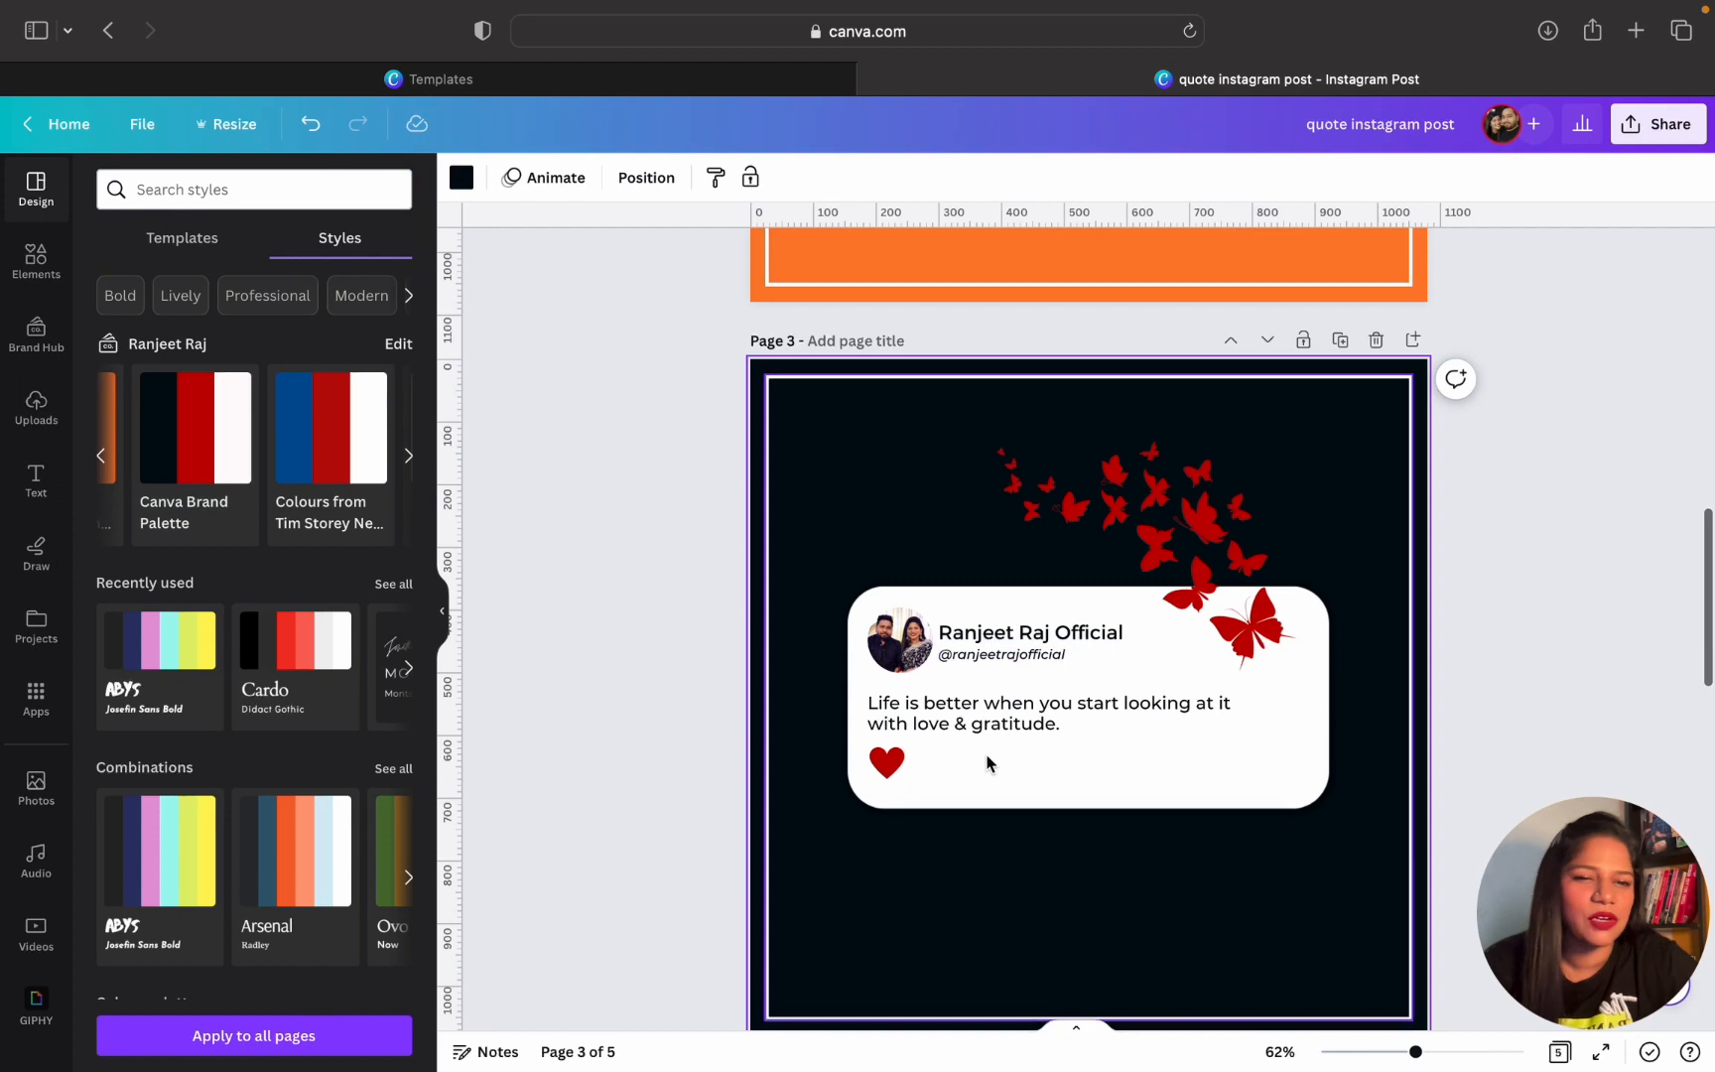
pyautogui.scroll(-5, 1058, 878)
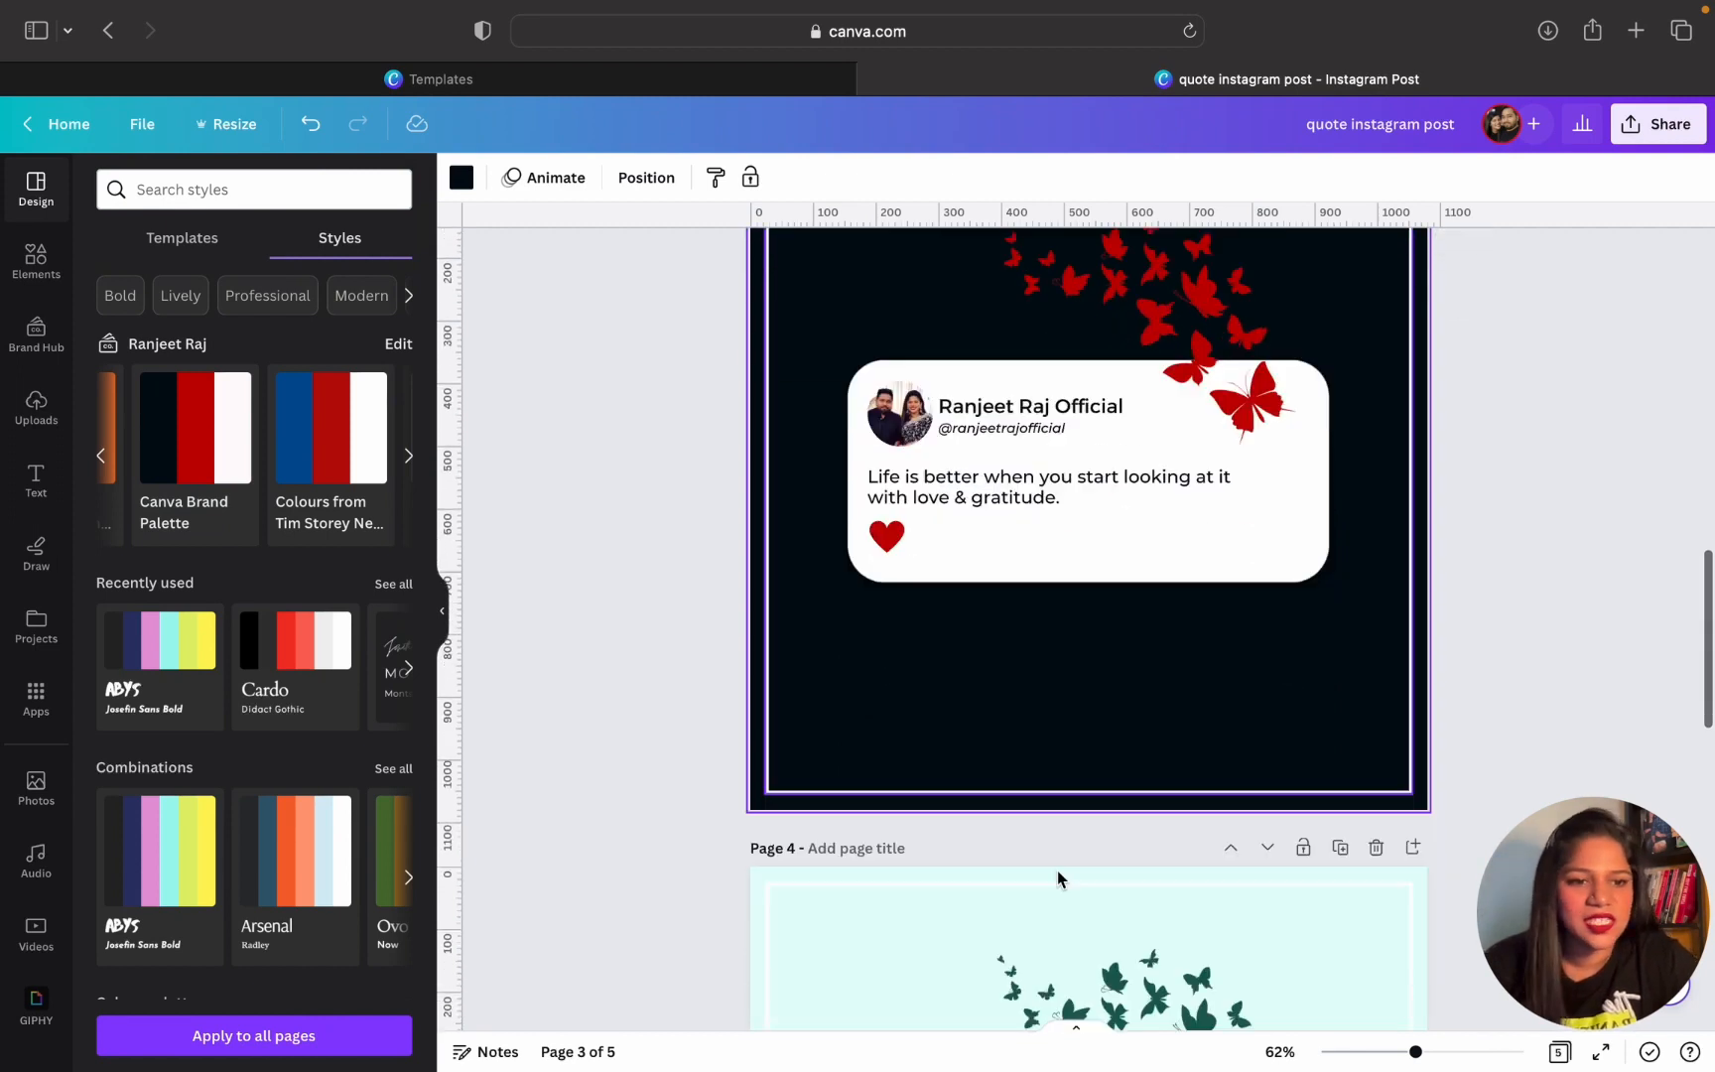
# Apply the DS Batch 20 palette to page 4, shuffling to a light lavender background
pyautogui.scroll(-4, 1058, 878)
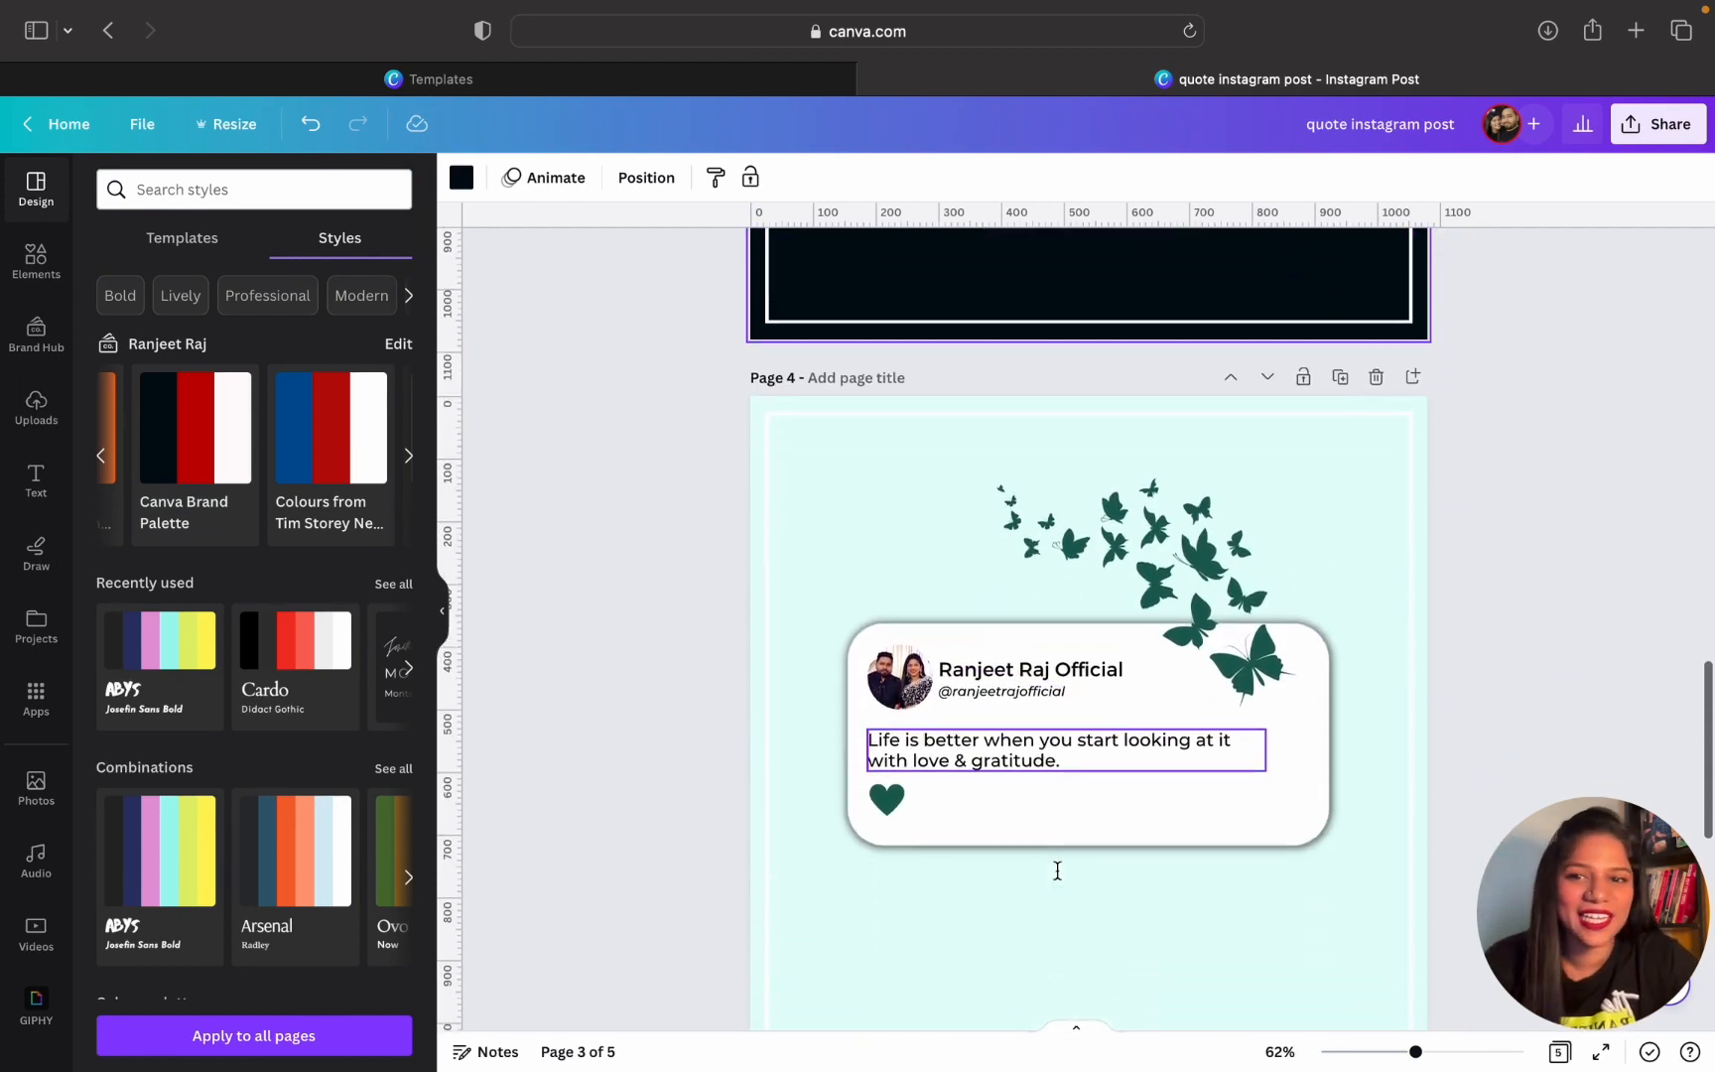
pyautogui.hscroll(8, 332, 462)
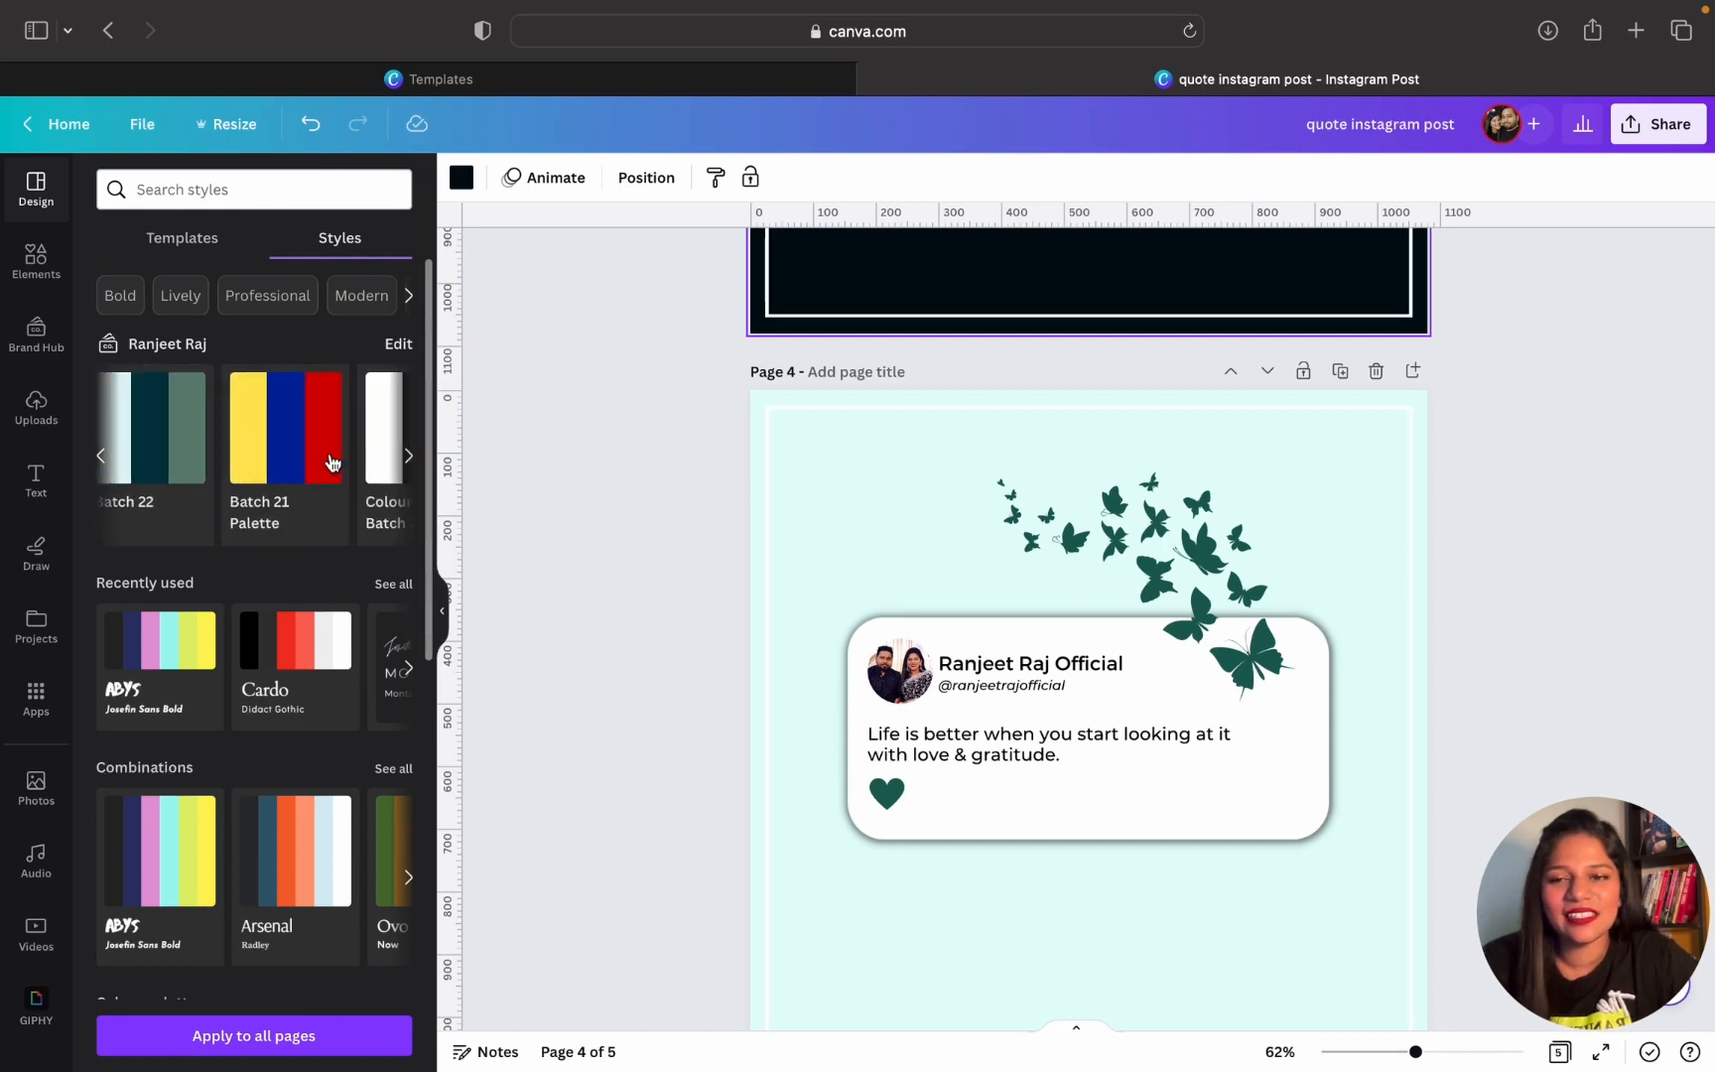
pyautogui.scroll(-5, 310, 833)
pyautogui.scroll(-3, 311, 834)
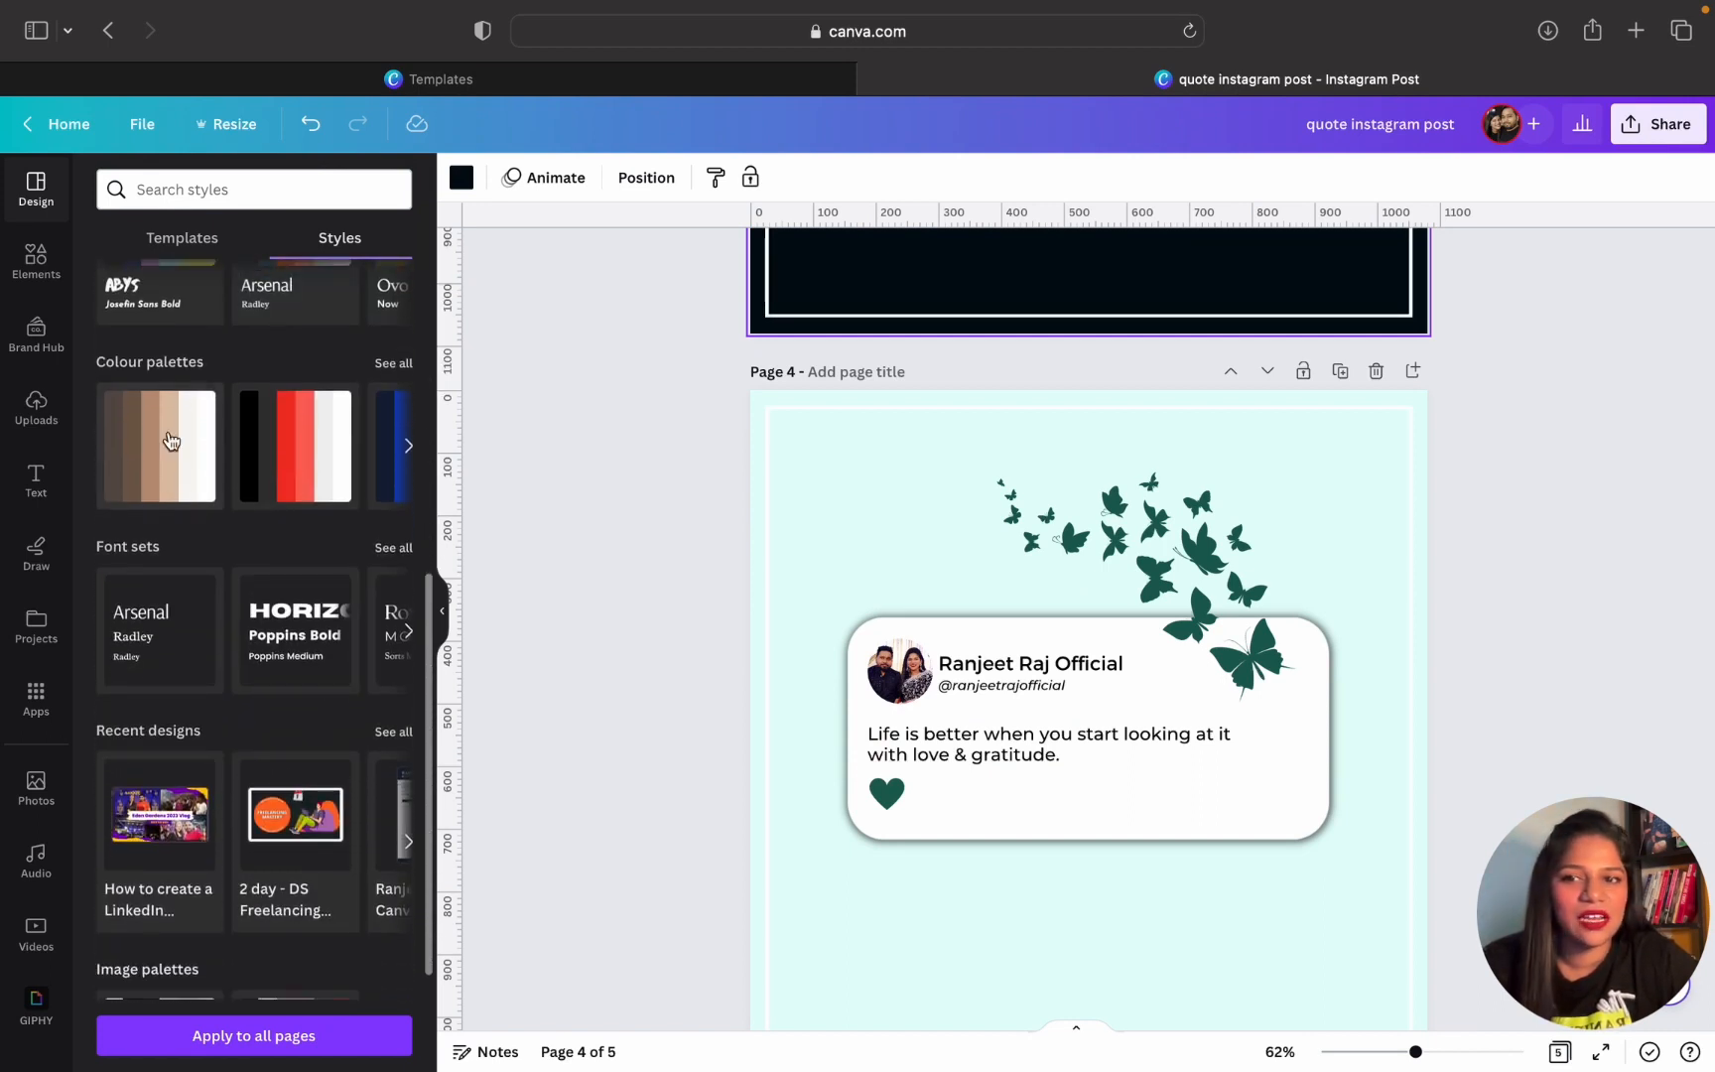
pyautogui.scroll(7, 253, 620)
pyautogui.scroll(2, 253, 620)
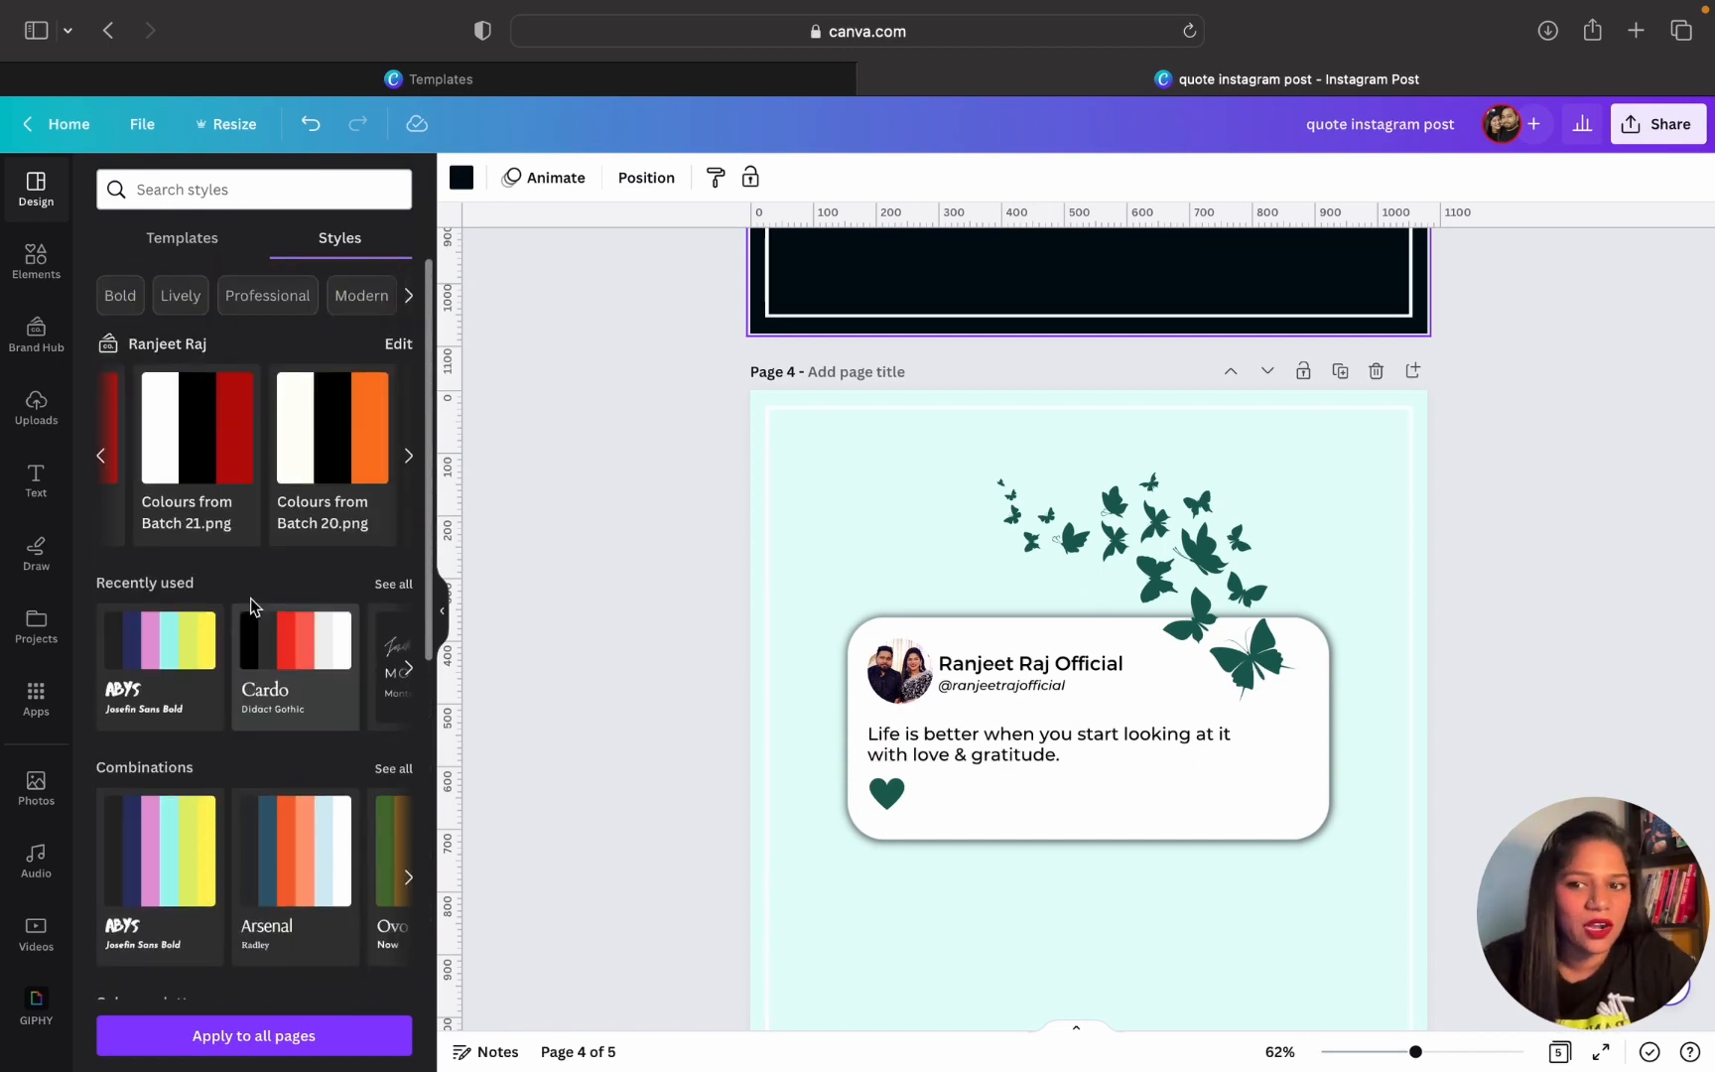
pyautogui.hscroll(3, 320, 456)
pyautogui.hscroll(-2, 319, 457)
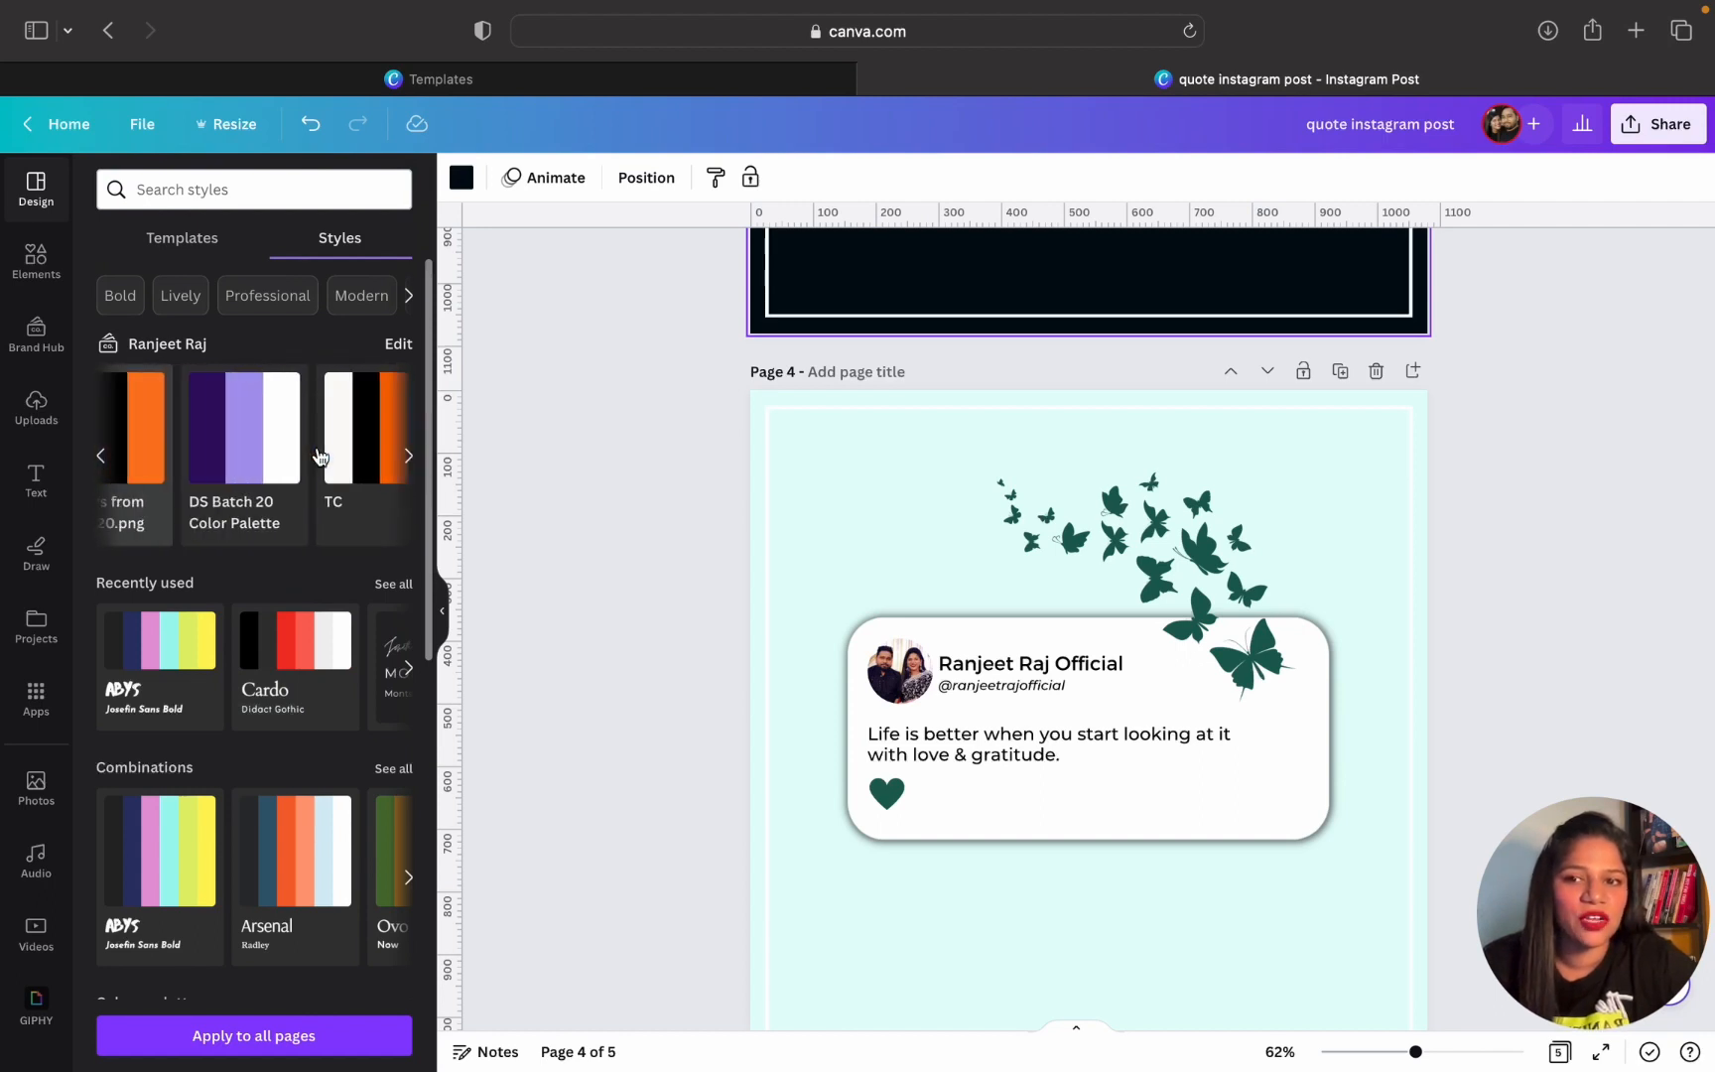
pyautogui.click(320, 457)
pyautogui.click(320, 456)
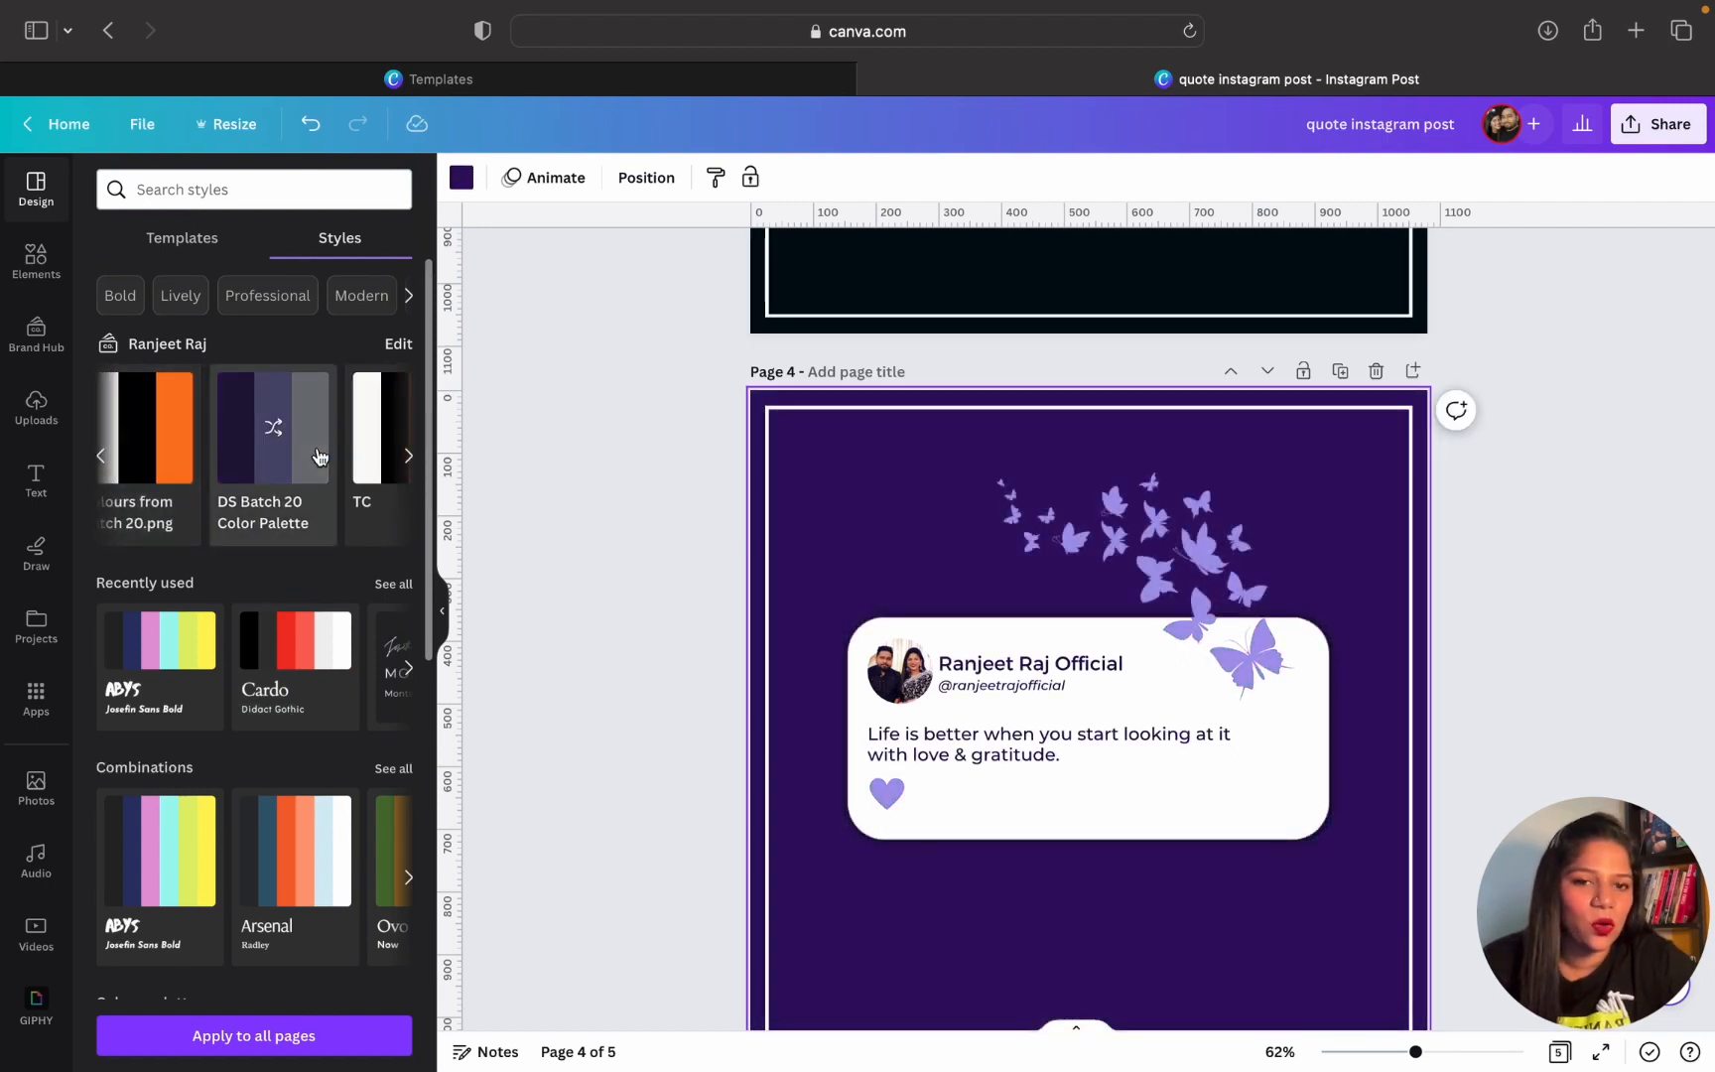
pyautogui.click(268, 437)
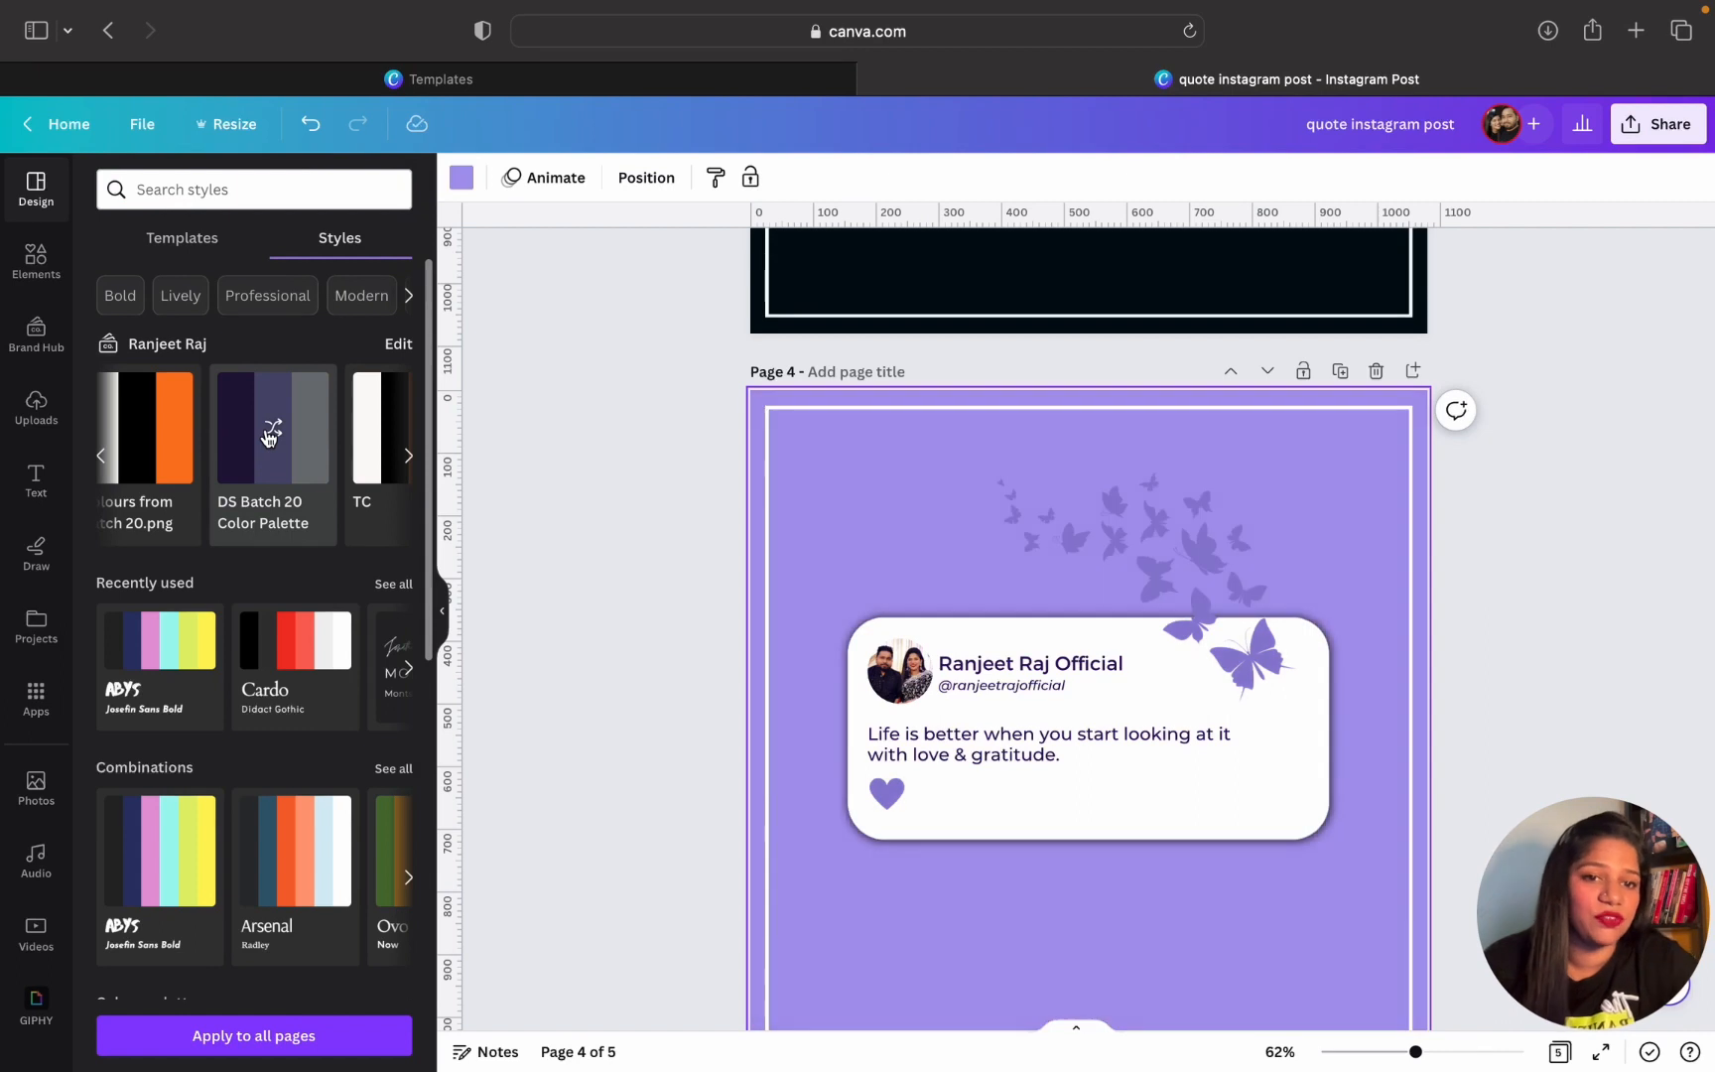
# Recolour the butterflies on page 4 dark purple
pyautogui.click(1171, 509)
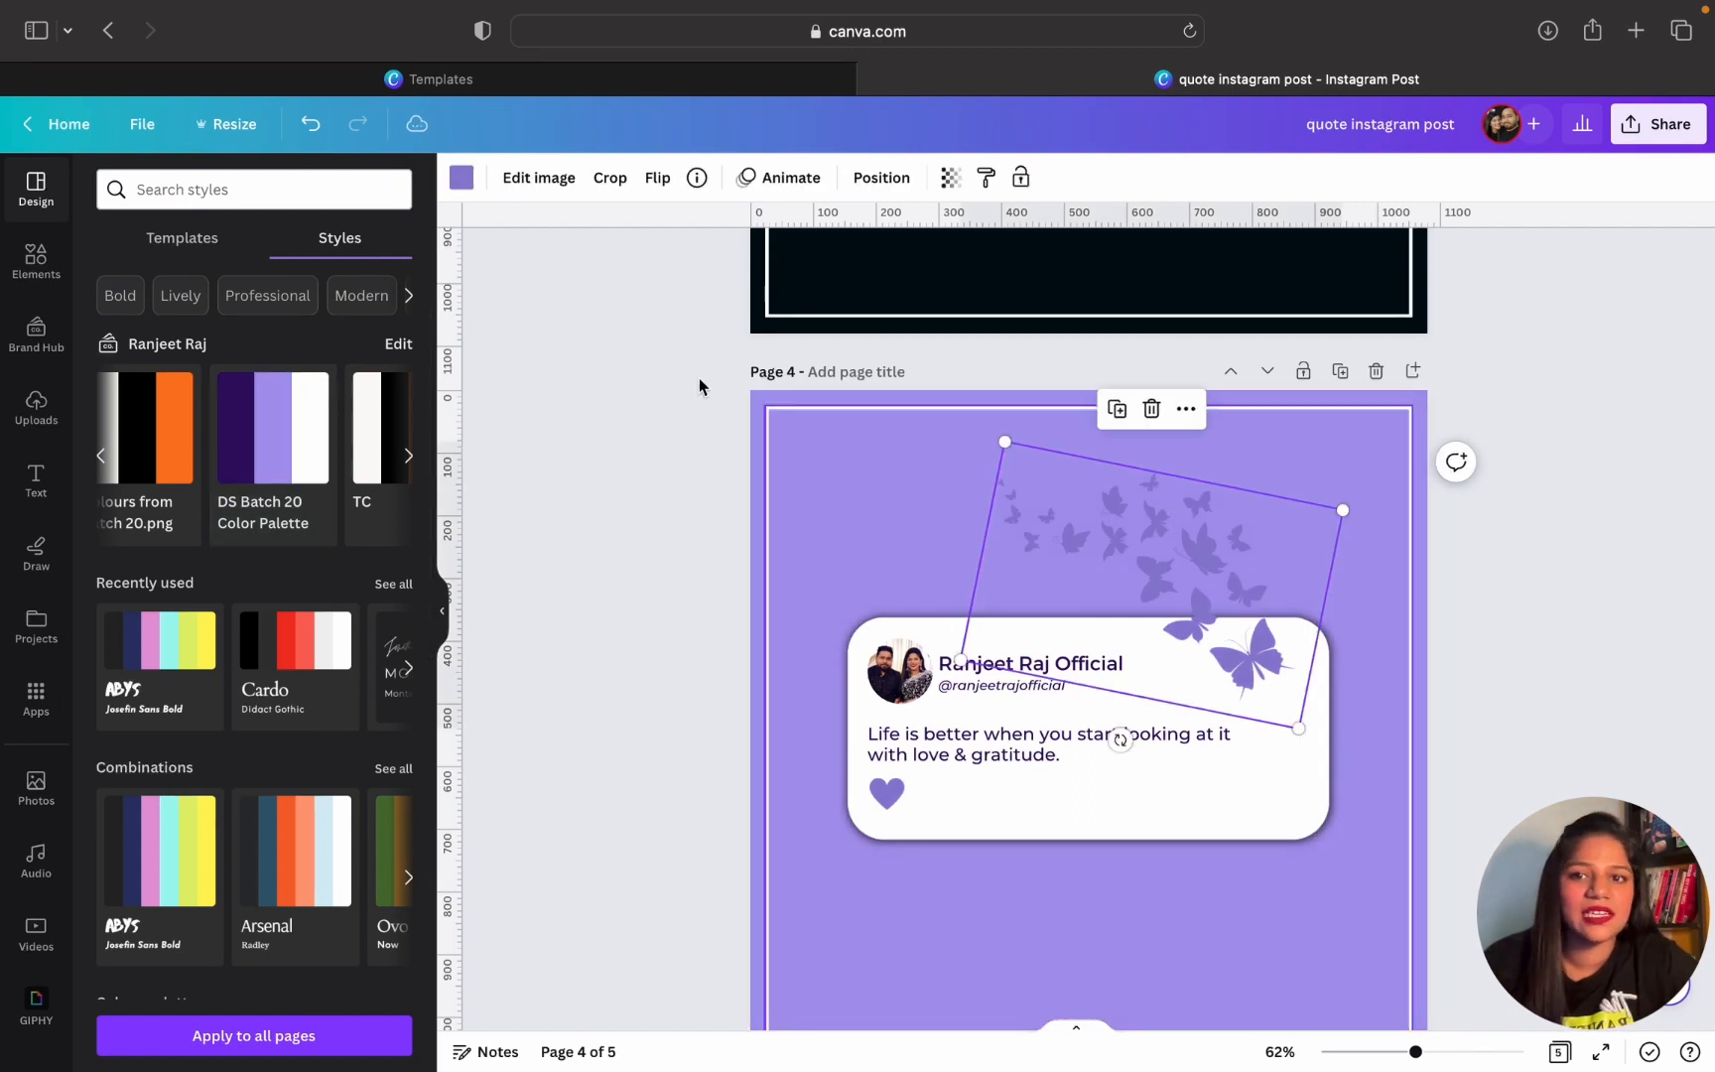
pyautogui.click(462, 178)
pyautogui.click(391, 298)
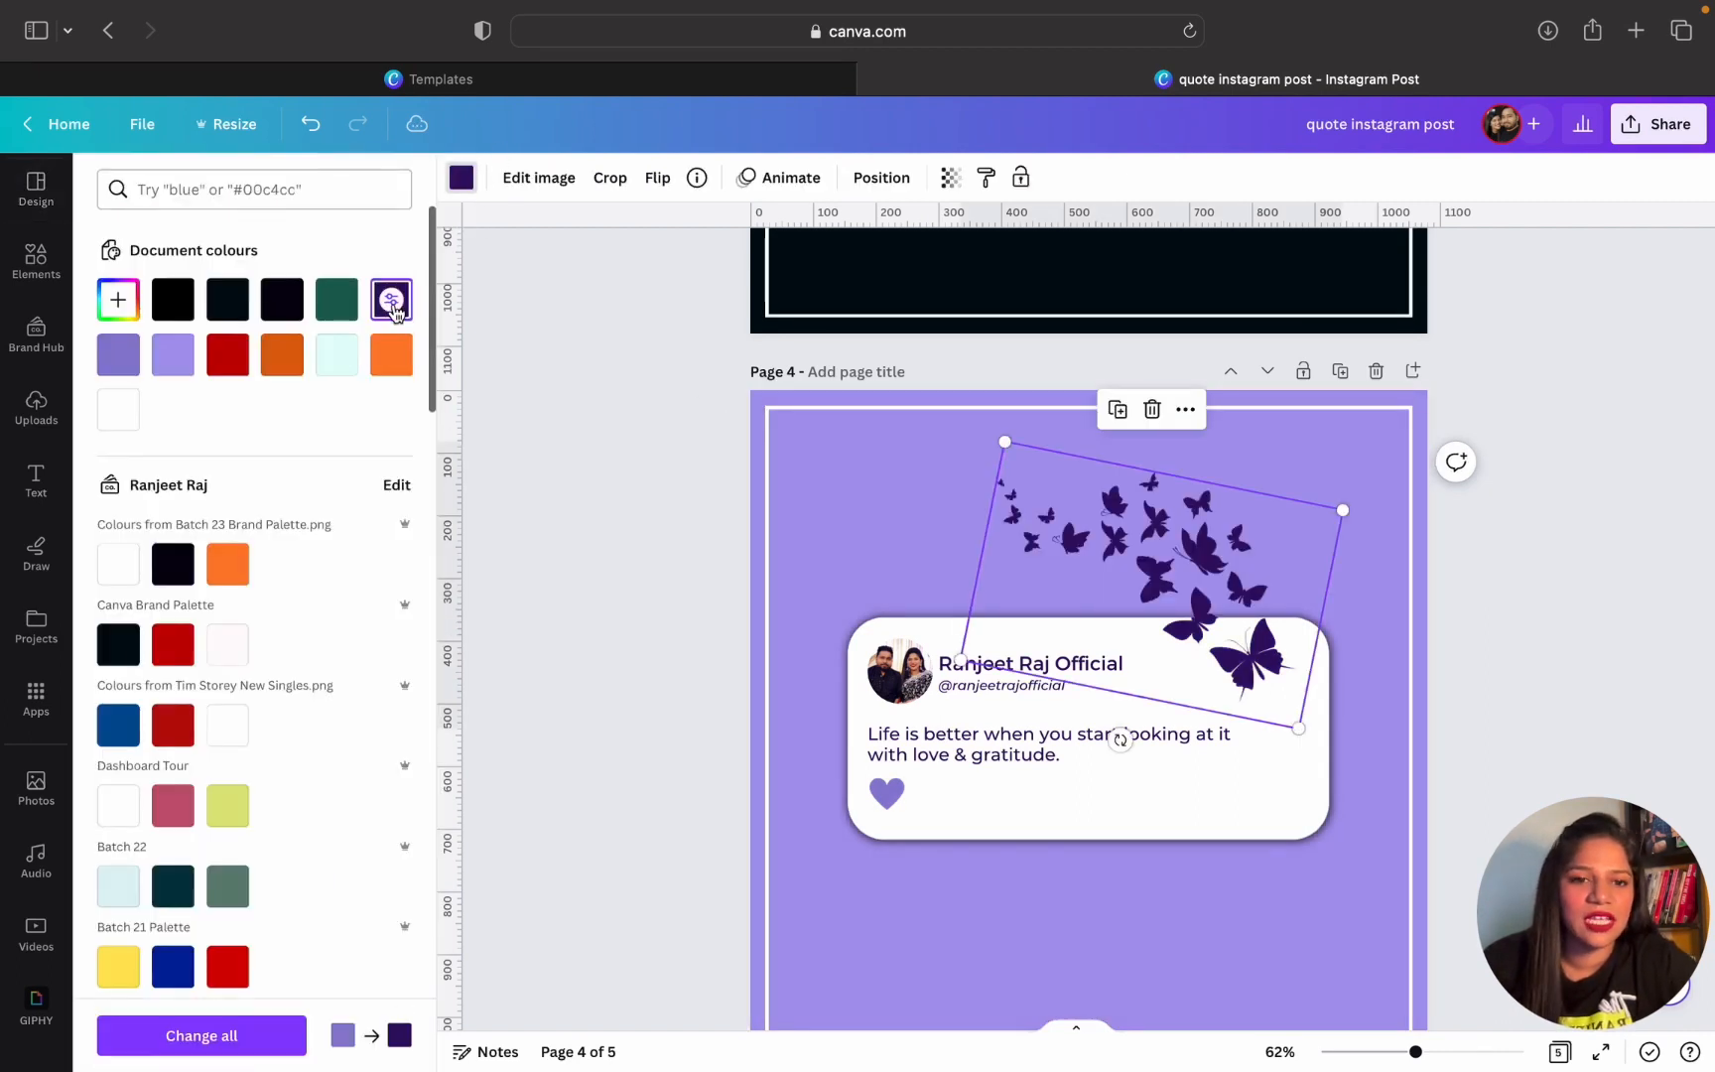
# Send the page border frame to the back
pyautogui.click(891, 800)
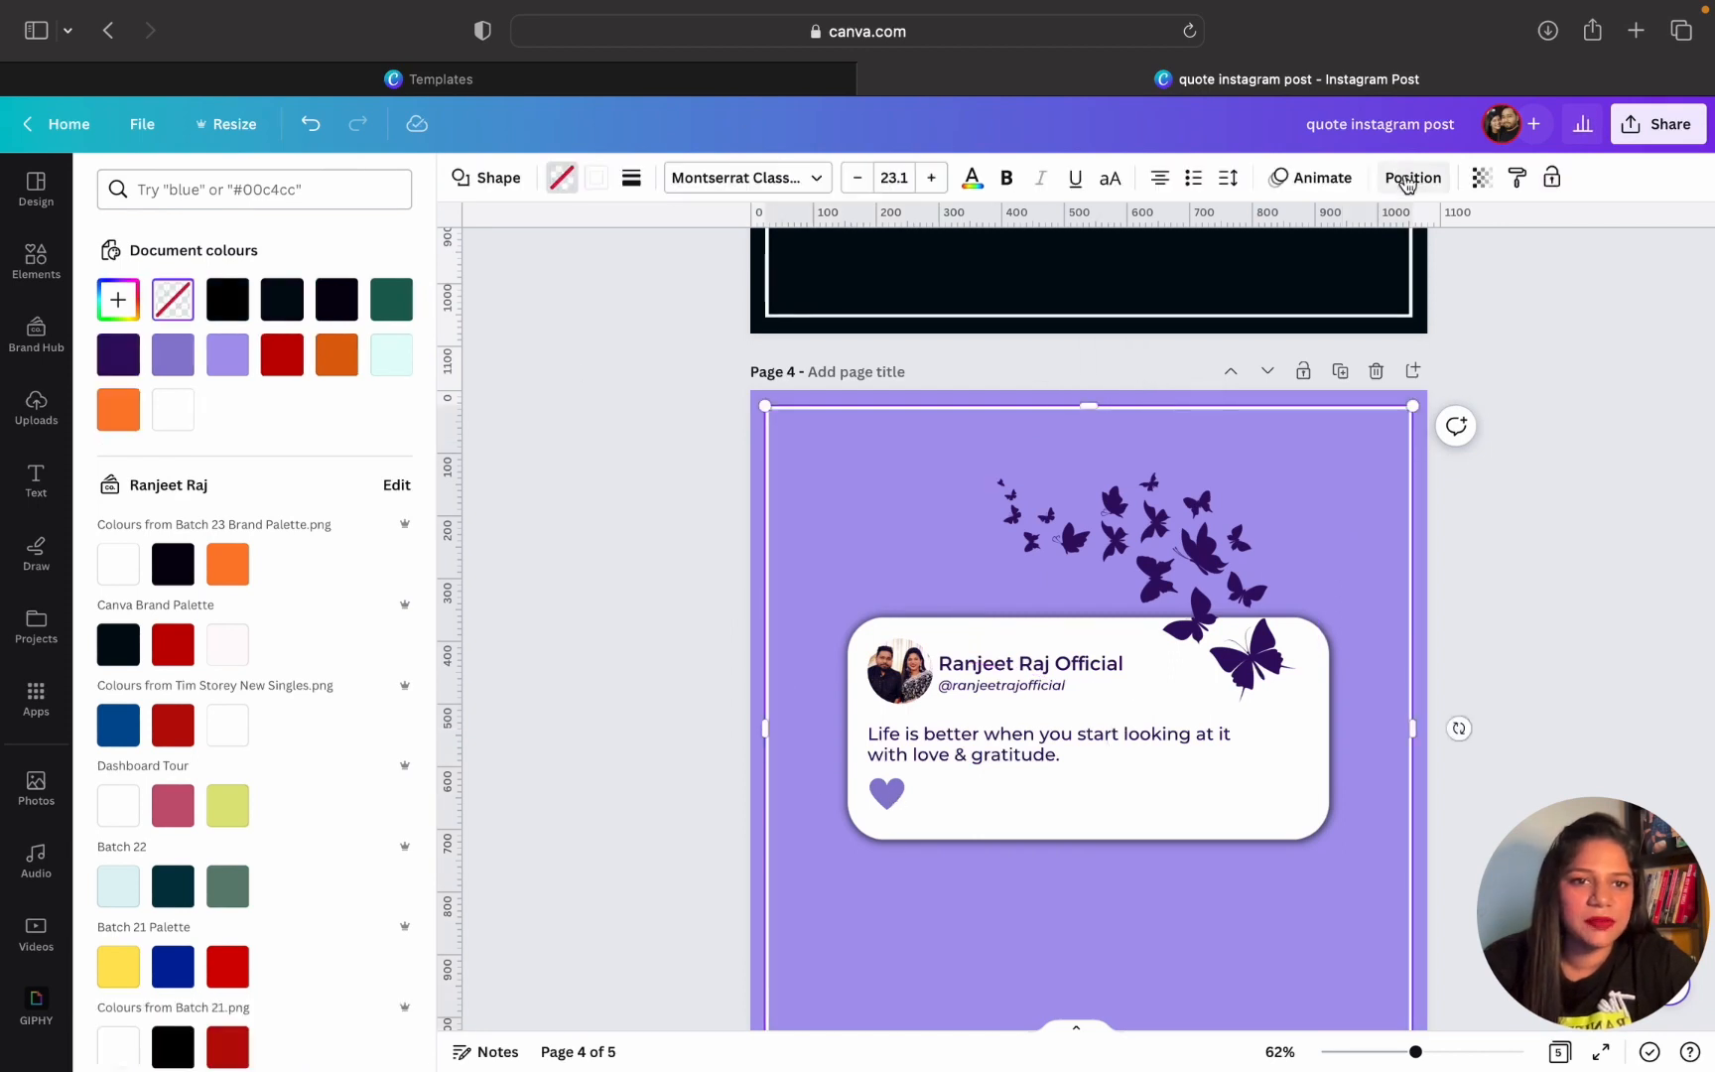
pyautogui.click(1410, 179)
pyautogui.click(314, 271)
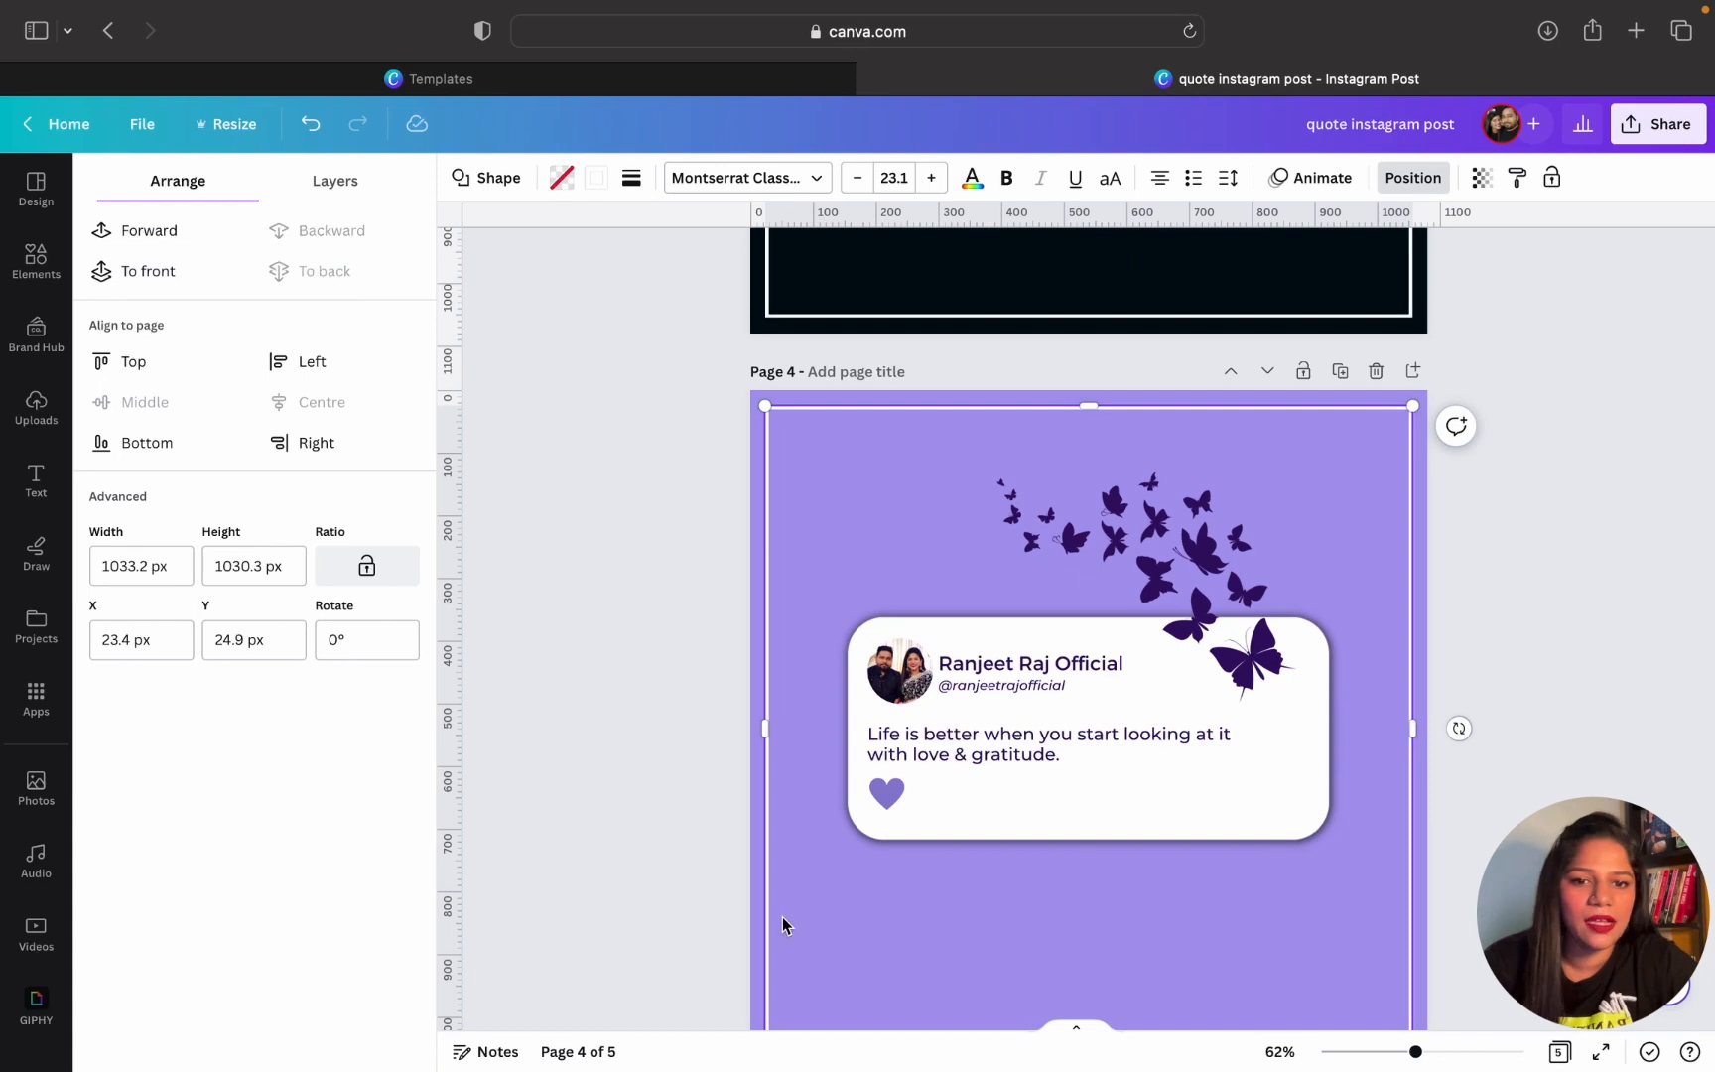
# Recolour the heart dark purple to match the butterflies
pyautogui.click(887, 793)
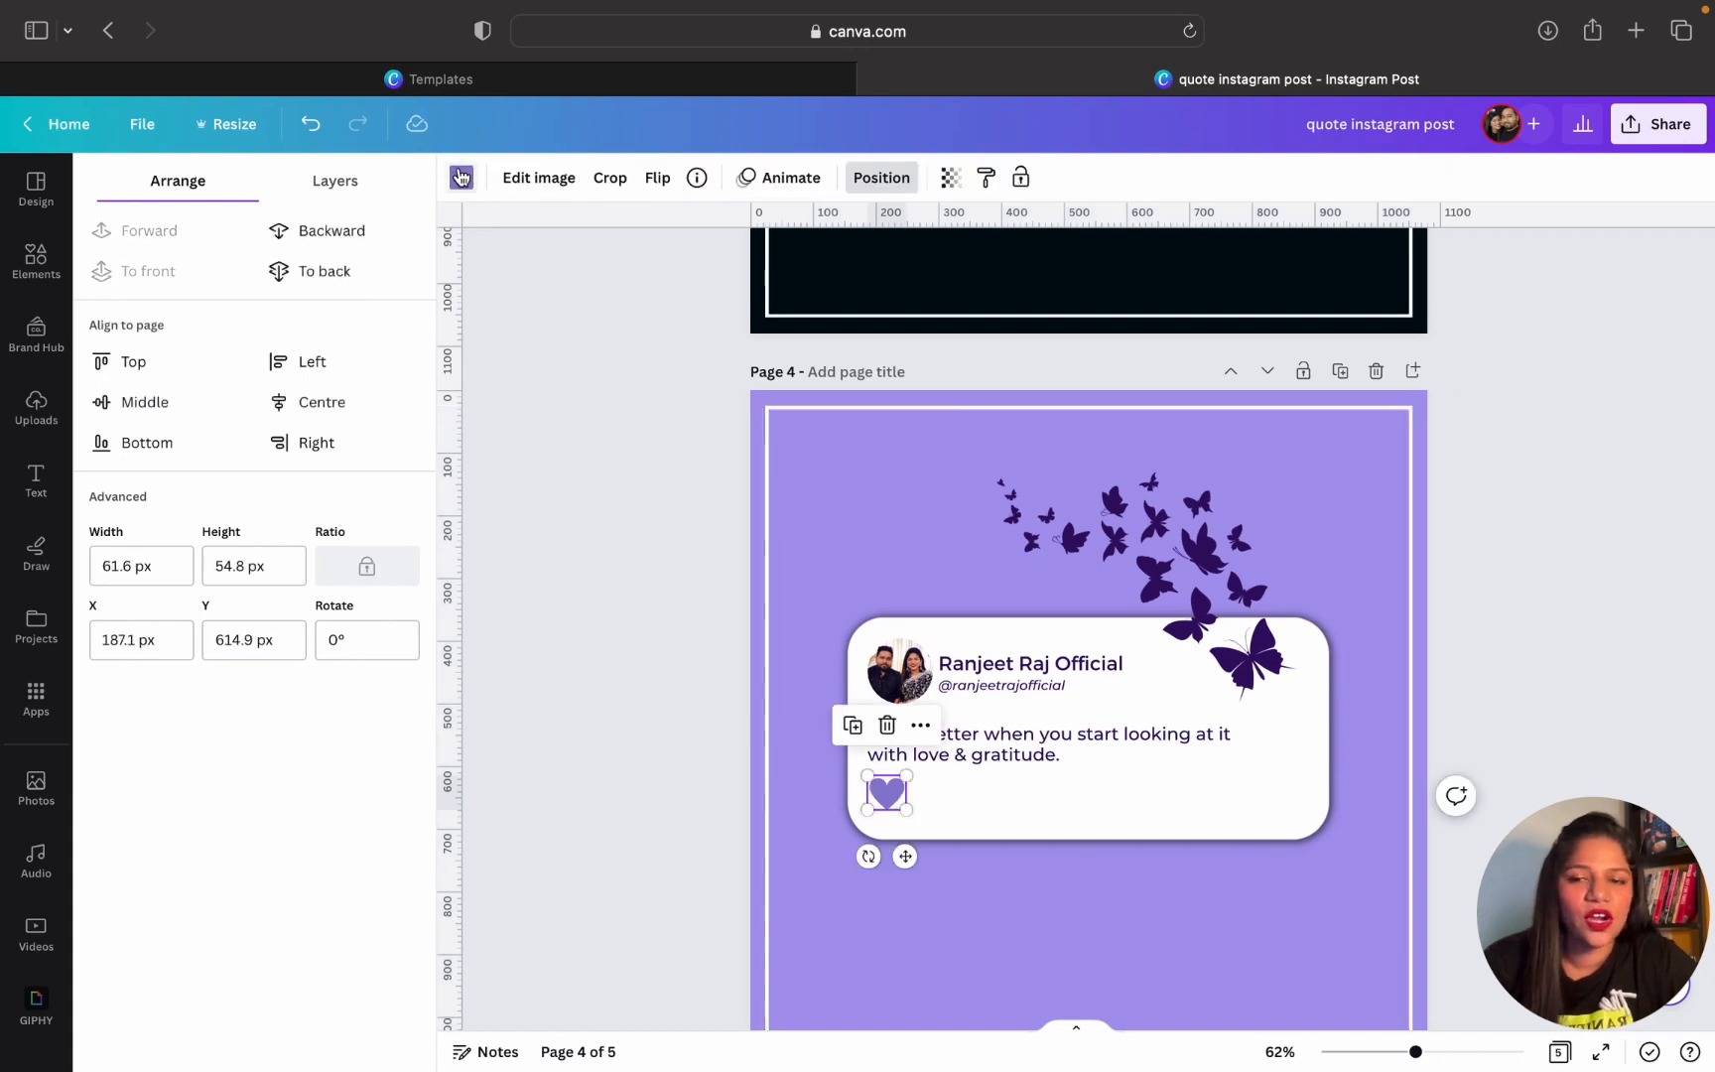
pyautogui.click(459, 177)
pyautogui.click(391, 299)
pyautogui.scroll(-3, 764, 784)
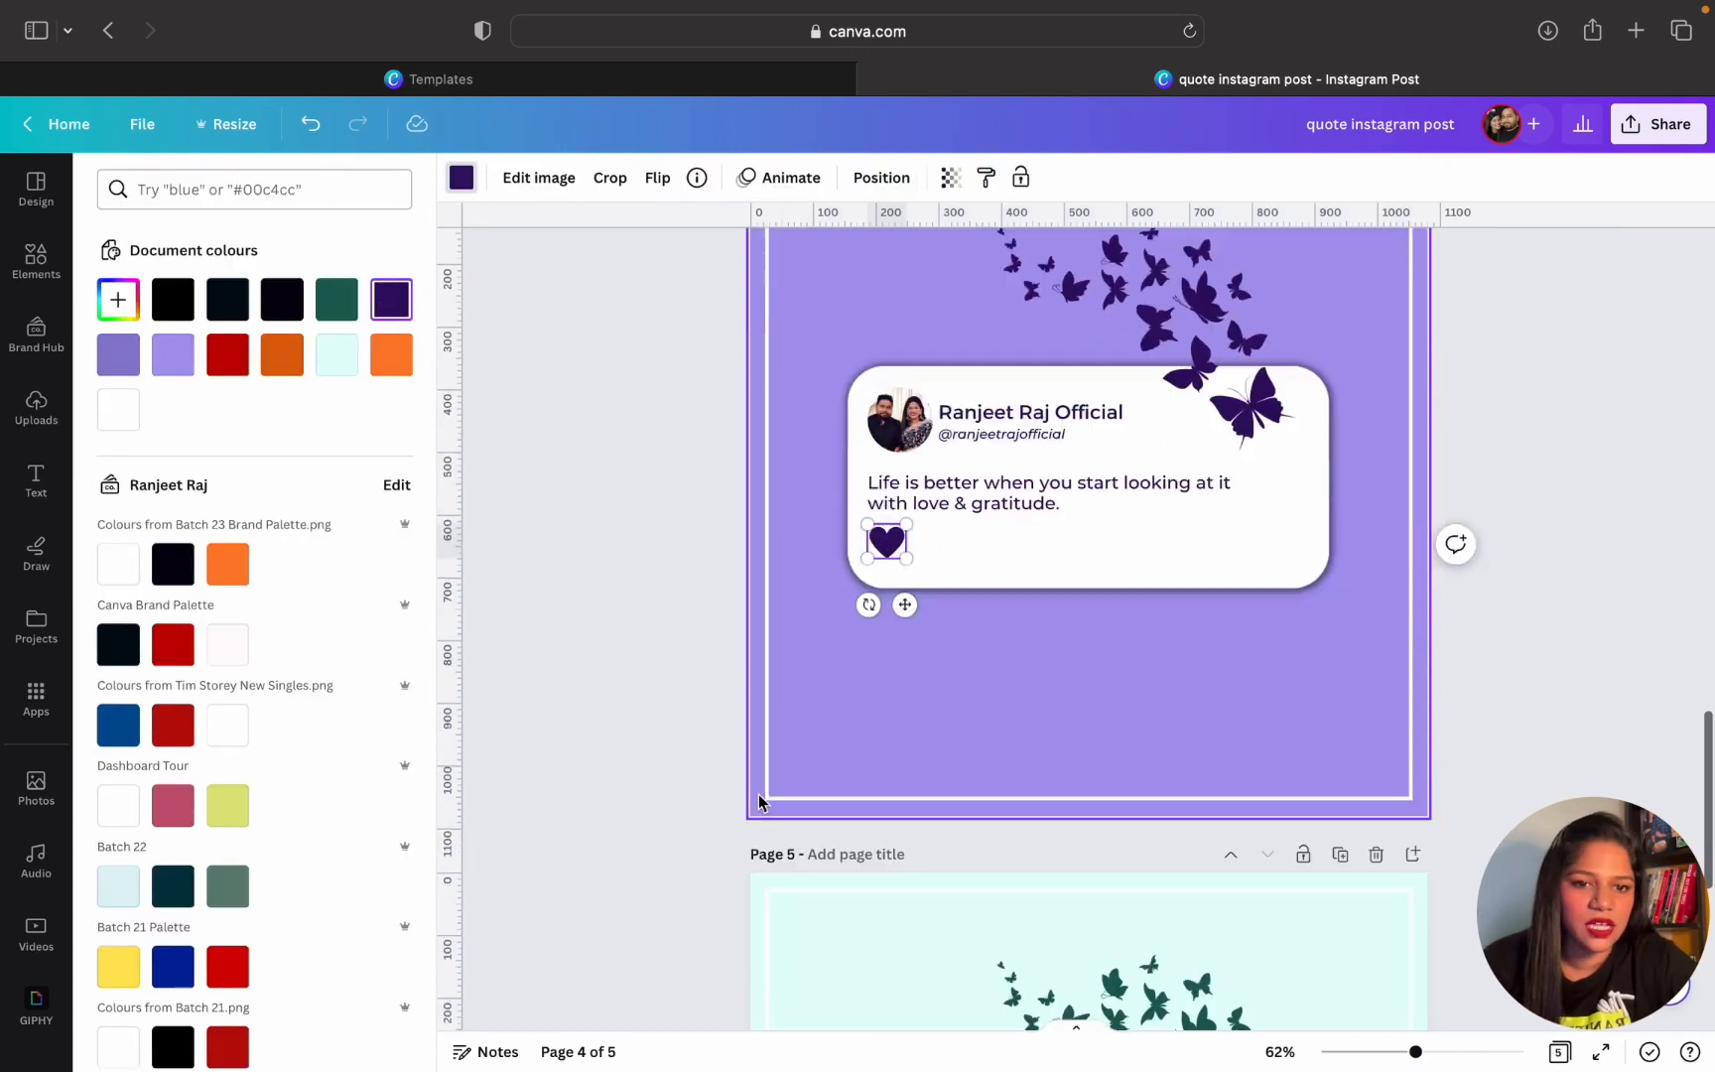
pyautogui.scroll(-5, 759, 795)
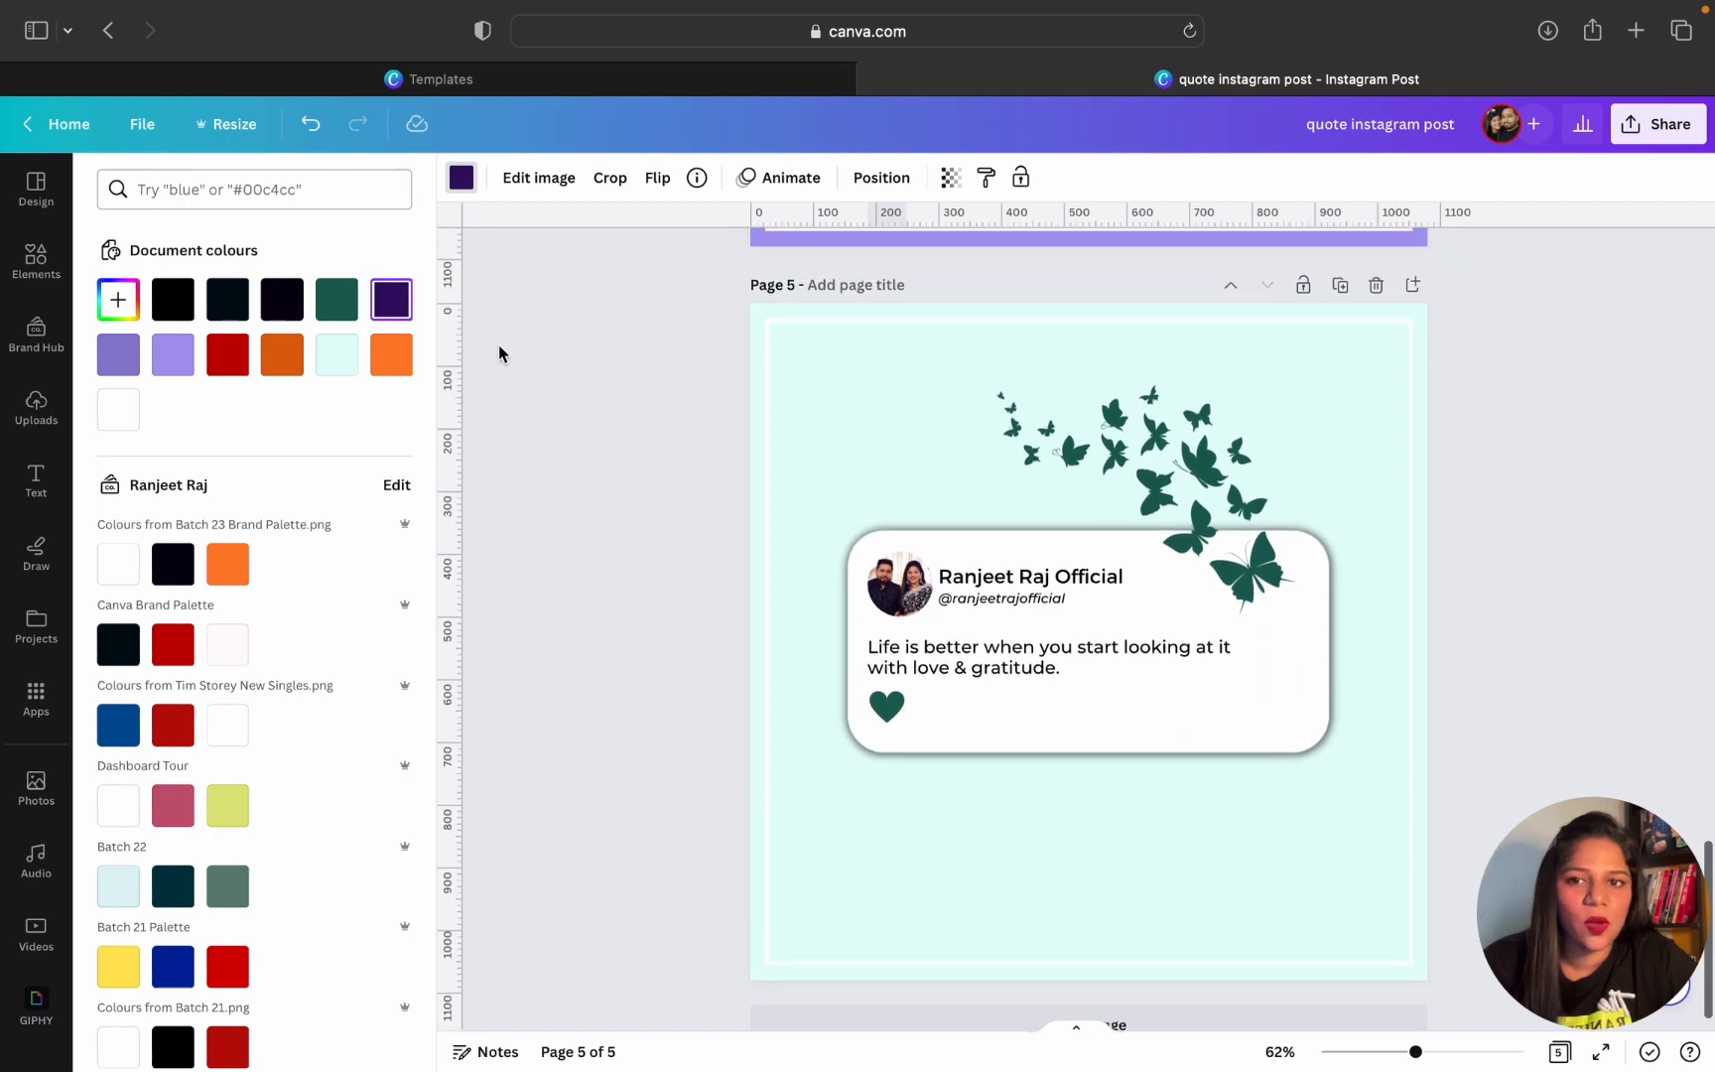
# Apply the DS Palette to page 5, shuffling until the background is bright yellow
pyautogui.click(36, 260)
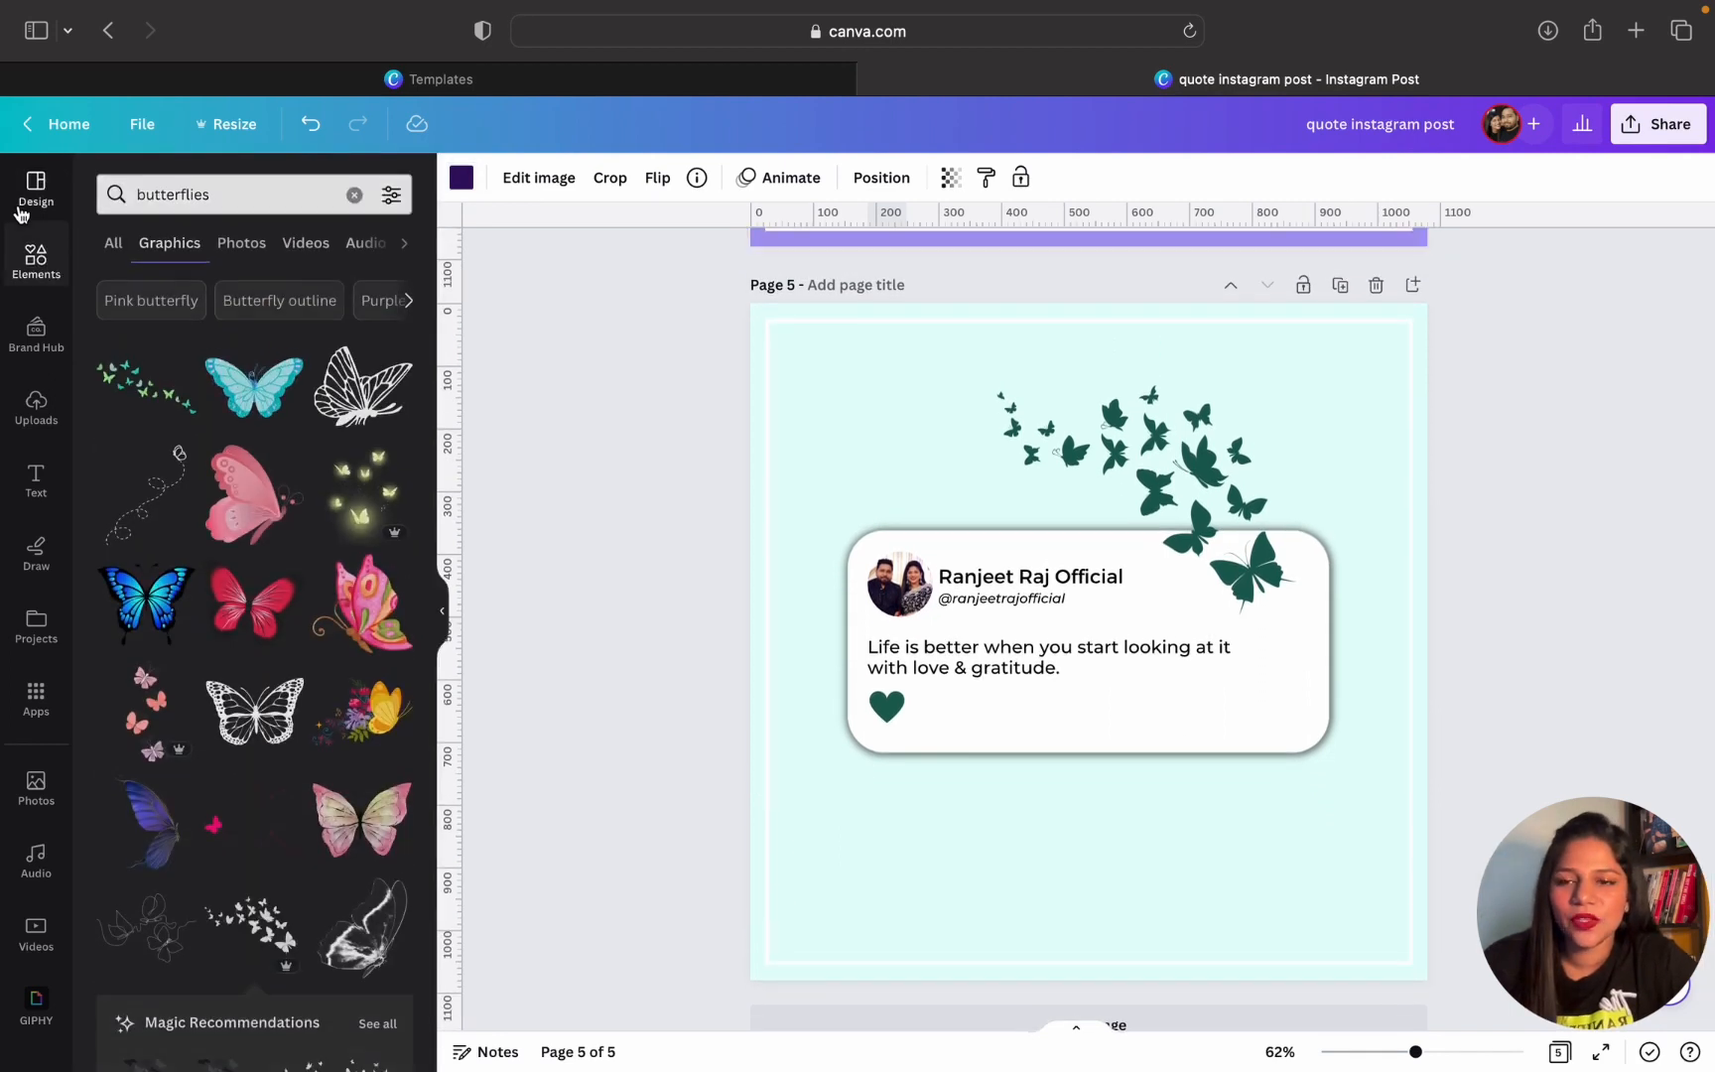
pyautogui.click(20, 211)
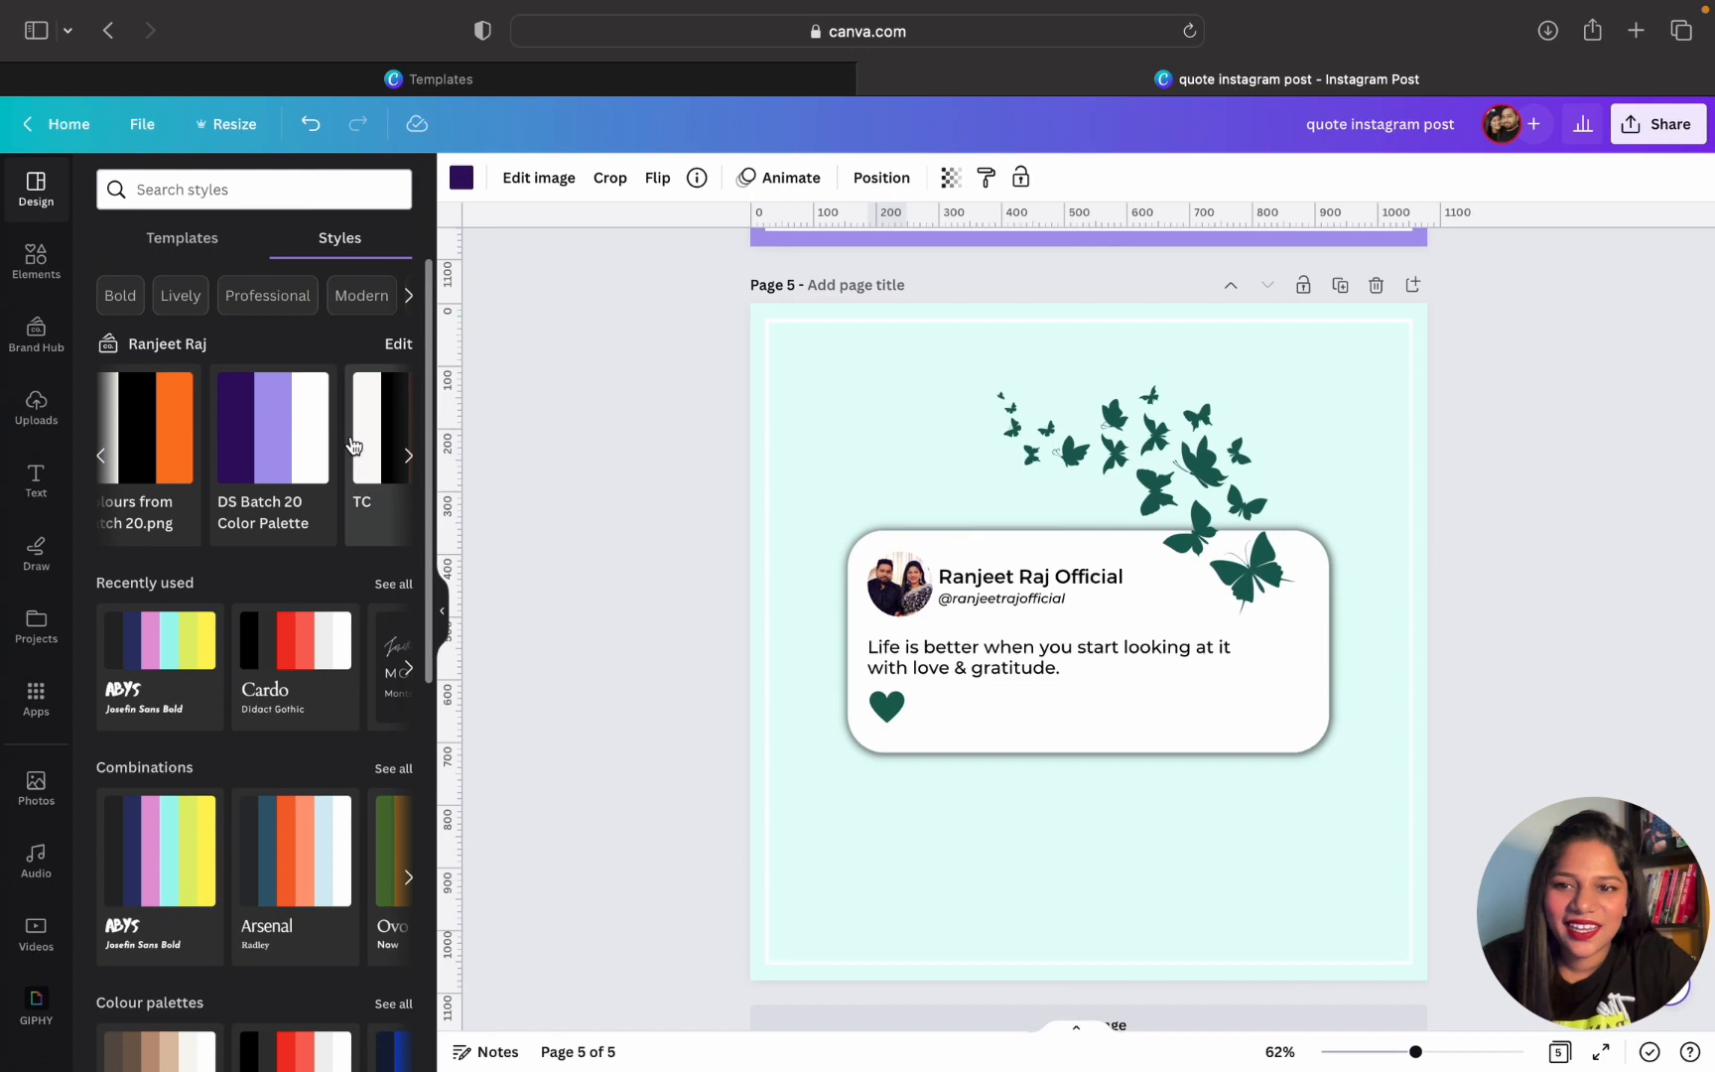
pyautogui.hscroll(10, 352, 443)
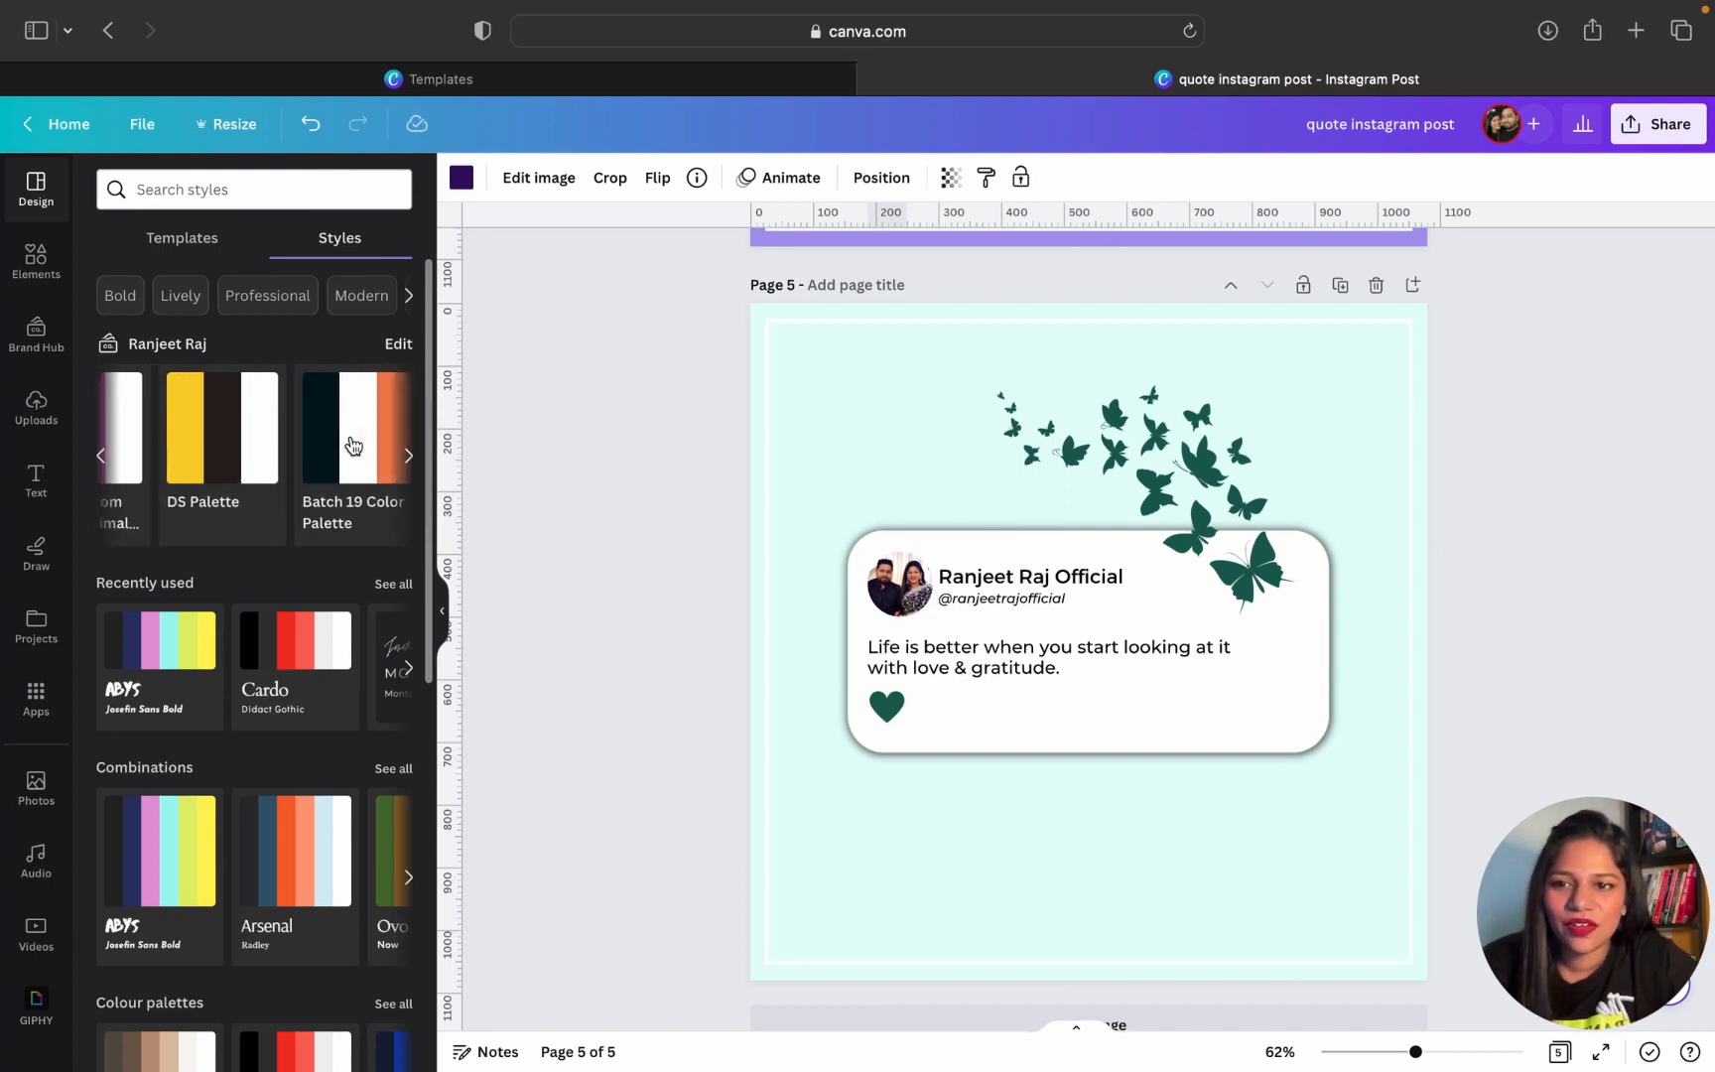
pyautogui.hscroll(-1, 352, 443)
pyautogui.click(352, 444)
pyautogui.click(353, 444)
pyautogui.click(353, 444)
pyautogui.click(352, 444)
pyautogui.click(352, 444)
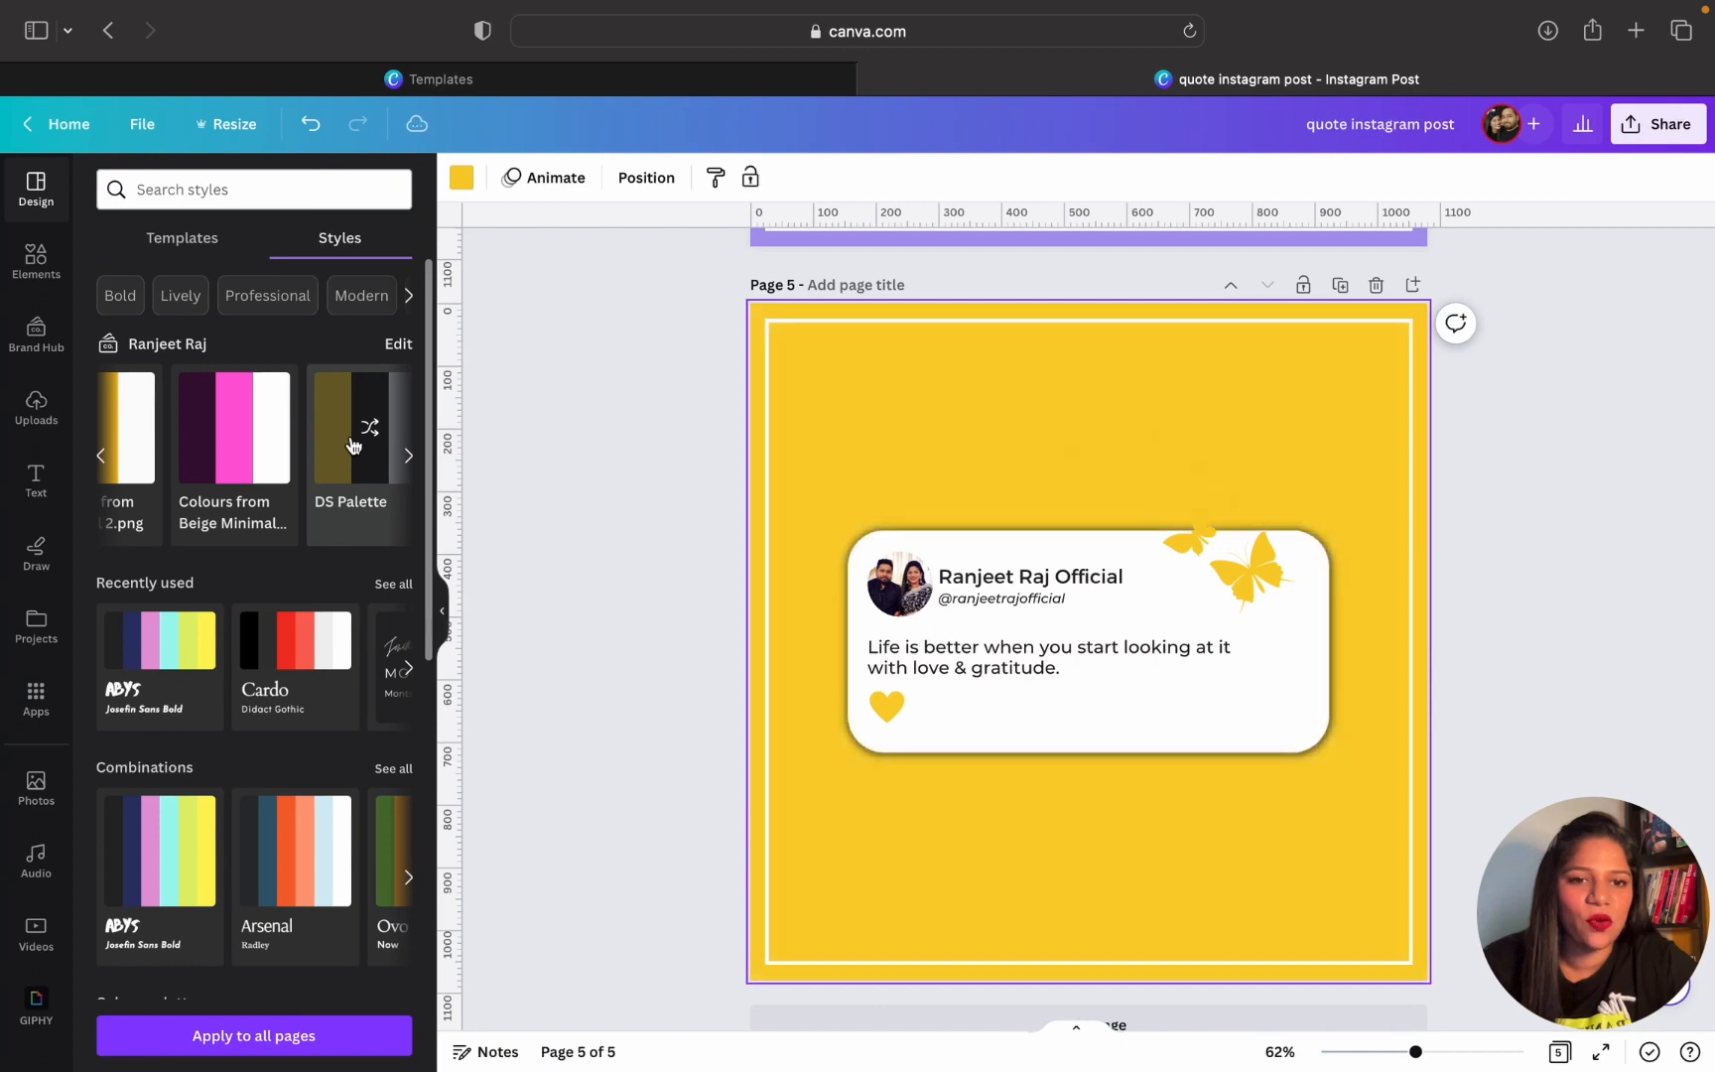
# Recolour the butterflies on page 5 black
pyautogui.click(1244, 539)
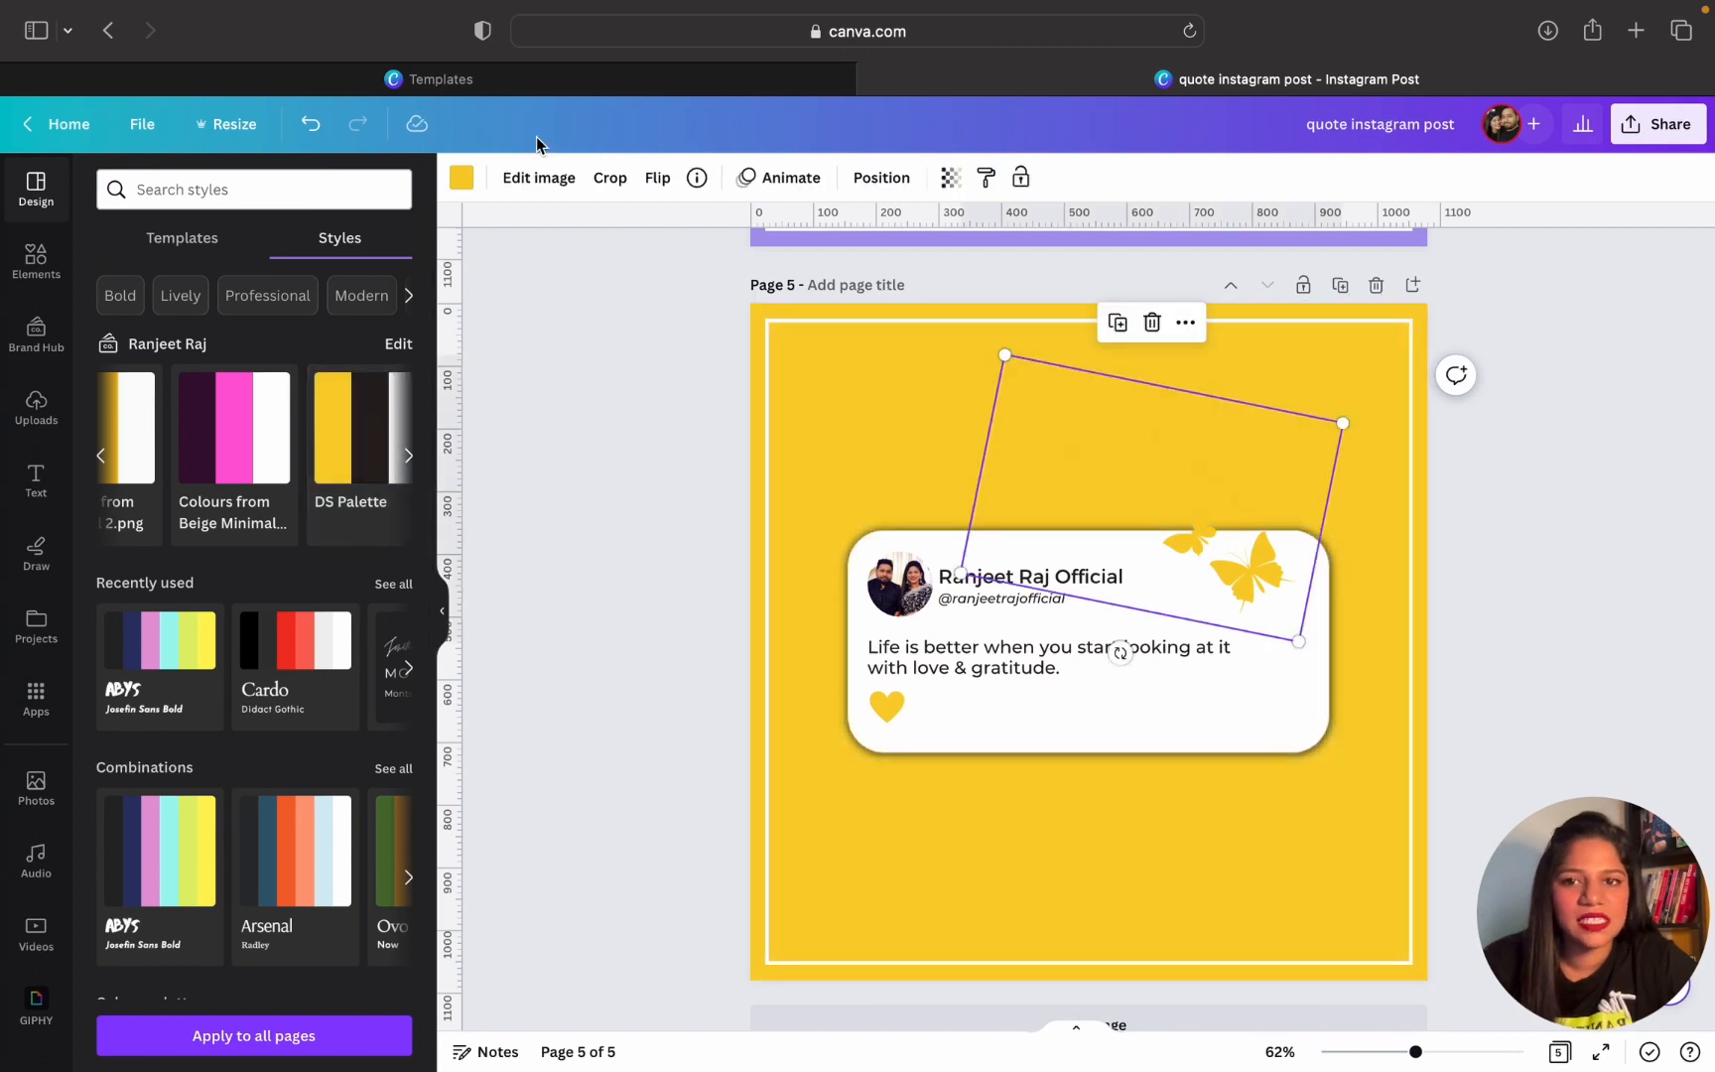
pyautogui.click(462, 179)
pyautogui.click(391, 299)
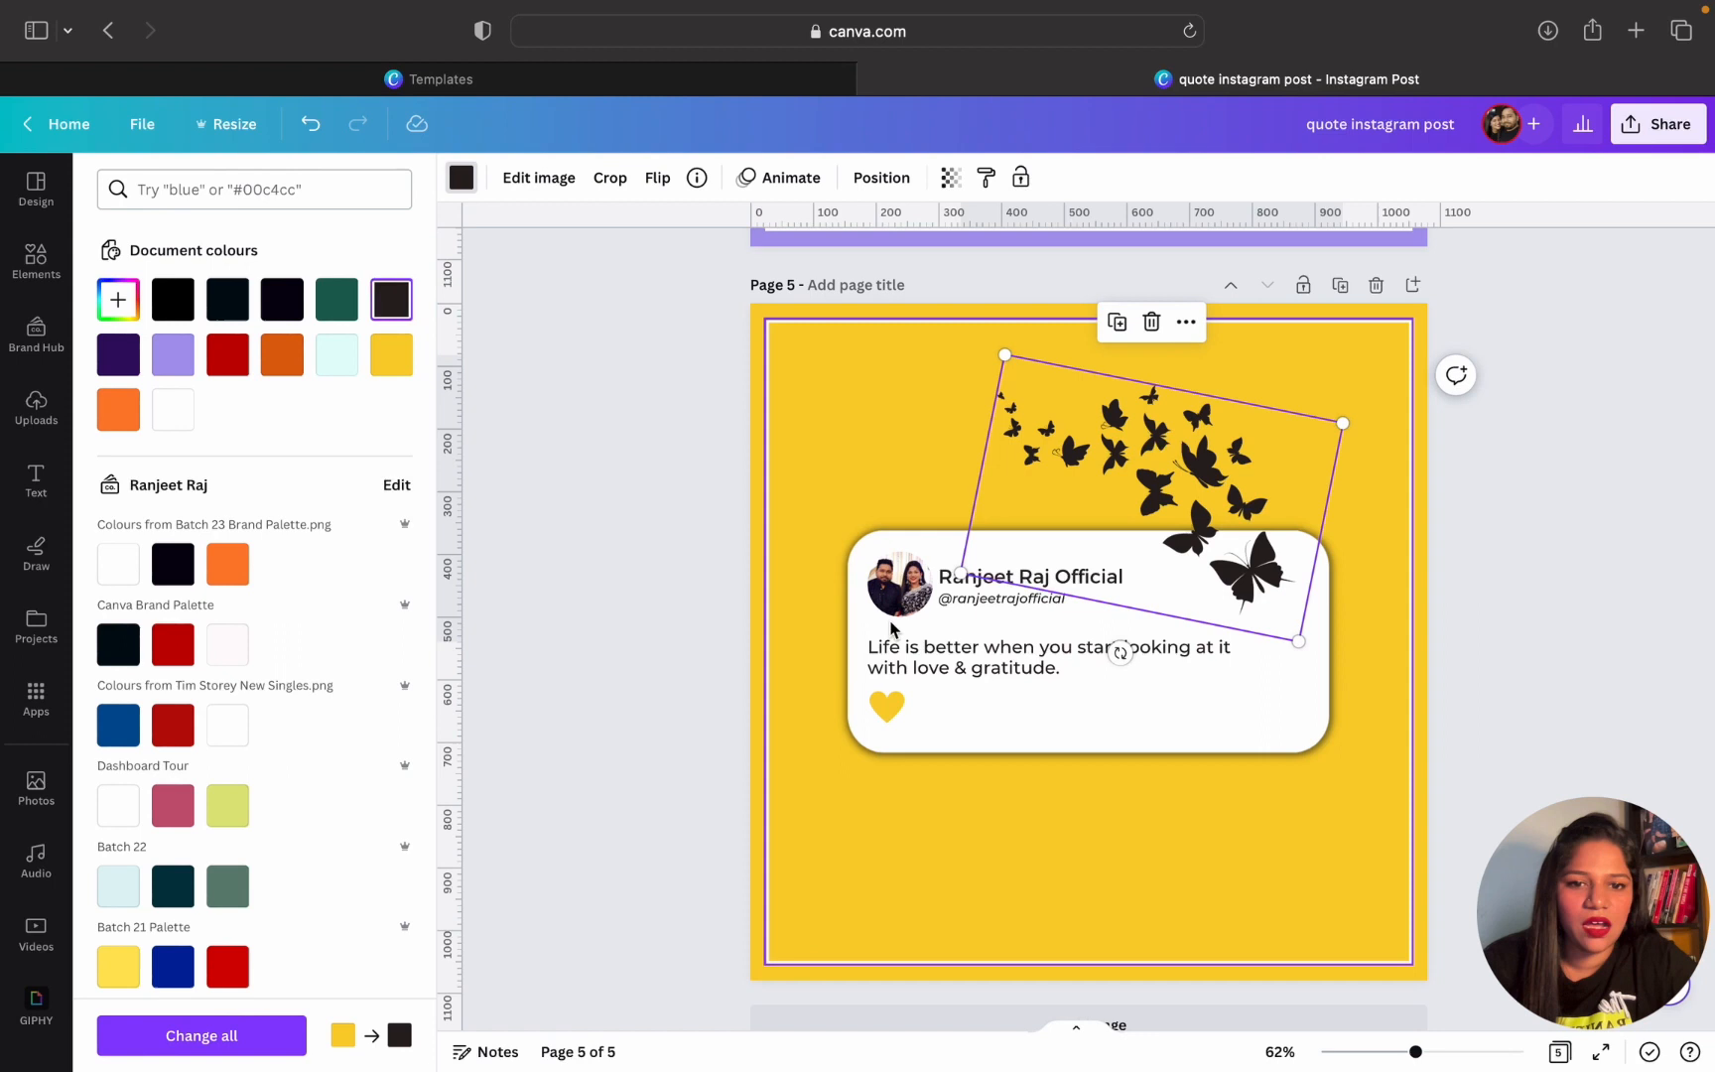
# Make the heart on page 5 black, then deselect it
pyautogui.click(900, 708)
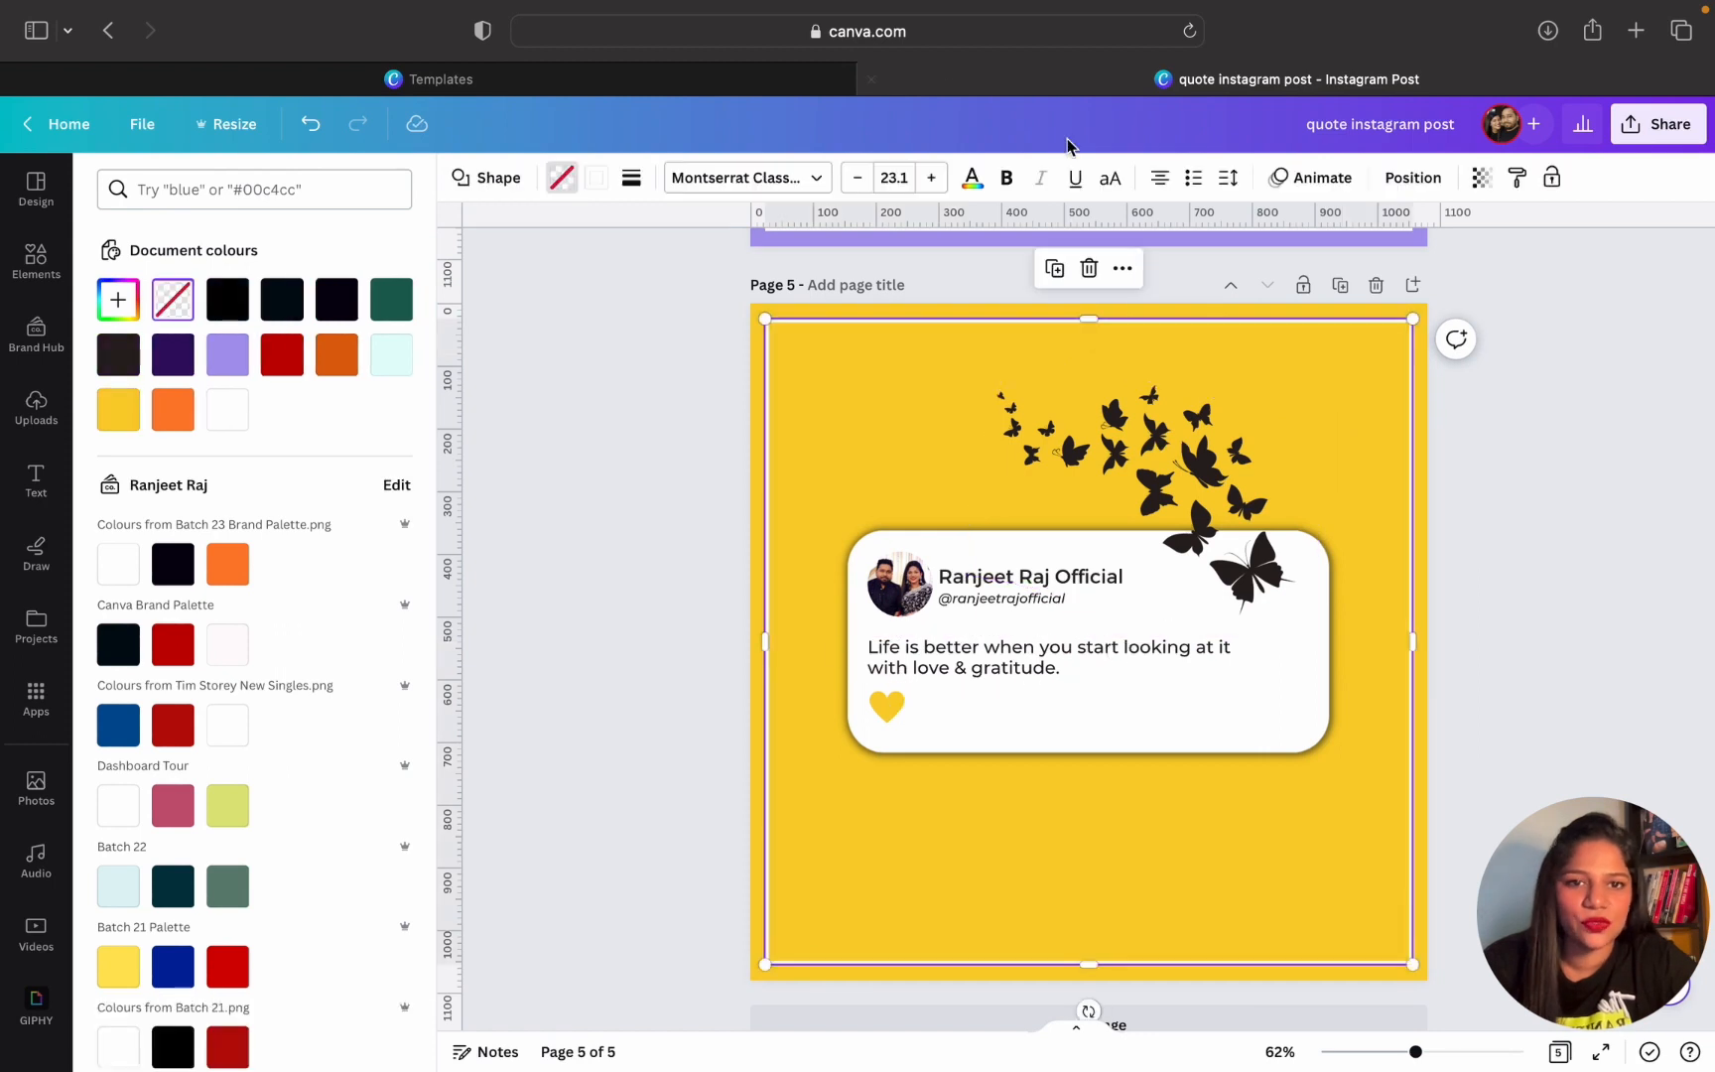
pyautogui.click(1420, 178)
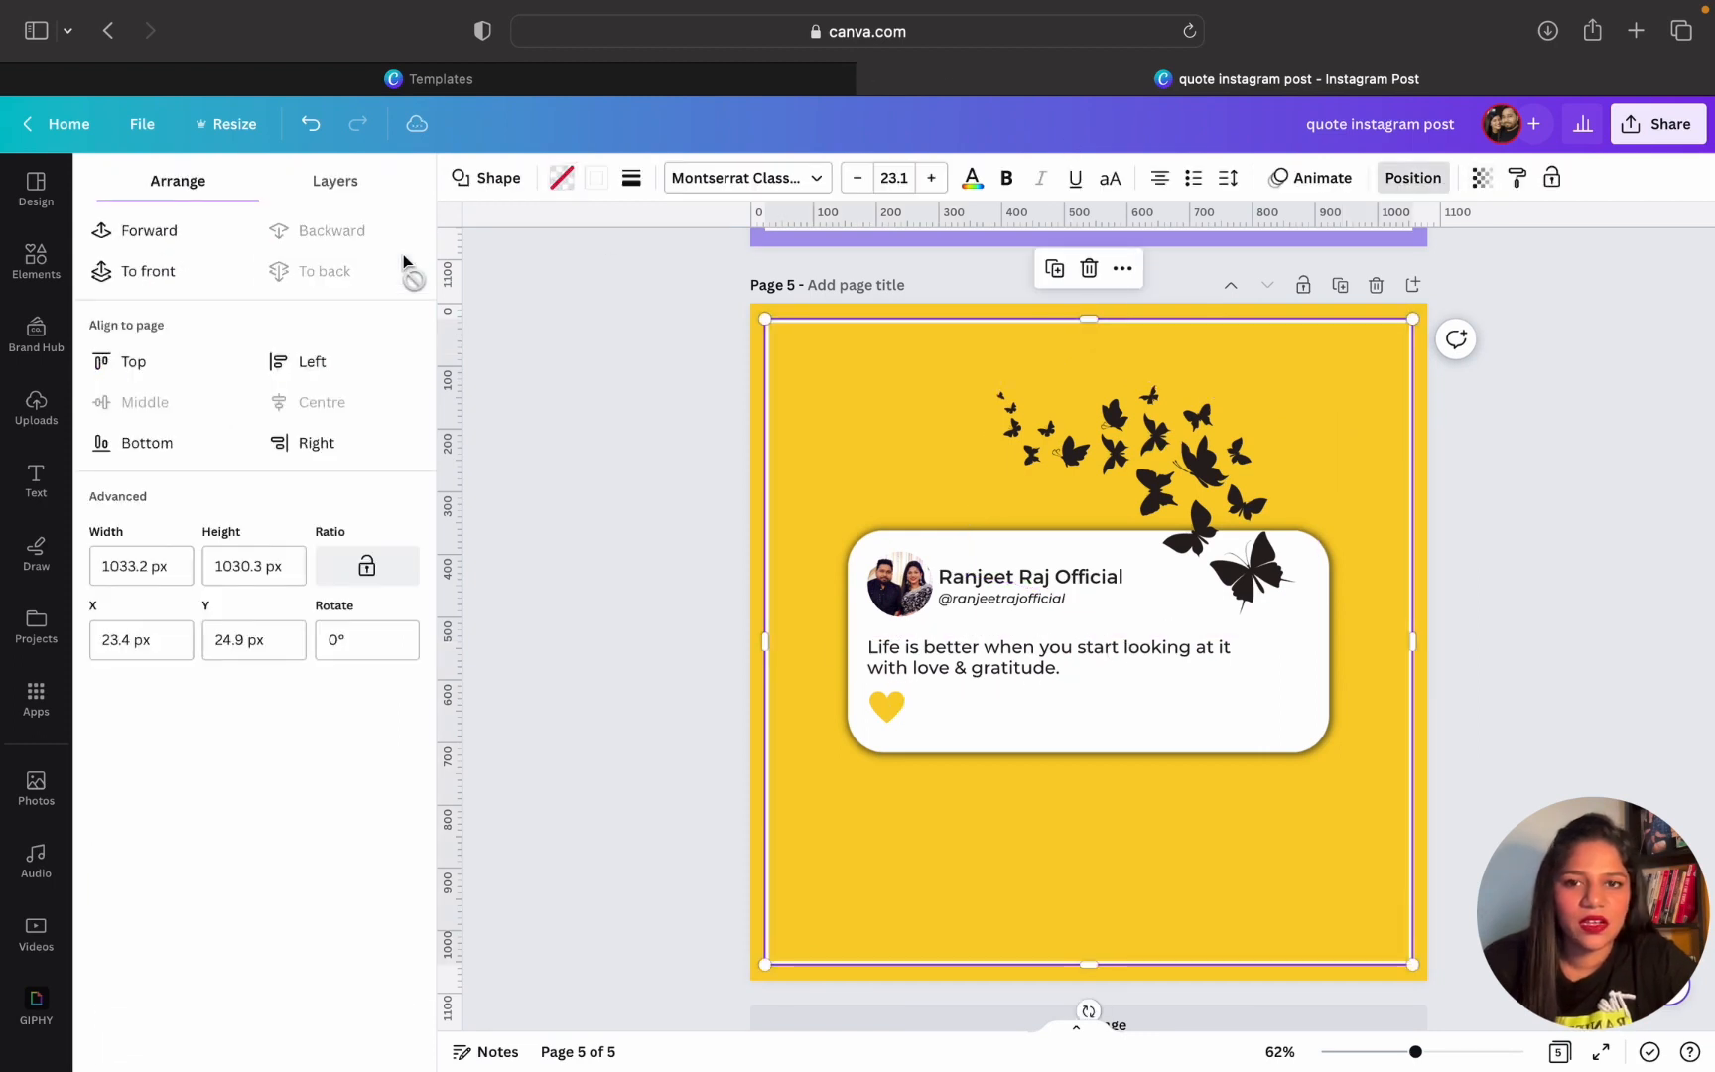
pyautogui.click(896, 711)
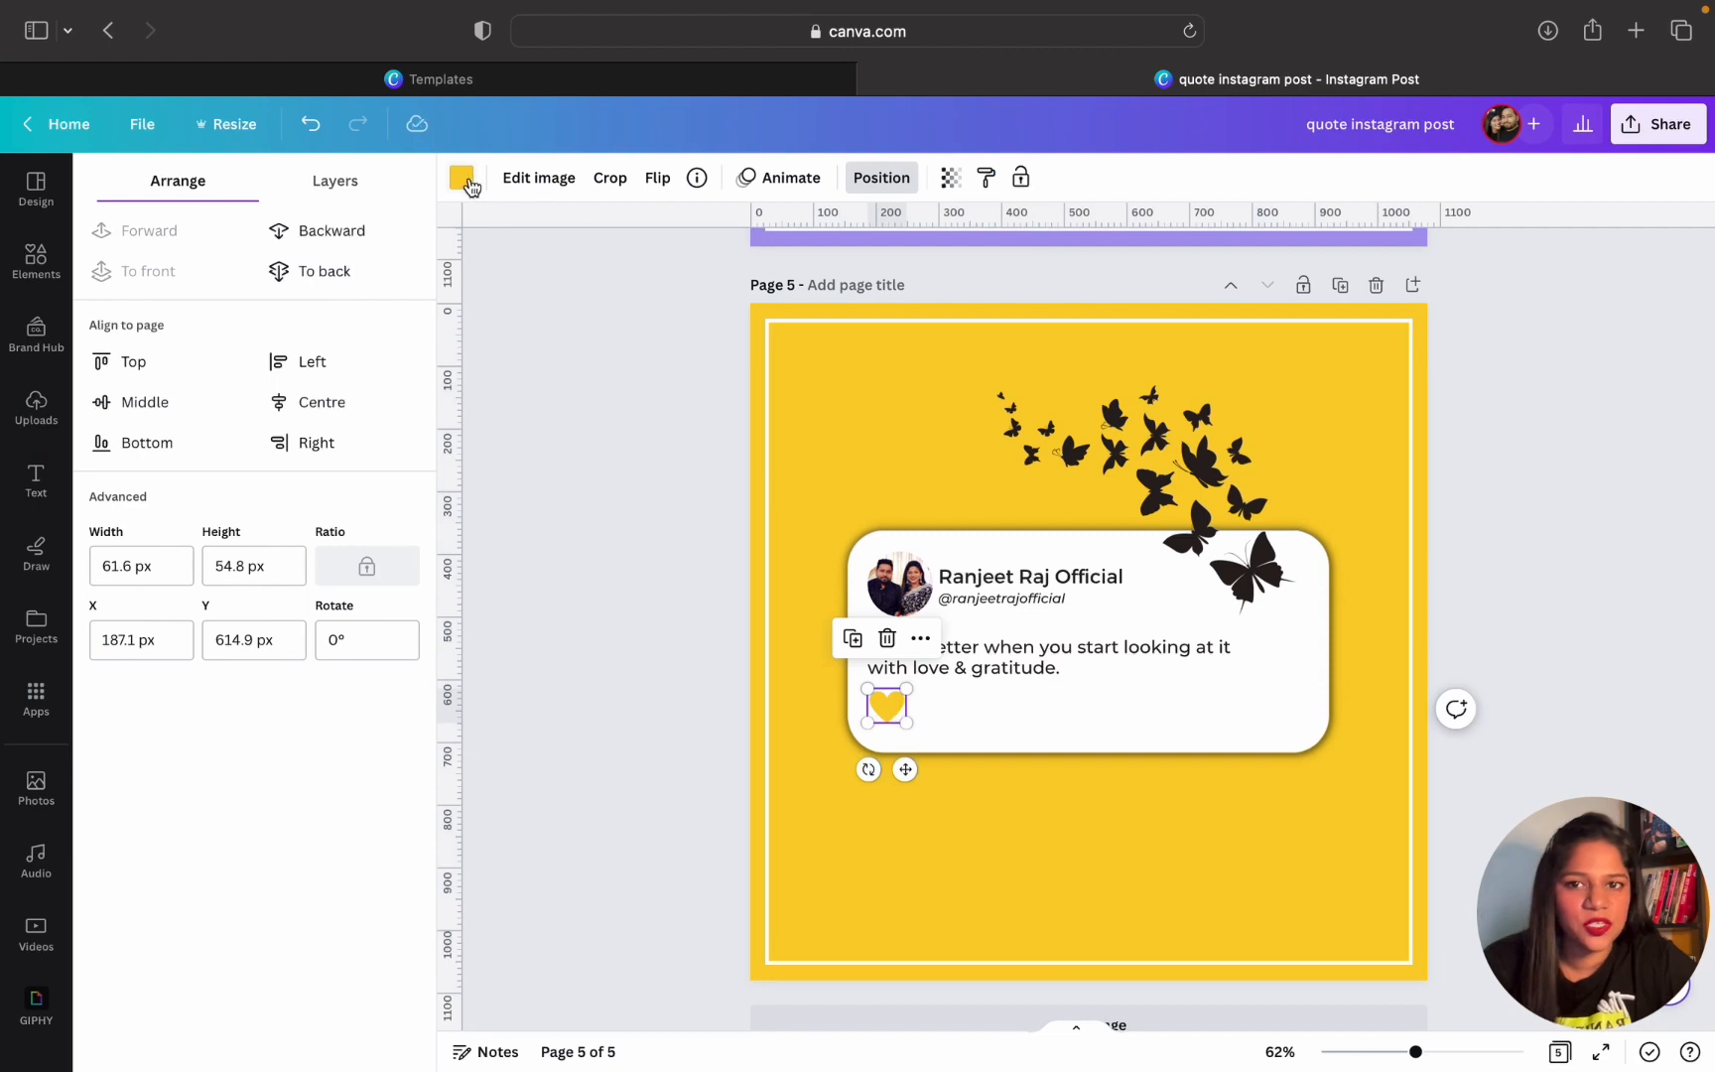
pyautogui.click(462, 177)
pyautogui.click(384, 309)
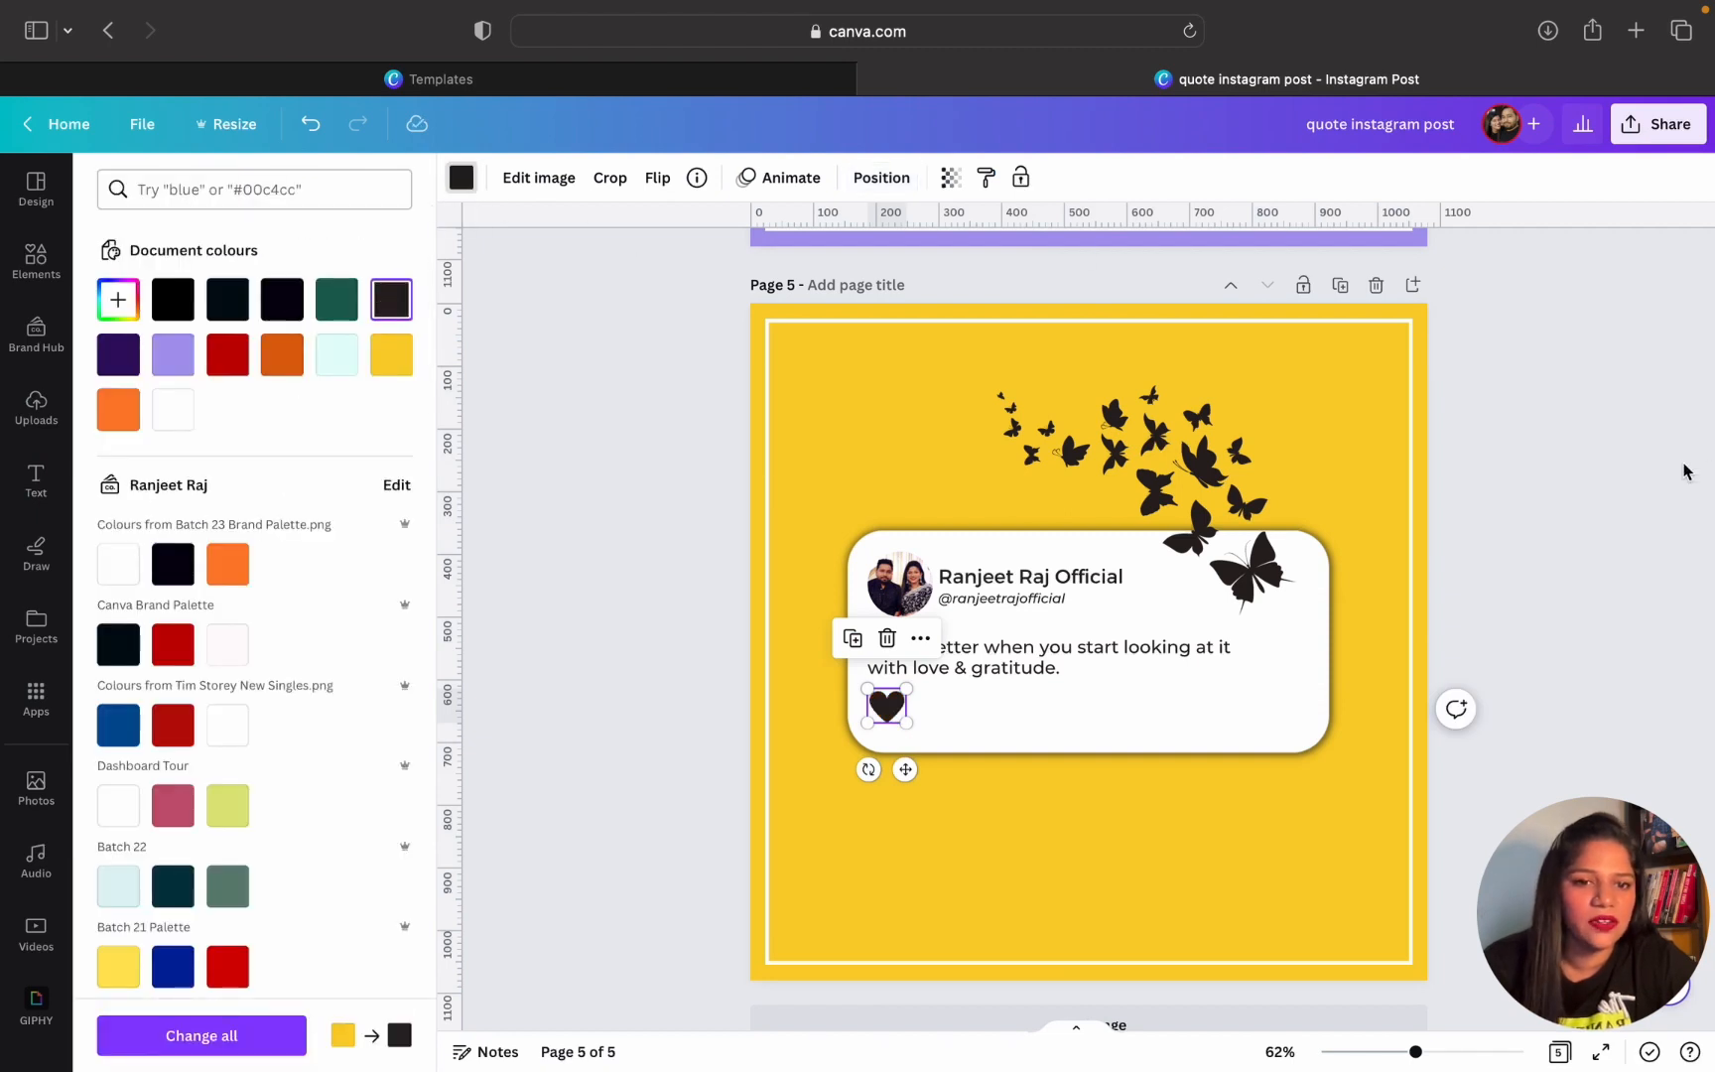
pyautogui.click(1533, 596)
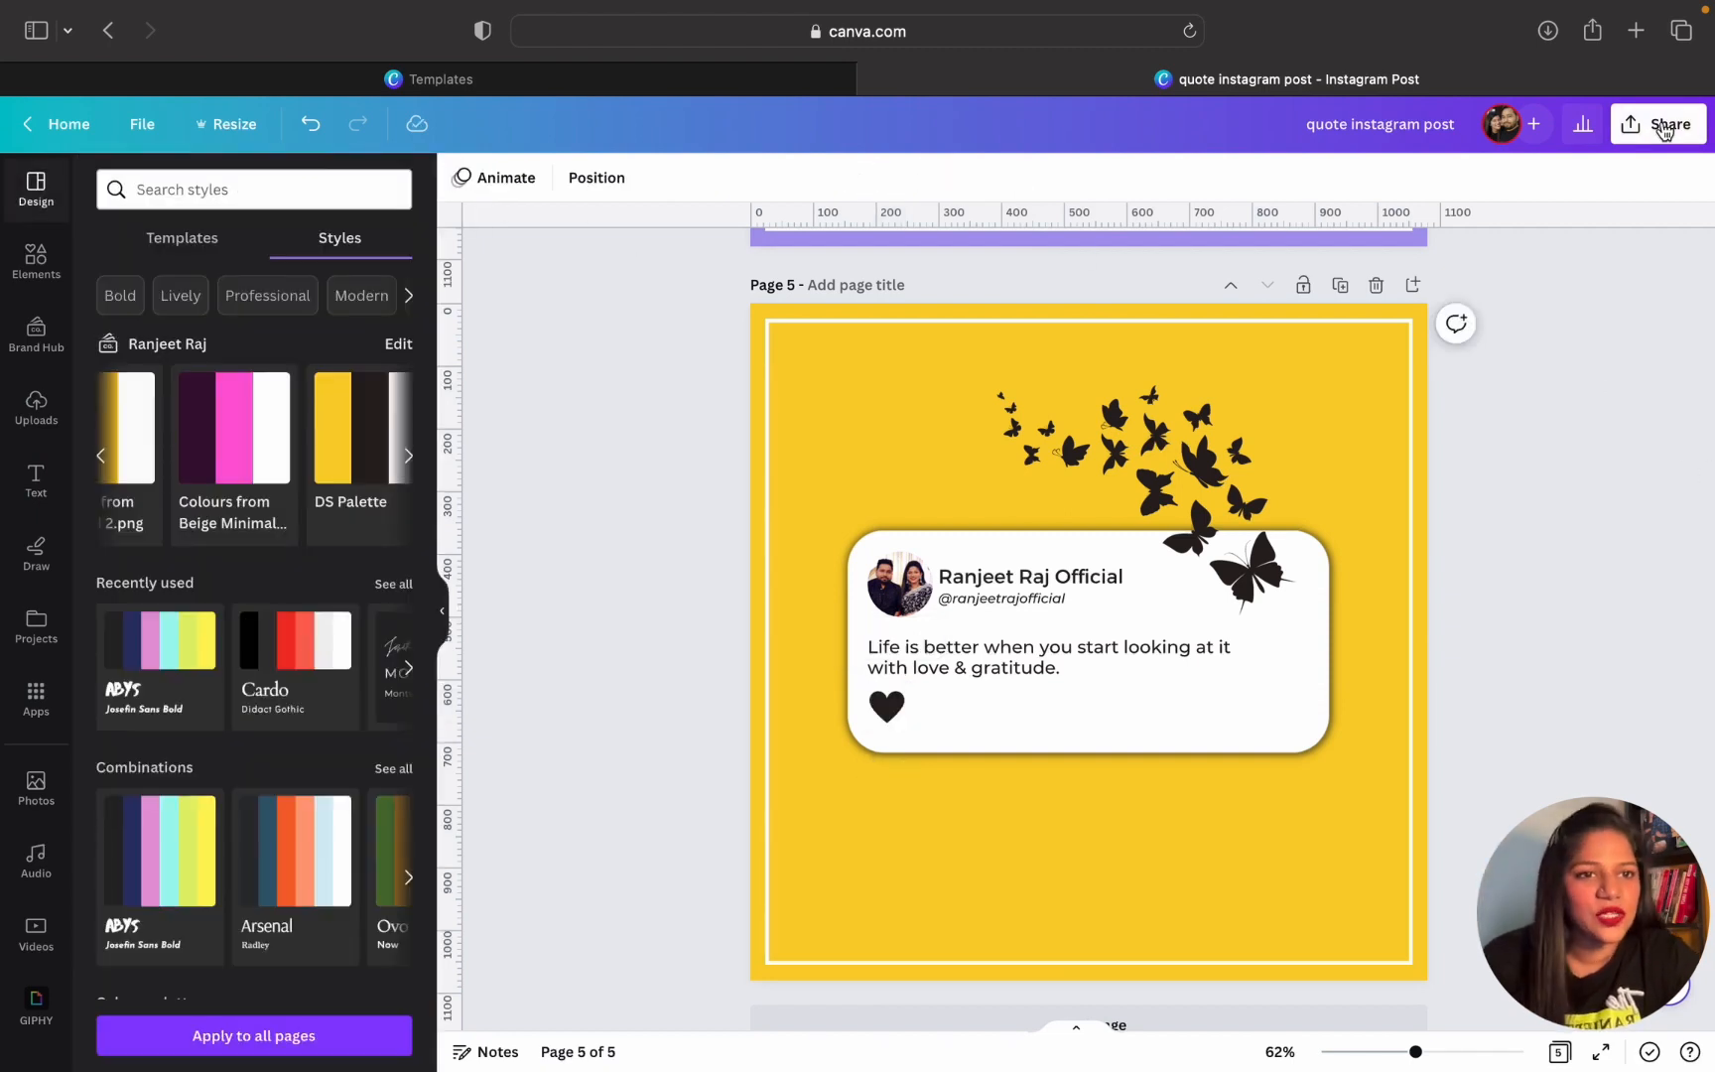
pyautogui.click(1694, 137)
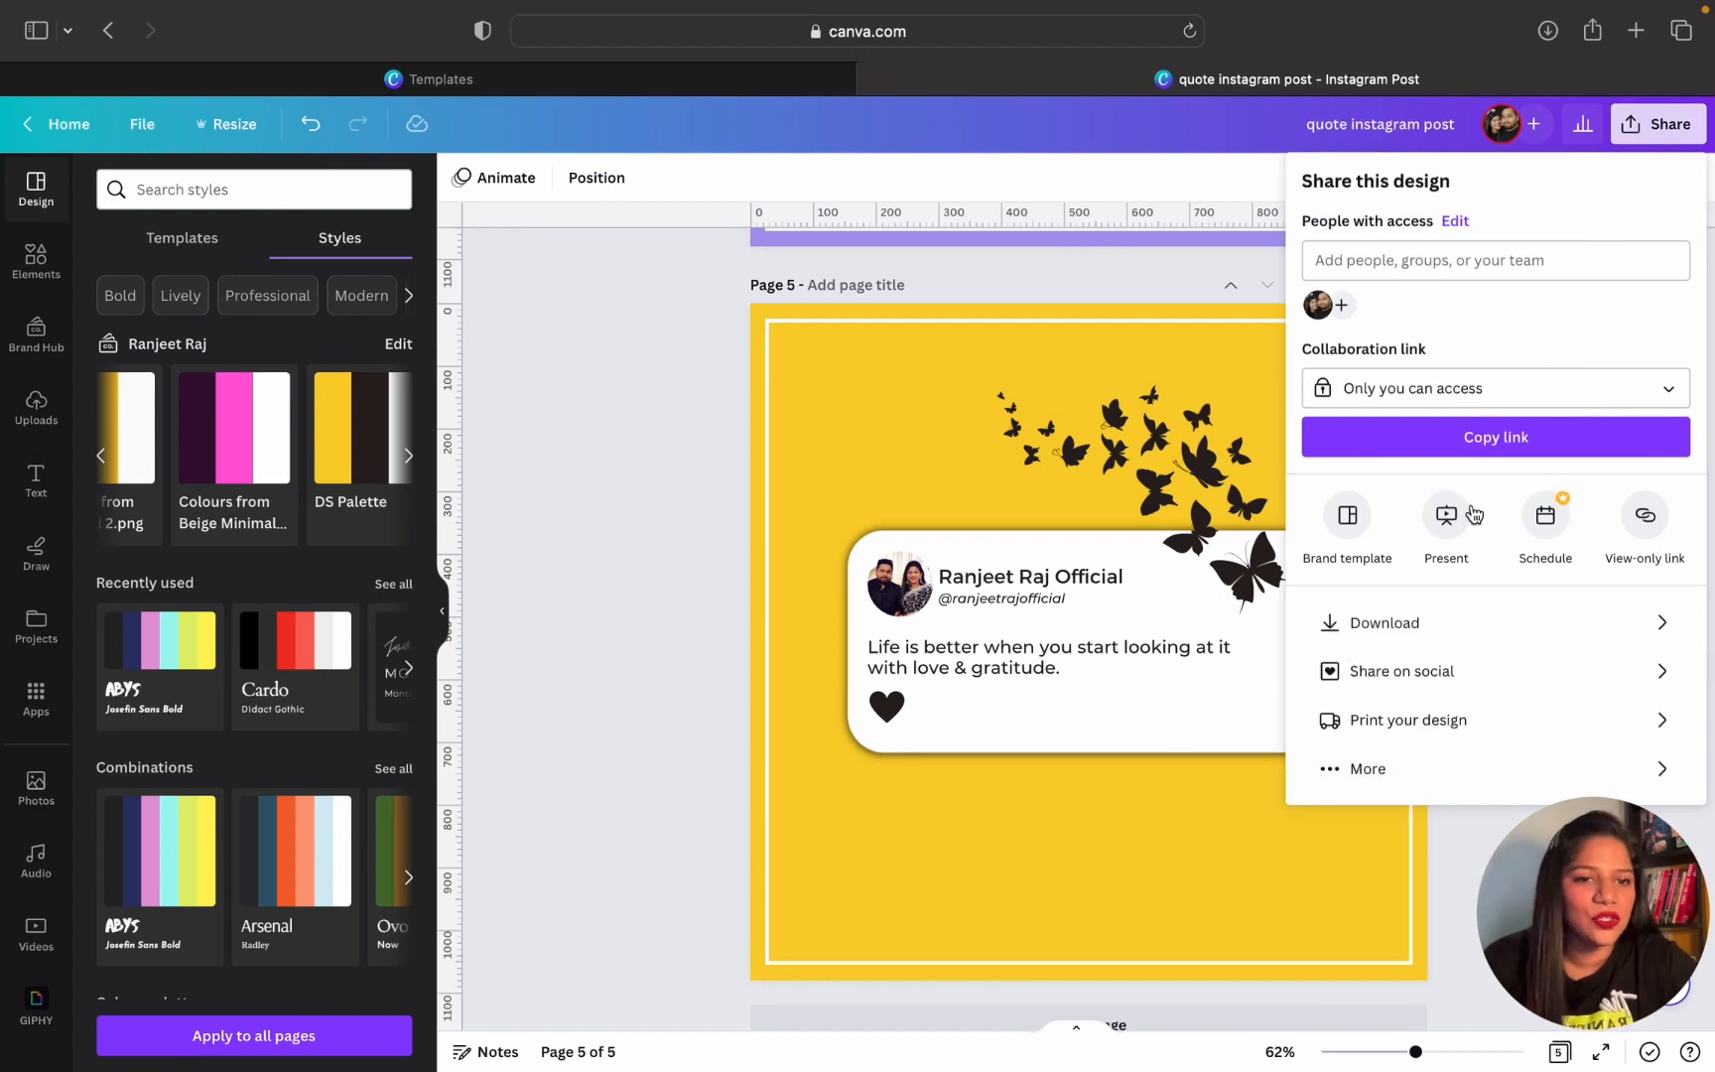
pyautogui.click(1446, 516)
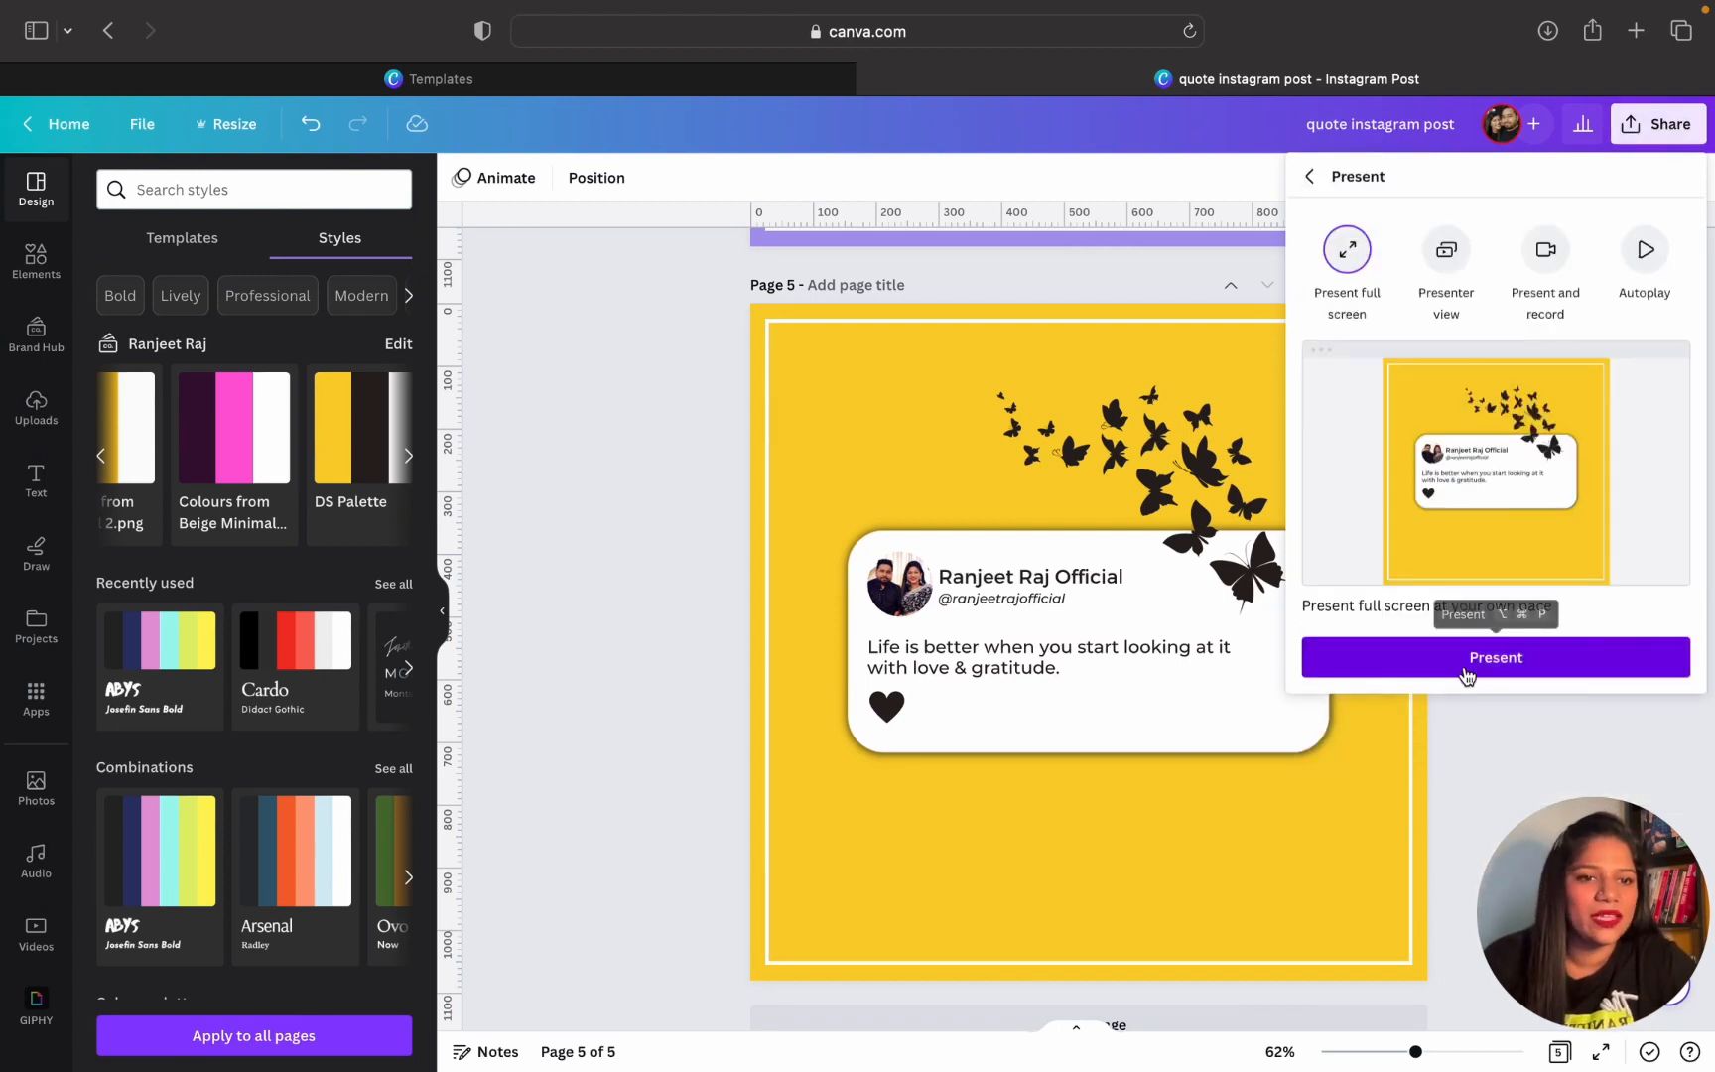
pyautogui.click(1466, 665)
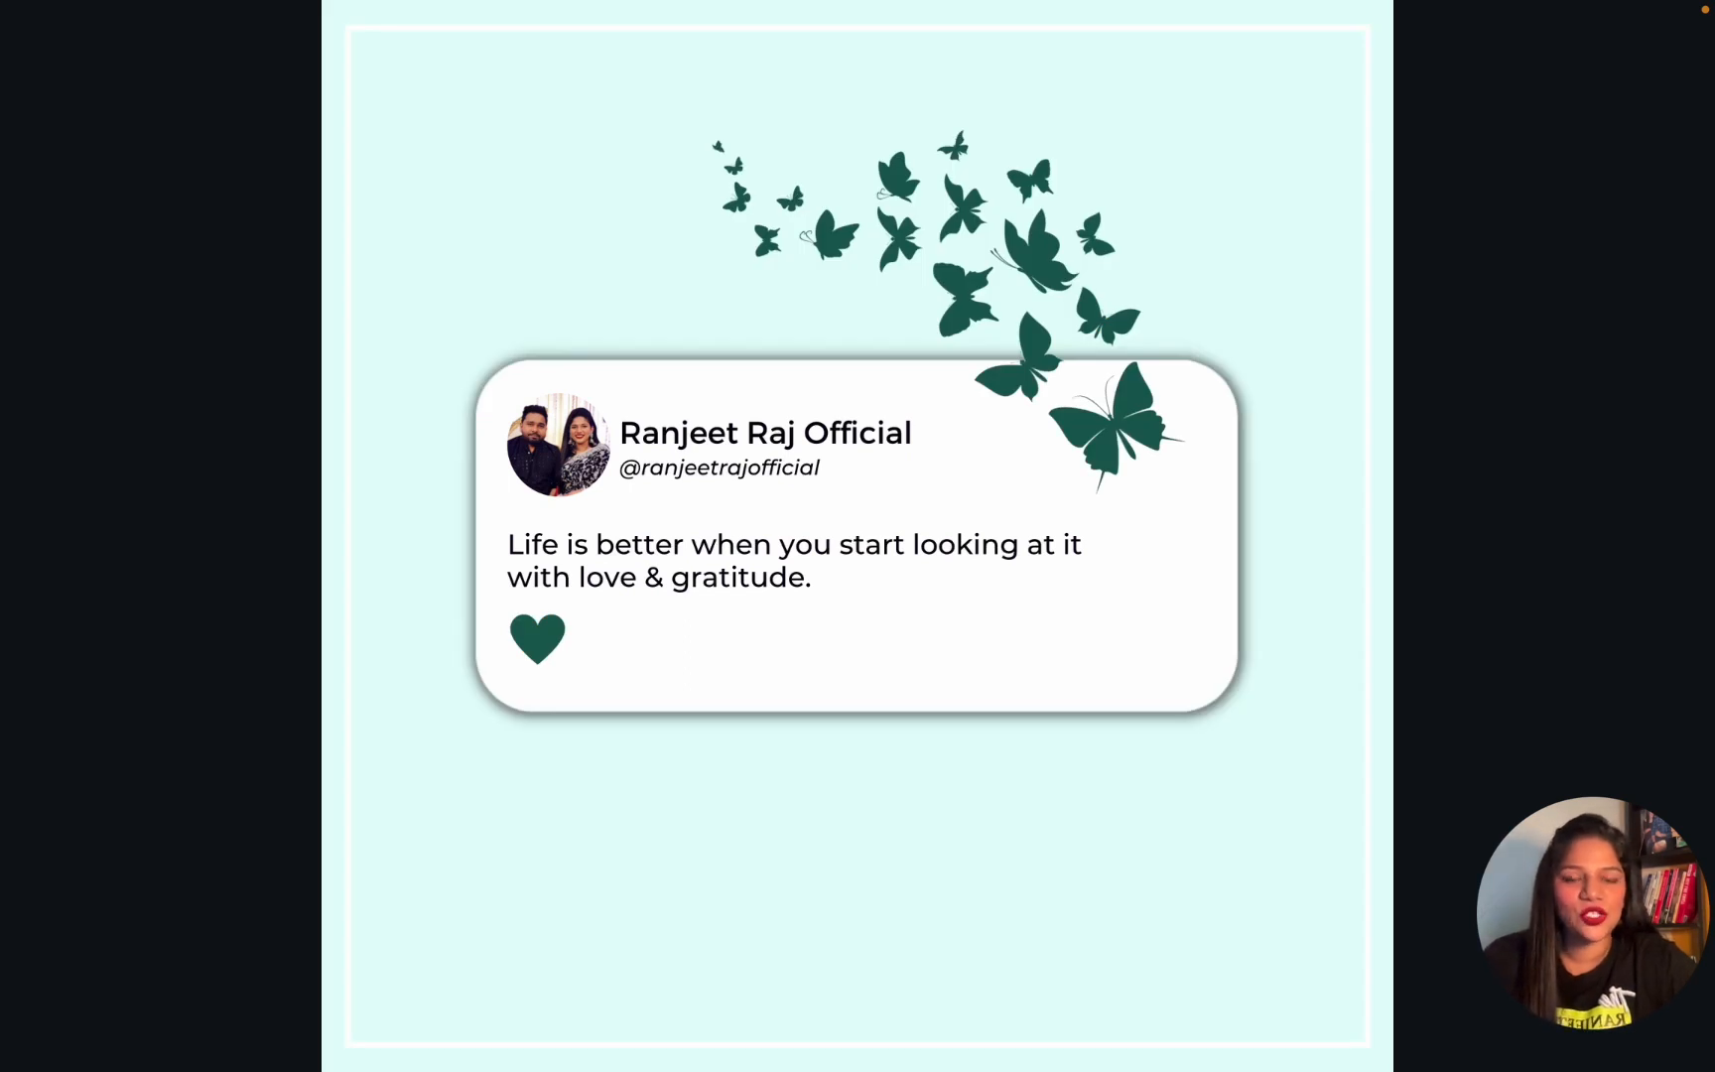
pyautogui.press('Escape')
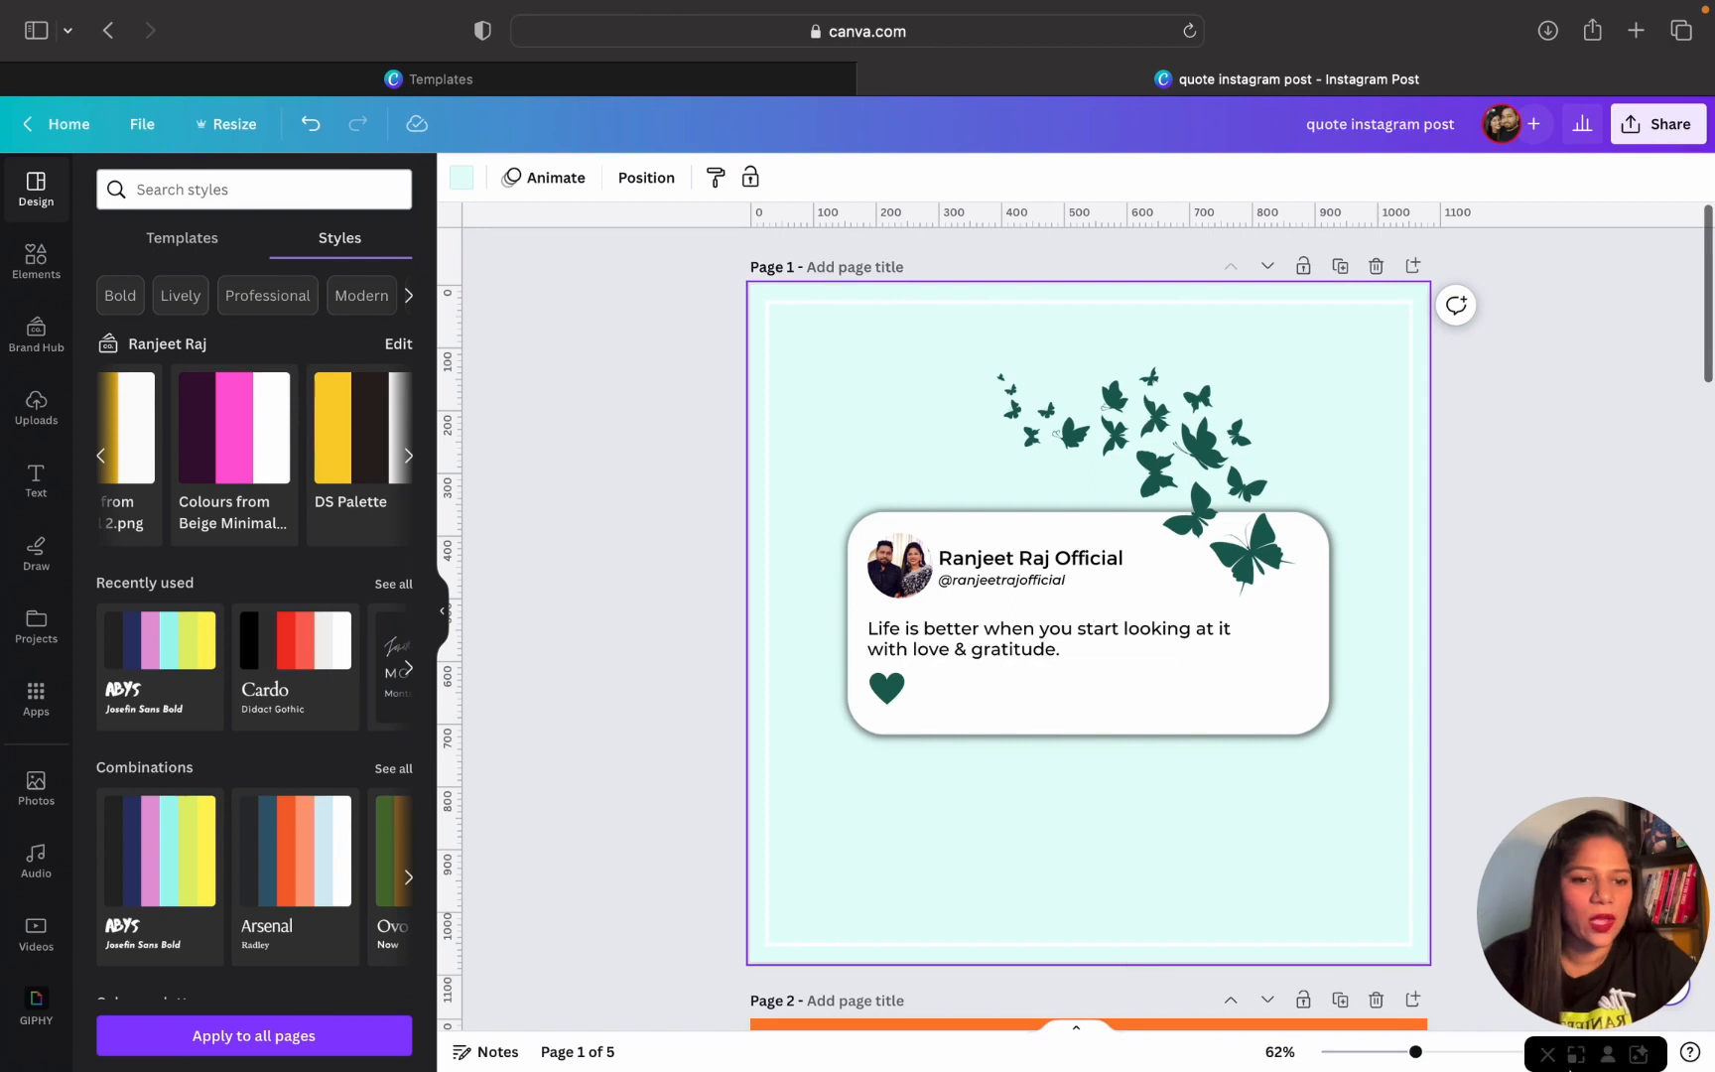
# Switch to the page grid view to see all five colour variants together
pyautogui.moveTo(1556, 957); pyautogui.dragTo(1556, 943)
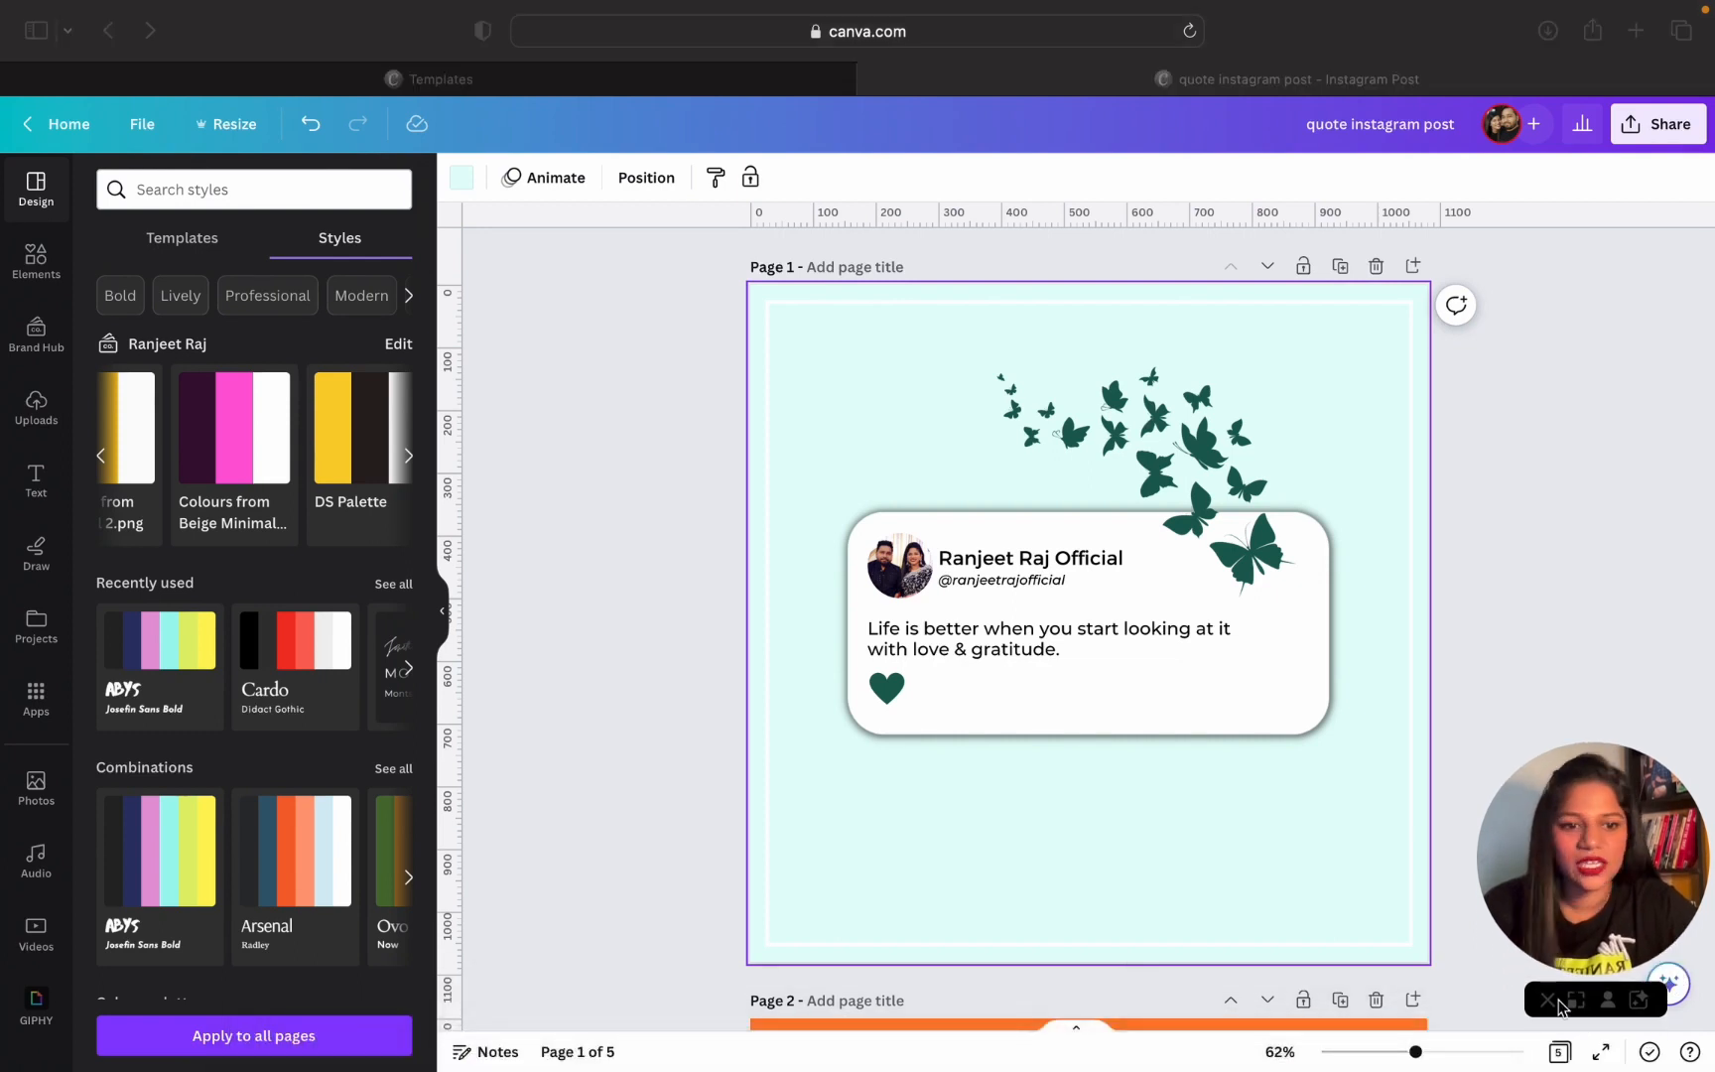
pyautogui.click(1558, 1052)
pyautogui.click(1560, 1052)
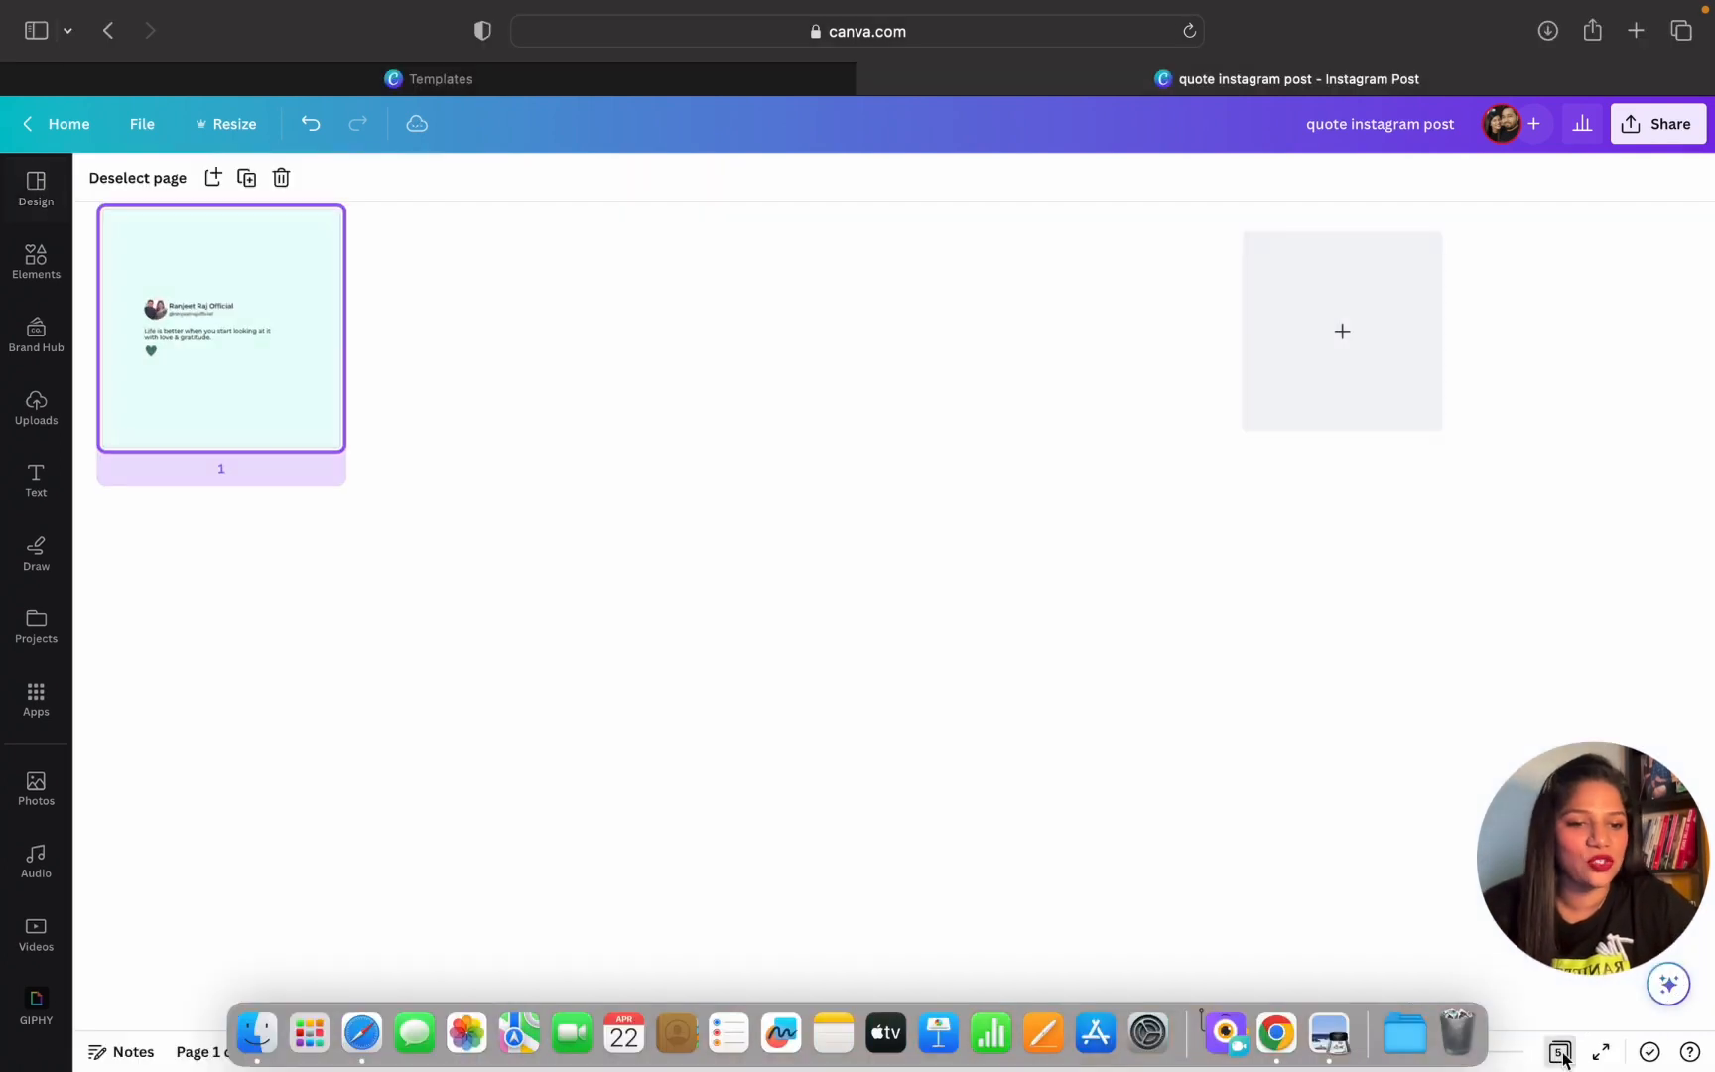
pyautogui.scroll(1, 229, 356)
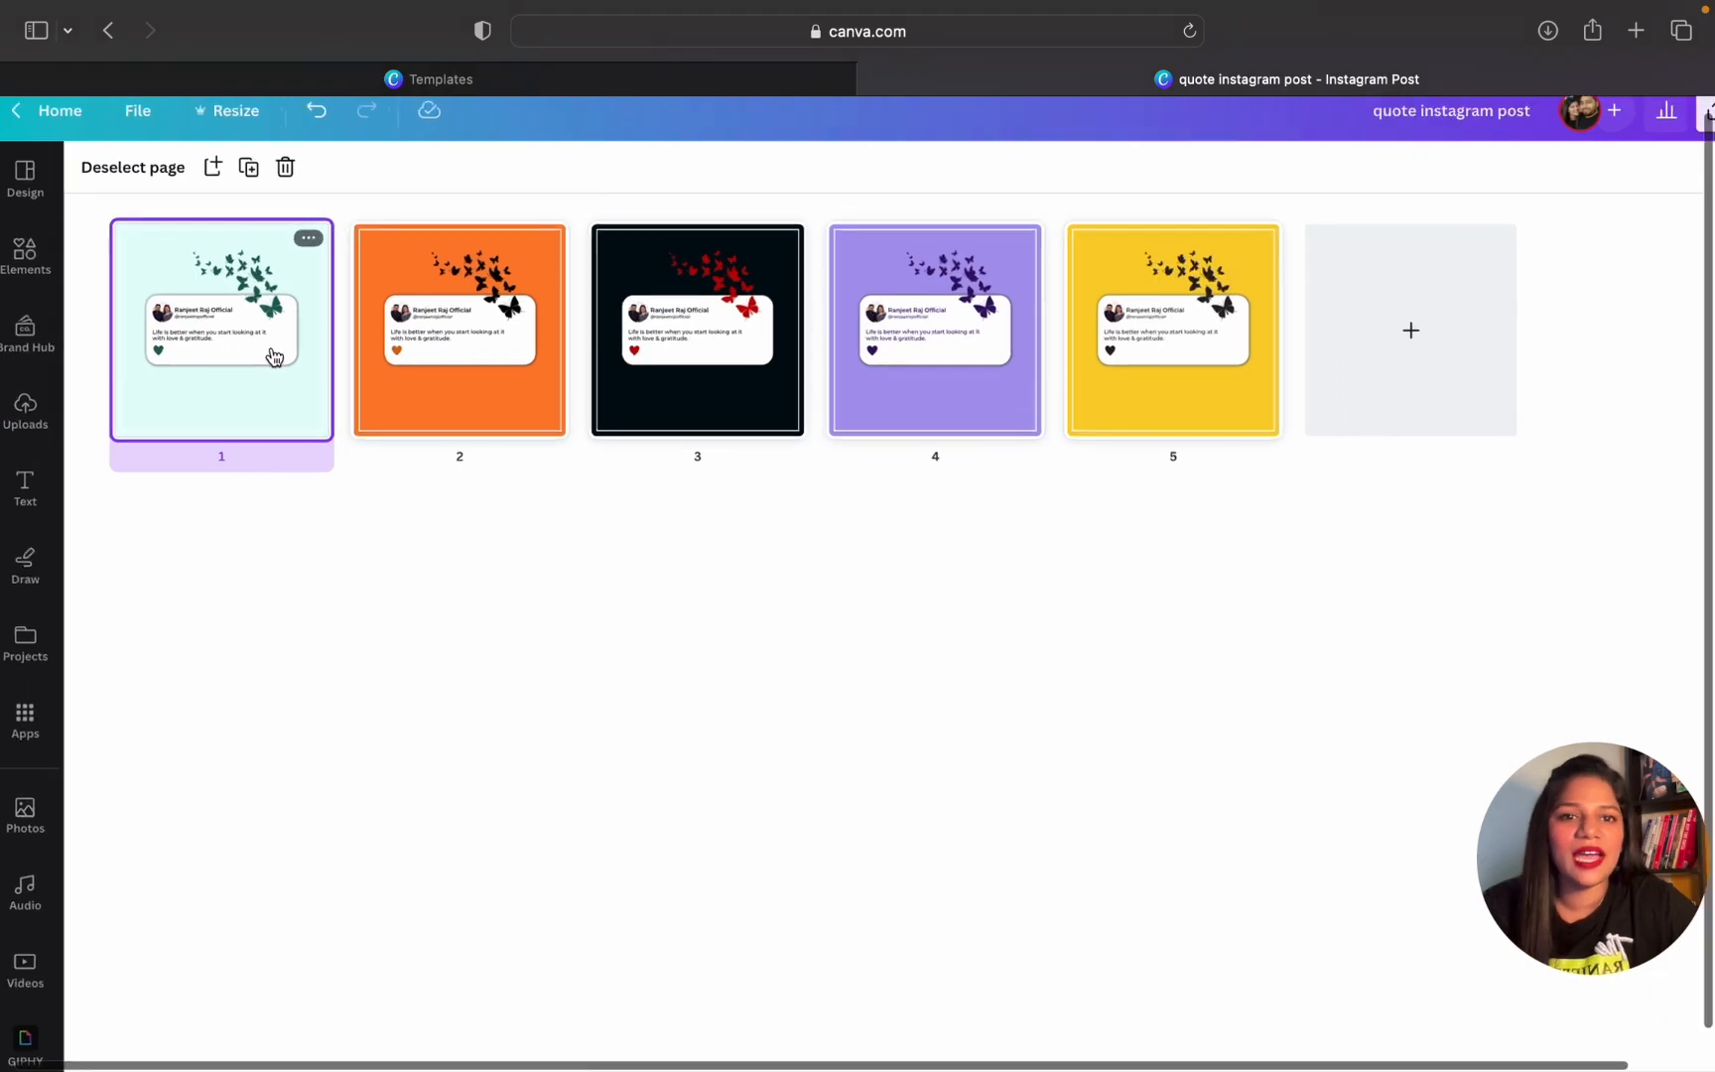